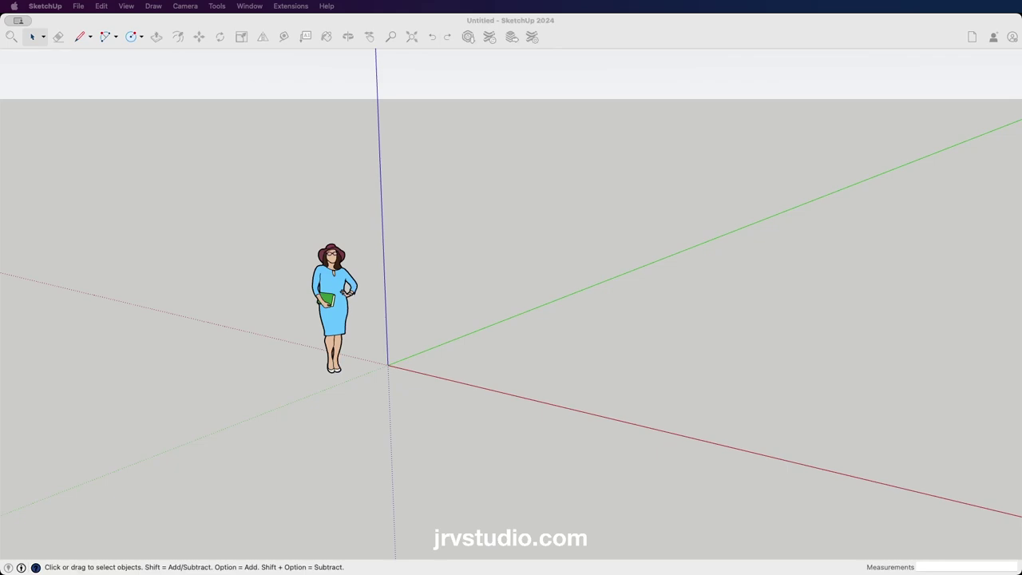
- Activate the SketchUp window so the toolbars, Large Tool Set and tray panels show
left_click(666, 18)
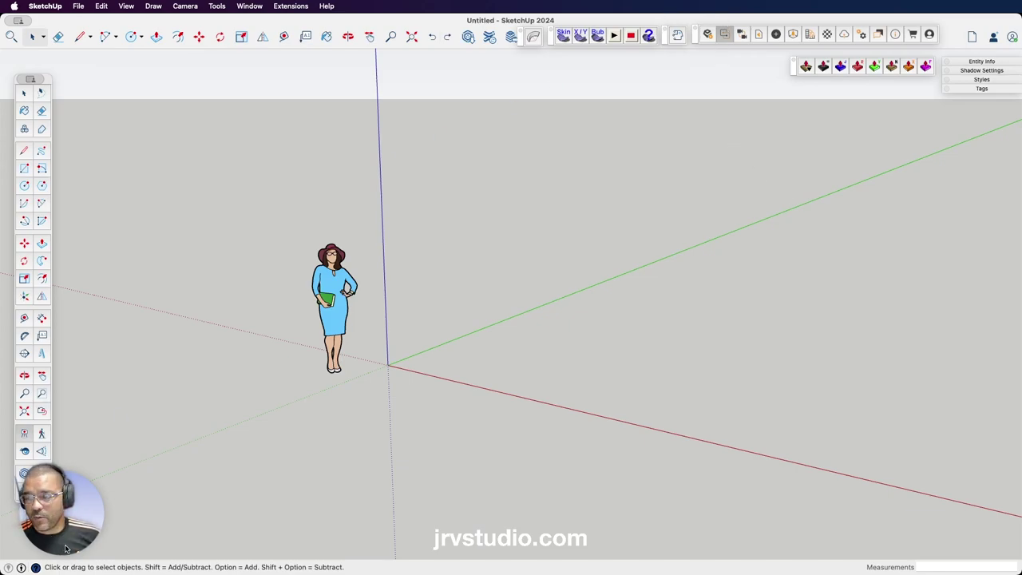
mouse_move(76, 547)
left_mouse_down()
mouse_move(168, 109)
mouse_move(121, 129)
left_mouse_up()
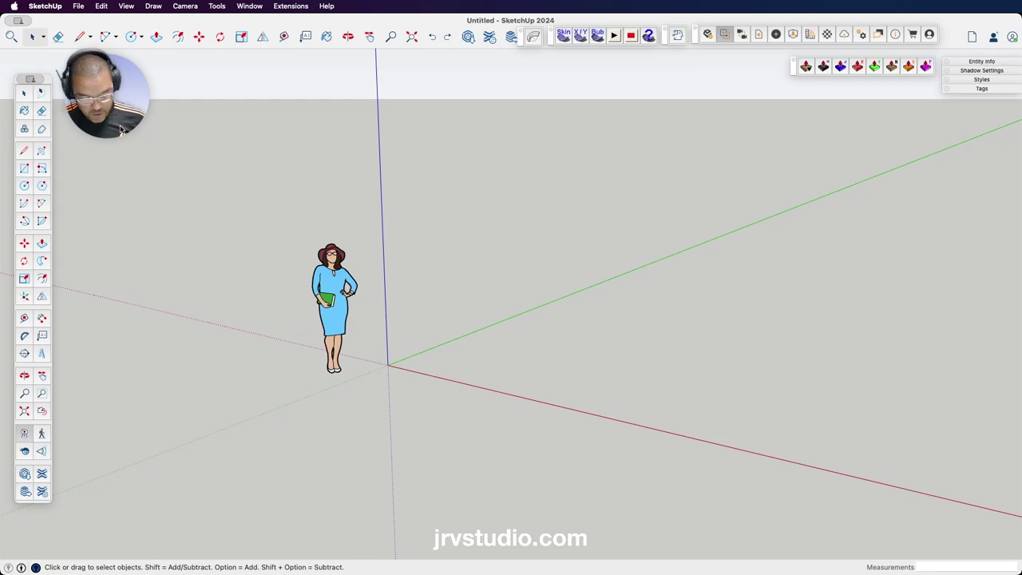
- Cycle the Top, Bottom, Front, Back, Left and Right standard views, ending in Iso
key("super+2")
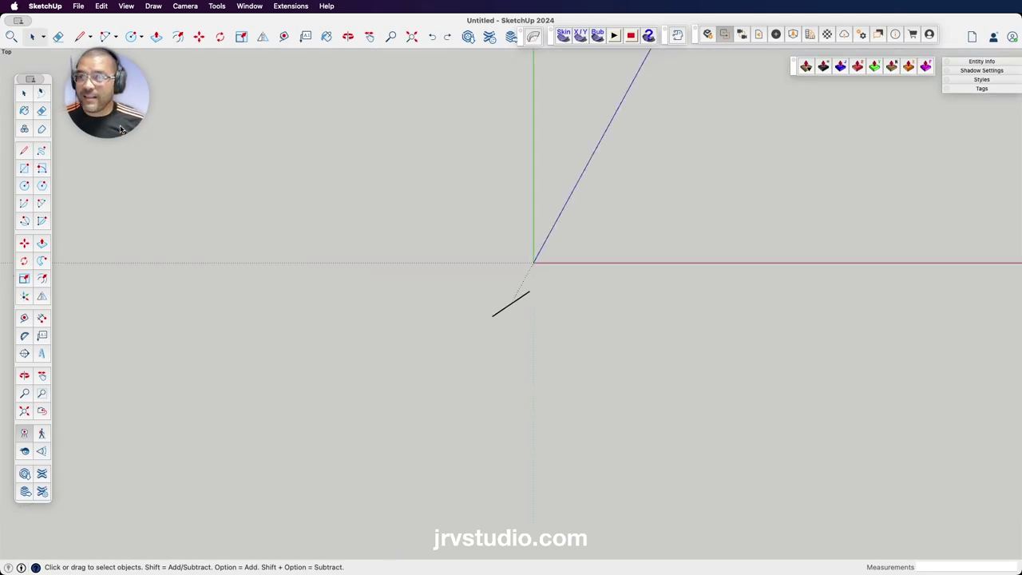
key("super+7")
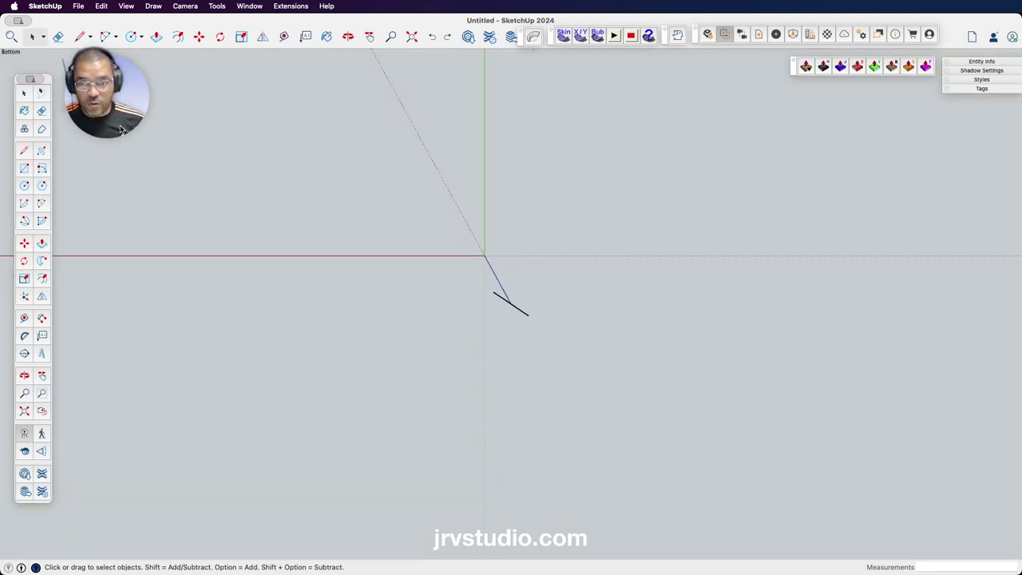
key("super+3")
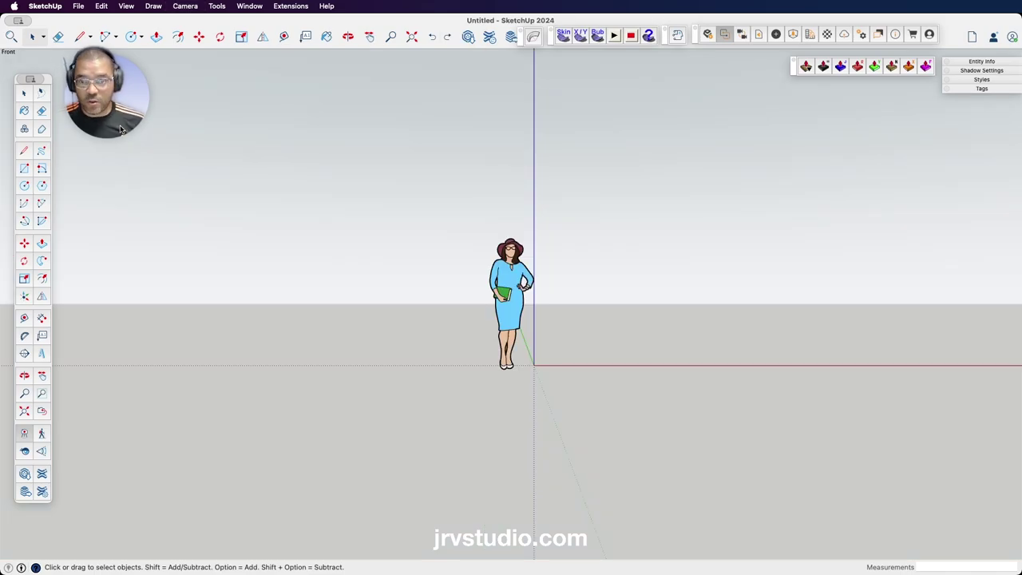
key("super+5")
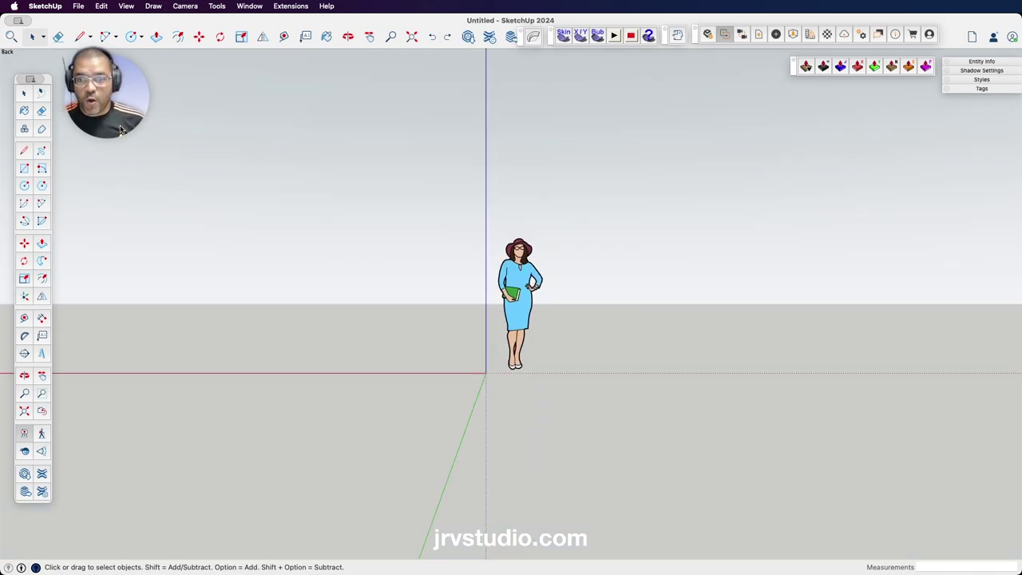
key("super+6")
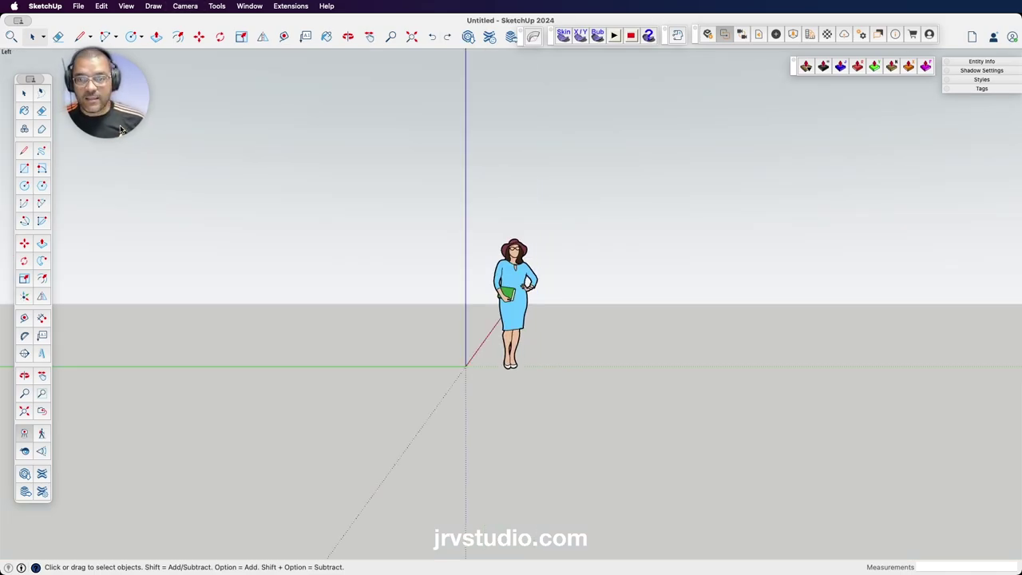
key("super+4")
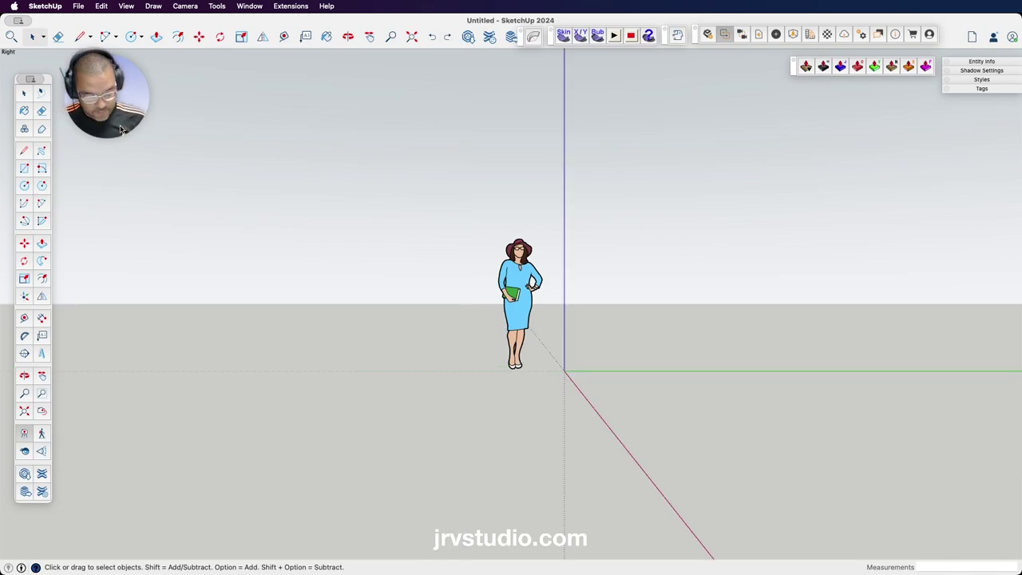
key("super+1")
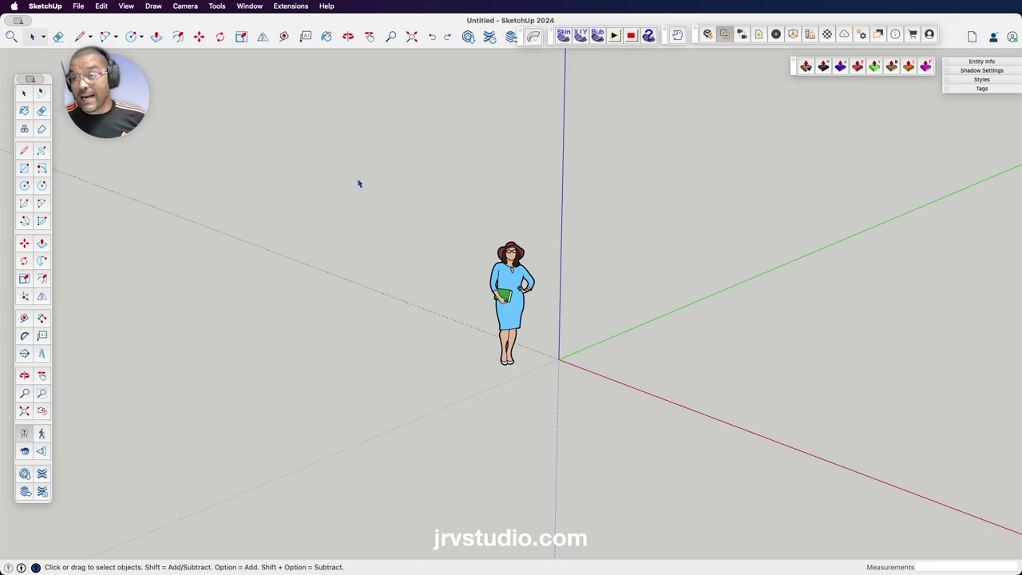
- Orbit and pan down to a low eye-level view showing ground and sky horizon
key("o")
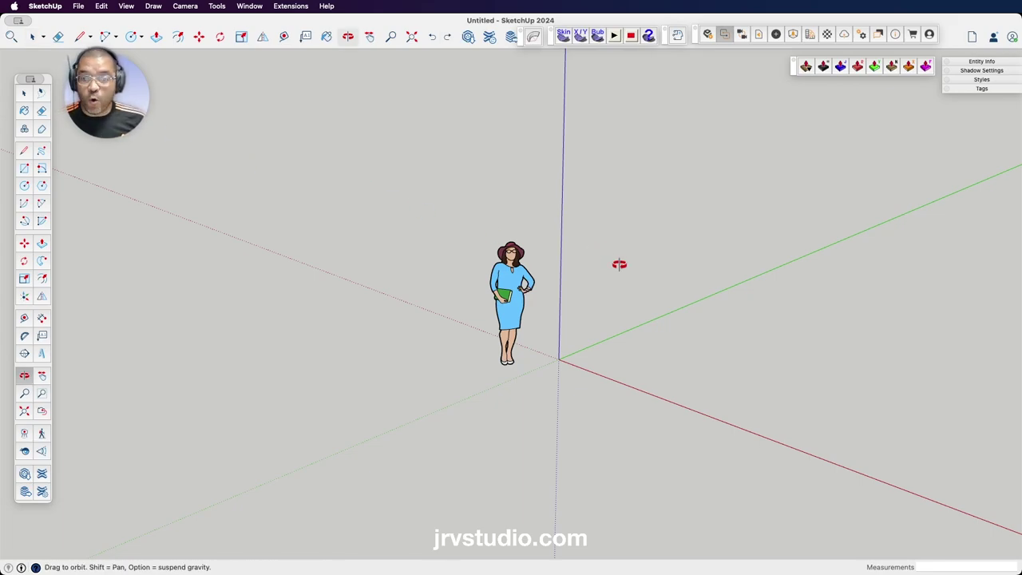
mouse_move(618, 263)
left_mouse_down()
mouse_move(491, 169)
mouse_move(368, 203)
mouse_move(386, 219)
mouse_move(685, 250)
mouse_move(634, 272)
mouse_move(646, 233)
mouse_move(500, 234)
mouse_move(481, 247)
left_mouse_up()
key("h")
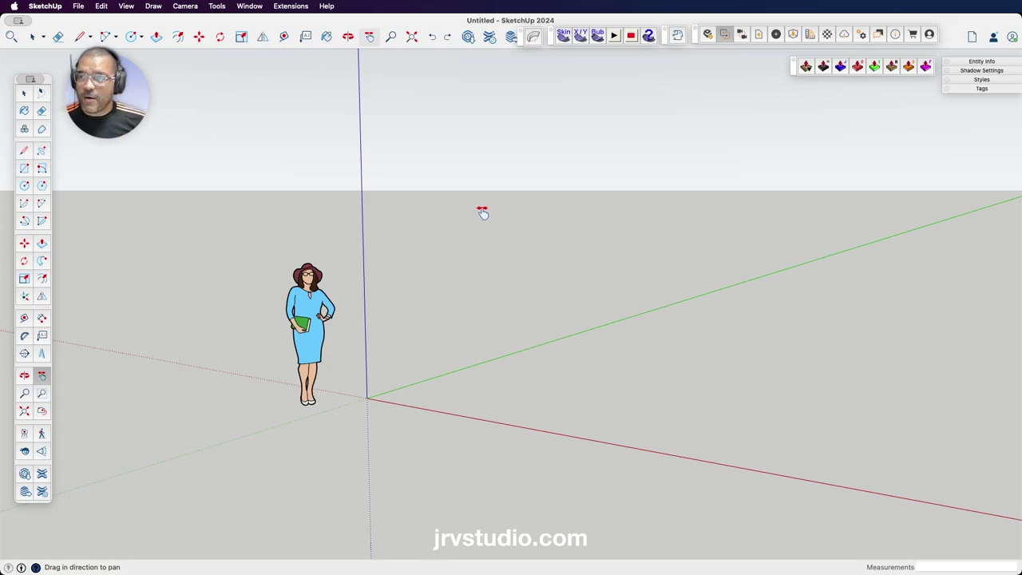
key("o")
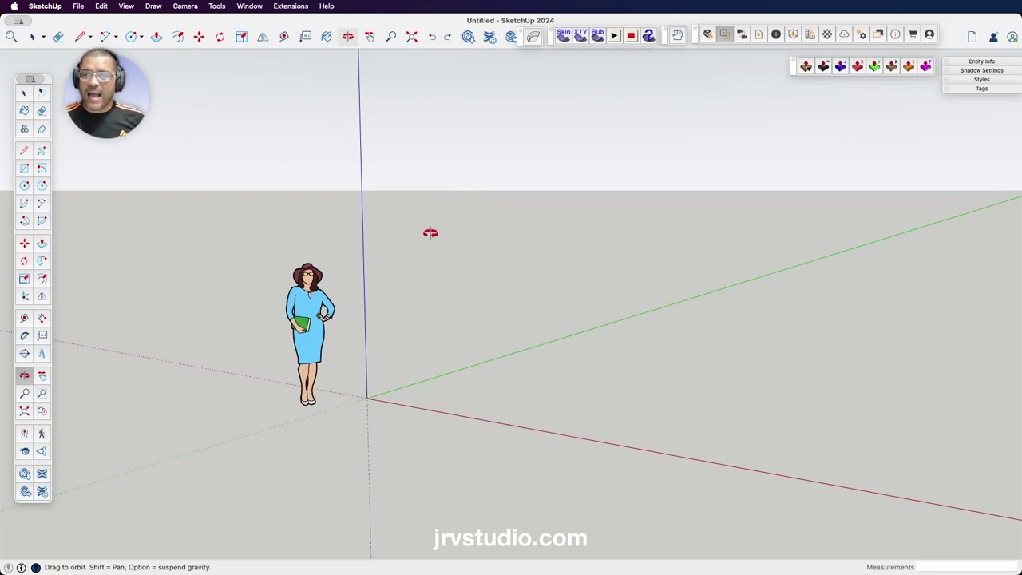
mouse_move(431, 232)
left_mouse_down()
mouse_move(607, 283)
mouse_move(362, 164)
mouse_move(440, 232)
mouse_move(479, 251)
mouse_move(456, 224)
mouse_move(388, 192)
mouse_move(519, 270)
mouse_move(509, 235)
mouse_move(527, 264)
mouse_move(523, 247)
left_mouse_up()
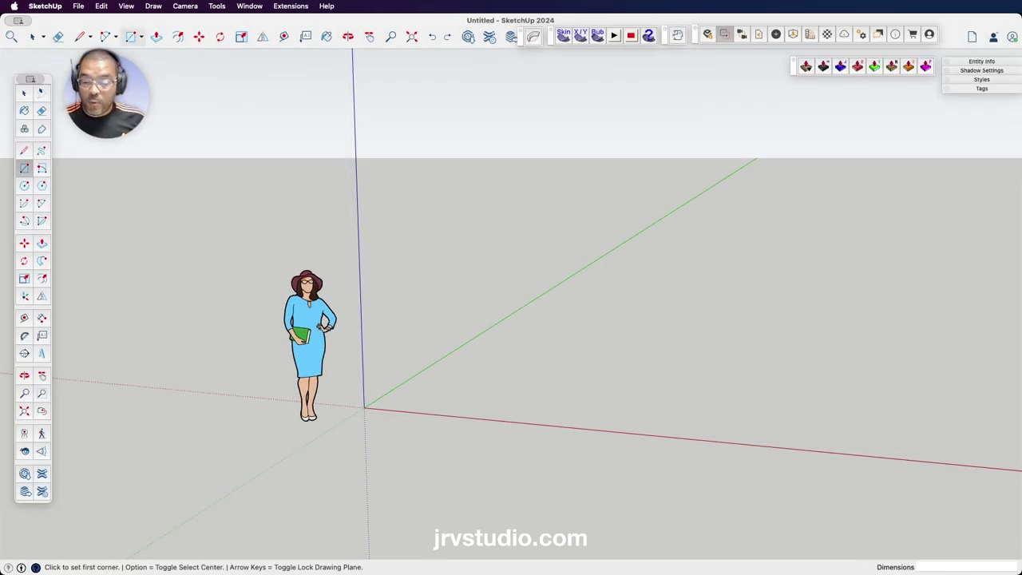
- Import the newest Desktop screenshot of the axis diagram as an image
left_click(23, 95)
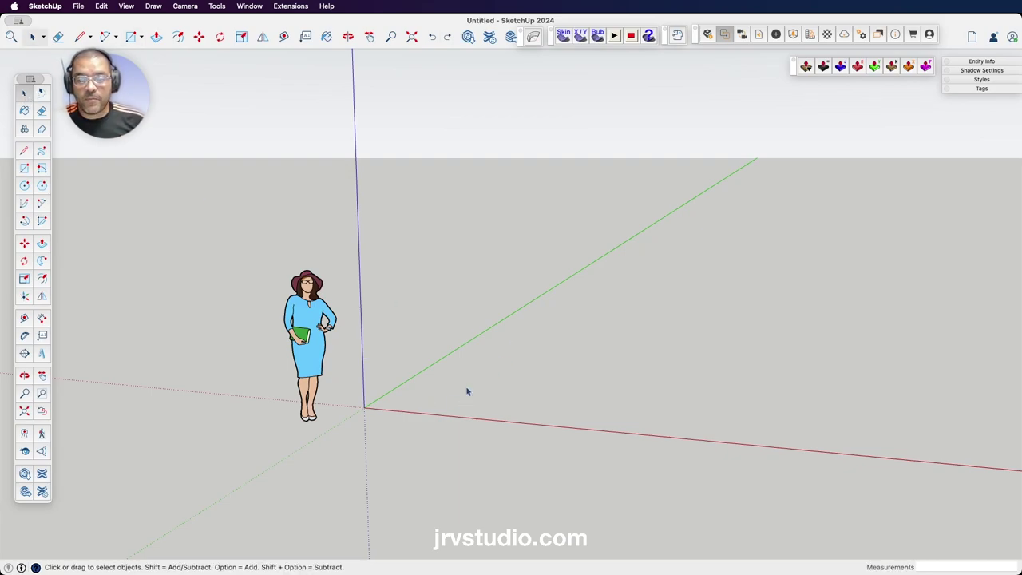
left_click(78, 6)
left_click(95, 210)
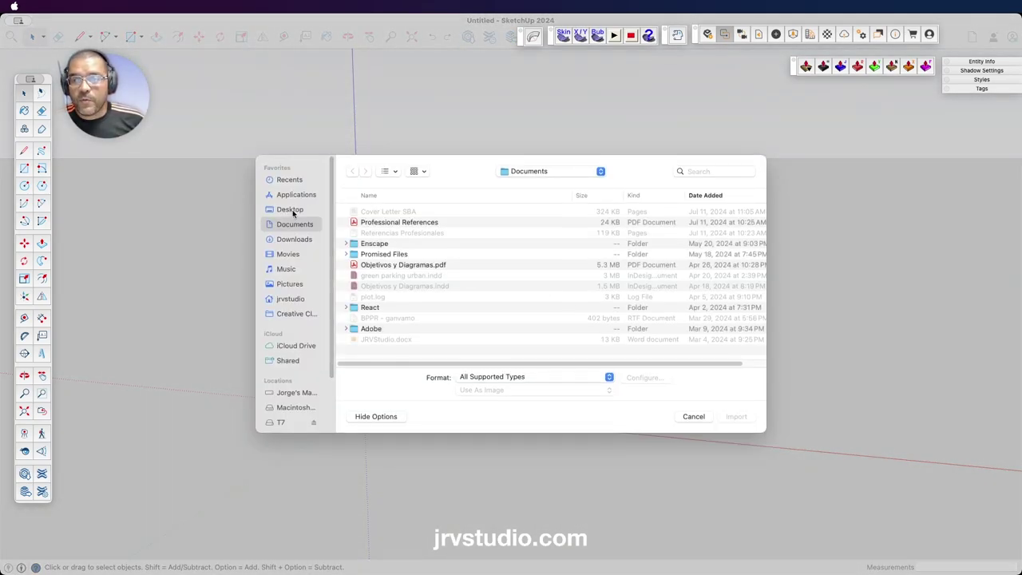
left_click(292, 210)
left_click(372, 212)
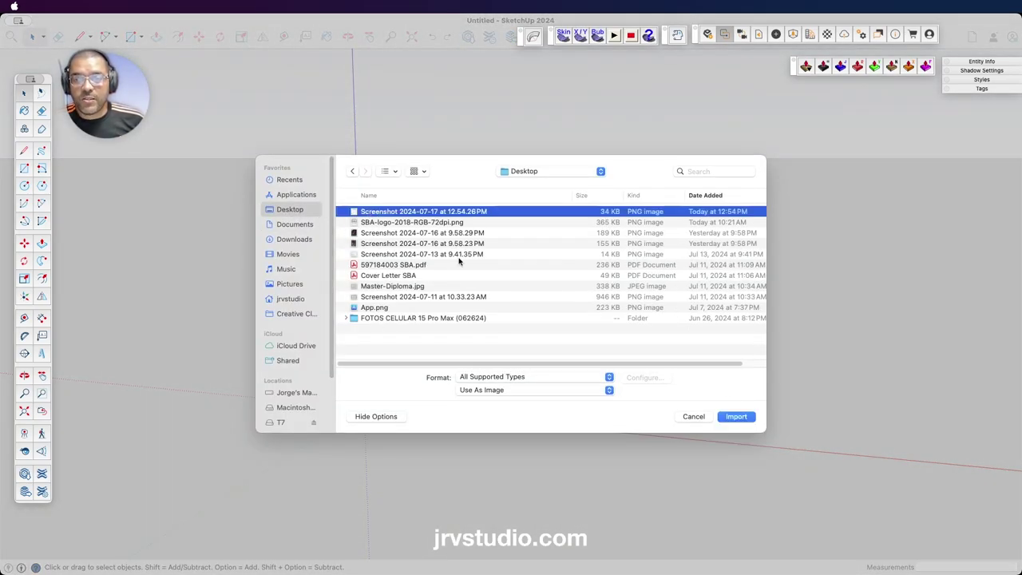
left_click(732, 417)
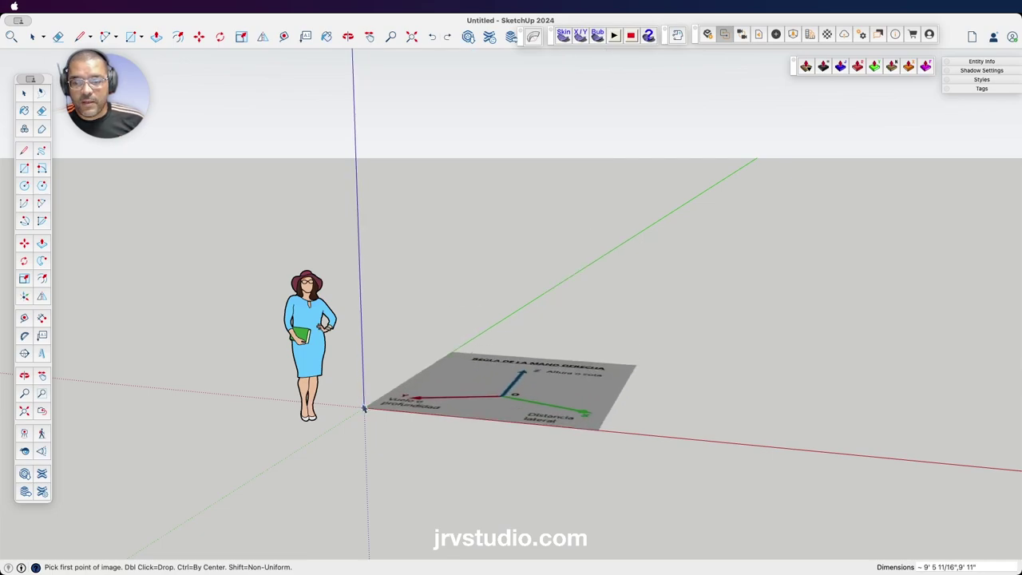
- Place the diagram image flat on the ground, one corner anchored at the origin
left_click(365, 409)
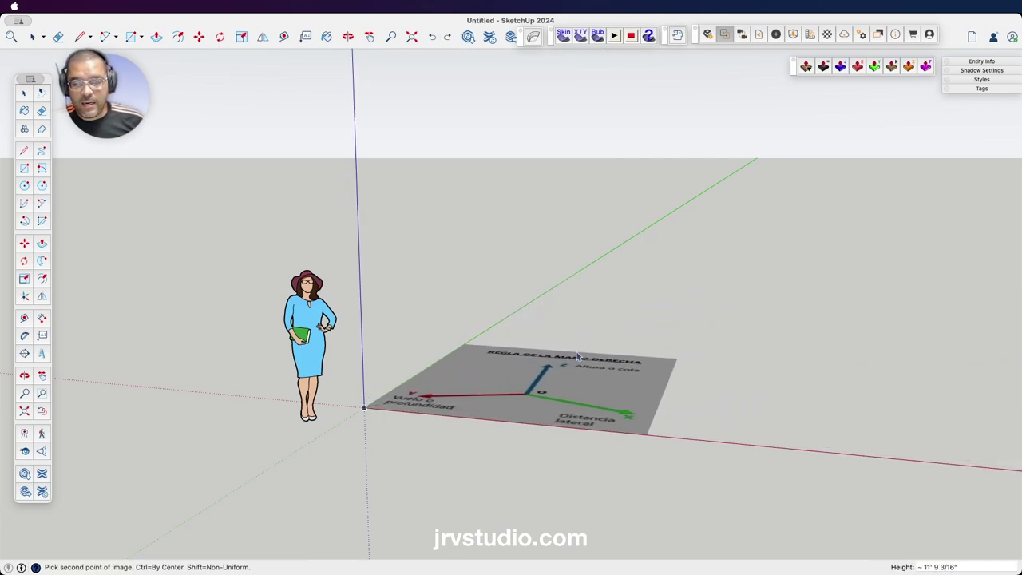
left_click(595, 326)
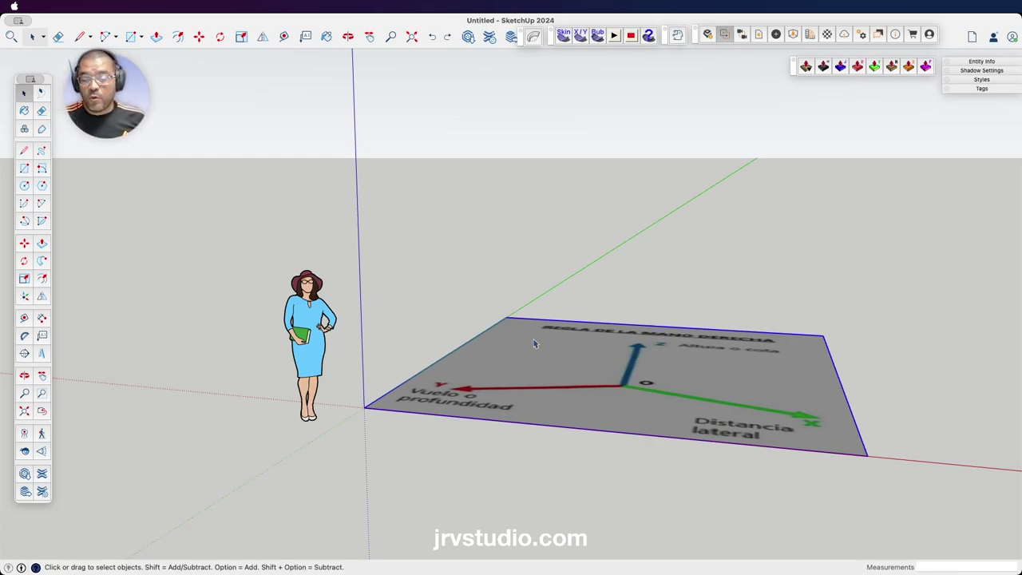
left_click(24, 260)
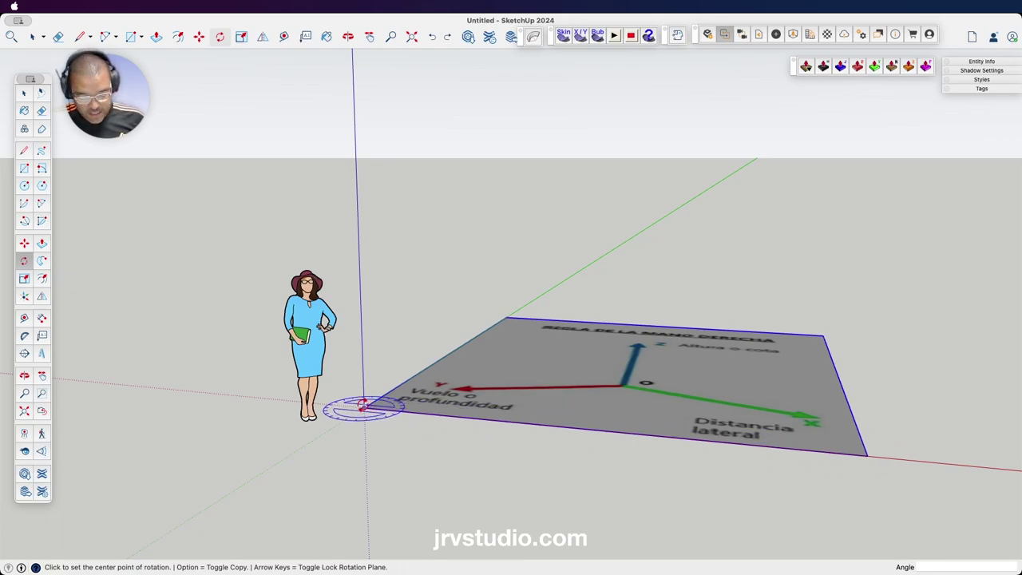
- Rotate the diagram image 90° upright about its origin corner, locked to the red plane
key("Right")
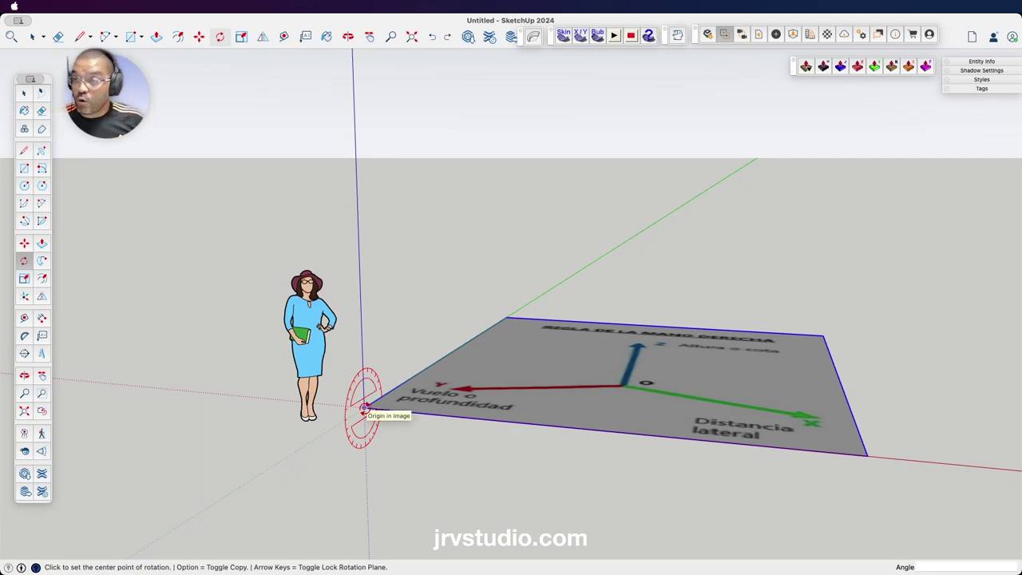
left_click(364, 409)
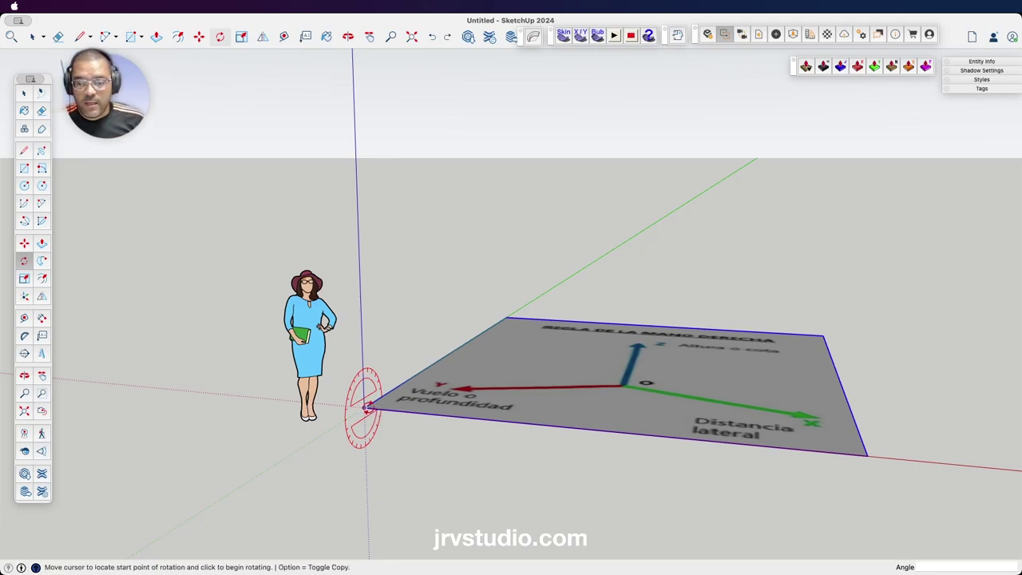
left_click(506, 317)
left_click(361, 265)
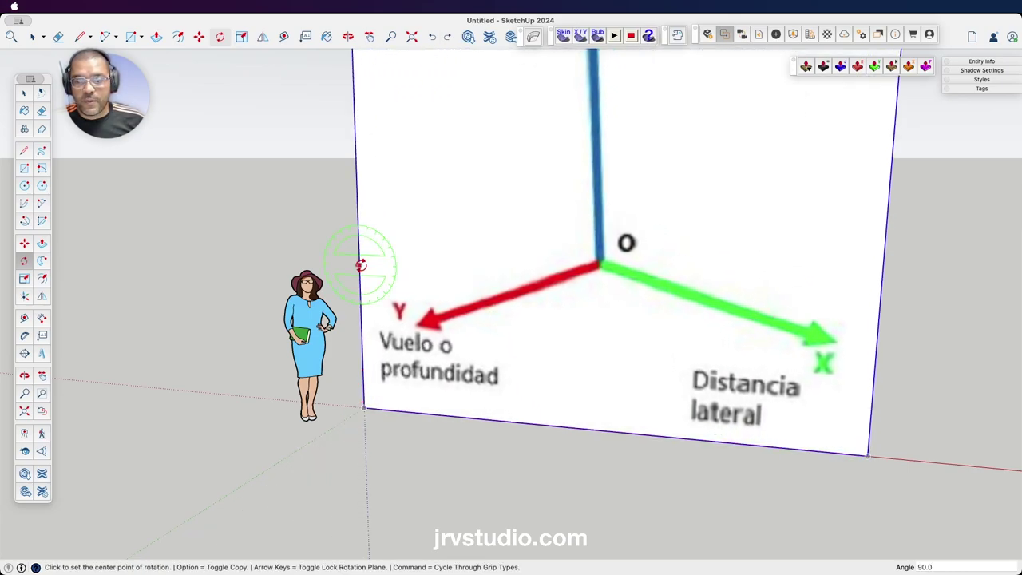
scroll(547, 362, "down", 3)
scroll(591, 304, "down", 1)
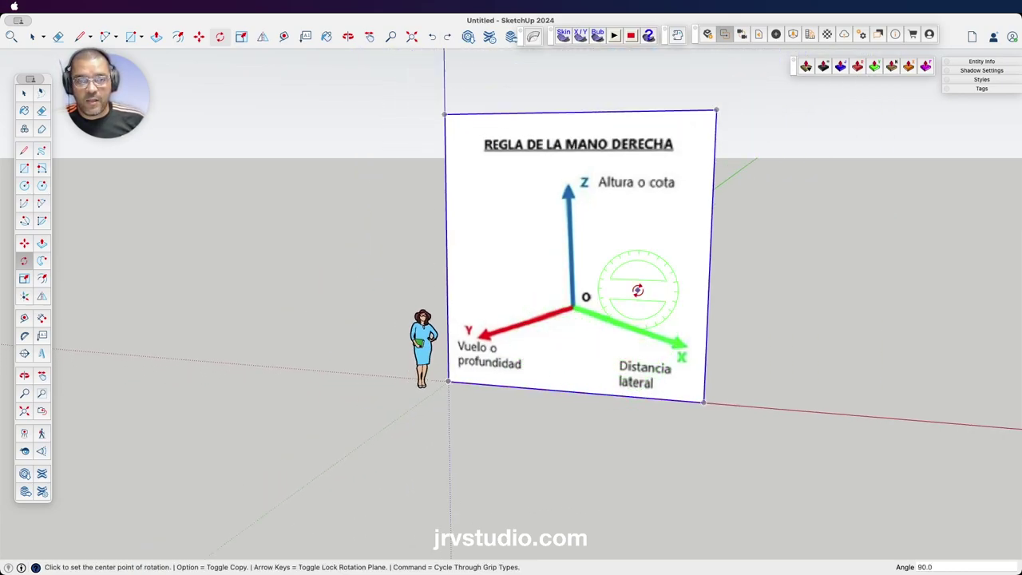
scroll(611, 201, "up", 2)
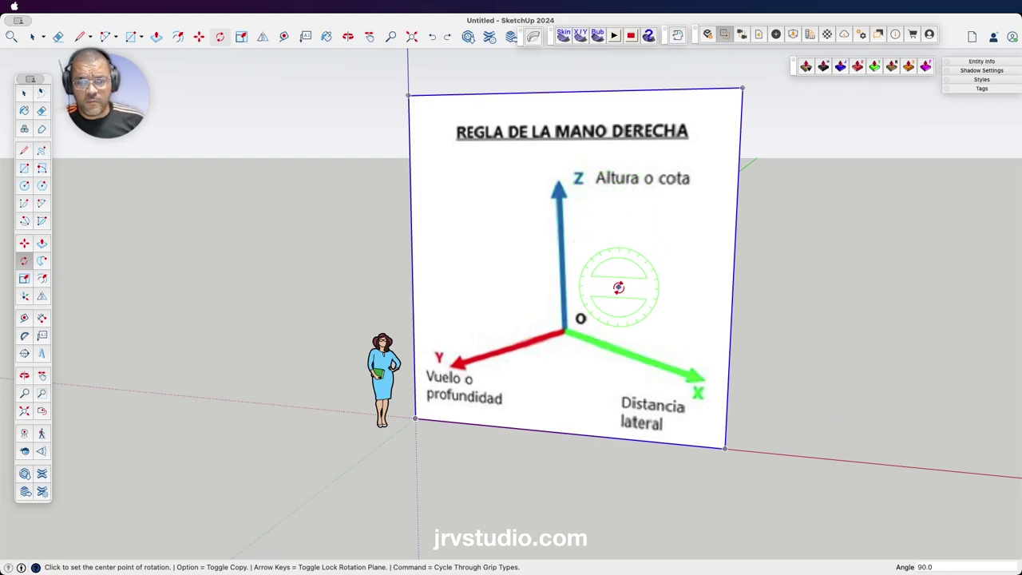
key("space")
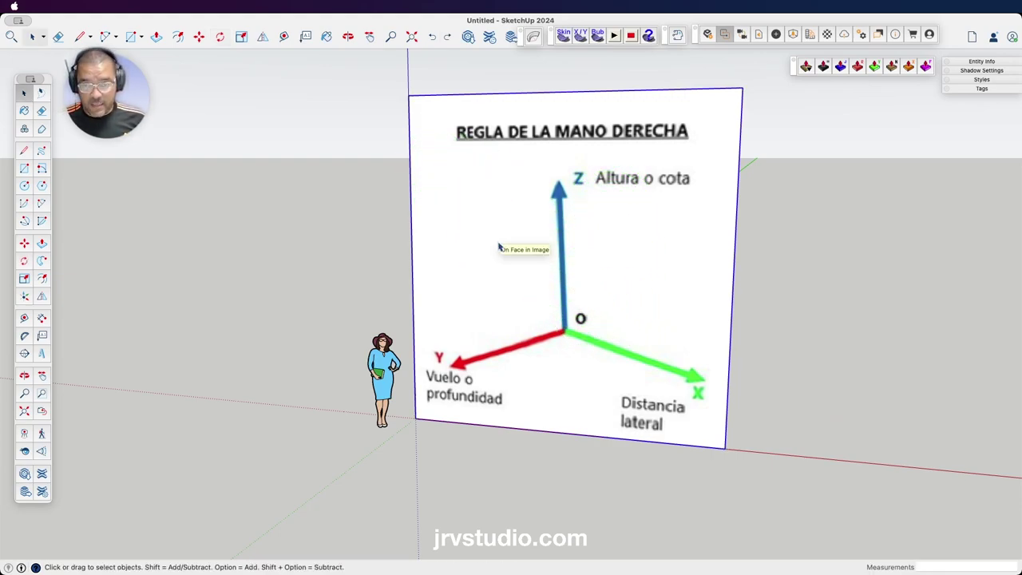
key("m")
left_click(523, 265)
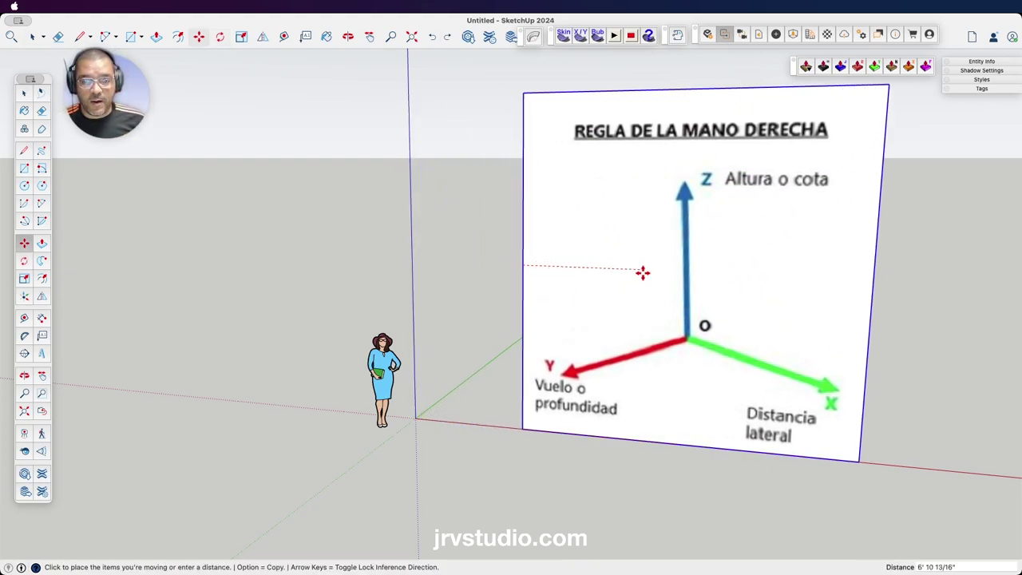
key("Escape")
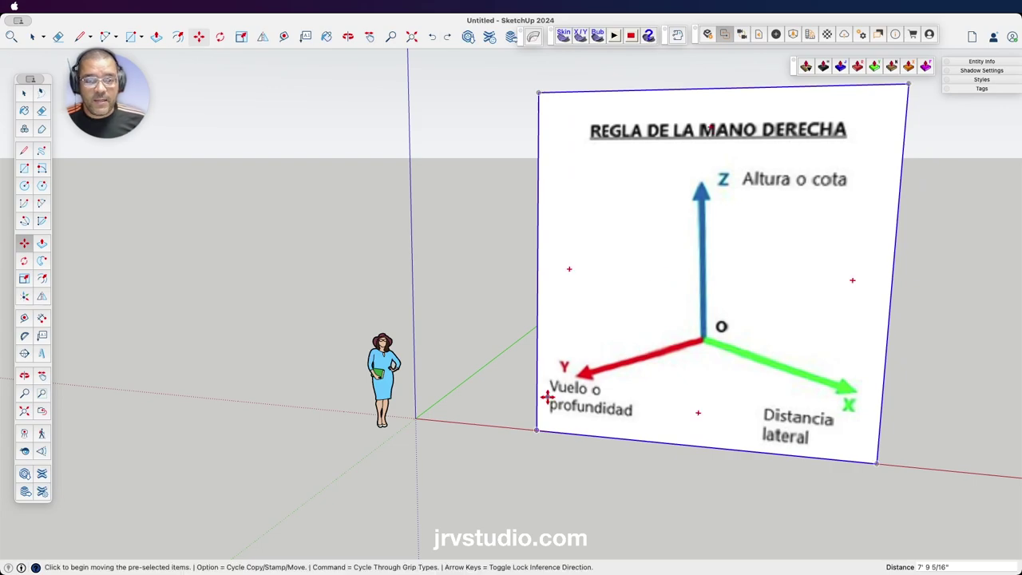
key("o")
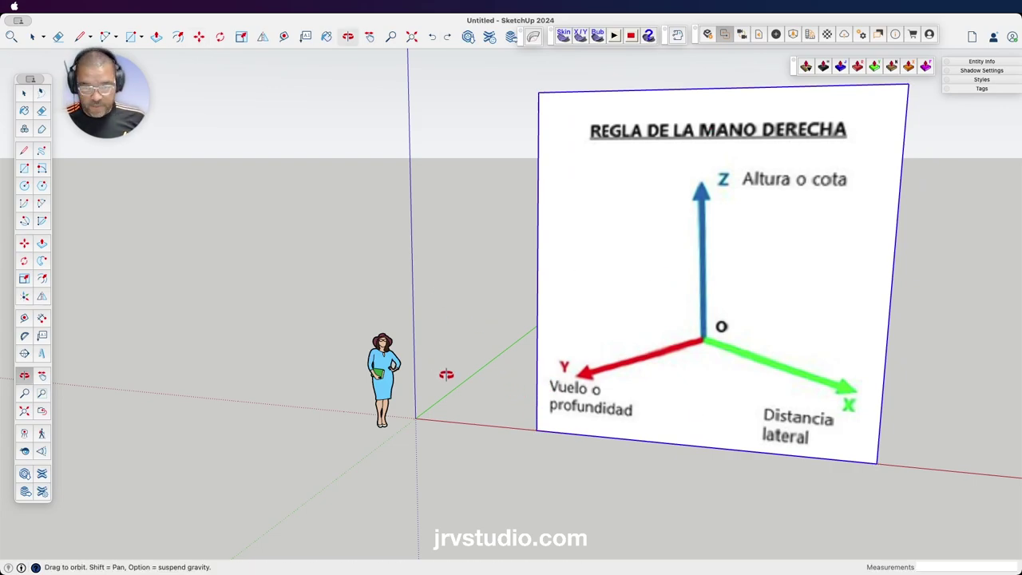
mouse_move(447, 372)
left_mouse_down()
mouse_move(542, 365)
mouse_move(548, 333)
mouse_move(535, 326)
mouse_move(417, 402)
mouse_move(375, 386)
mouse_move(365, 427)
mouse_move(402, 399)
mouse_move(413, 370)
left_mouse_up()
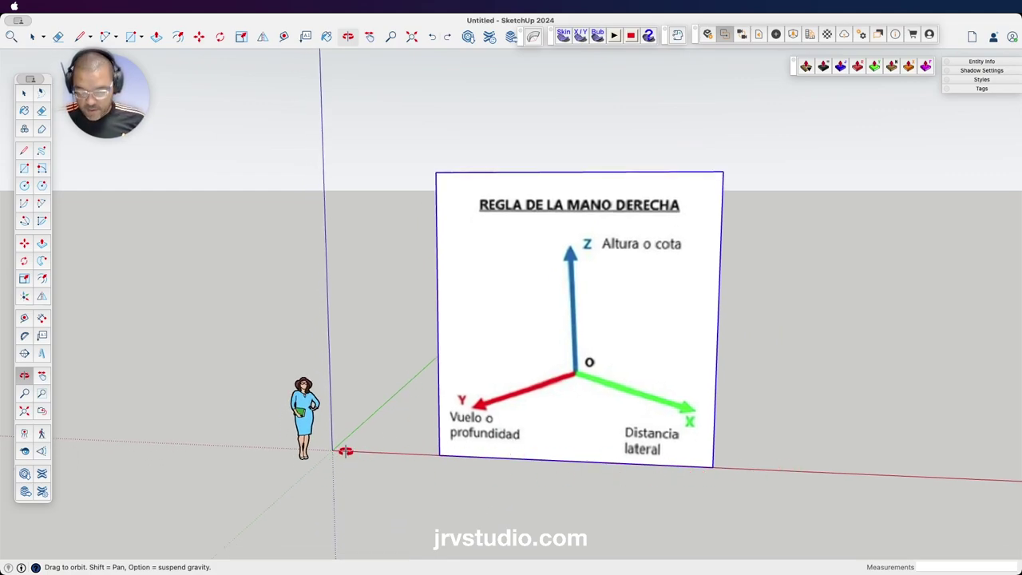
key("space")
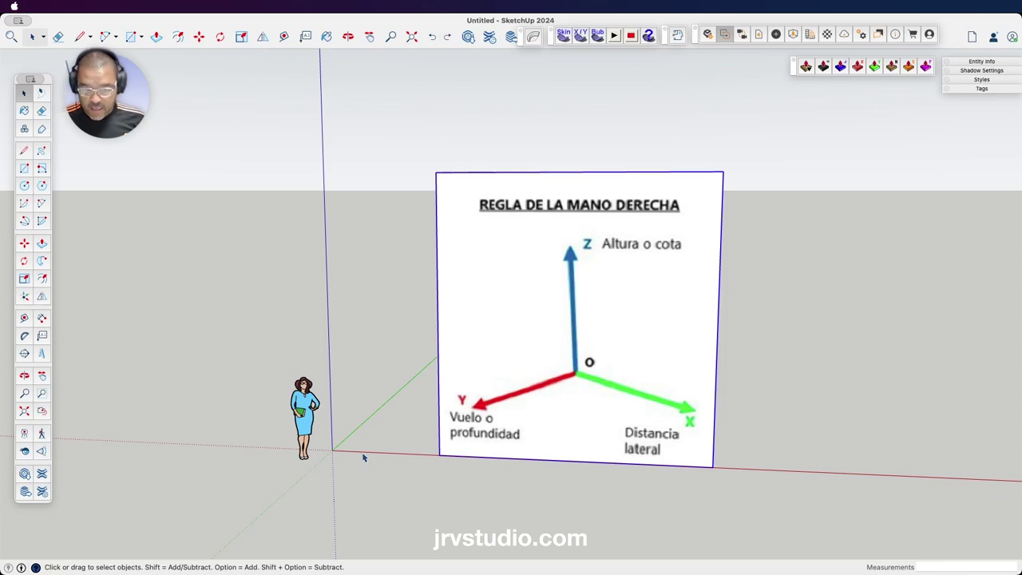
key("l")
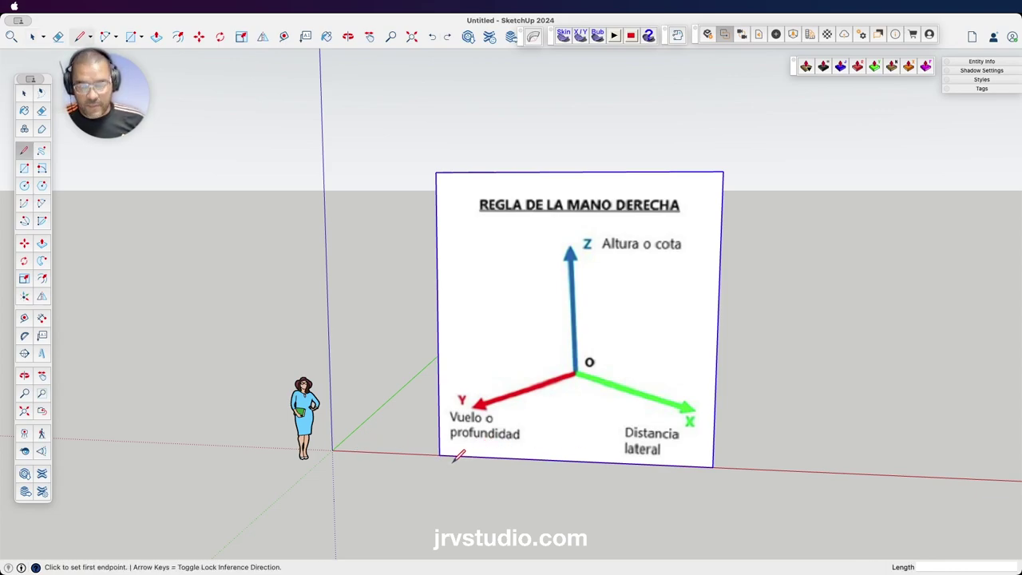
- Orbit around the REGLA DE LA MANO DERECHA sign and delete the image
key("space")
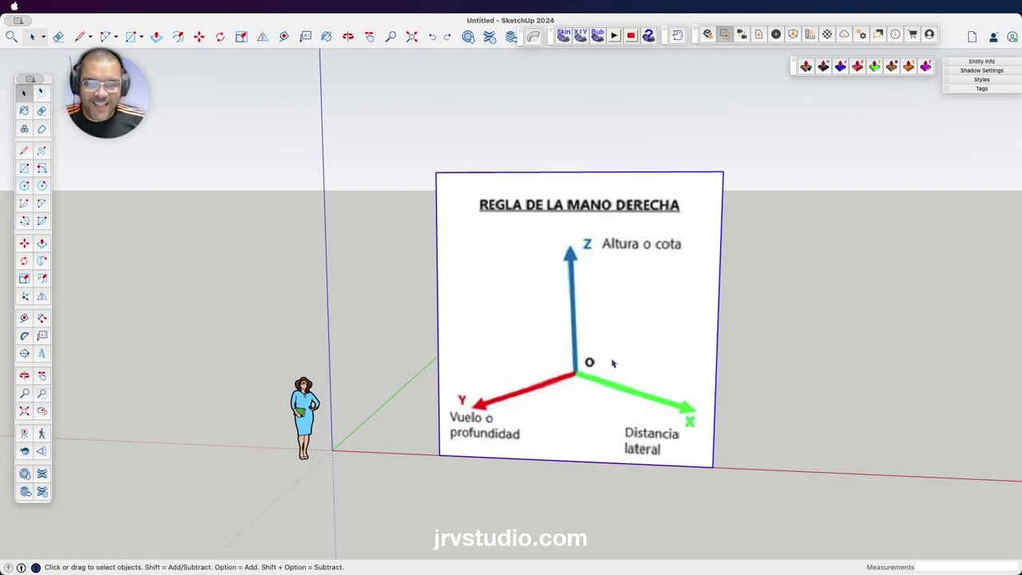
key("o")
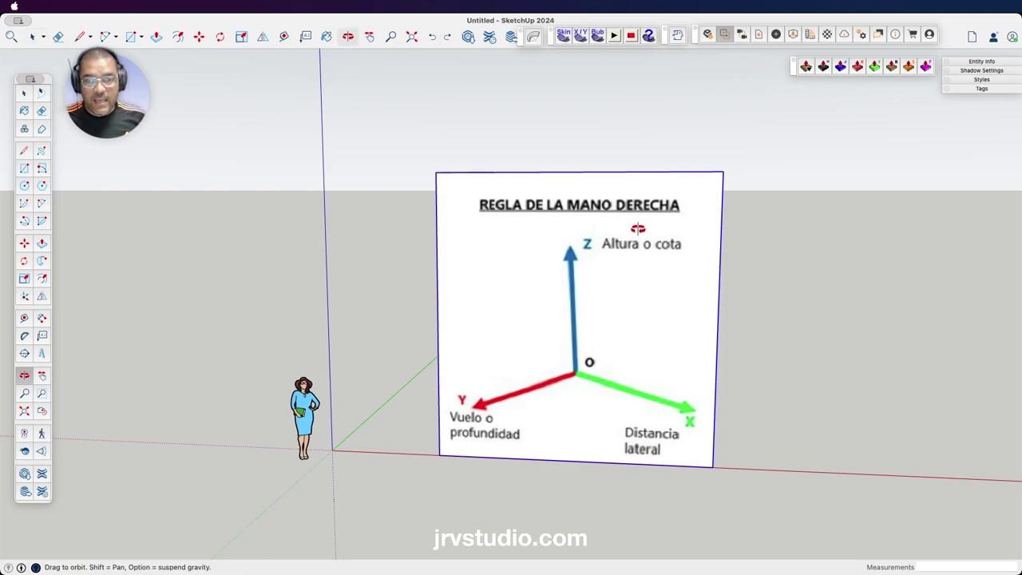
mouse_move(635, 229)
left_mouse_down()
mouse_move(578, 198)
mouse_move(601, 310)
mouse_move(641, 260)
left_mouse_up()
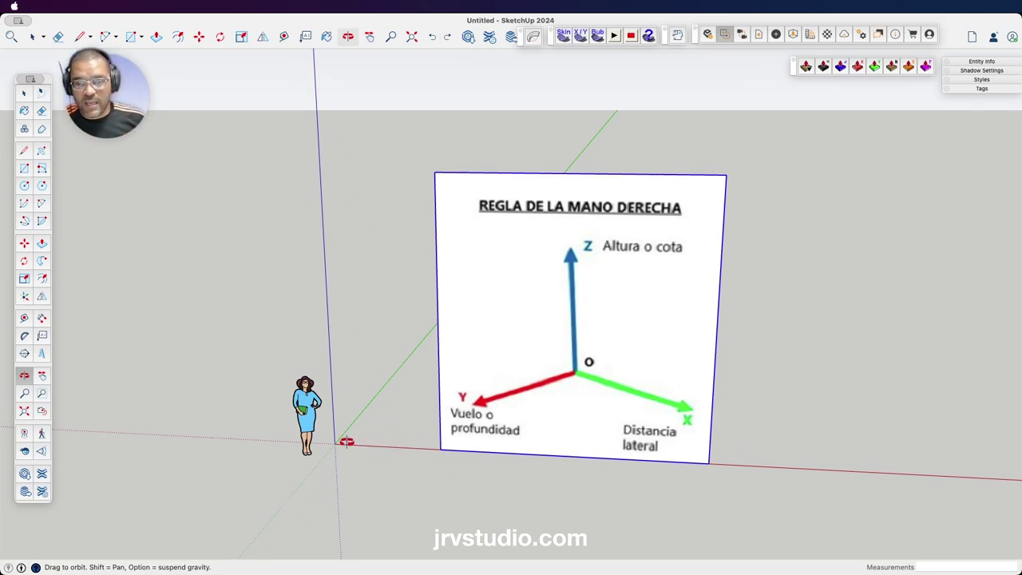
key("space")
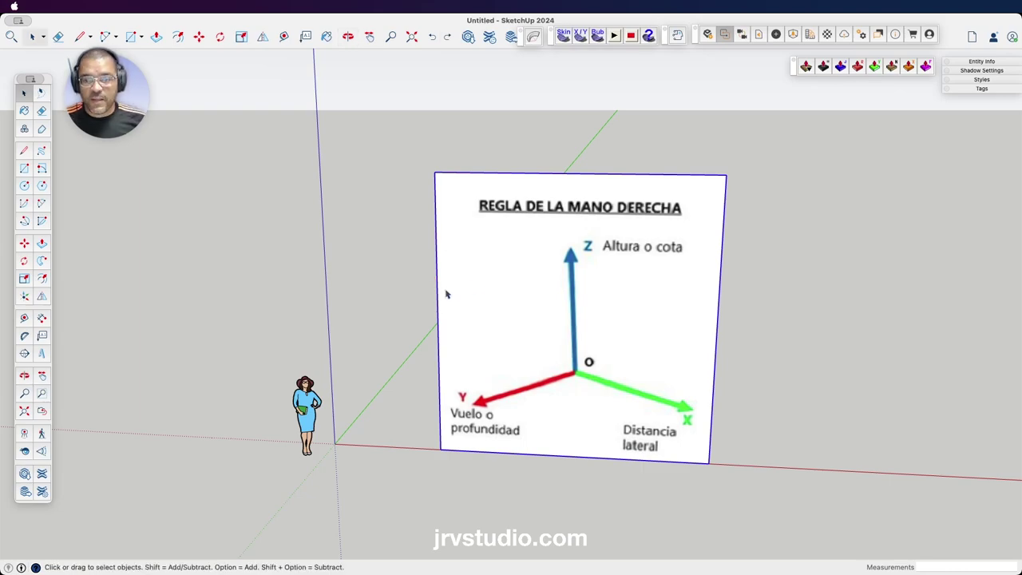
key("Delete")
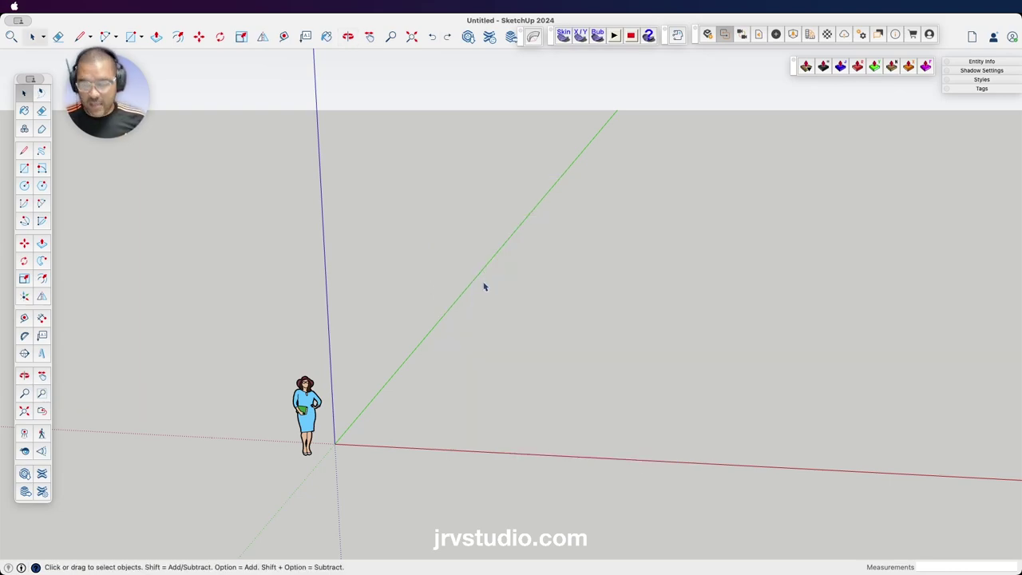
- Orbit the view in closer to the origin and the standing figure
key("o")
mouse_move(481, 320)
left_mouse_down()
mouse_move(406, 352)
mouse_move(392, 394)
mouse_move(416, 247)
mouse_move(411, 347)
mouse_move(408, 321)
mouse_move(401, 335)
mouse_move(413, 301)
mouse_move(432, 320)
left_mouse_up()
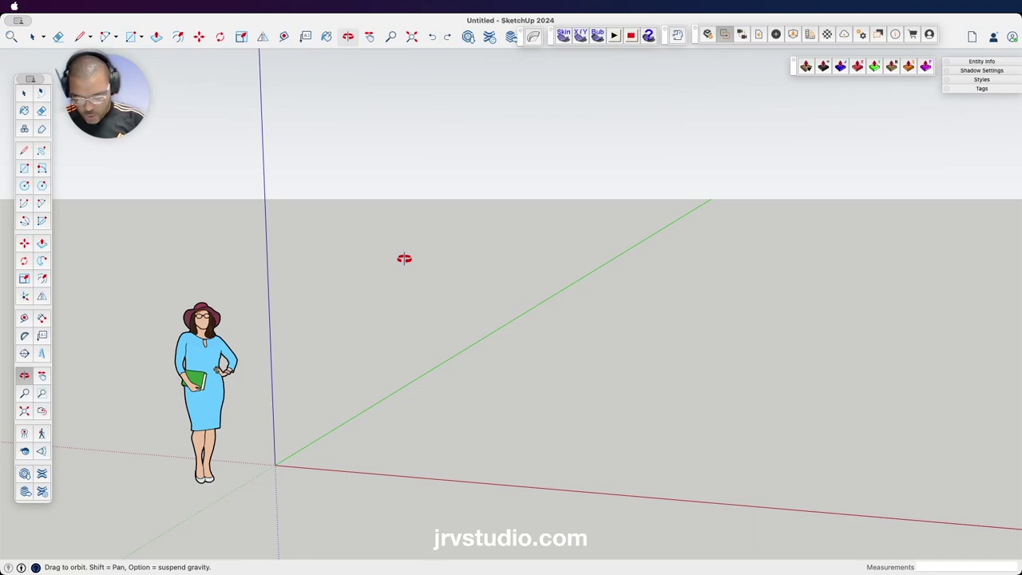
key("r")
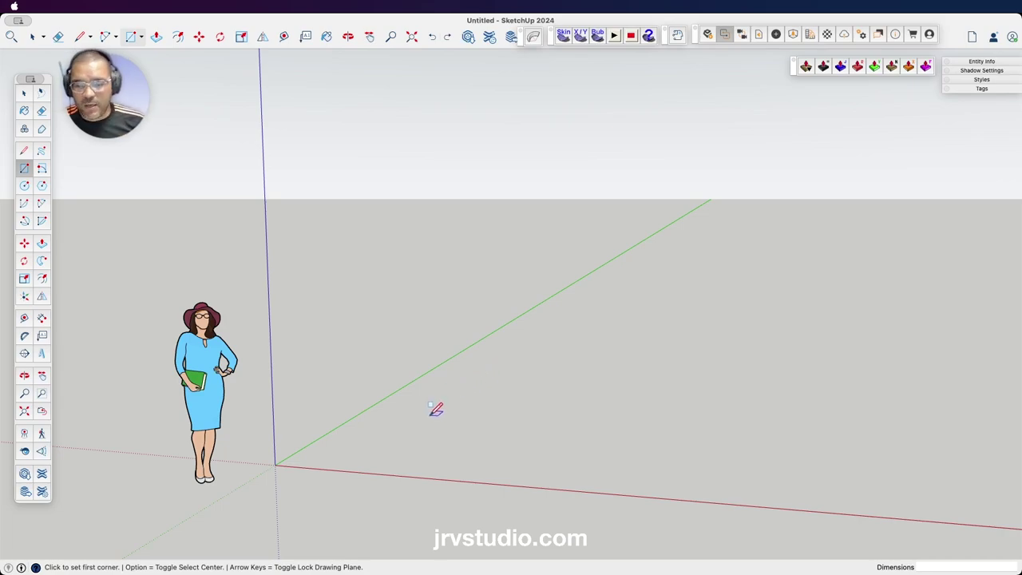
left_click(276, 464)
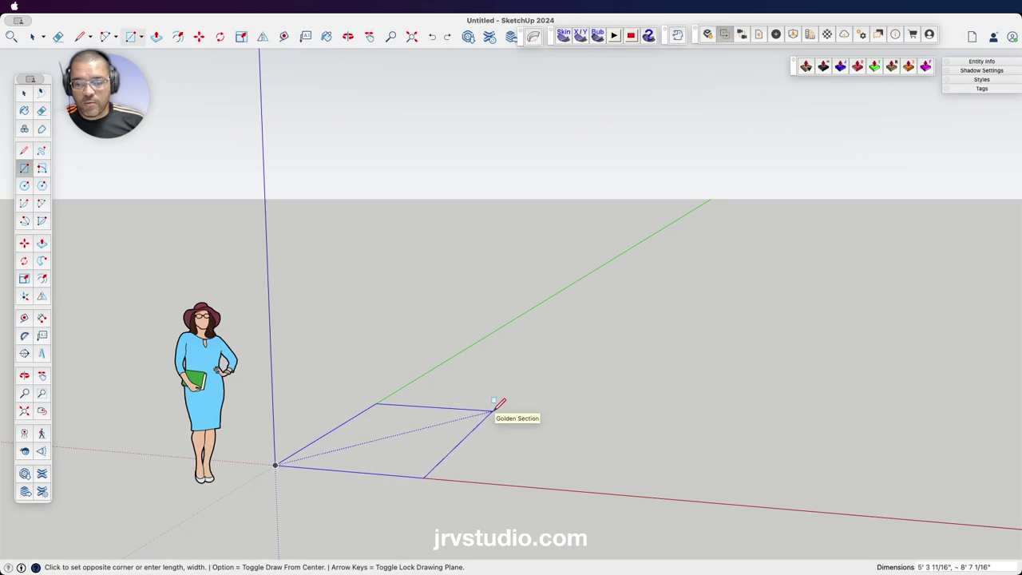
left_click(493, 409)
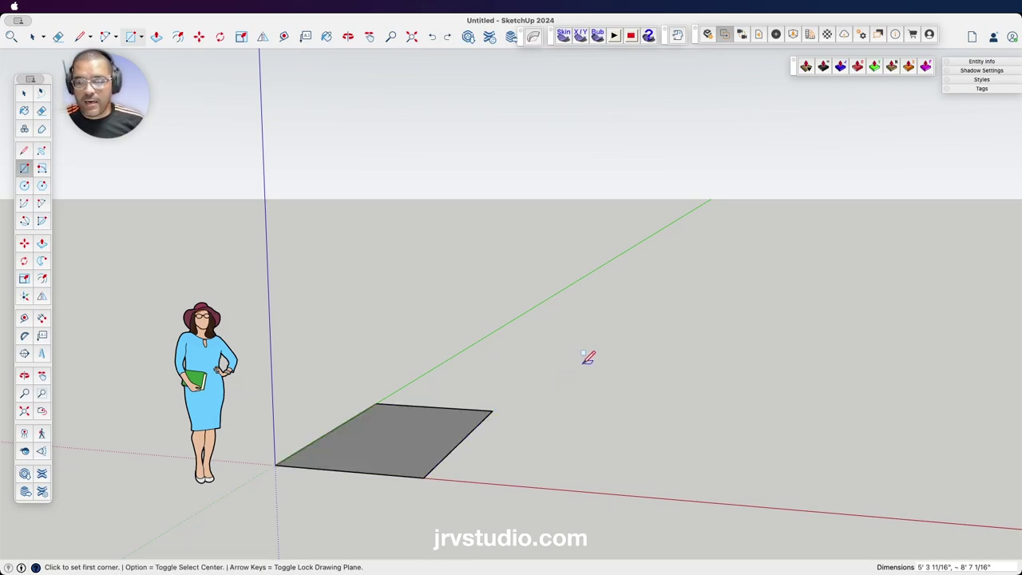
key("o")
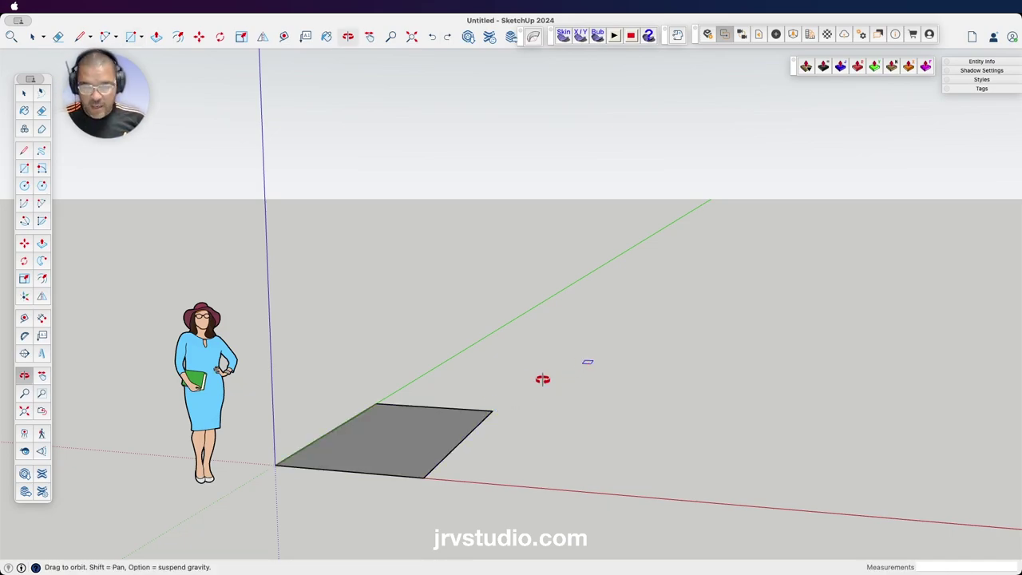
mouse_move(541, 379)
left_mouse_down()
mouse_move(502, 465)
mouse_move(327, 404)
mouse_move(498, 363)
mouse_move(477, 186)
mouse_move(454, 455)
mouse_move(416, 372)
mouse_move(521, 394)
left_mouse_up()
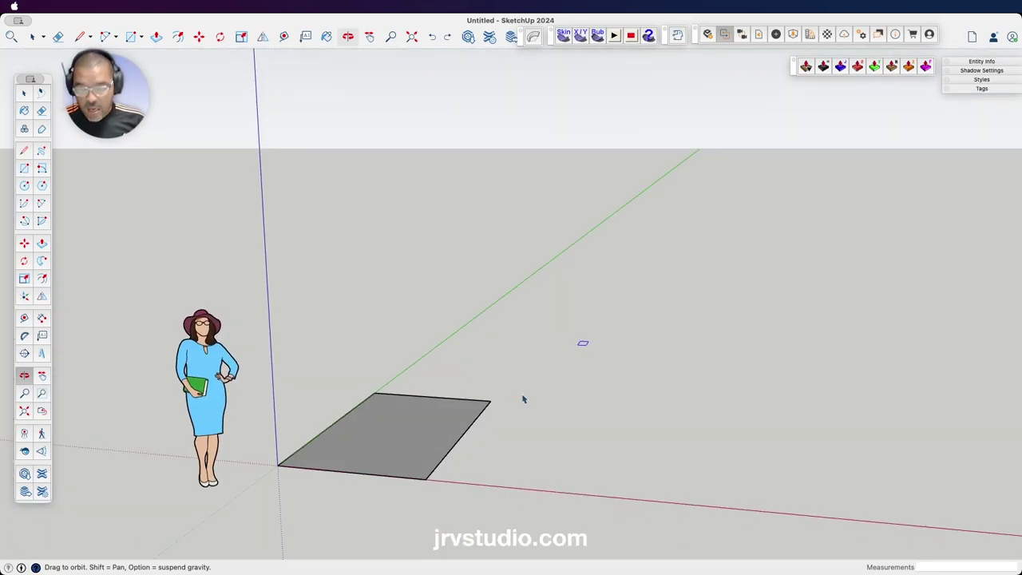
key("space")
left_click(398, 435)
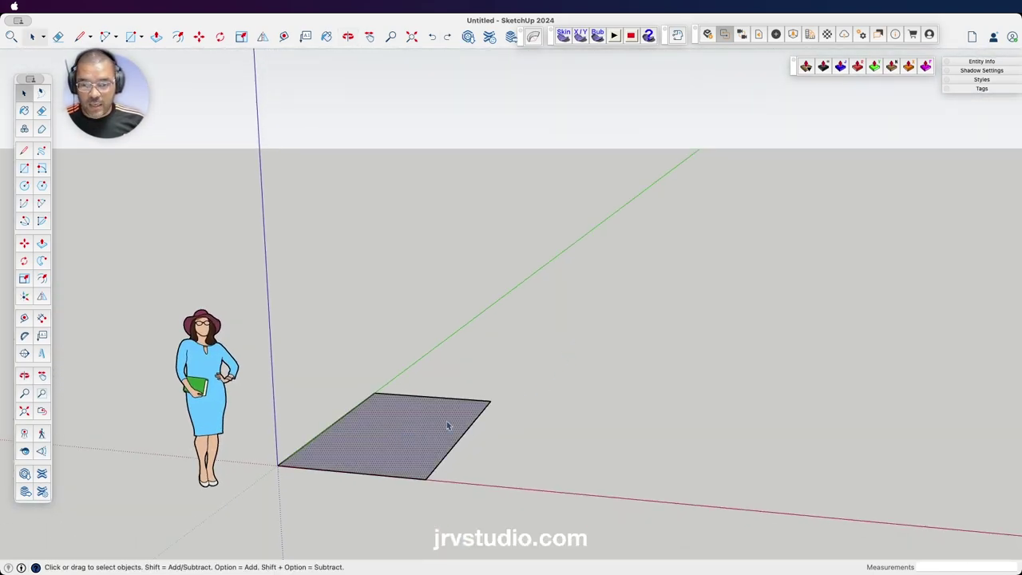
key("Delete")
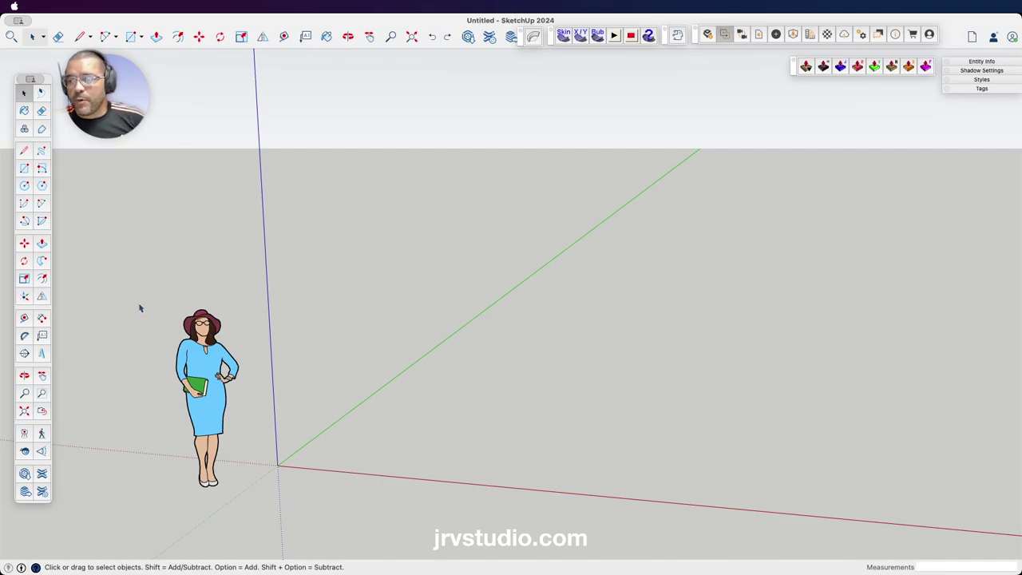
- Place a guide line parallel to the green axis, 10' out along the red axis
left_click(24, 318)
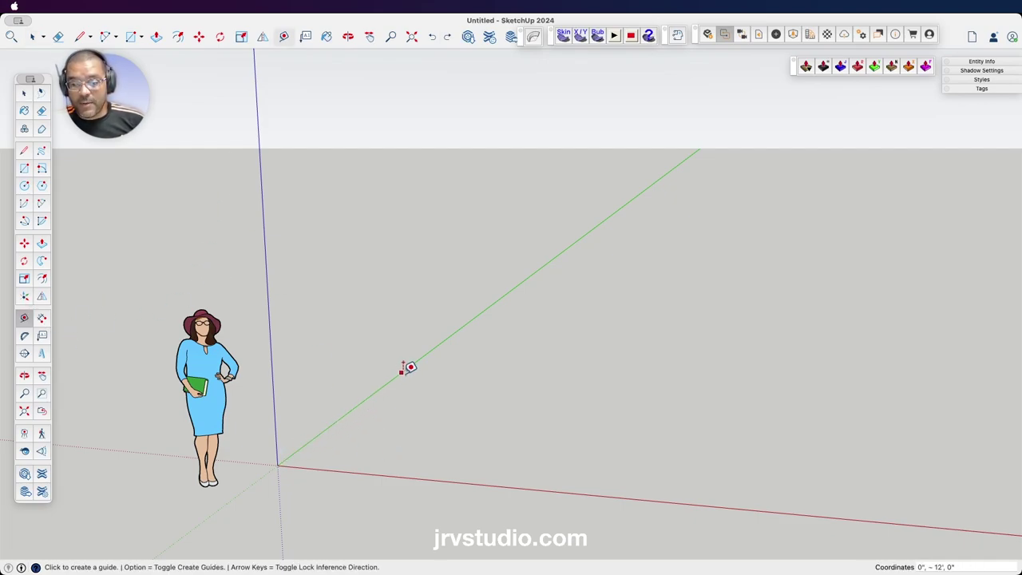
left_click(279, 463)
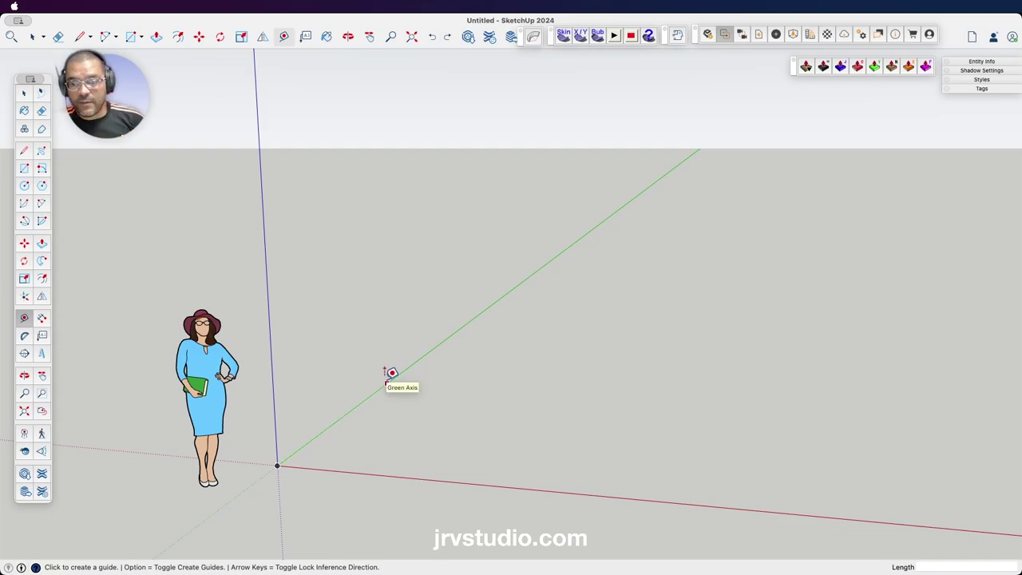
left_click(395, 372)
left_click(399, 370)
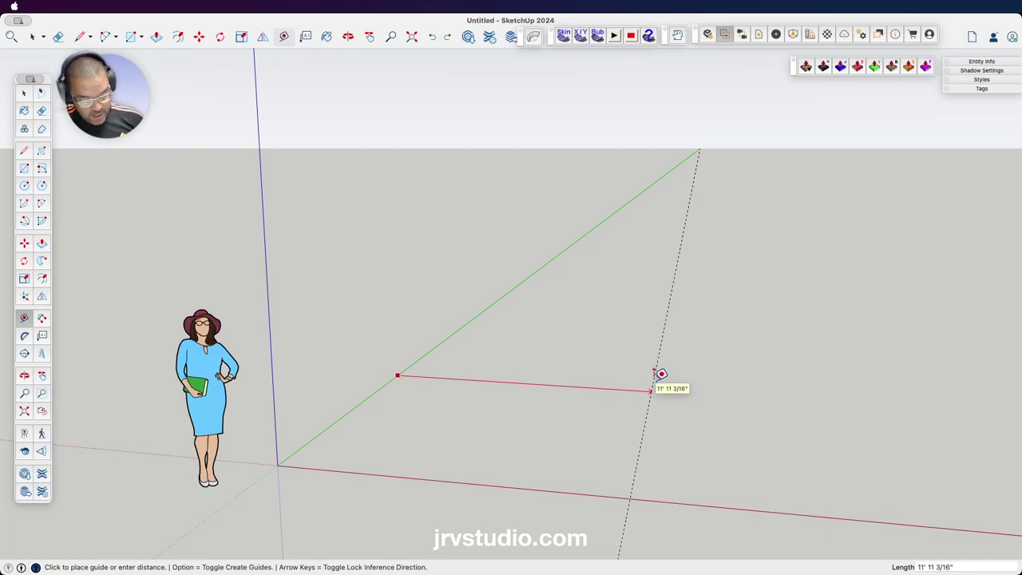
type("10")
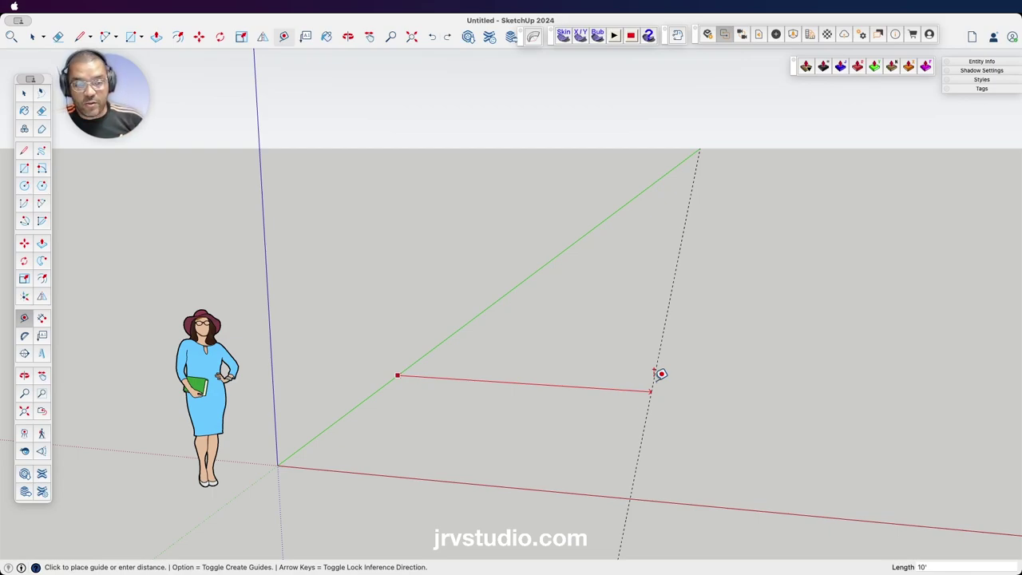
key("Escape")
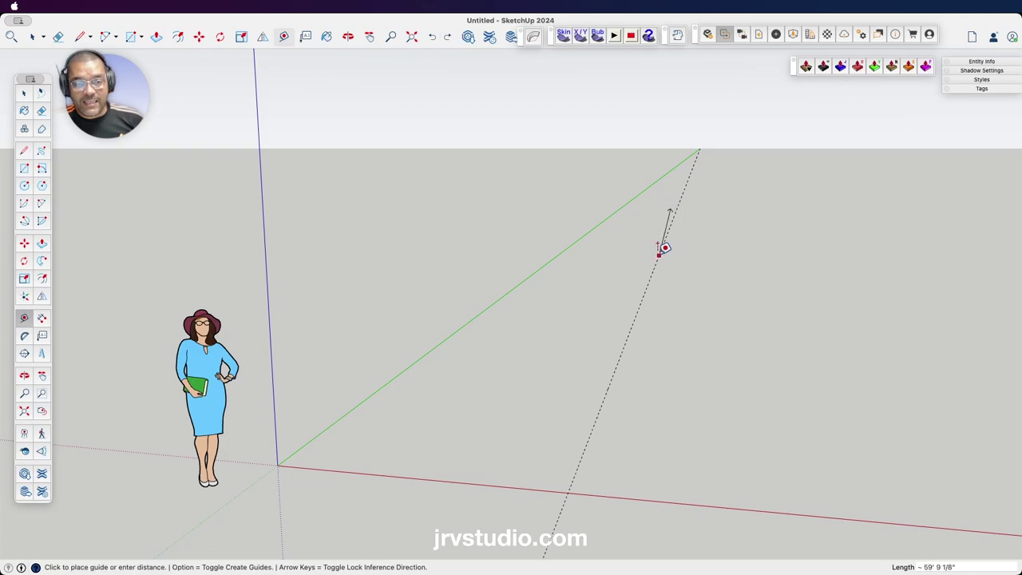
key("Escape")
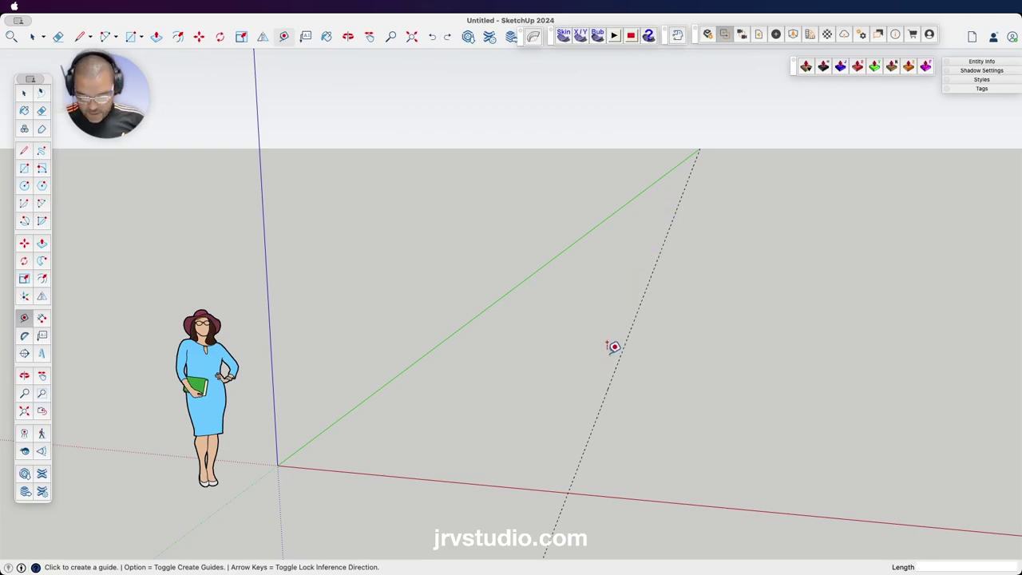
key("o")
mouse_move(634, 356)
left_mouse_down()
mouse_move(548, 340)
mouse_move(539, 383)
mouse_move(600, 431)
mouse_move(485, 400)
mouse_move(484, 349)
mouse_move(416, 412)
mouse_move(577, 404)
mouse_move(447, 327)
left_mouse_up()
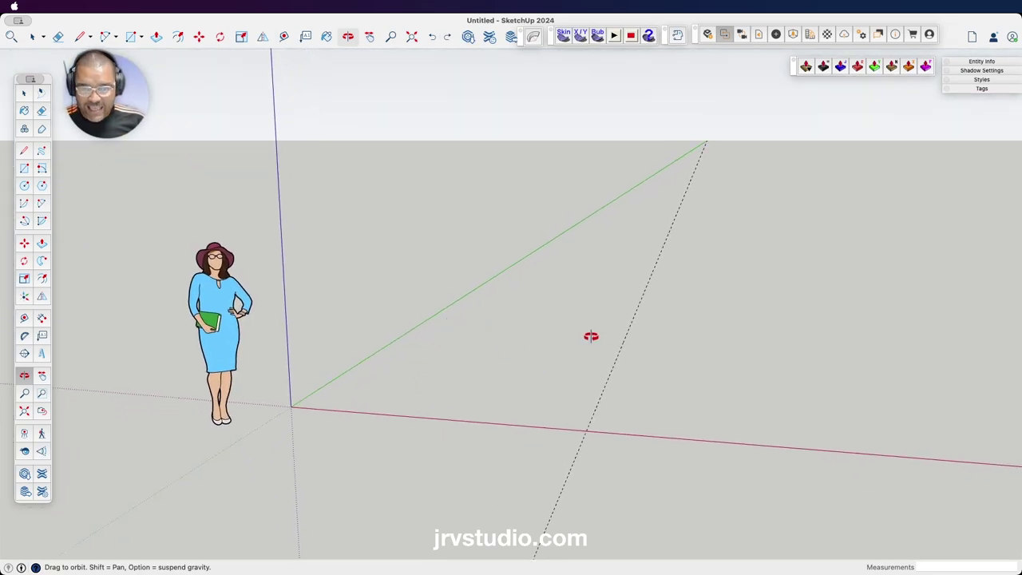
mouse_move(556, 299)
left_mouse_down()
mouse_move(550, 331)
mouse_move(568, 297)
mouse_move(532, 381)
mouse_move(538, 313)
mouse_move(504, 368)
left_mouse_up()
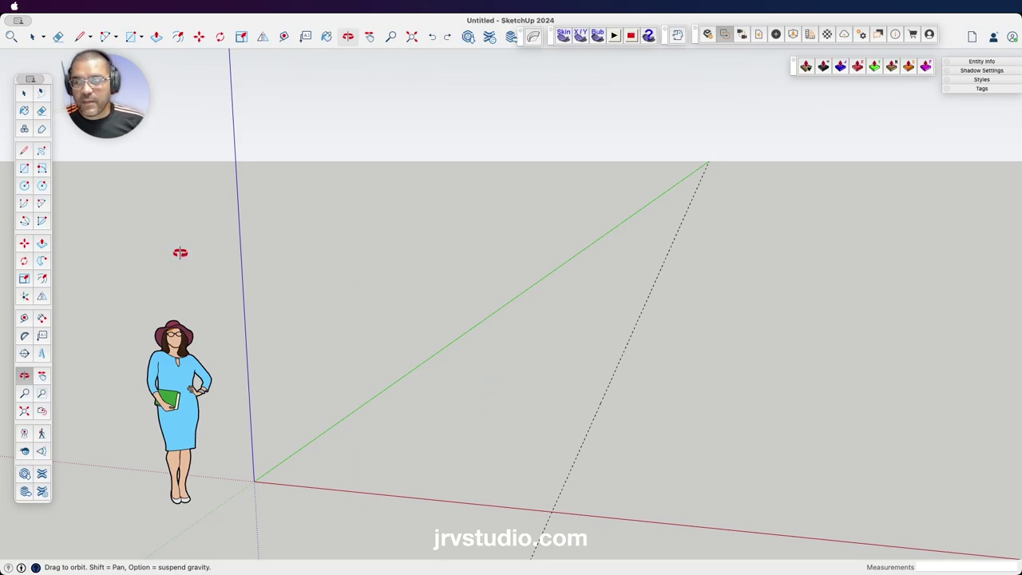
left_click(24, 318)
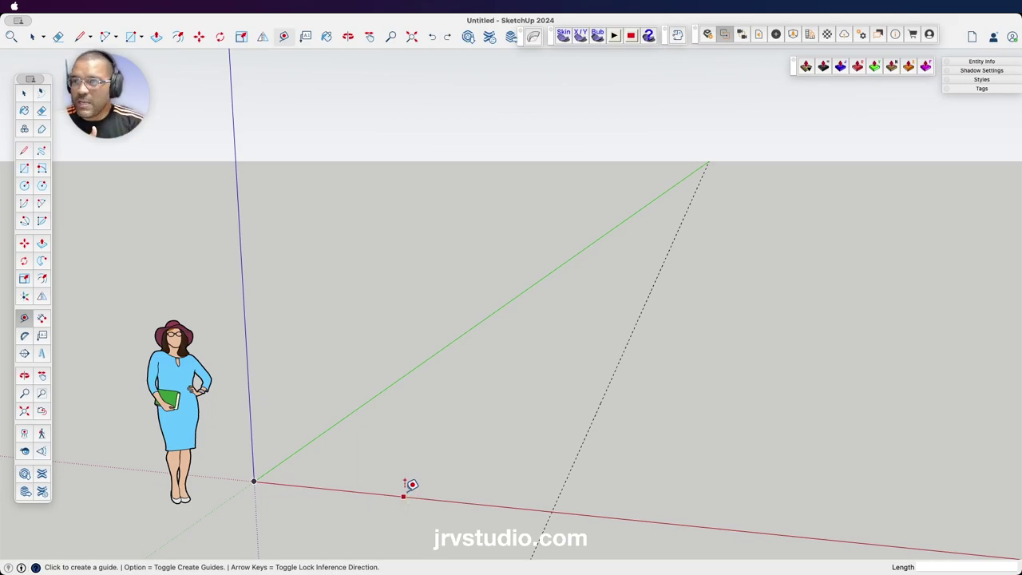
- Place a second guide parallel to the red axis, 12' out, crossing the first
left_click(404, 494)
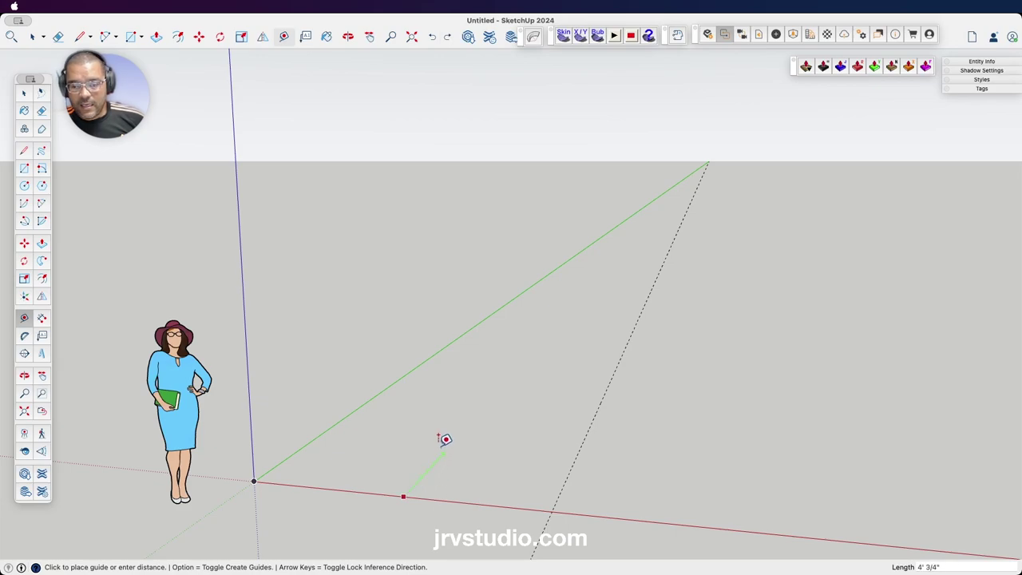
key("Escape")
left_click(420, 496)
type("12'")
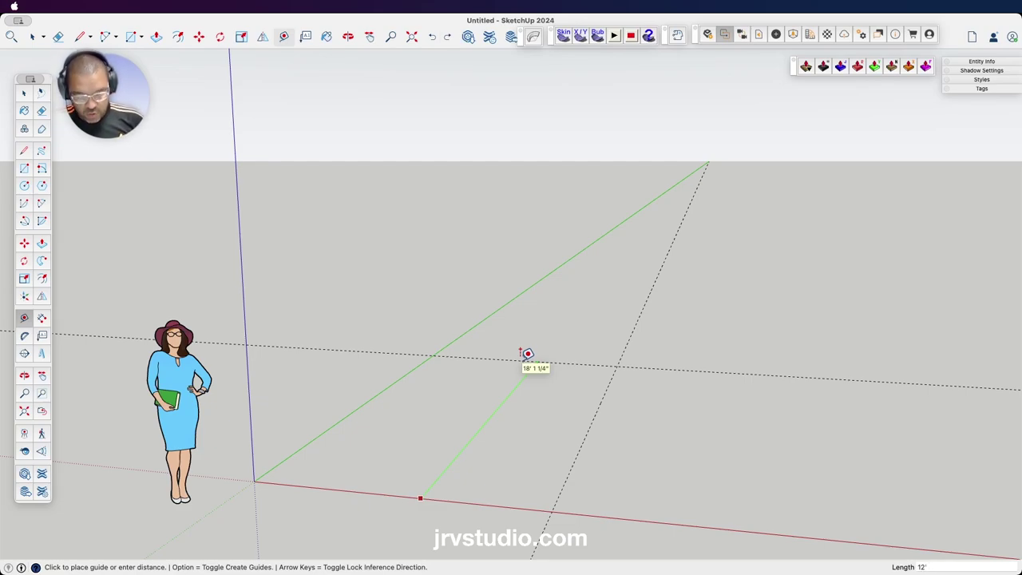
key("Escape")
key("o")
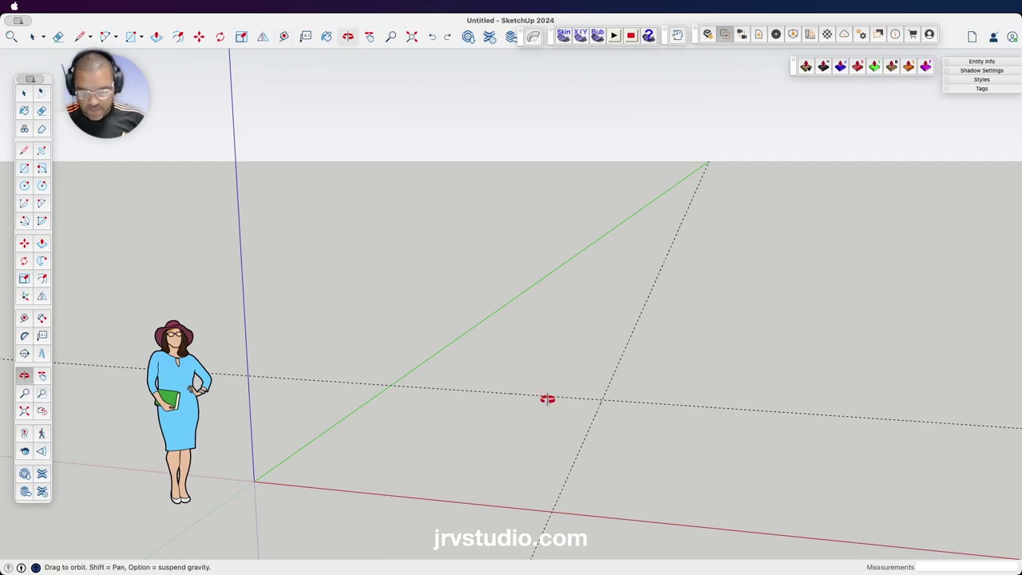
mouse_move(547, 398)
left_mouse_down()
mouse_move(427, 484)
mouse_move(513, 465)
mouse_move(431, 533)
mouse_move(530, 388)
mouse_move(620, 315)
left_mouse_up()
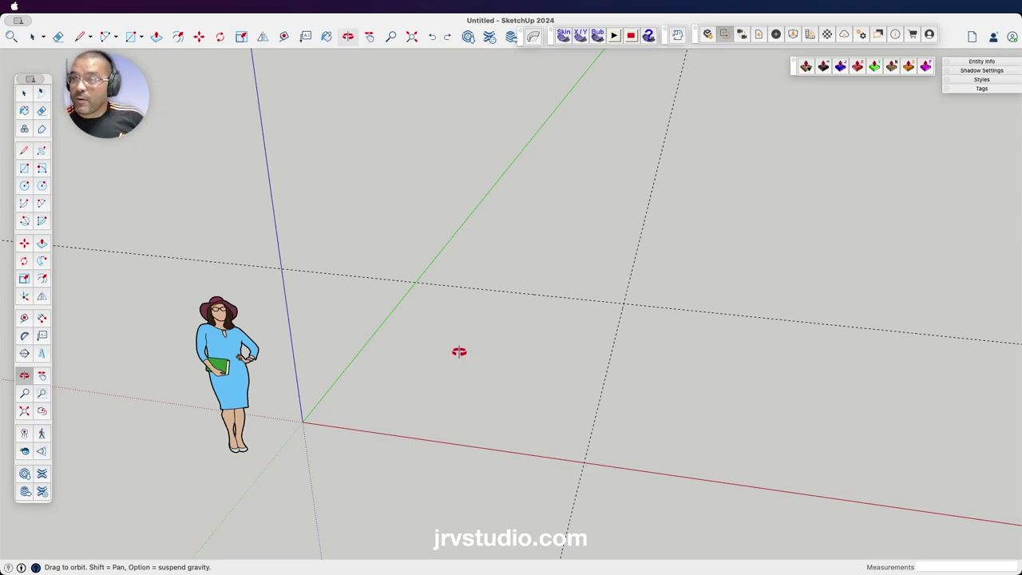
- Draw the 10' x 12' floor rectangle from the origin to where the two guides cross
left_click(23, 168)
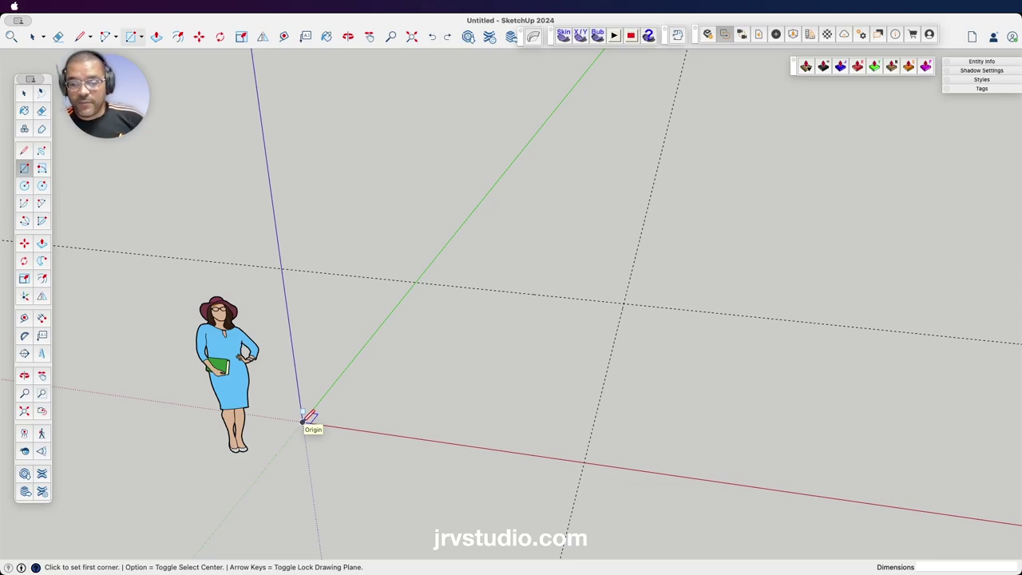
left_click(302, 420)
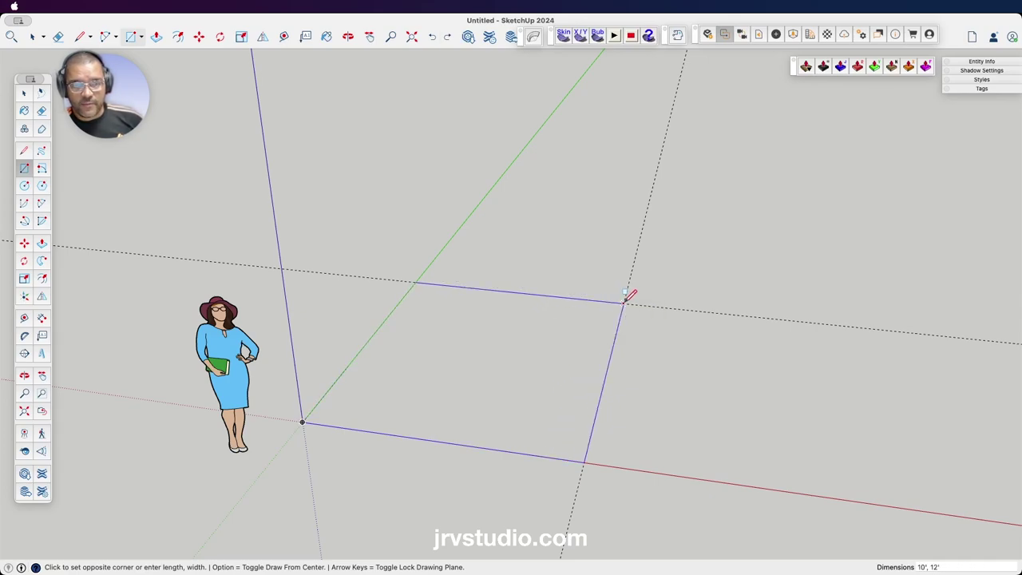
left_click(625, 301)
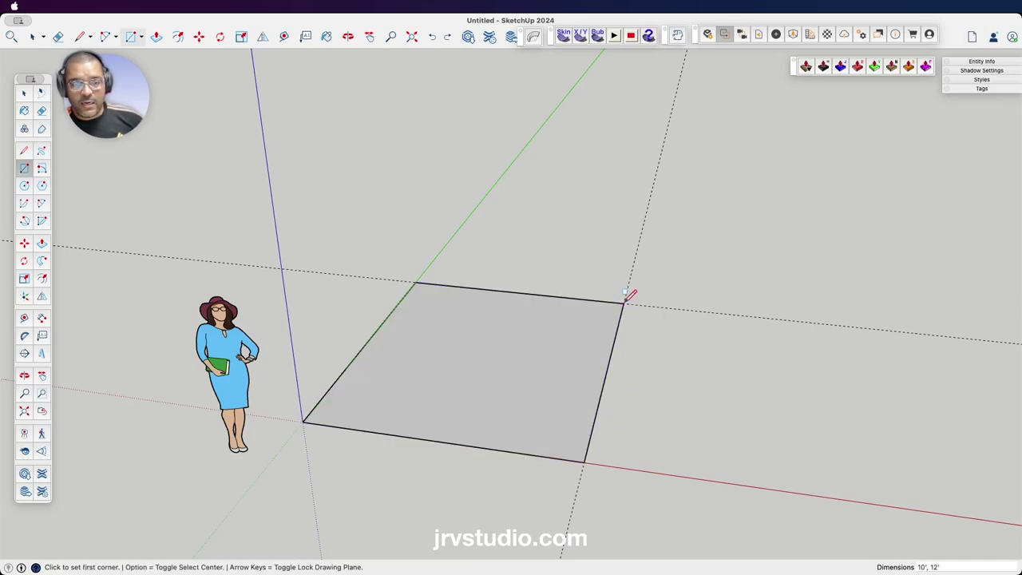
key("o")
mouse_move(486, 413)
middle_mouse_down()
mouse_move(411, 271)
mouse_move(464, 309)
mouse_move(498, 285)
mouse_move(513, 337)
mouse_move(491, 406)
mouse_move(664, 370)
mouse_move(540, 391)
mouse_move(508, 422)
middle_mouse_up()
mouse_move(508, 422)
left_mouse_down()
mouse_move(385, 293)
mouse_move(582, 392)
mouse_move(554, 407)
mouse_move(594, 393)
left_mouse_up()
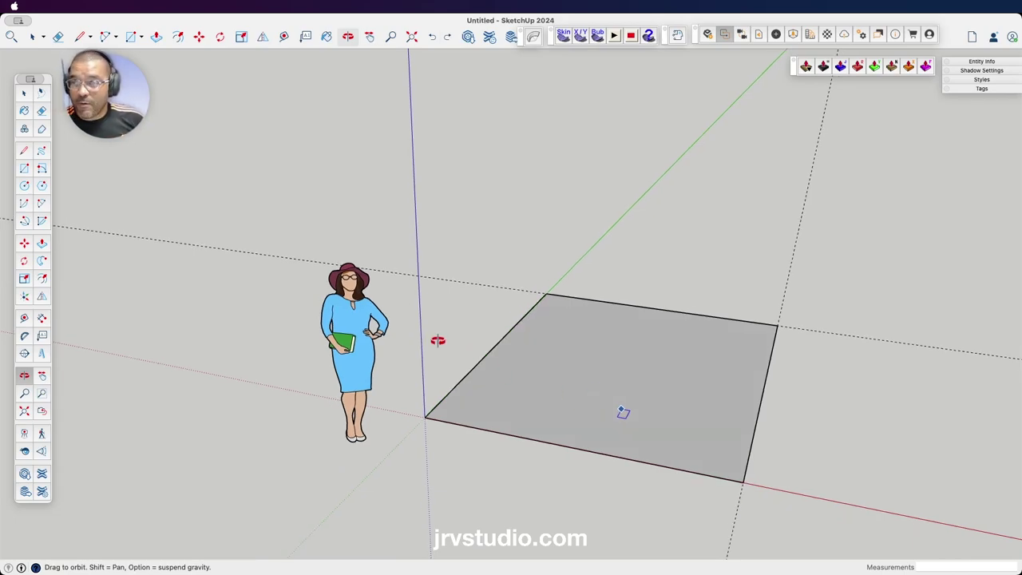
mouse_move(701, 392)
left_mouse_down("shift")
mouse_move(676, 370)
mouse_move(591, 335)
left_mouse_up("shift")
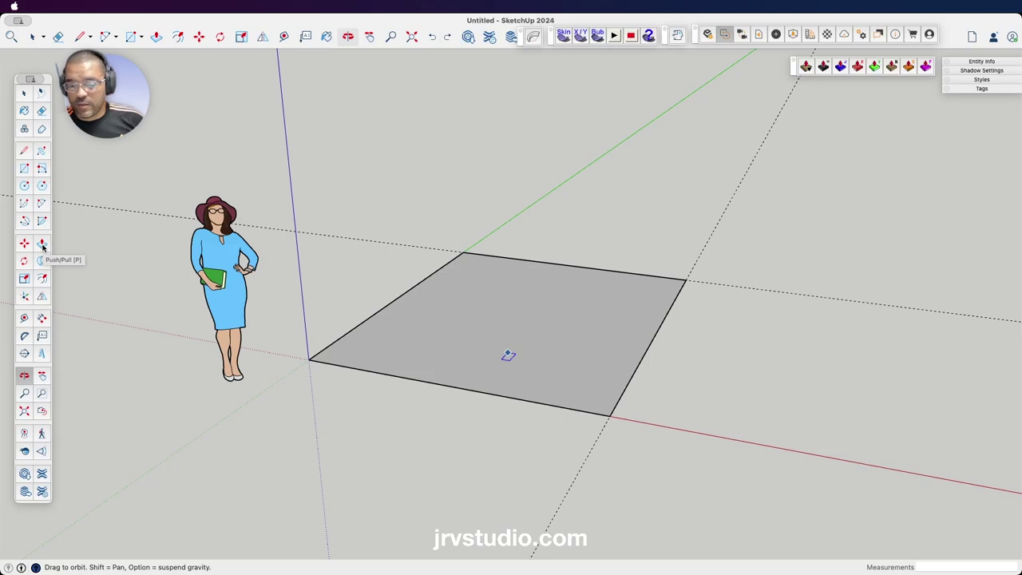
- Push/pull the square floor face up 4 inches into a slab
left_click(42, 245)
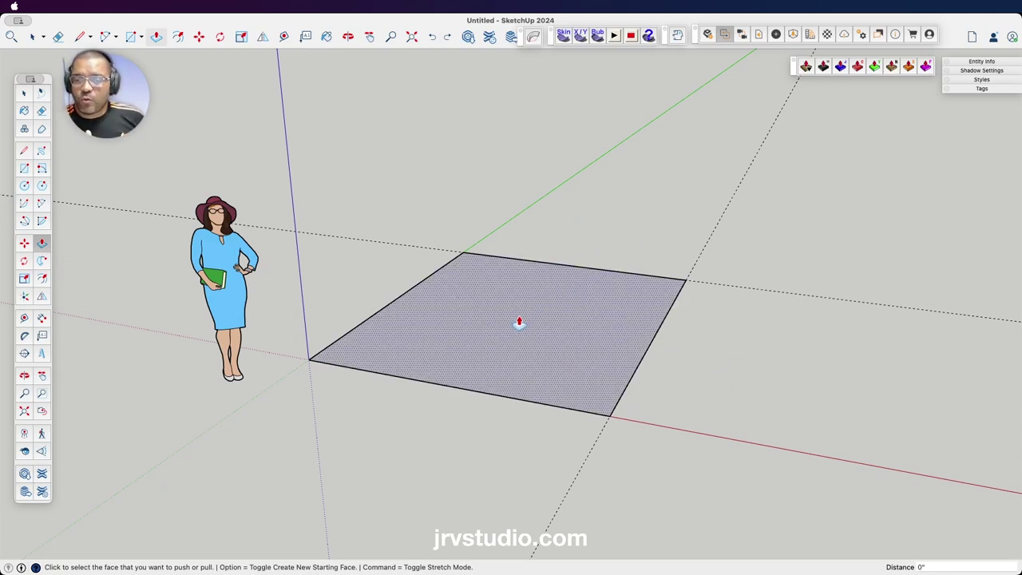
left_click(497, 344)
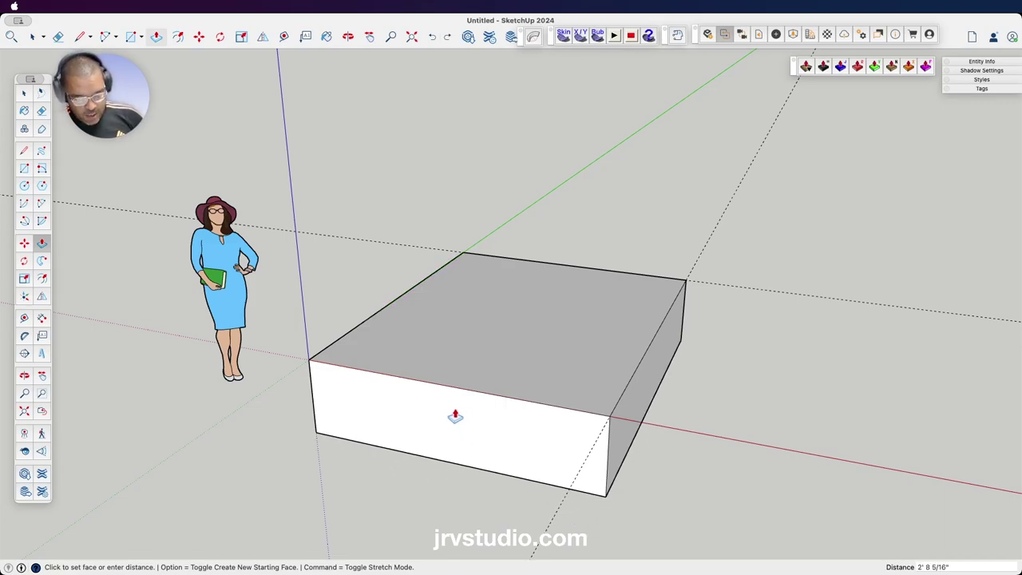
type("4")
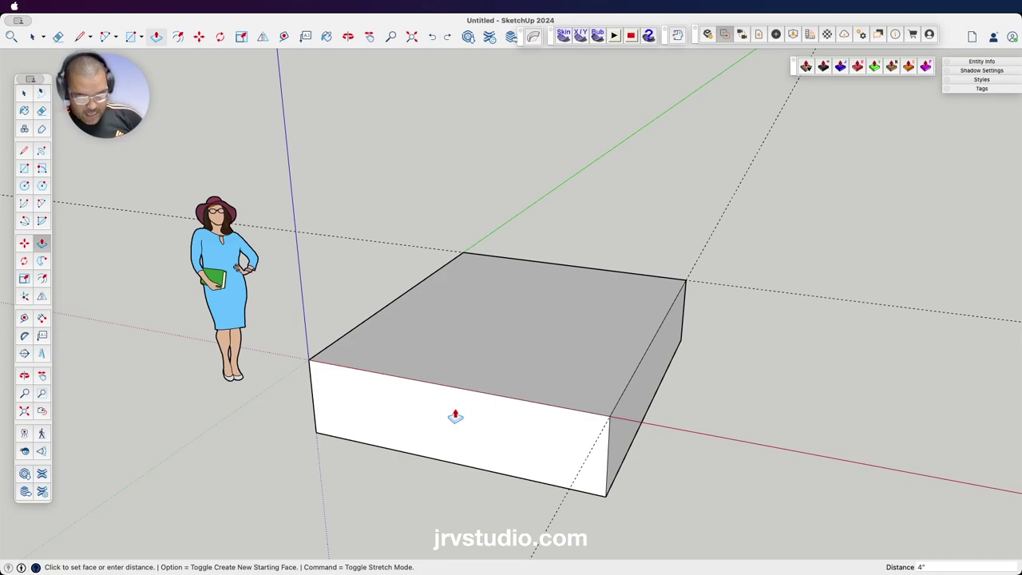
key("Return")
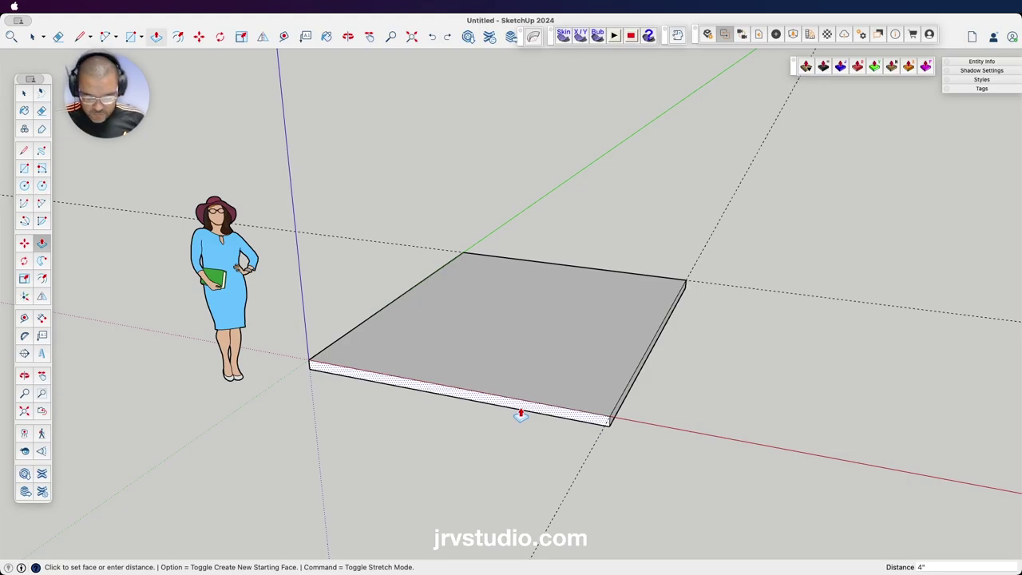
key("o")
mouse_move(662, 427)
left_mouse_down()
mouse_move(612, 312)
mouse_move(571, 307)
mouse_move(575, 215)
mouse_move(559, 356)
mouse_move(487, 317)
mouse_move(427, 361)
mouse_move(392, 367)
mouse_move(522, 358)
mouse_move(595, 253)
mouse_move(320, 409)
mouse_move(335, 356)
mouse_move(506, 408)
mouse_move(599, 372)
left_mouse_up()
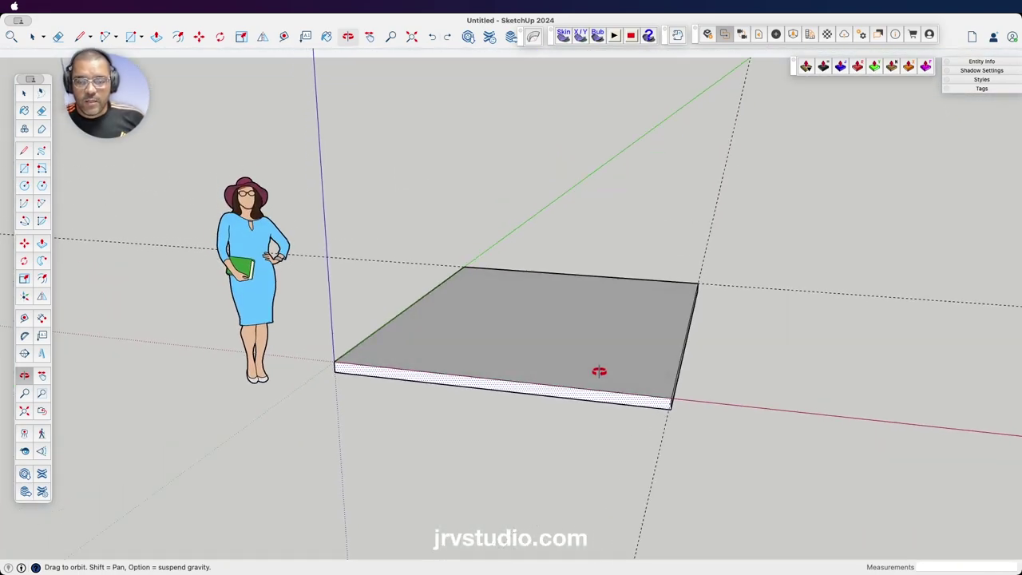
- Erase the leftover dashed guide line beside the slab, then inspect the slab from below and above
key("space")
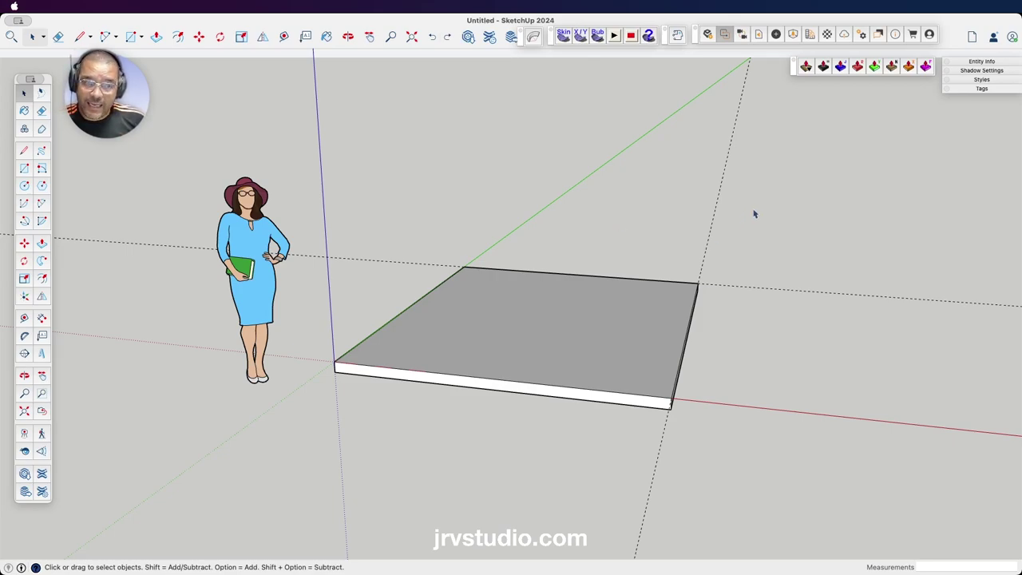
left_click_drag(705, 212, 699, 218)
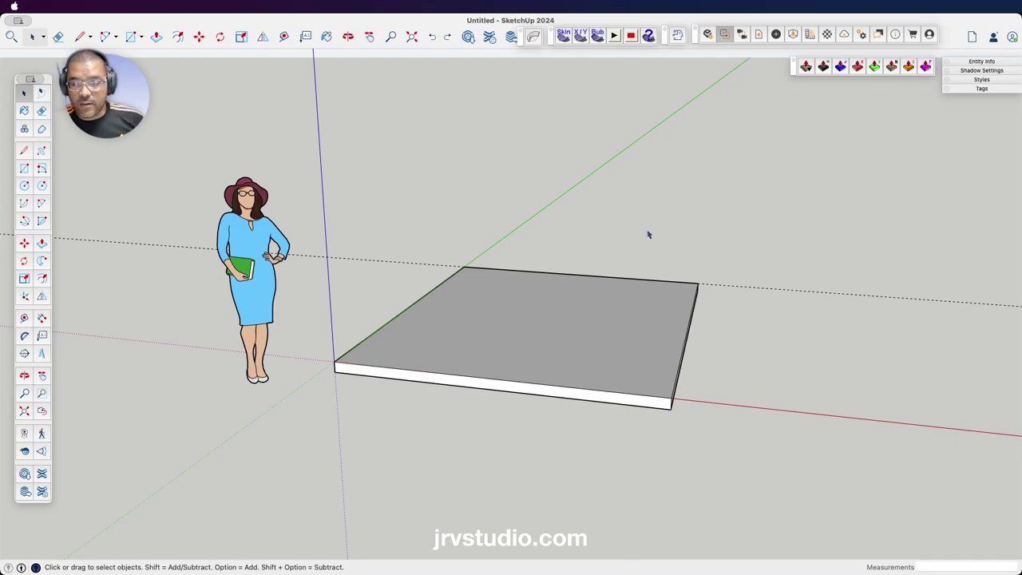
left_click(41, 111)
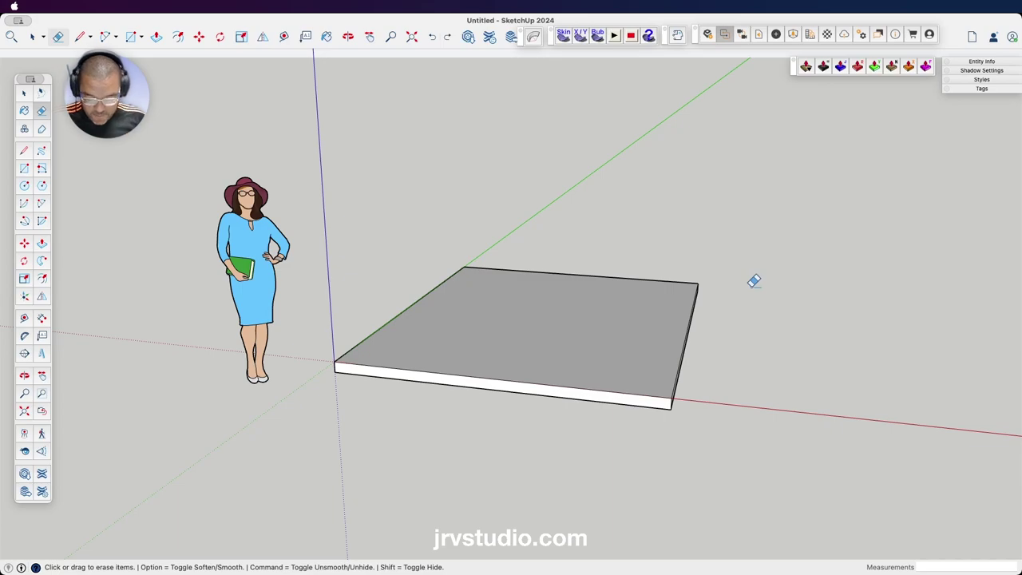
key("space")
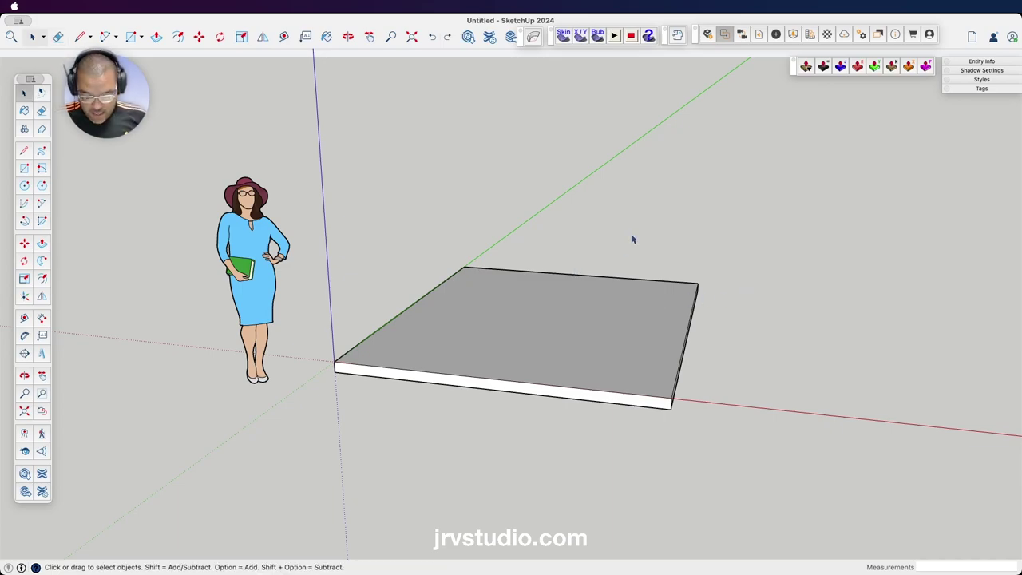
middle_click_drag(632, 239, 488, 153)
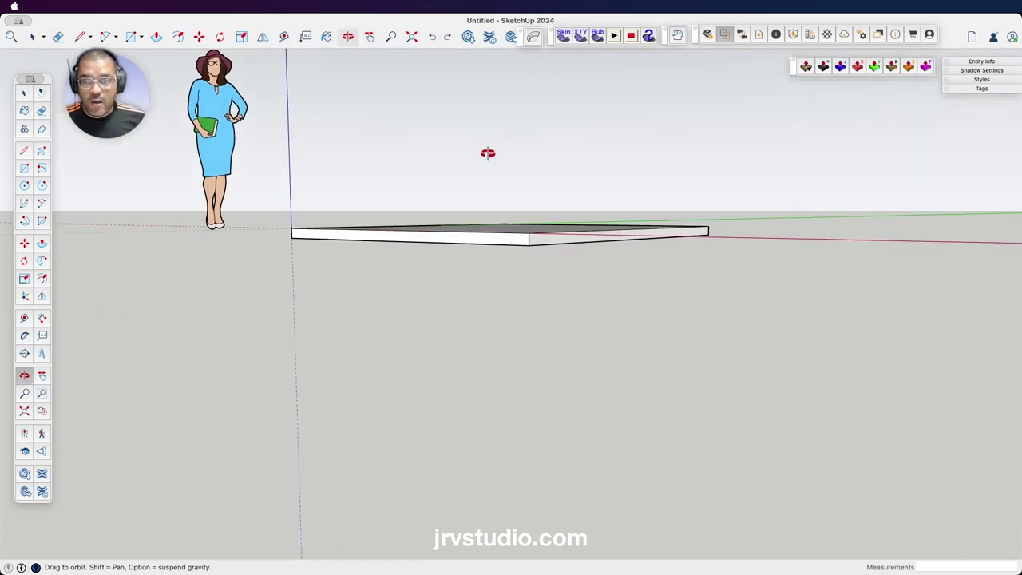
mouse_move(487, 152)
left_mouse_down()
mouse_move(518, 199)
mouse_move(545, 151)
mouse_move(566, 276)
mouse_move(497, 242)
mouse_move(507, 296)
left_mouse_up()
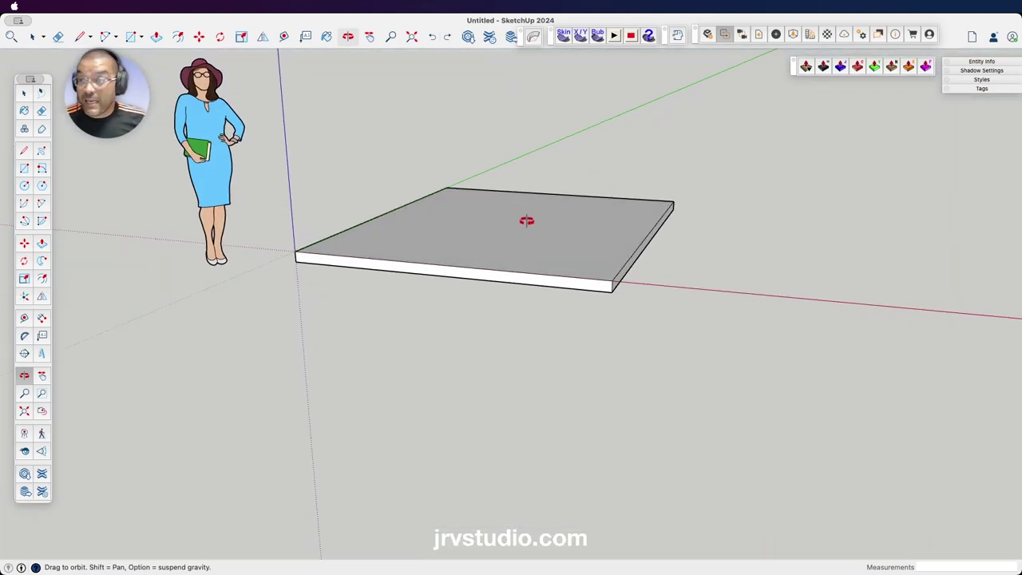
mouse_move(526, 220)
left_mouse_down()
mouse_move(509, 226)
mouse_move(507, 304)
left_mouse_up()
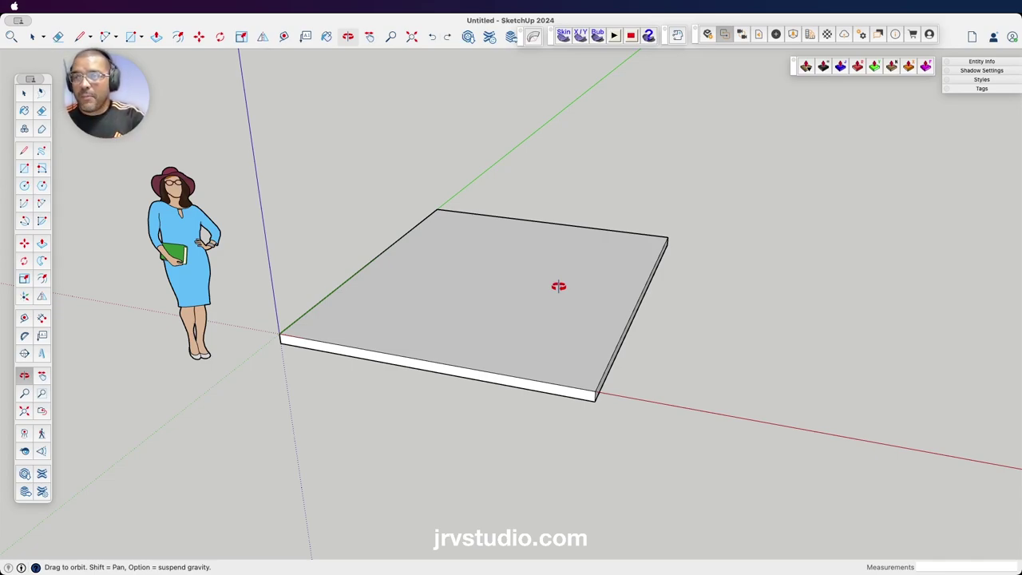
key("space")
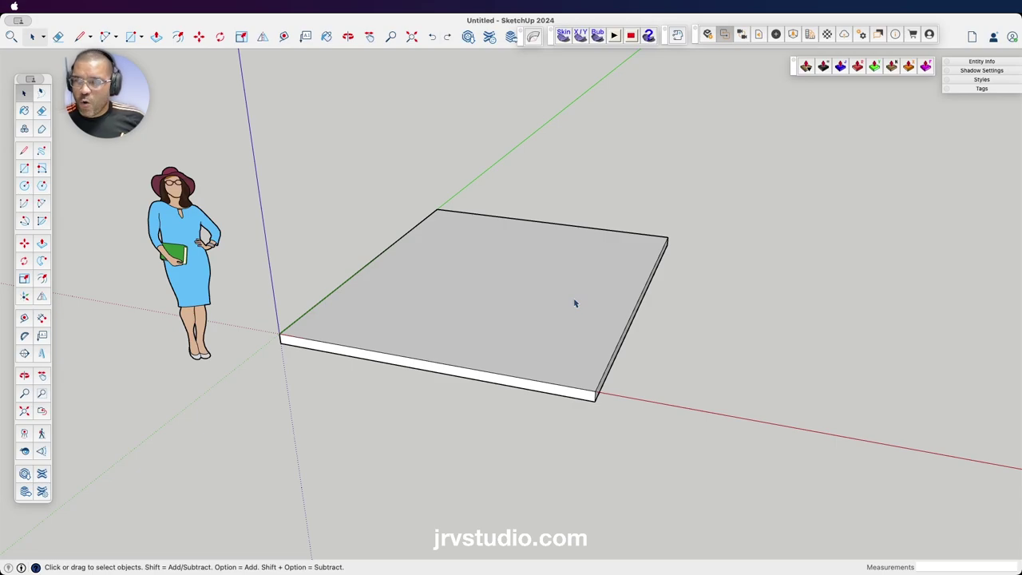
- Select the entire 4-inch slab and apply Make Group to it
triple_click(575, 303)
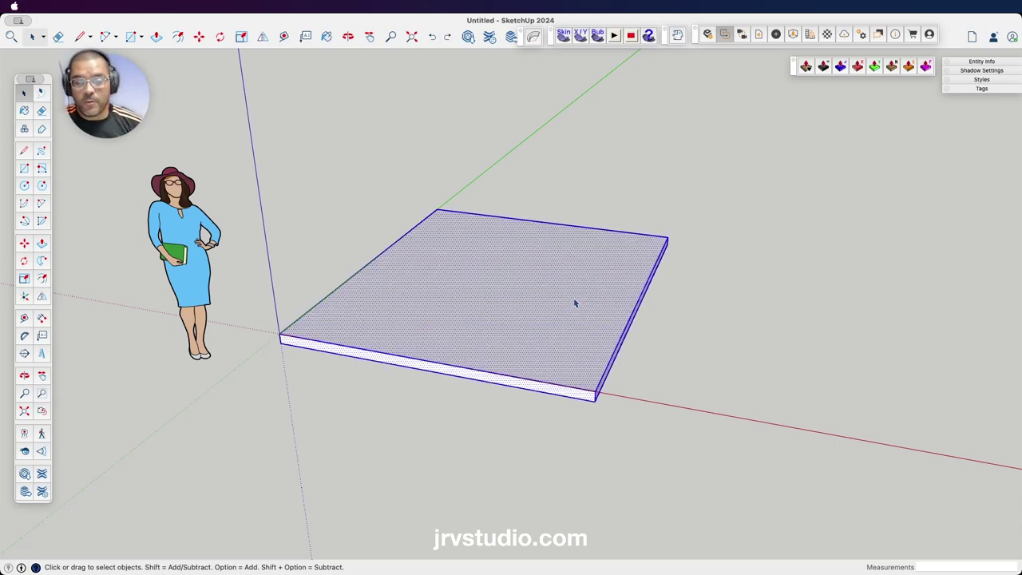
right_click(551, 274)
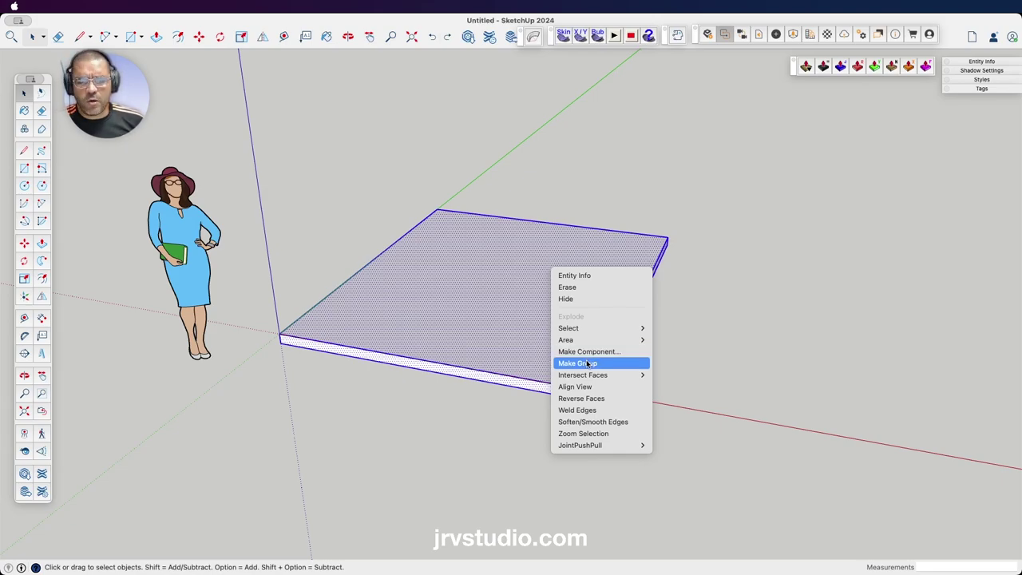
left_click(587, 364)
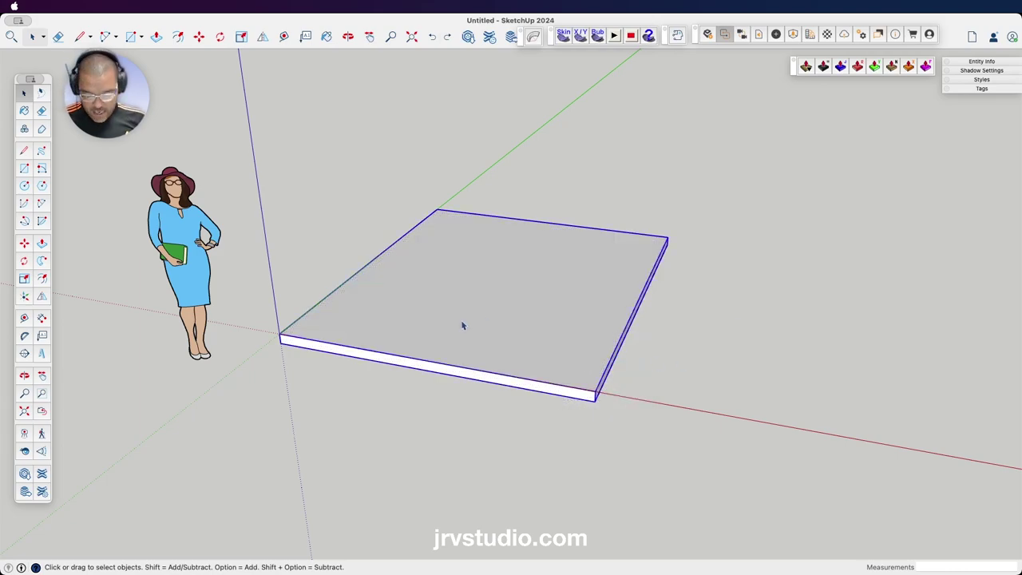
mouse_move(462, 325)
middle_mouse_down()
mouse_move(512, 205)
mouse_move(473, 381)
middle_mouse_up()
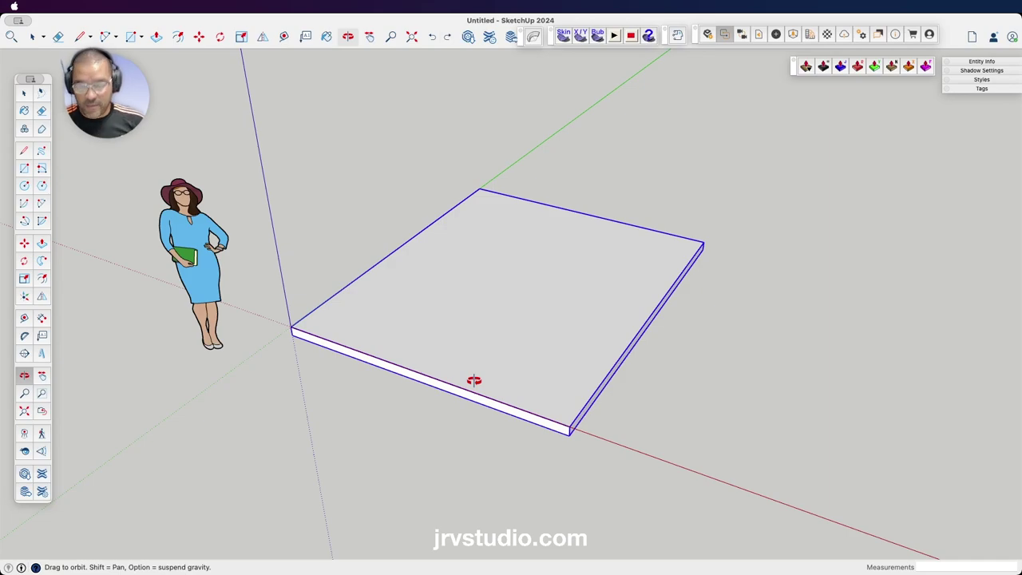
key("space")
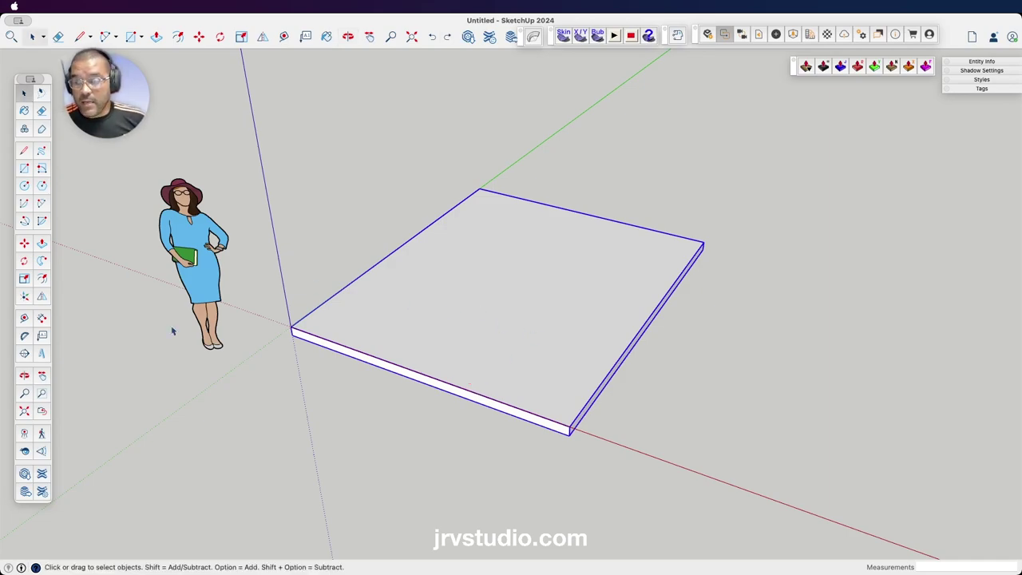
key("m")
left_click(292, 327)
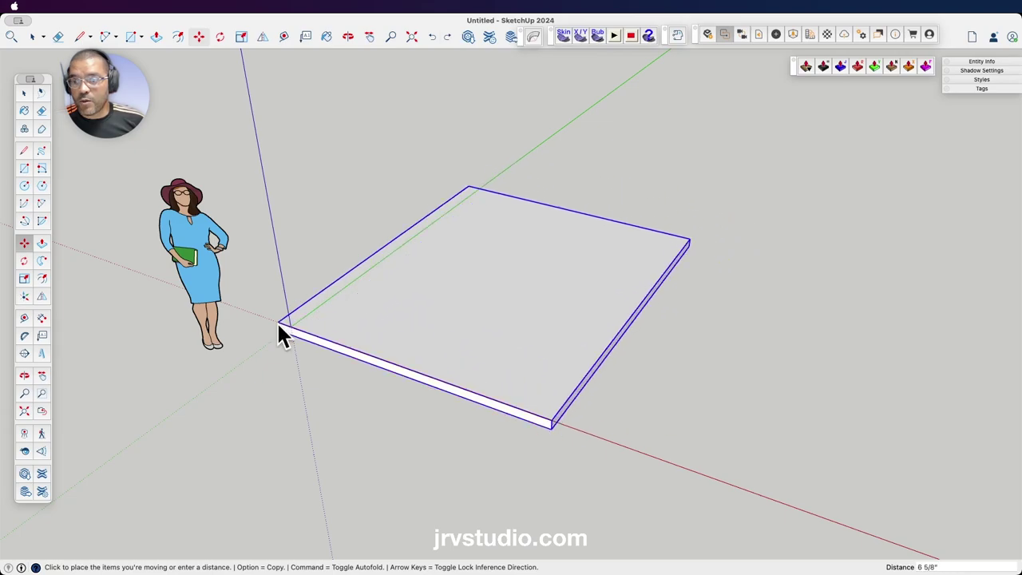
left_click(292, 328)
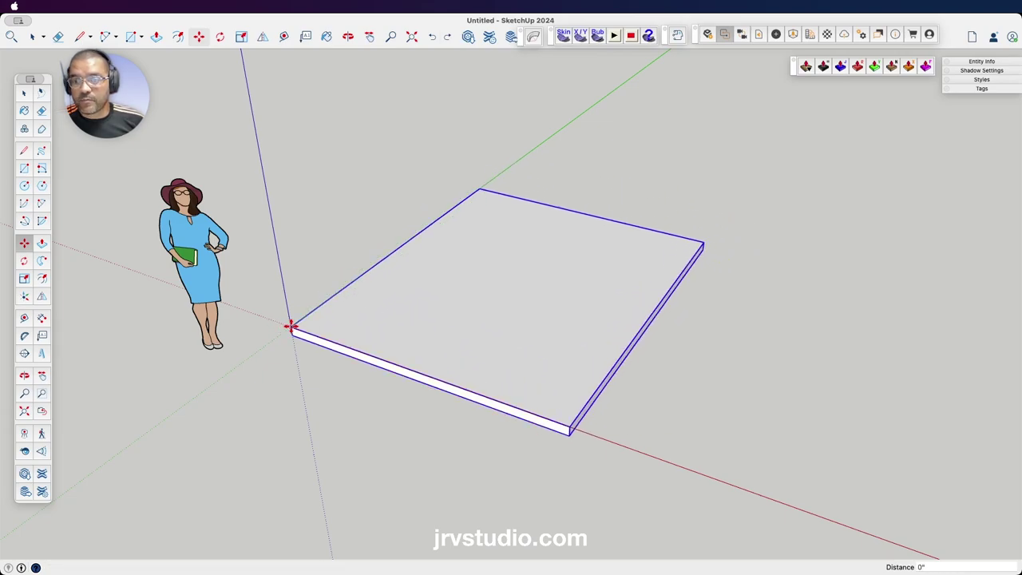
left_click(419, 253)
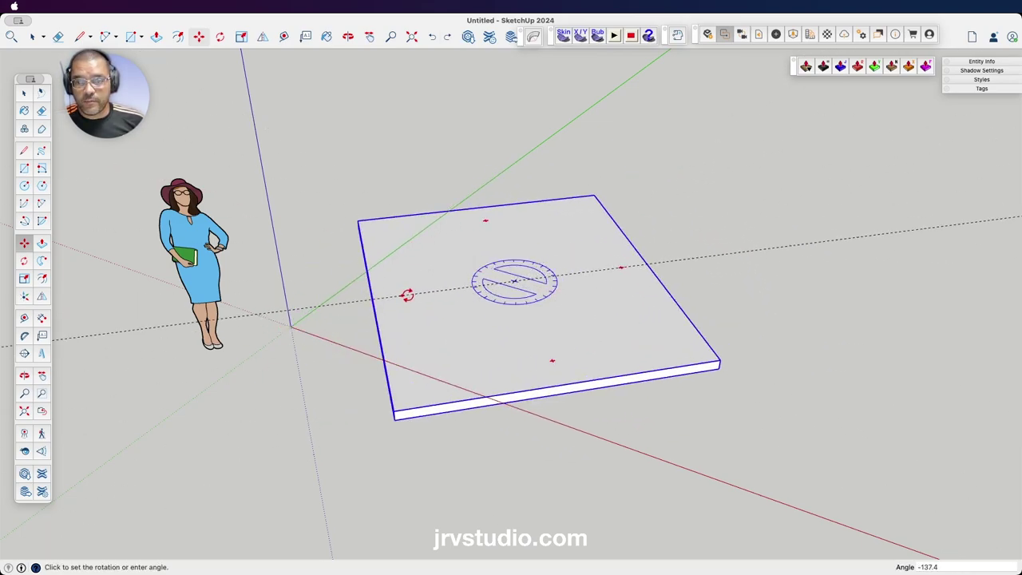
key("Escape")
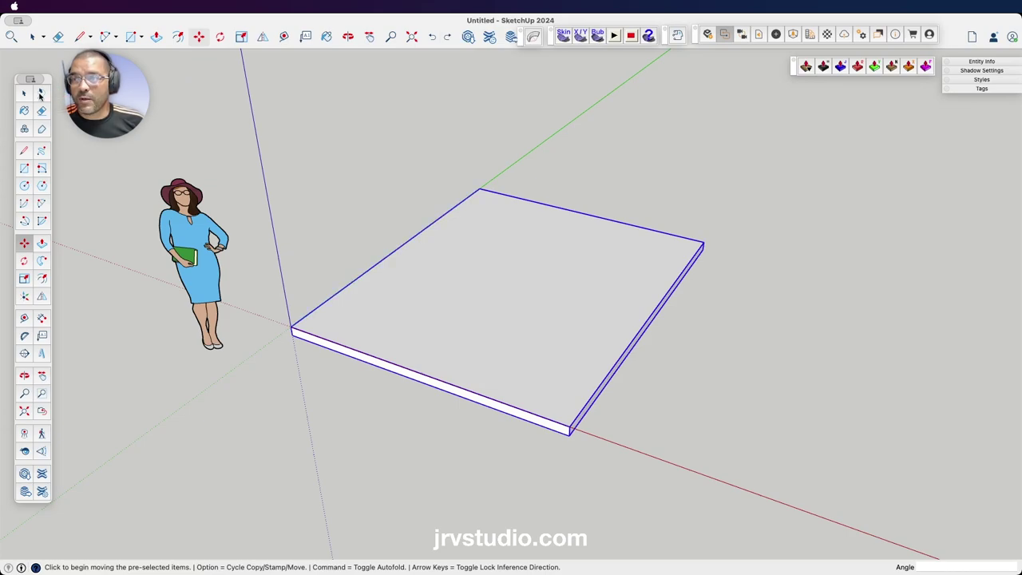
left_click(23, 94)
left_click(382, 188)
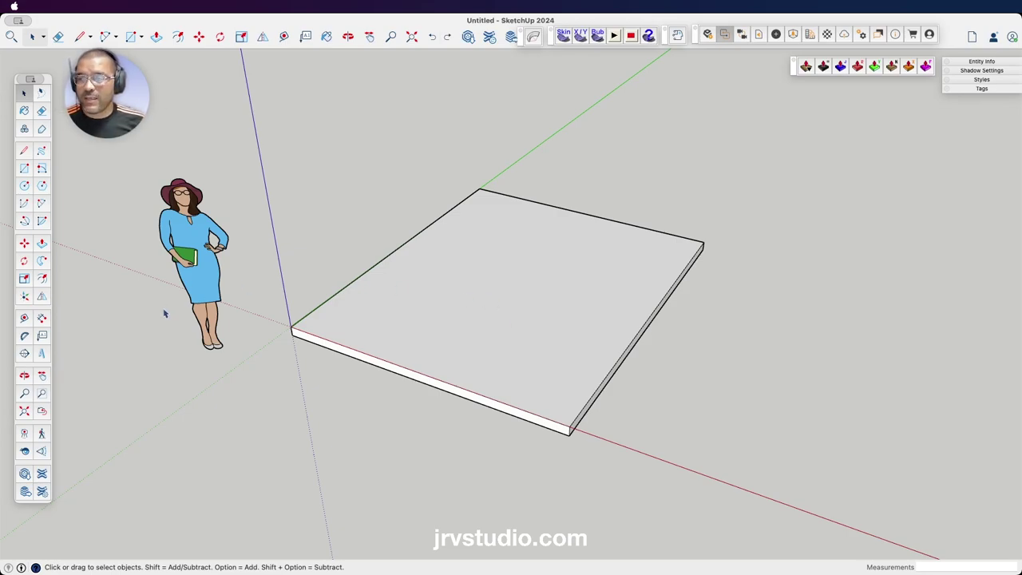
- Place guide lines 6 inches inset from all four edges of the slab
left_click(24, 317)
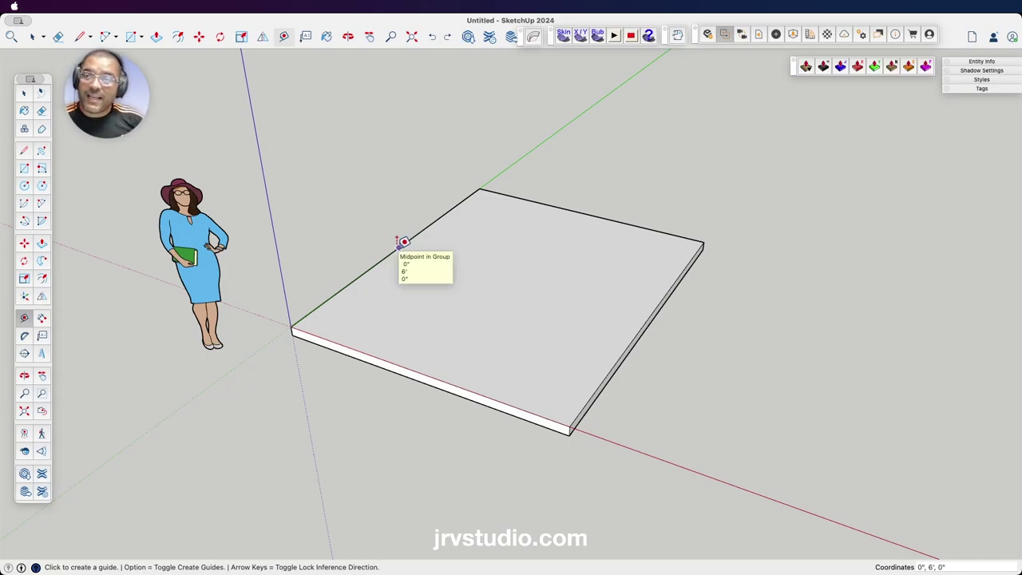
left_click(400, 247)
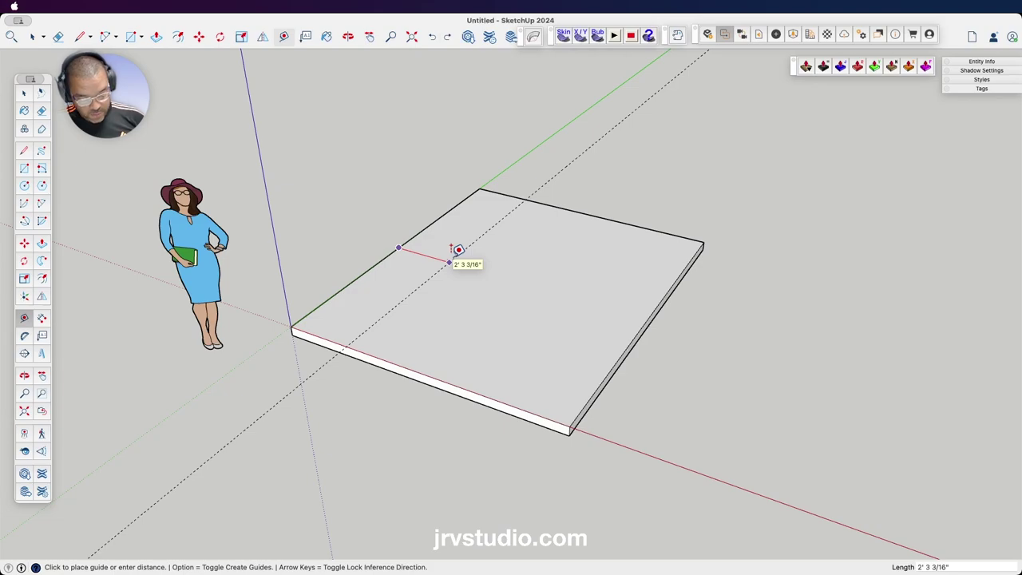
type("6\"")
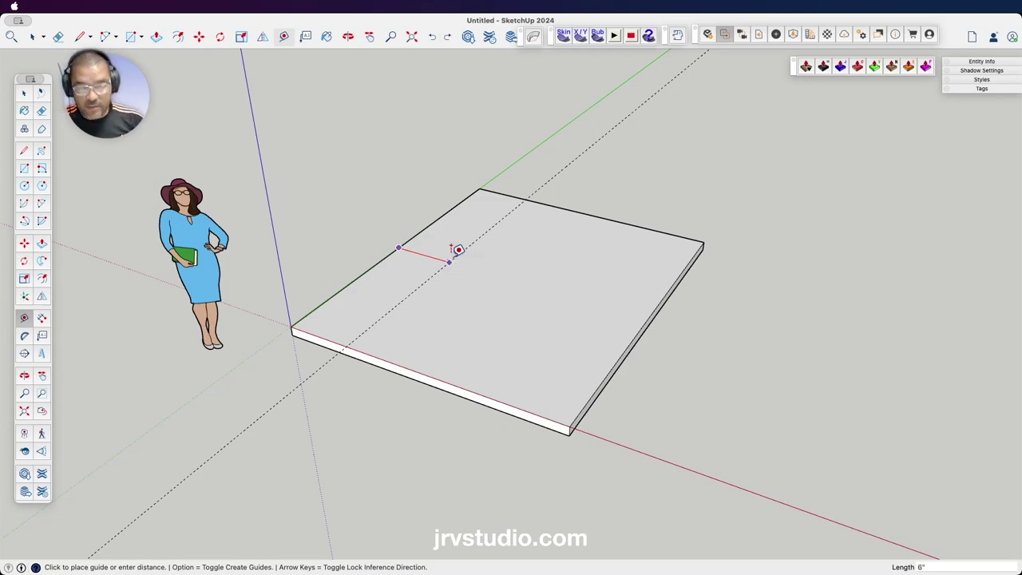
key("Return")
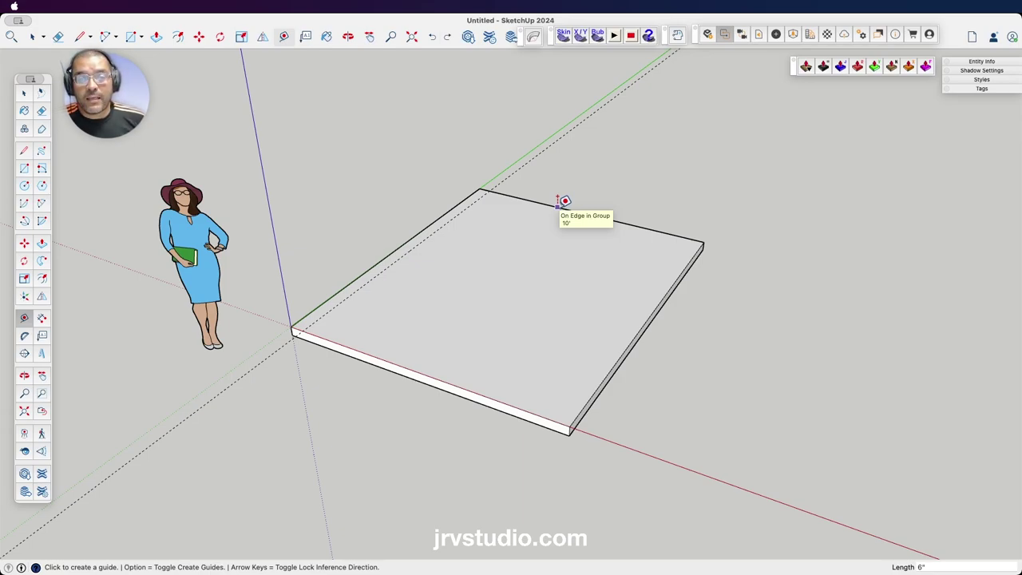
left_click(563, 200)
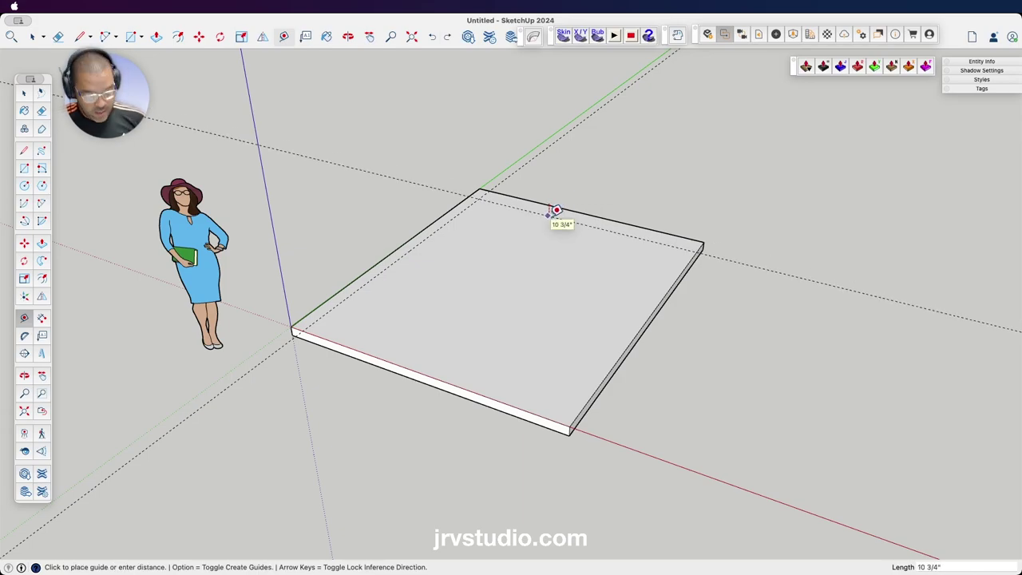
type("6")
key("Return")
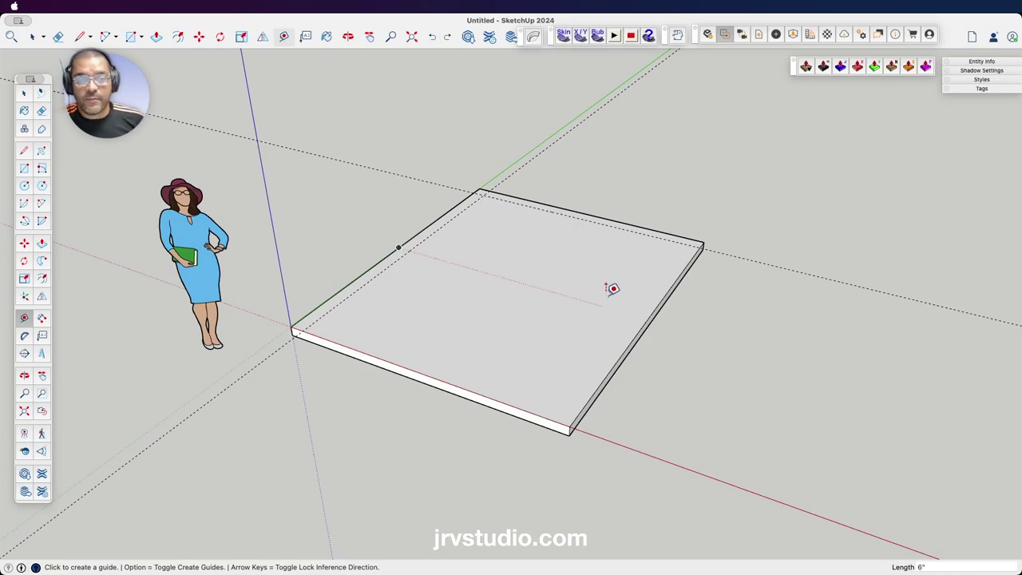
left_click(648, 318)
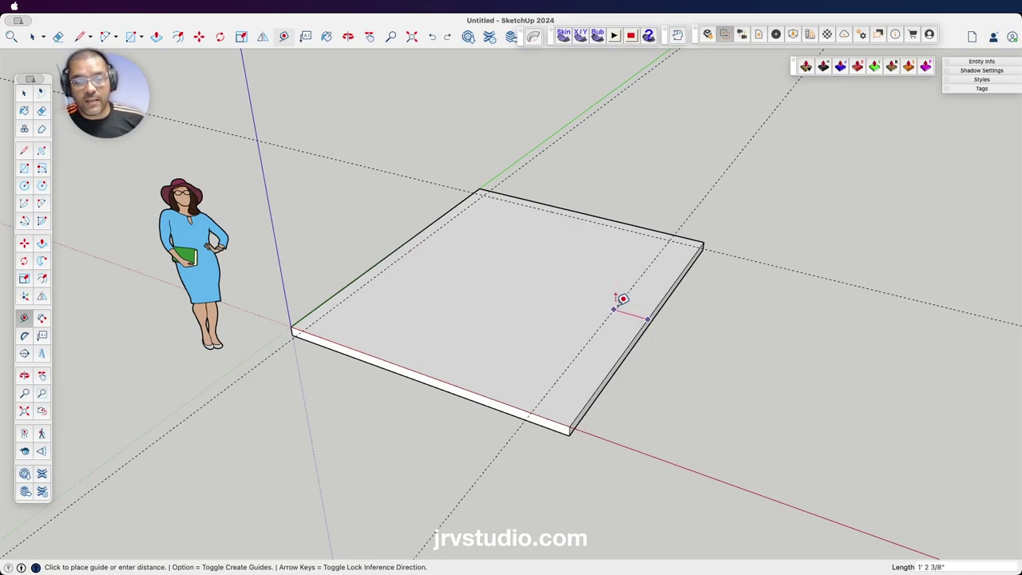
type("6")
key("Return")
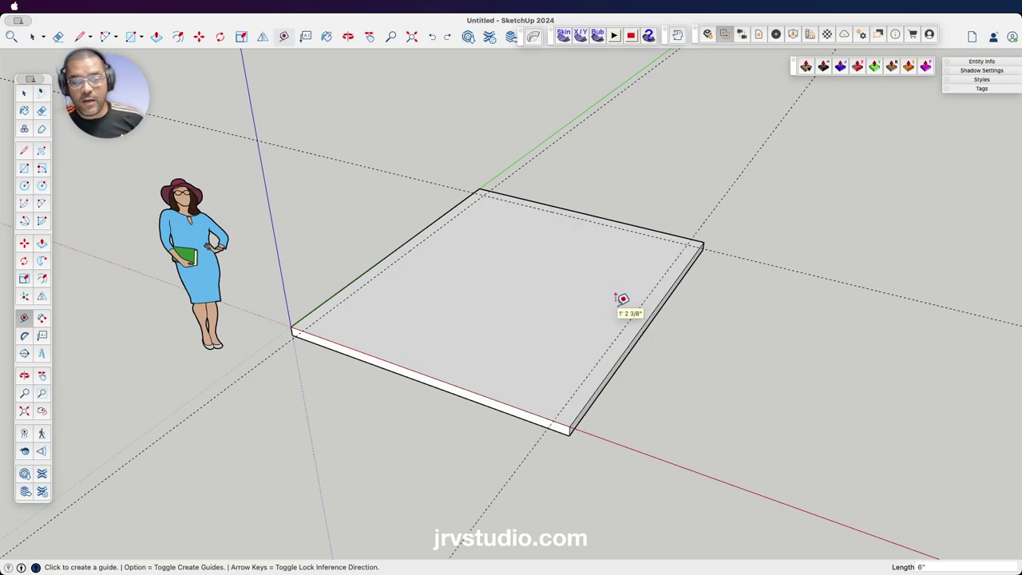
left_click(470, 388)
left_click(485, 372)
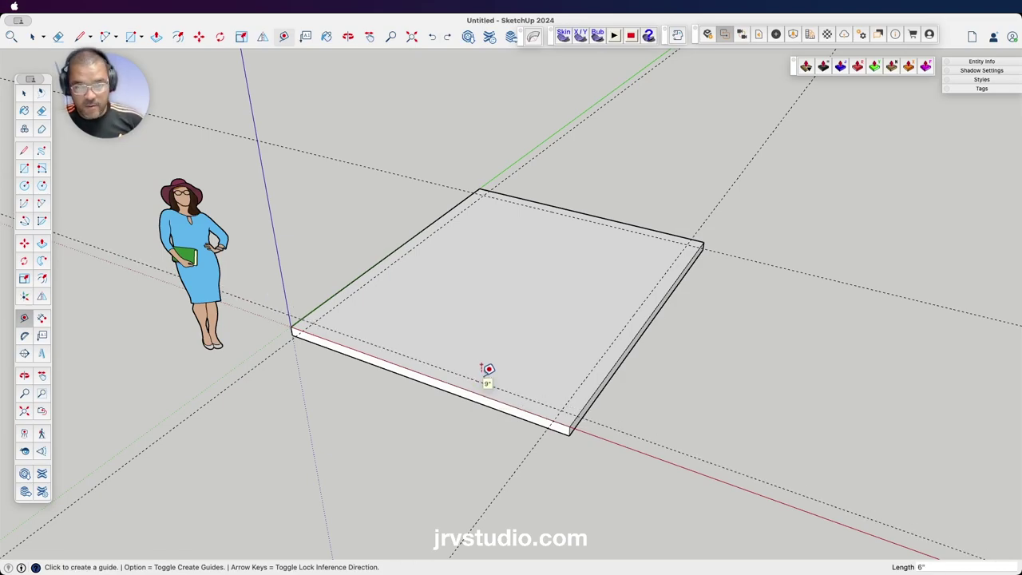
- Reframe the view lower and flatter over the whole slab
key("shift+x")
mouse_move(542, 226)
middle_mouse_down()
mouse_move(568, 336)
mouse_move(415, 306)
mouse_move(472, 326)
mouse_move(583, 298)
mouse_move(598, 178)
mouse_move(502, 168)
mouse_move(543, 176)
mouse_move(536, 329)
middle_mouse_up()
left_click_drag(536, 329, 538, 382)
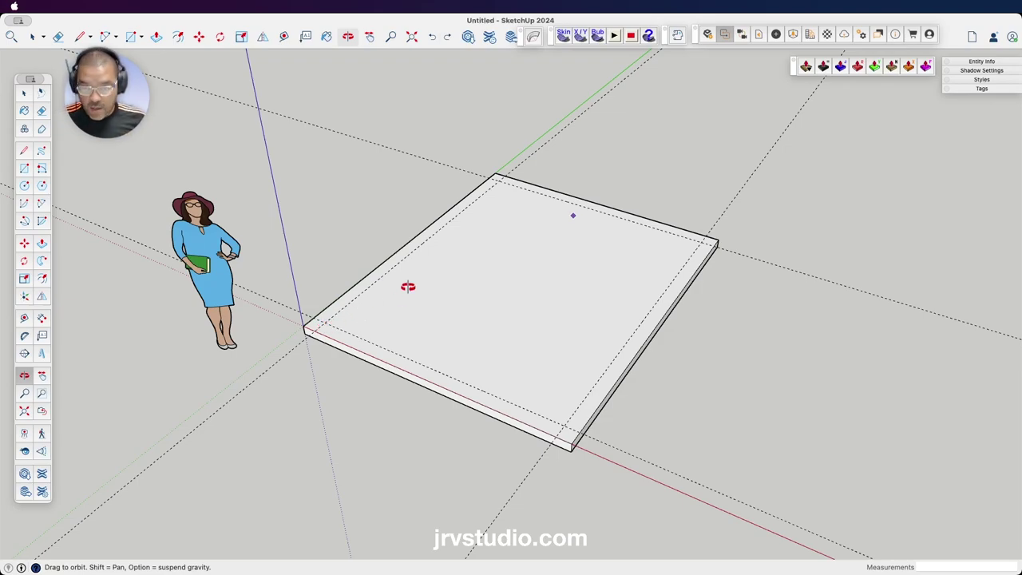
key("h")
mouse_move(407, 281)
left_mouse_down()
mouse_move(496, 386)
mouse_move(508, 359)
left_mouse_up()
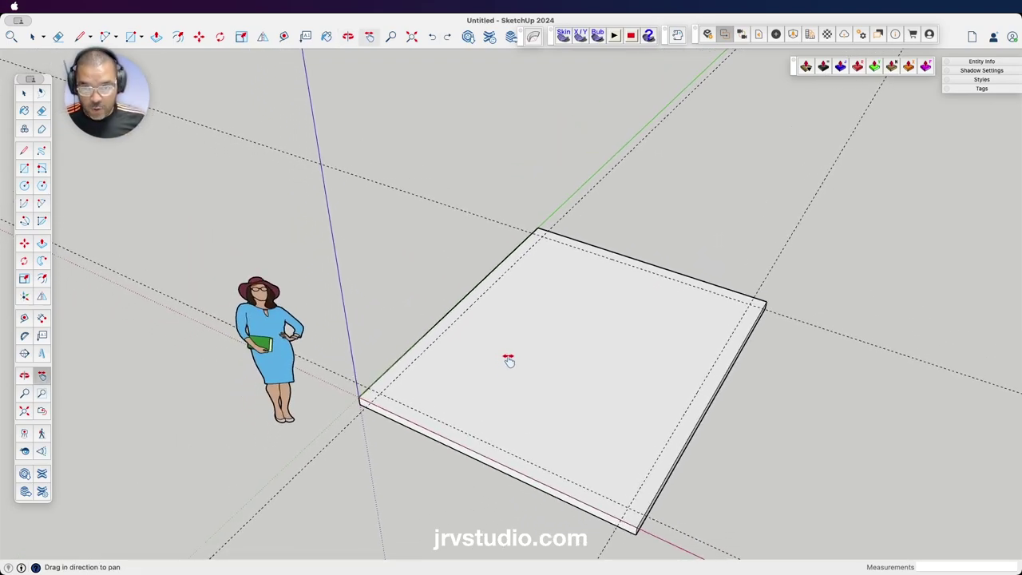
key("o")
mouse_move(508, 404)
left_mouse_down()
mouse_move(519, 253)
mouse_move(528, 440)
left_mouse_up()
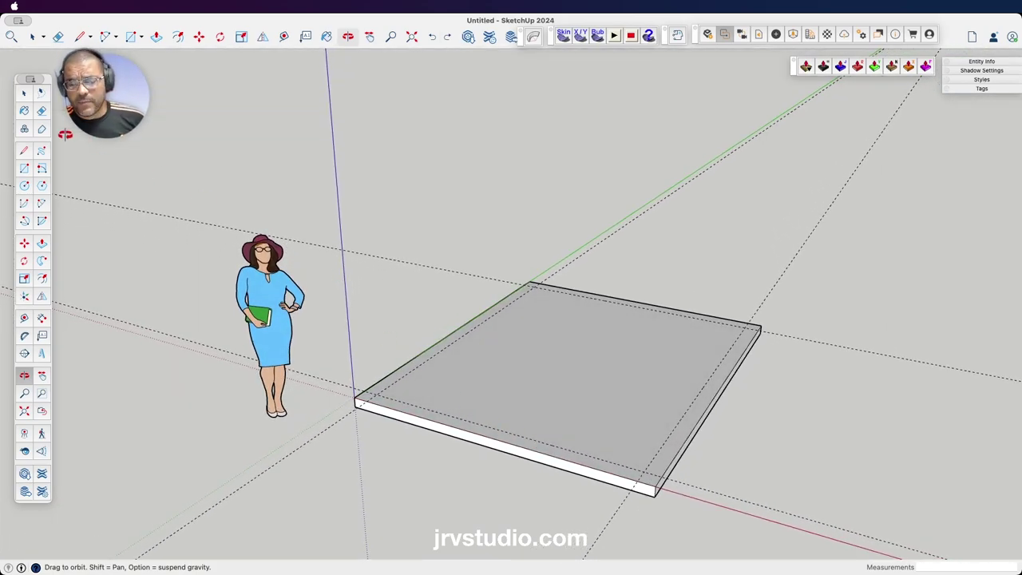
- Draw a 6-inch by 12-foot rectangle from the slab's front-left corner to the back guide intersection
left_click(24, 168)
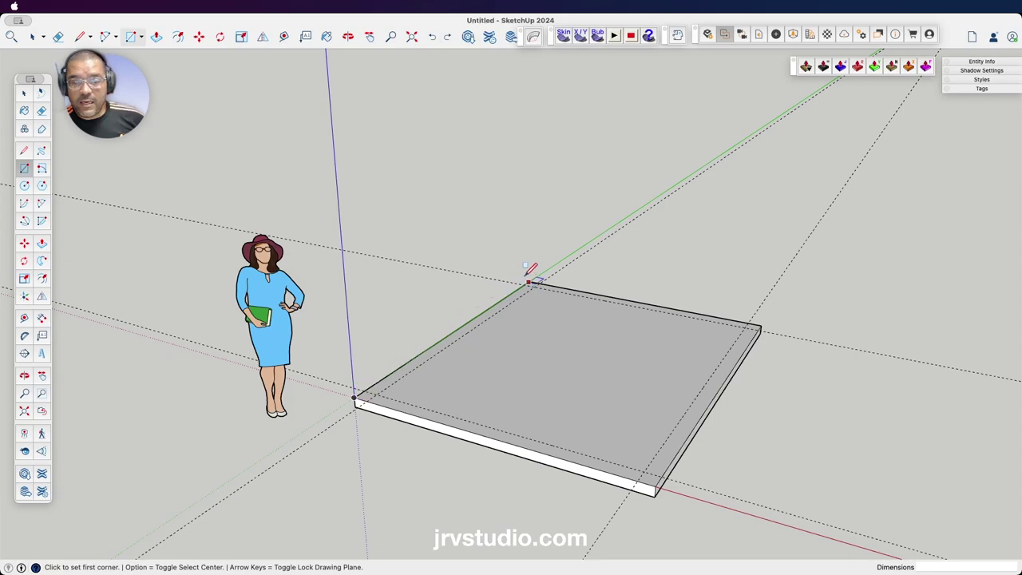
scroll(543, 275, "up", 3)
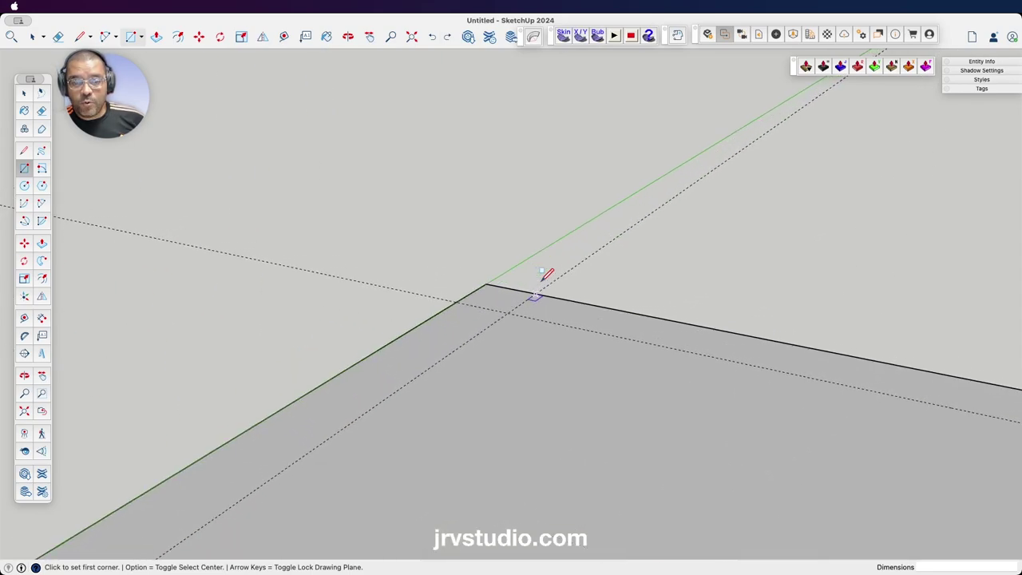
scroll(541, 292, "up", 2)
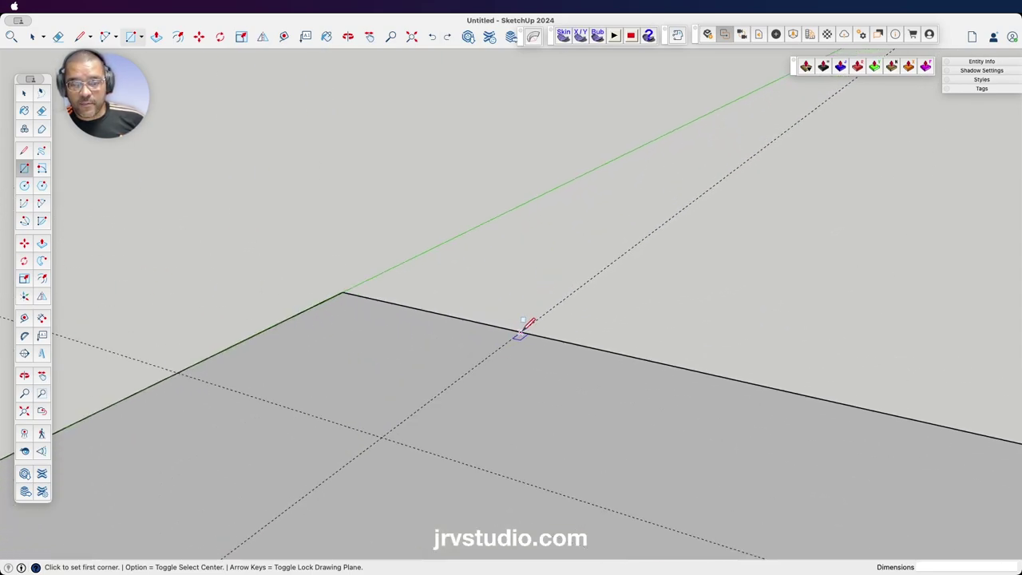
scroll(523, 328, "down", 2)
scroll(523, 327, "down", 2)
scroll(523, 328, "down", 2)
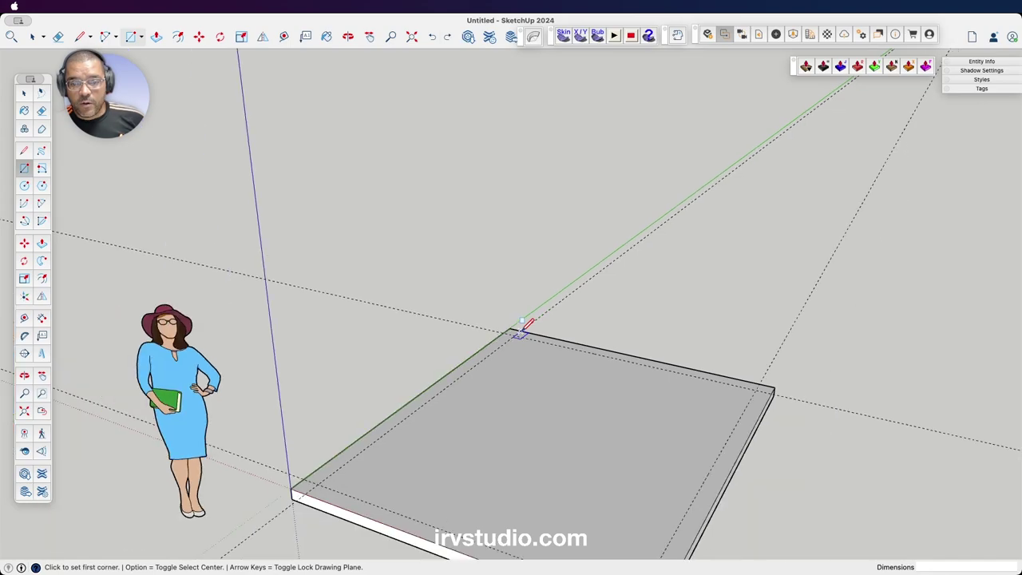
scroll(523, 327, "down", 2)
scroll(523, 327, "down", 3)
scroll(523, 327, "up", 3)
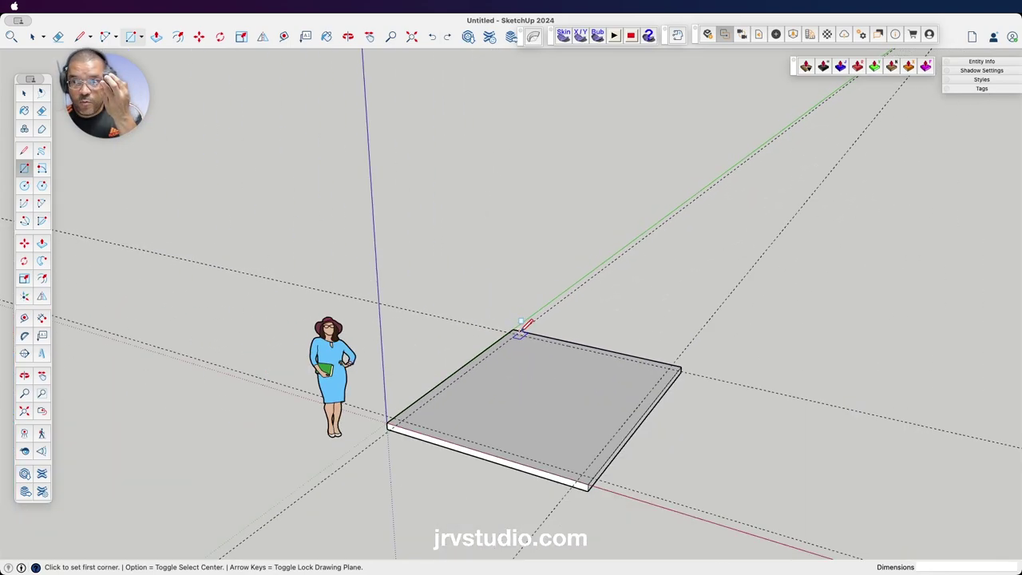
scroll(523, 328, "up", 2)
scroll(523, 328, "down", 3)
scroll(523, 328, "up", 2)
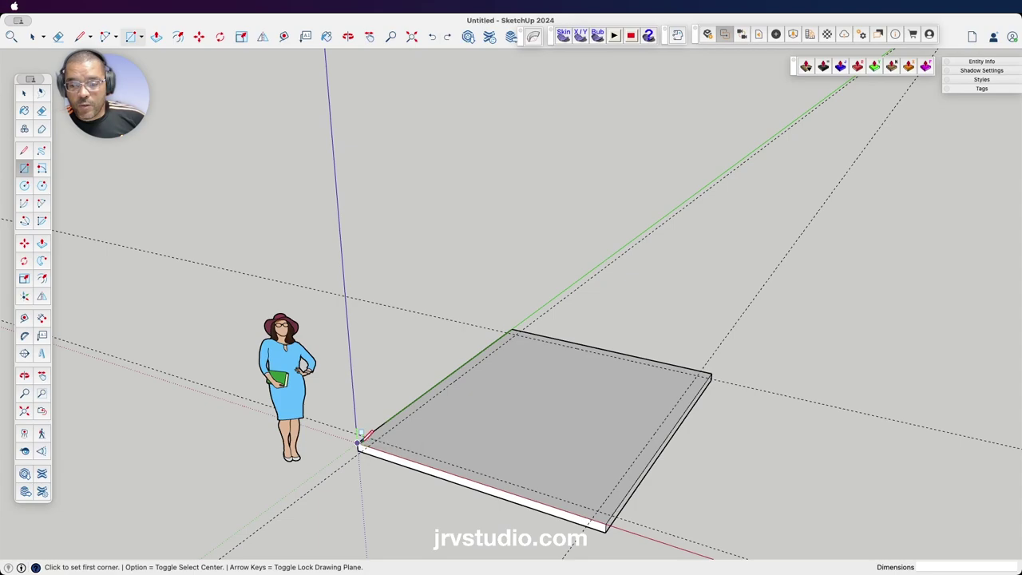
scroll(361, 440, "up", 3)
scroll(361, 438, "up", 1)
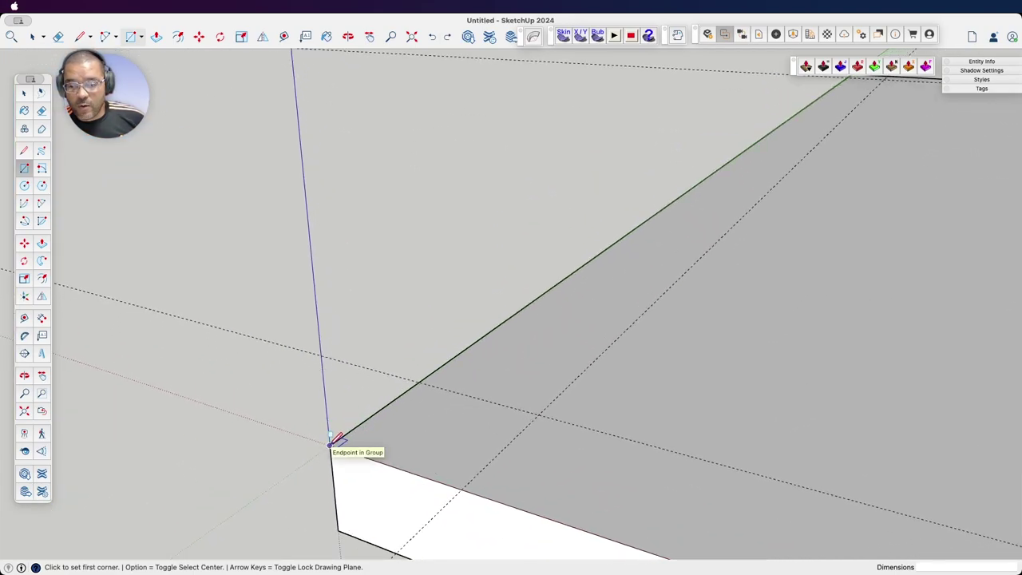
left_click(329, 442)
scroll(471, 404, "down", 2)
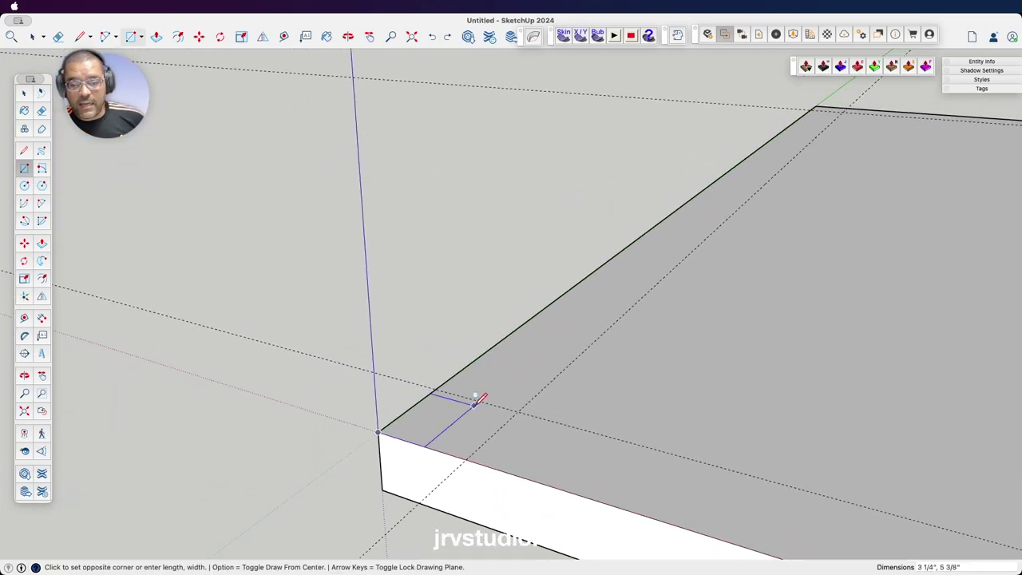
scroll(479, 399, "down", 2)
scroll(476, 405, "down", 3)
scroll(675, 245, "up", 3)
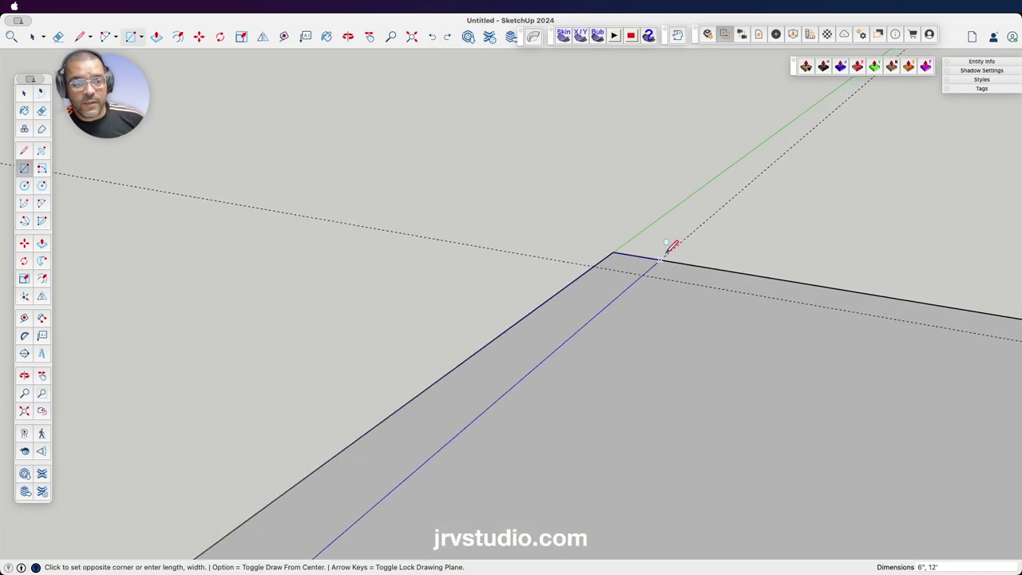
scroll(669, 249, "up", 1)
scroll(667, 254, "up", 1)
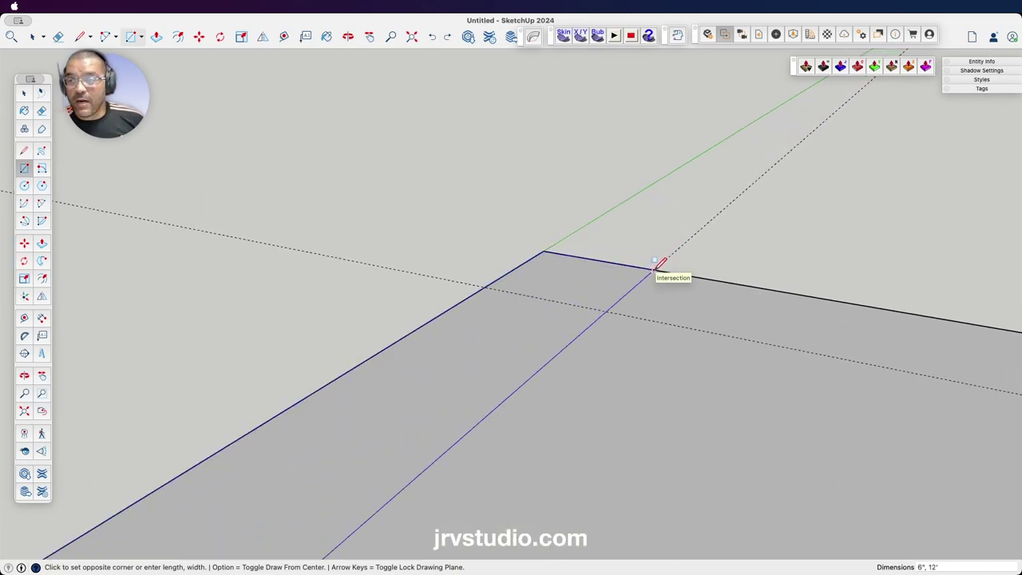
left_click(653, 270)
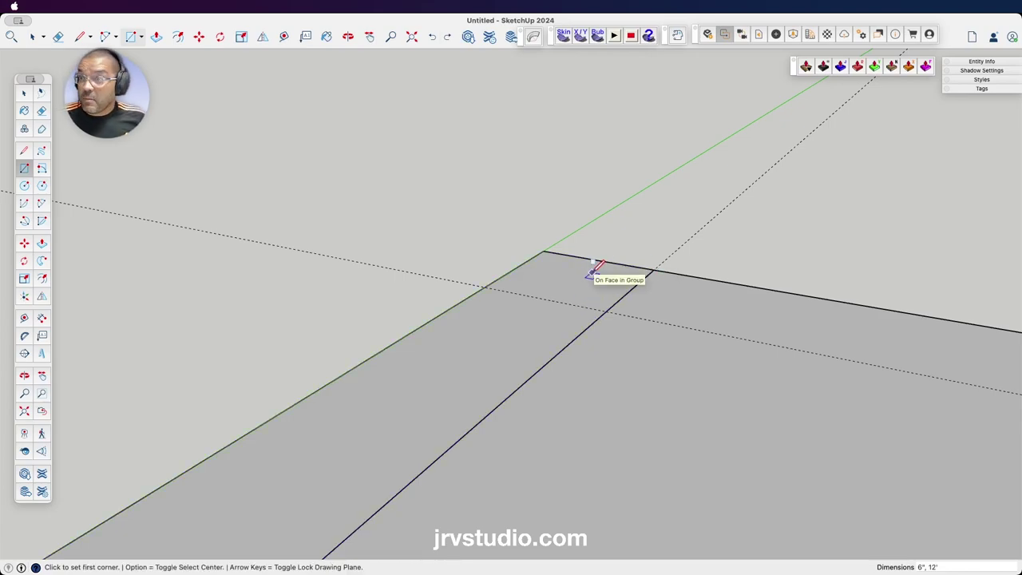
key("space")
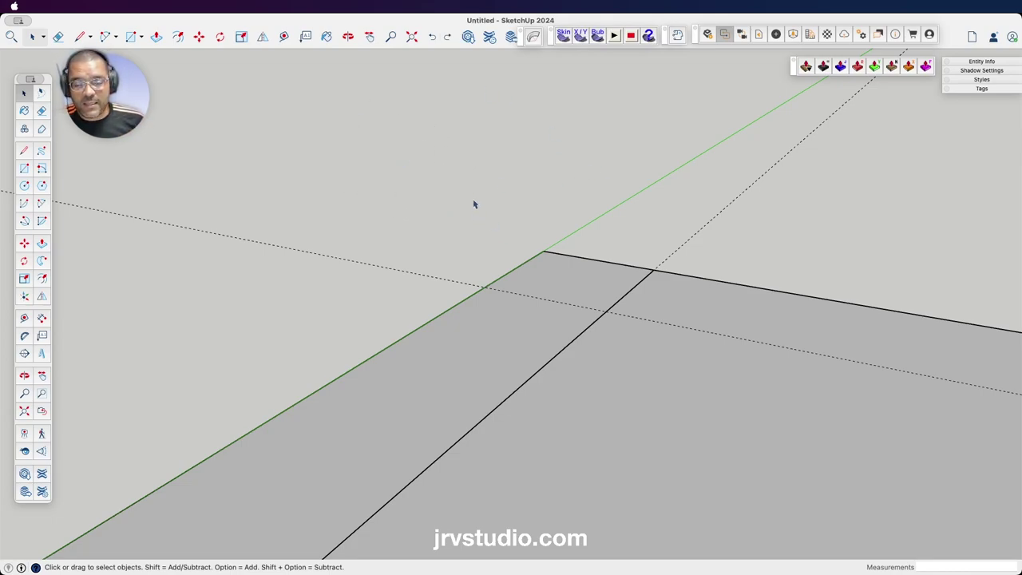
- Select the narrow 6-inch border strip face running along the slab's edge
left_click(582, 289)
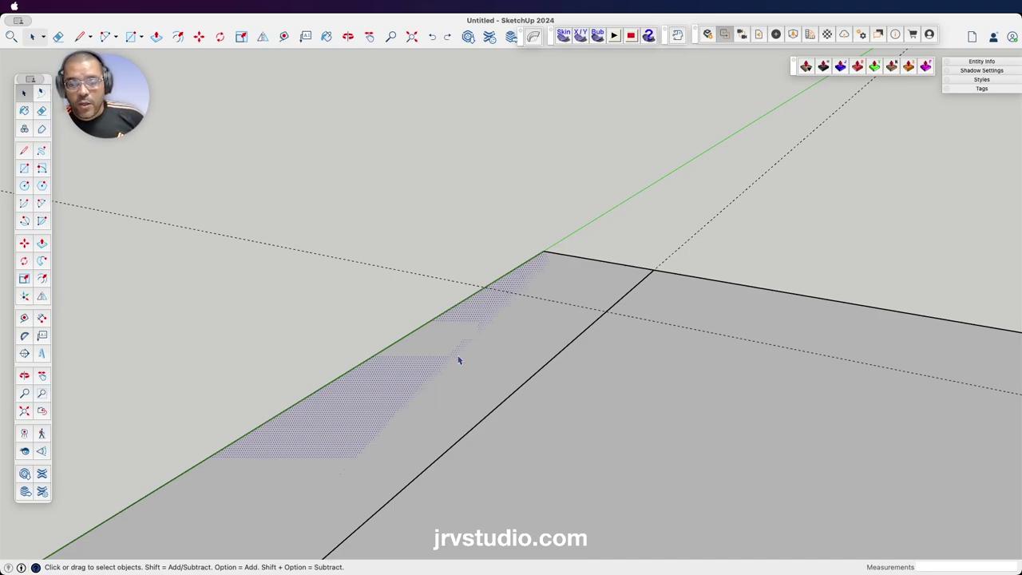
scroll(413, 370, "down", 3)
scroll(410, 392, "down", 3)
scroll(383, 422, "down", 3)
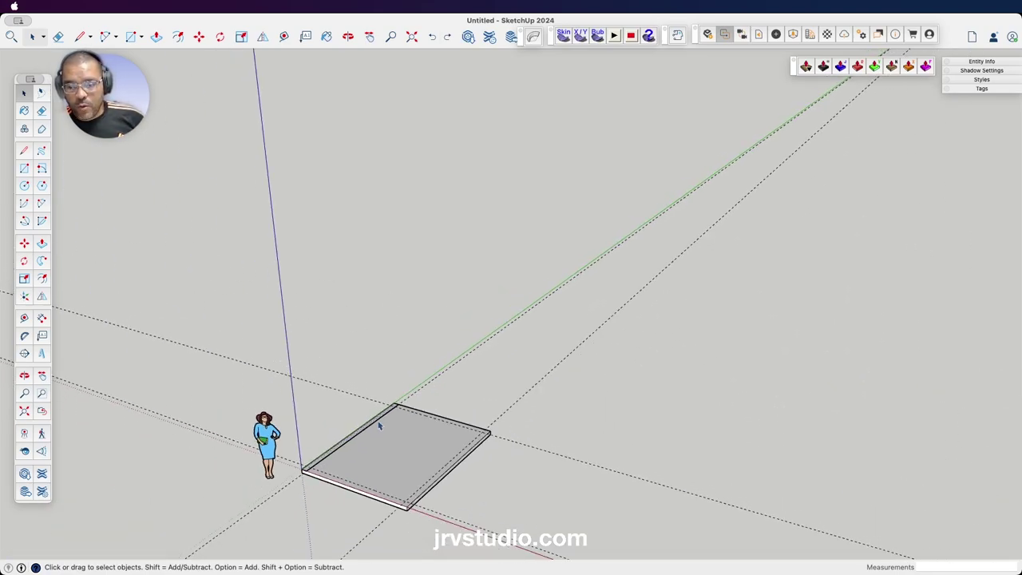
scroll(326, 471, "down", 2)
scroll(325, 471, "up", 3)
scroll(385, 441, "up", 2)
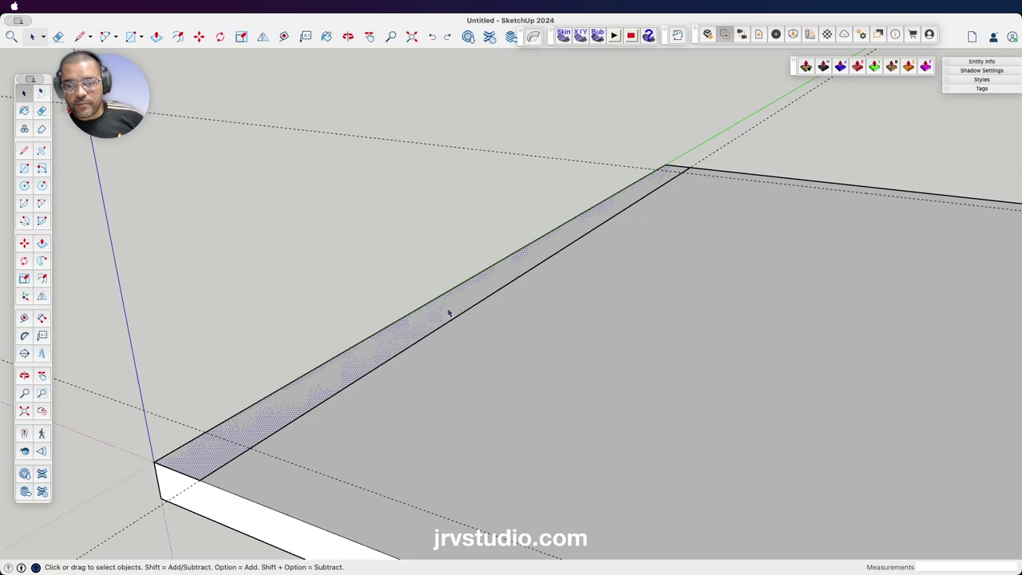
scroll(431, 324, "up", 1)
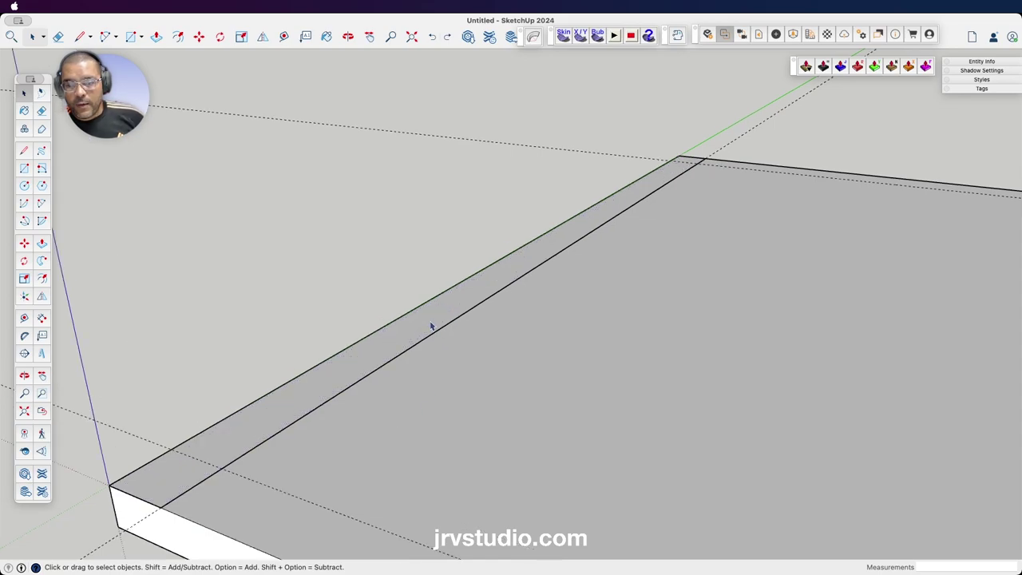
scroll(431, 325, "down", 5)
left_click(427, 329)
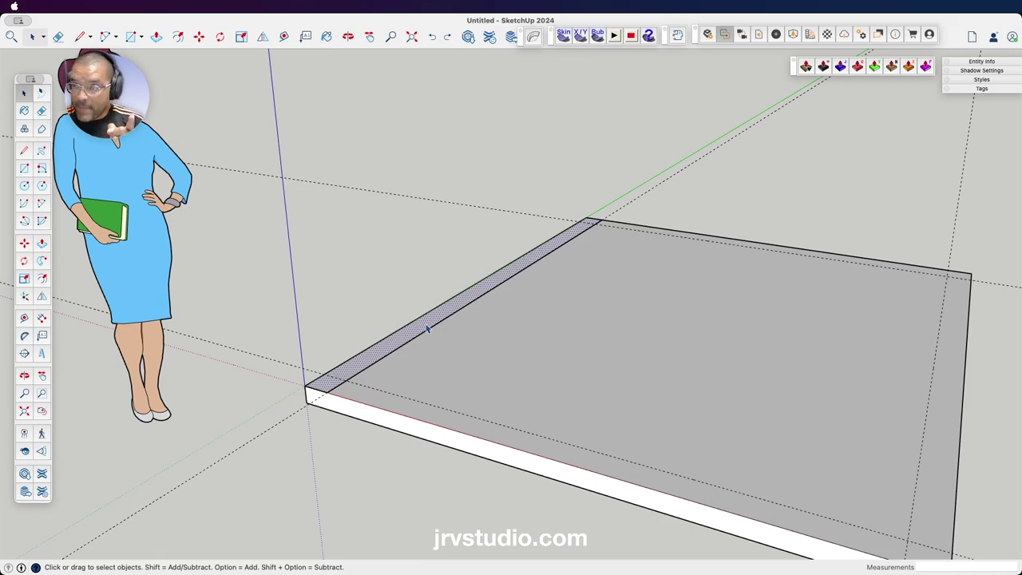
key("p")
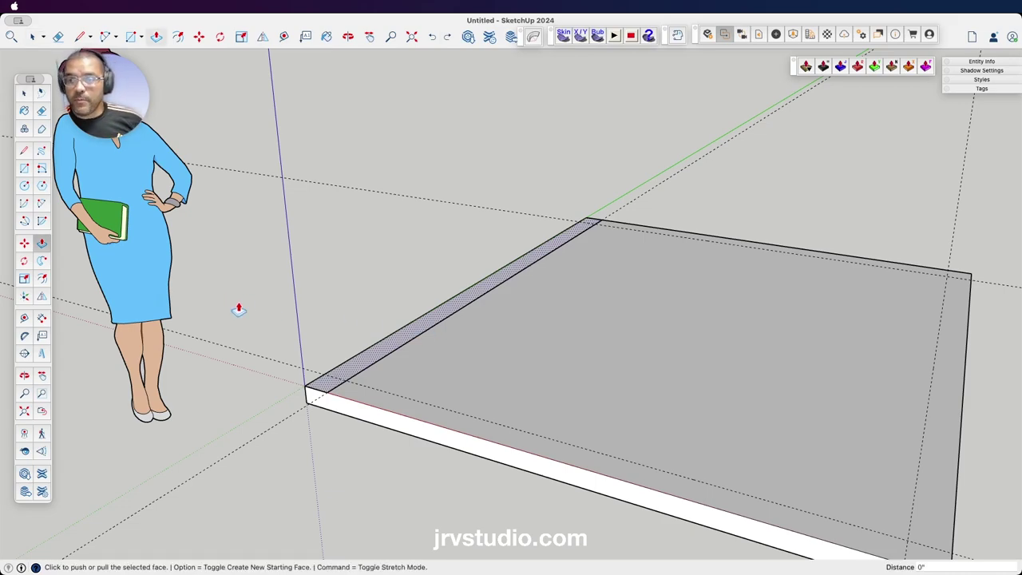
- Push/pull the 6-inch strip up 9 feet to form the first wall
left_click(391, 347)
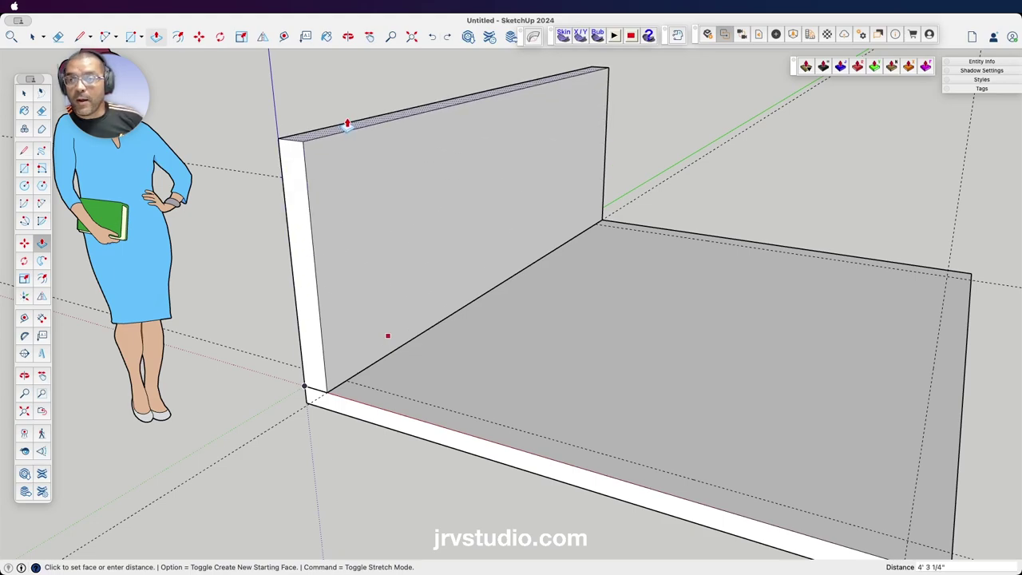
scroll(390, 183, "down", 5)
scroll(416, 144, "down", 1)
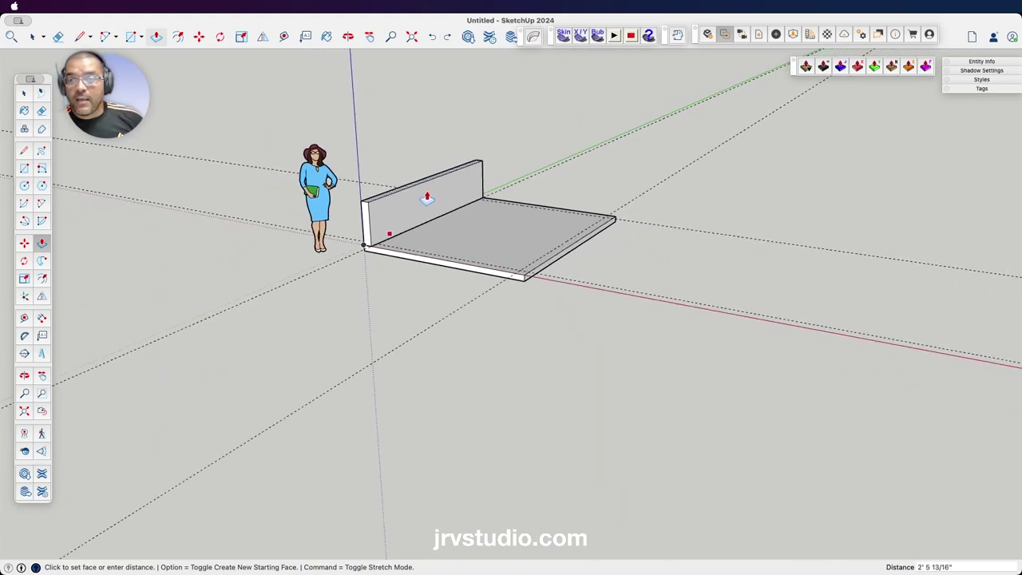
scroll(410, 171, "up", 1)
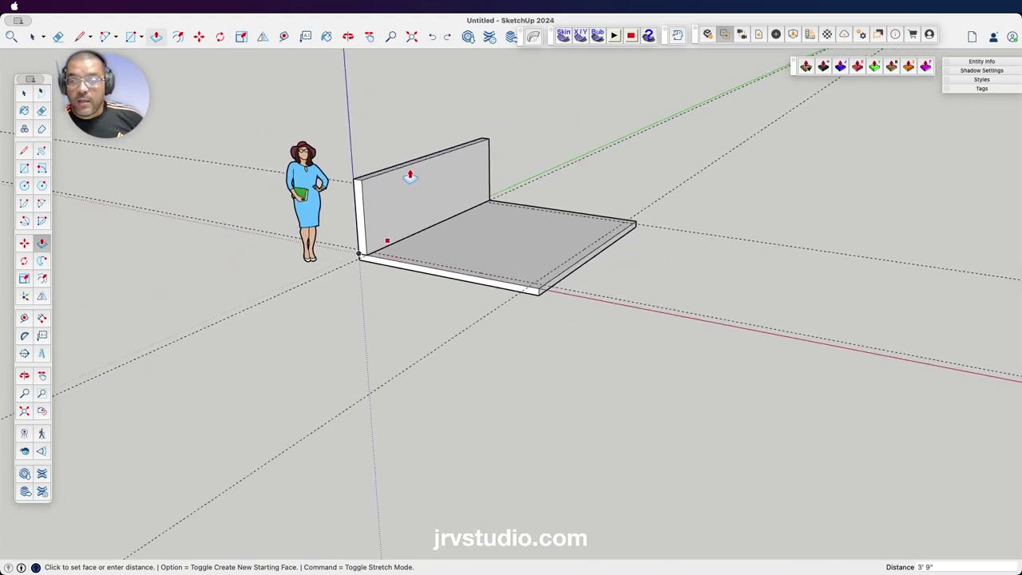
scroll(410, 176, "up", 4)
scroll(409, 175, "down", 5)
scroll(411, 175, "up", 2)
scroll(410, 180, "up", 1)
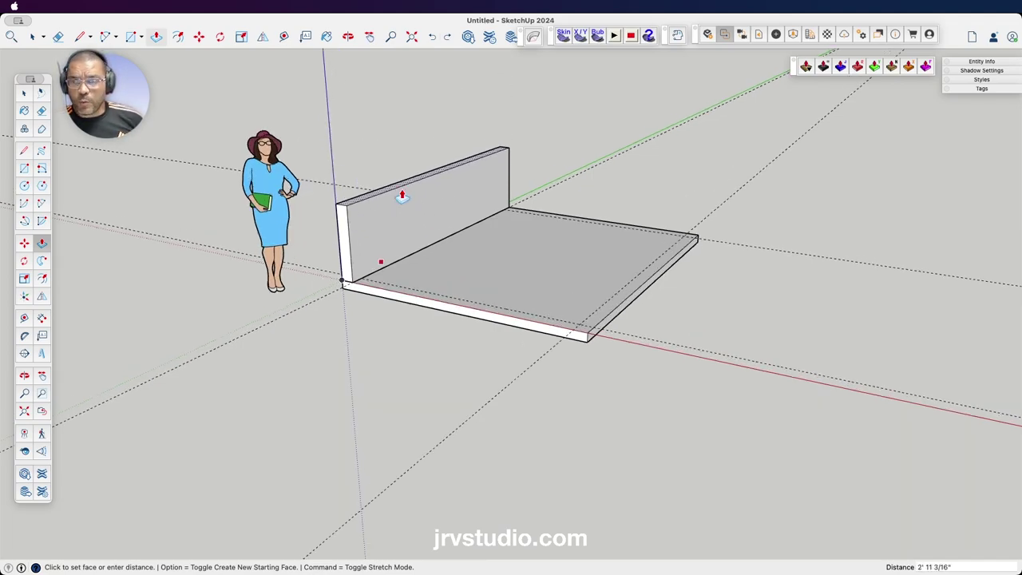
scroll(401, 196, "down", 4)
scroll(401, 196, "up", 6)
scroll(402, 195, "down", 4)
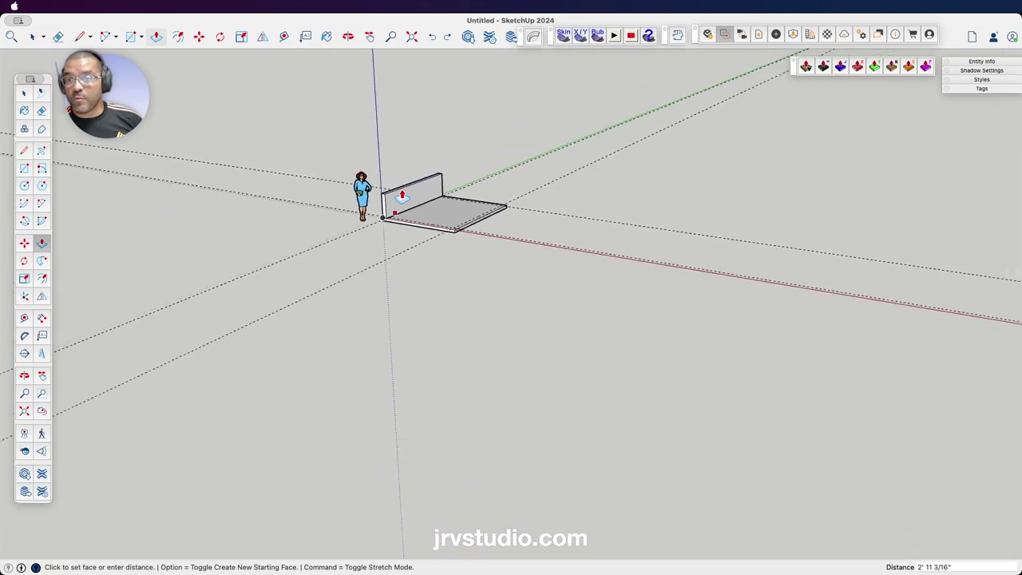
scroll(402, 195, "down", 2)
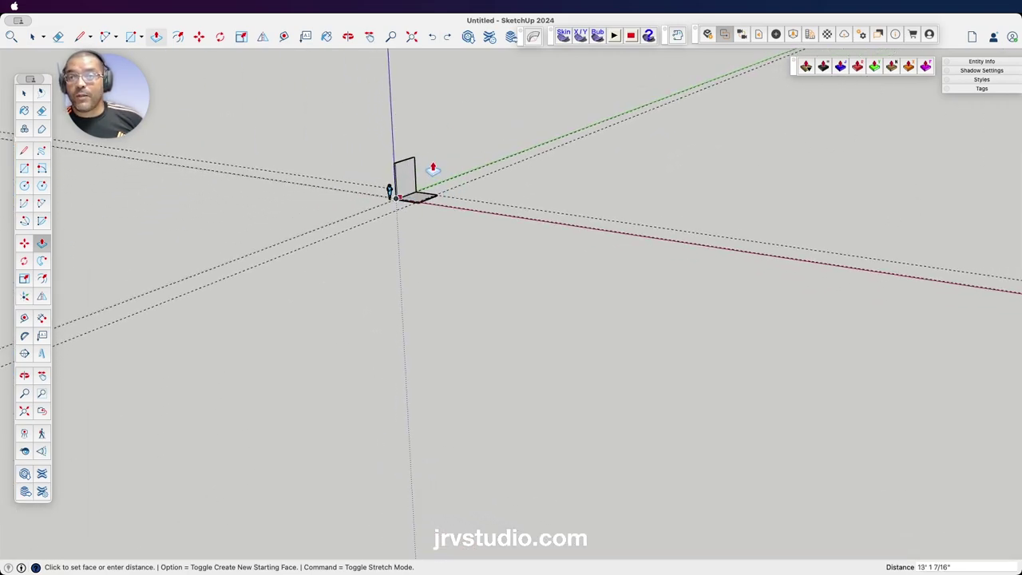
scroll(415, 148, "up", 4)
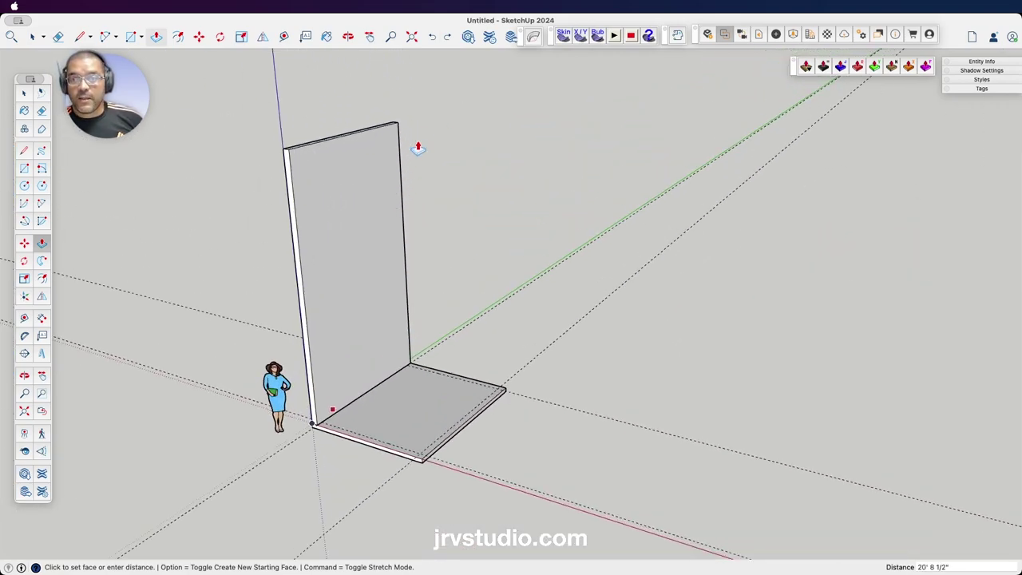
scroll(411, 159, "up", 2)
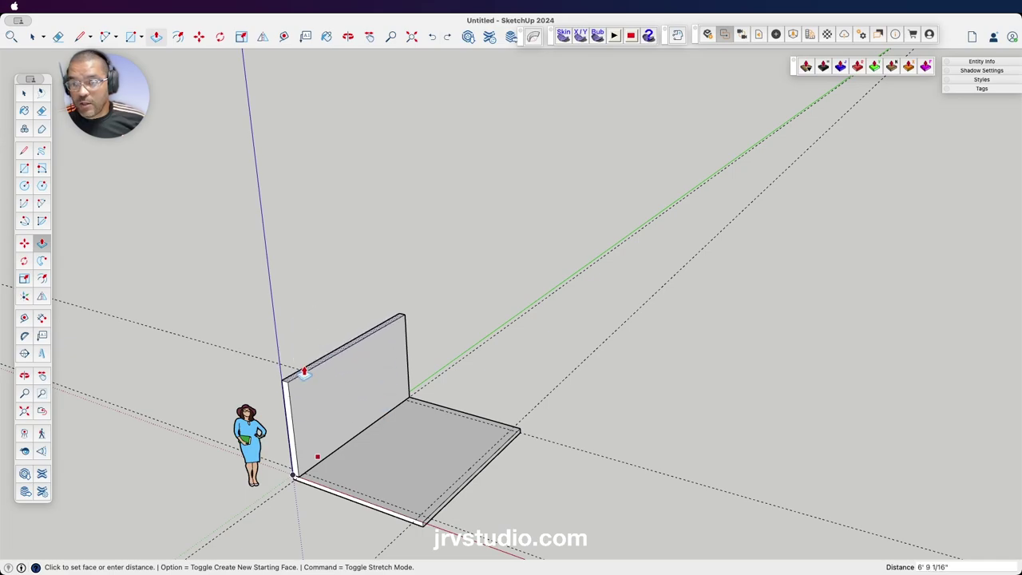
scroll(326, 352, "up", 2)
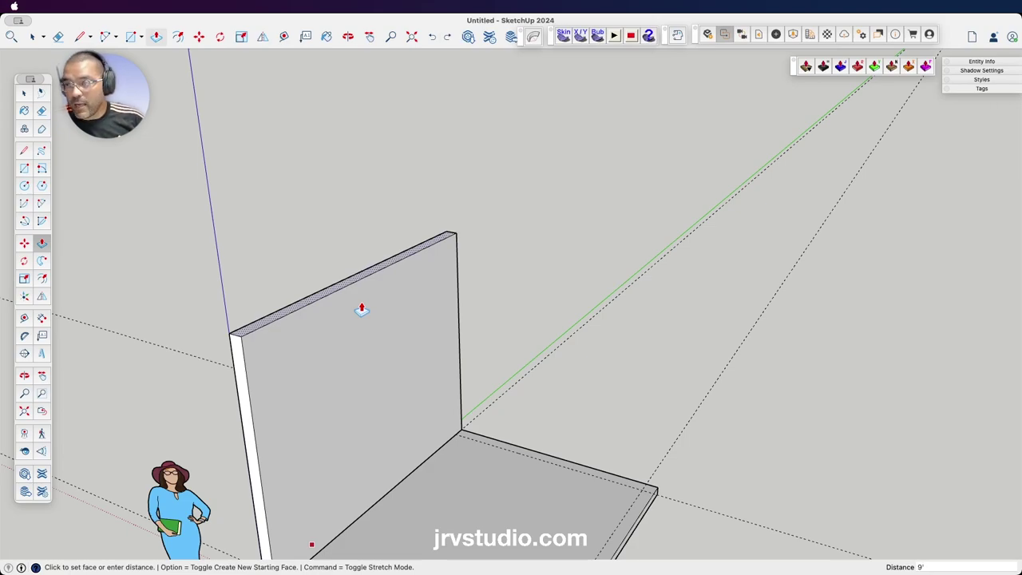
left_click(361, 309)
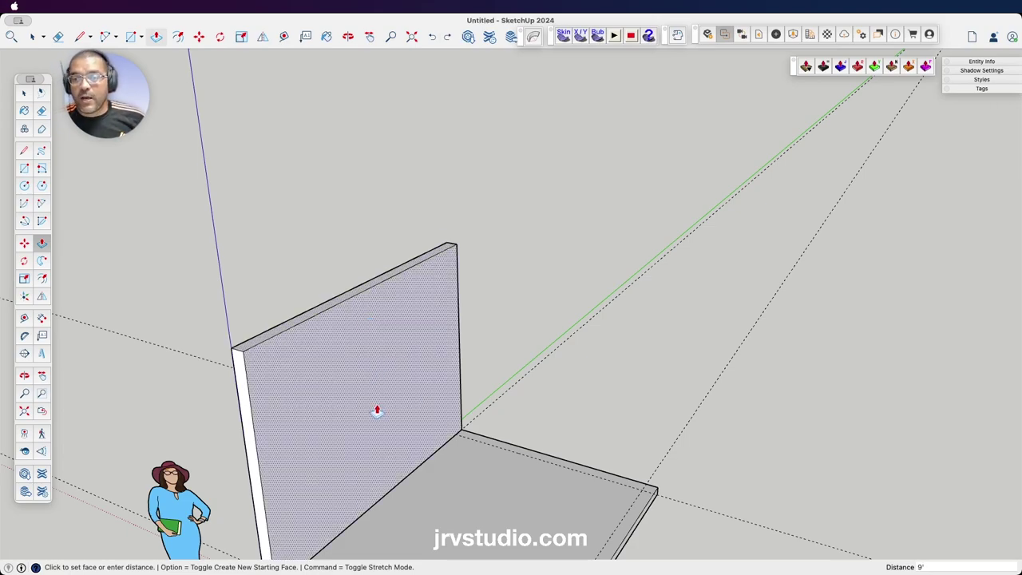
scroll(376, 415, "down", 3)
scroll(376, 436, "up", 2)
scroll(391, 447, "up", 3)
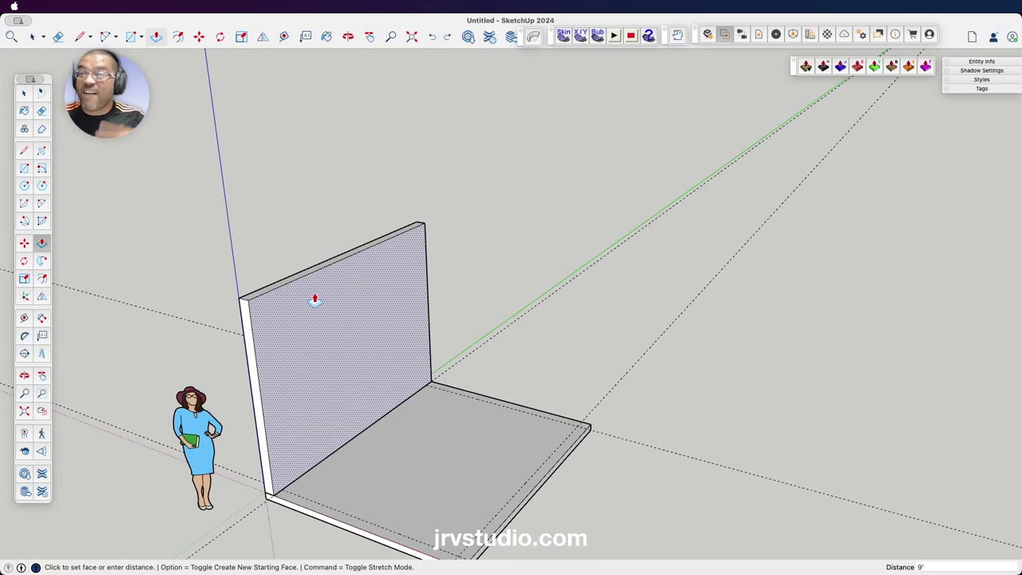
key("space")
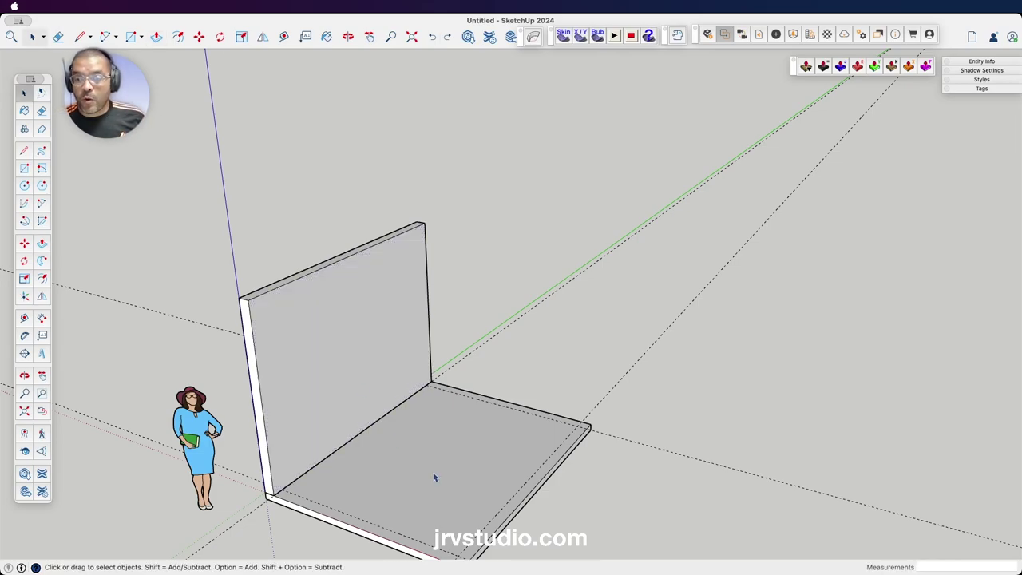
- Select the whole 9-foot wall and make it its own group, separate from the slab
left_click(434, 478)
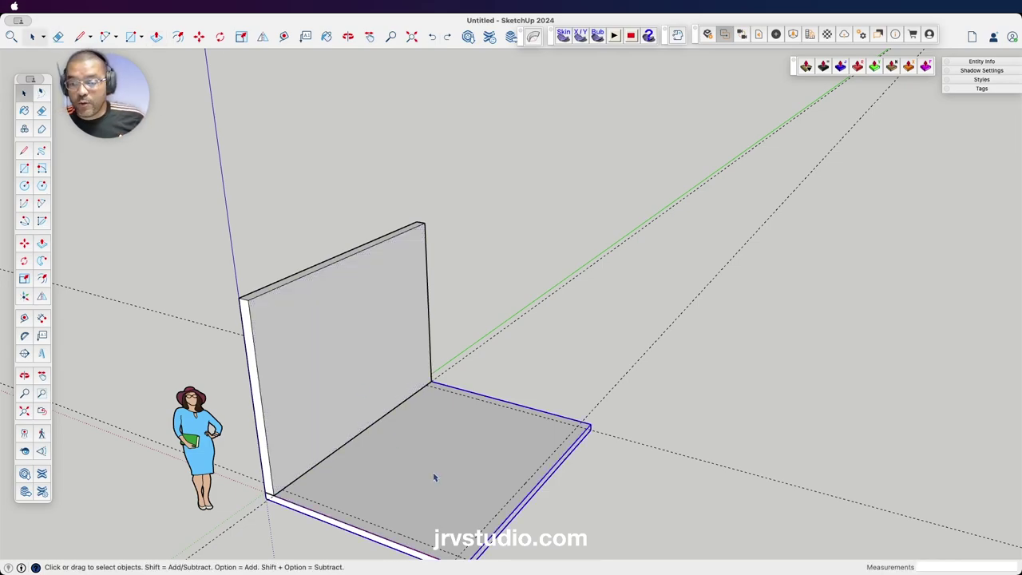
left_click(321, 340)
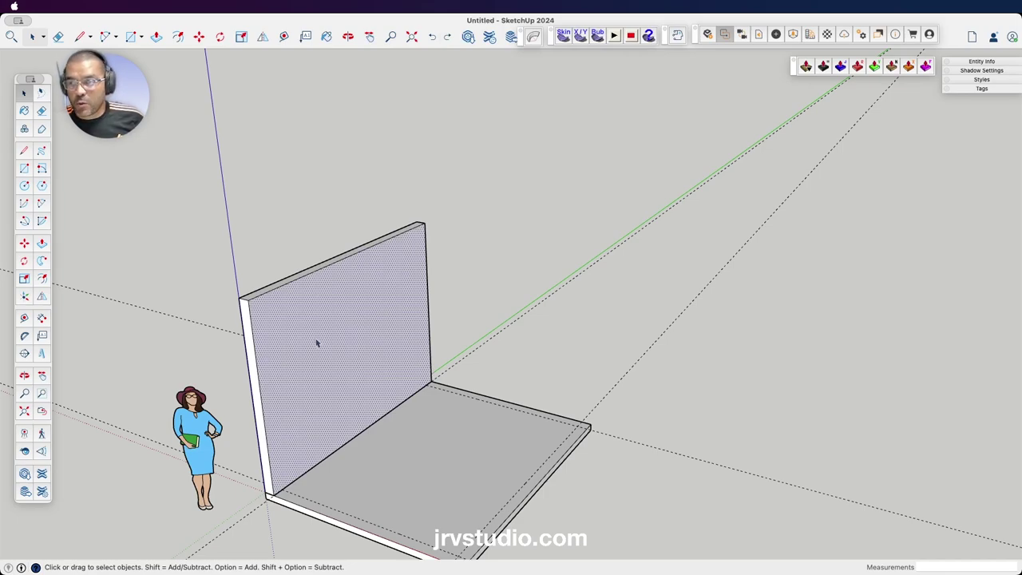
triple_click(317, 343)
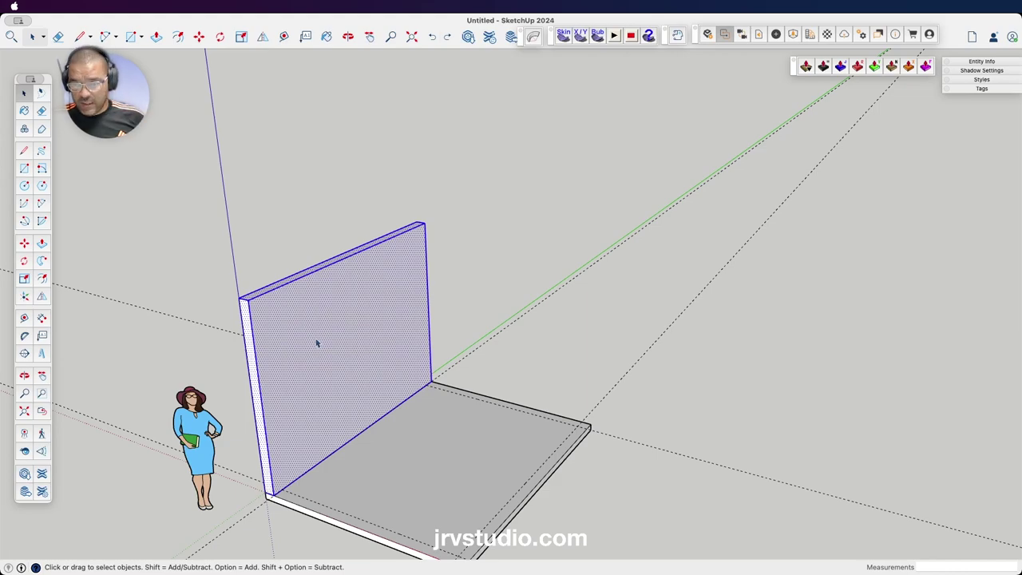
right_click(317, 343)
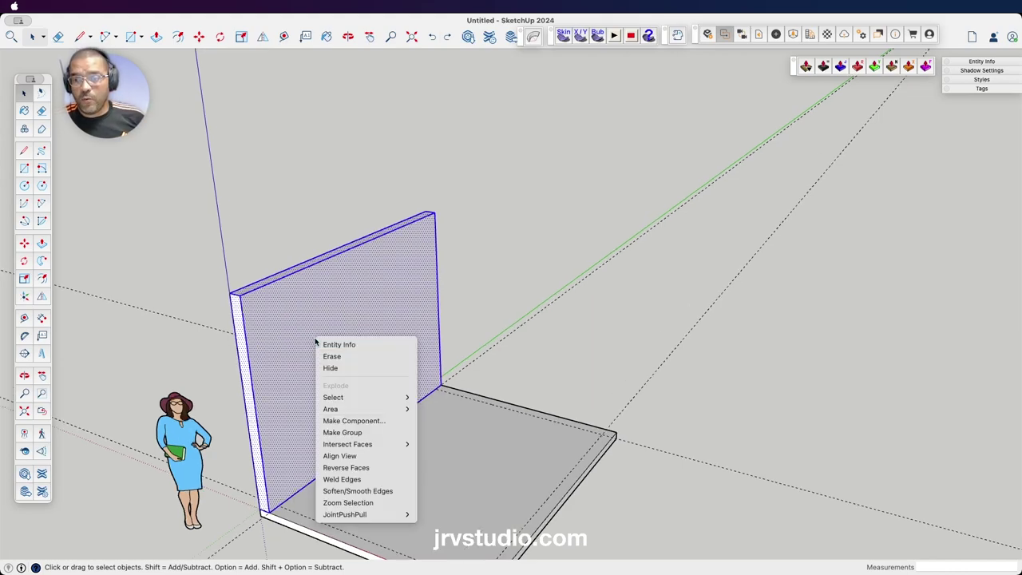
left_click(336, 432)
left_click(511, 285)
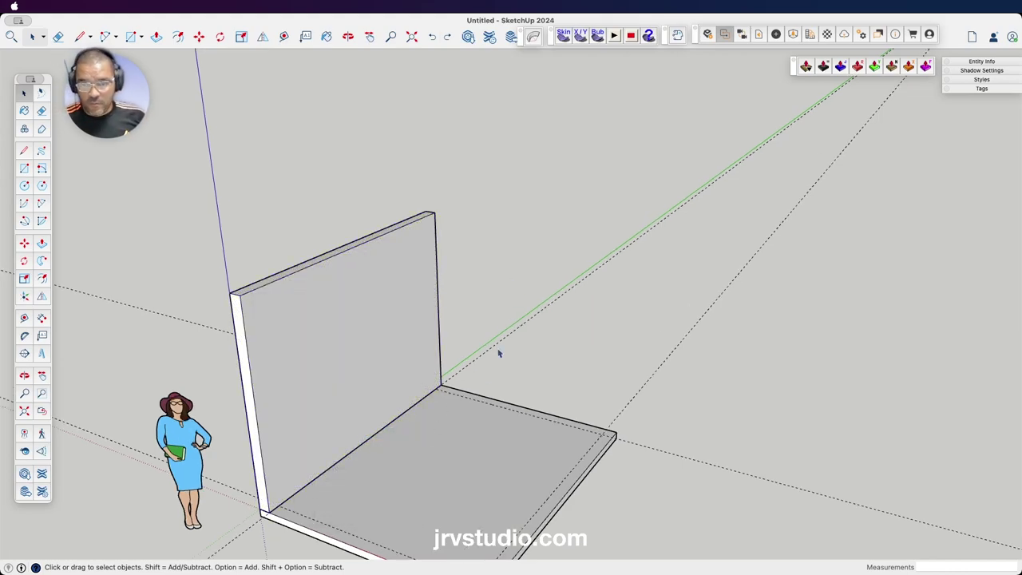
- Move the grouped wall by its bottom corner onto the floor slab's corner
key("o")
mouse_move(392, 410)
left_mouse_down()
mouse_move(408, 430)
mouse_move(381, 372)
mouse_move(503, 386)
mouse_move(471, 461)
mouse_move(489, 453)
mouse_move(486, 337)
mouse_move(470, 297)
mouse_move(474, 365)
mouse_move(560, 353)
mouse_move(408, 365)
mouse_move(566, 342)
left_mouse_up()
key("space")
left_click(560, 328)
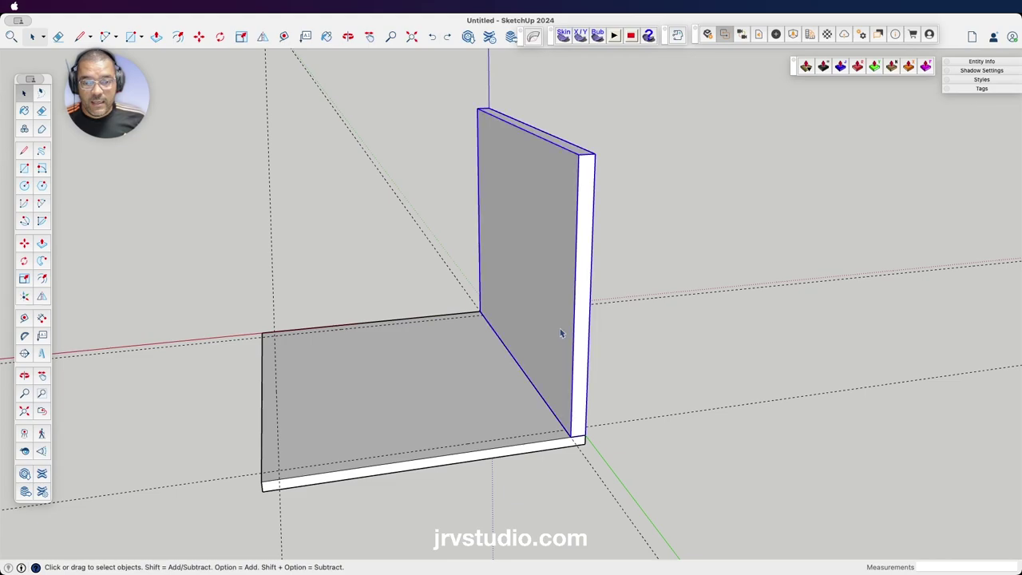
left_click(404, 402)
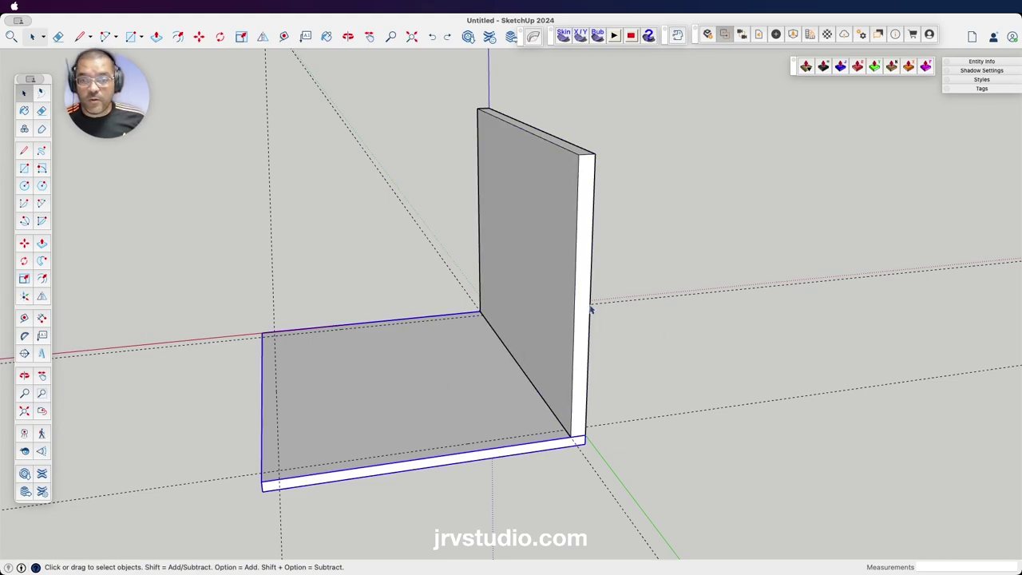
left_click(572, 286)
key("m")
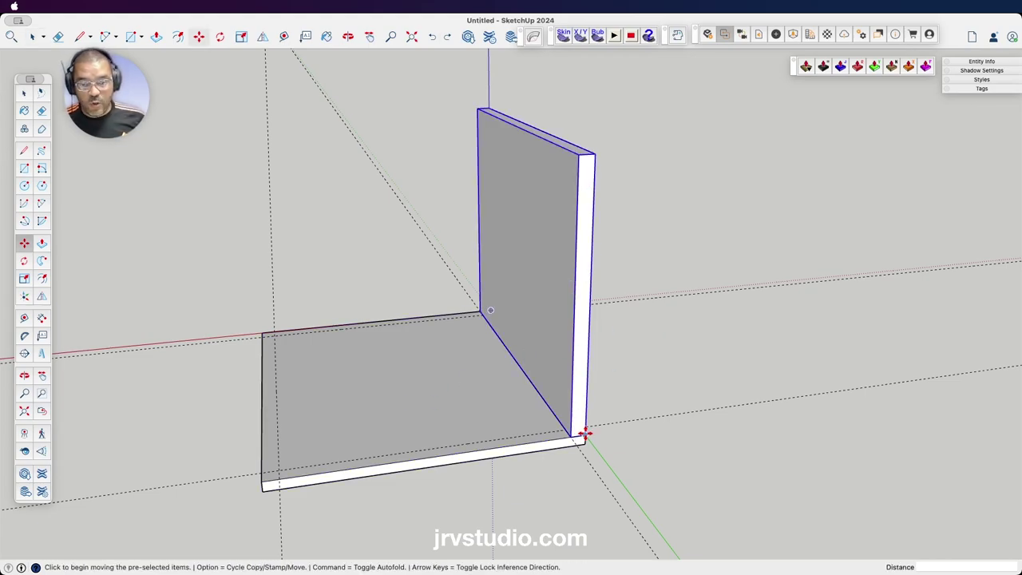
left_click(584, 434)
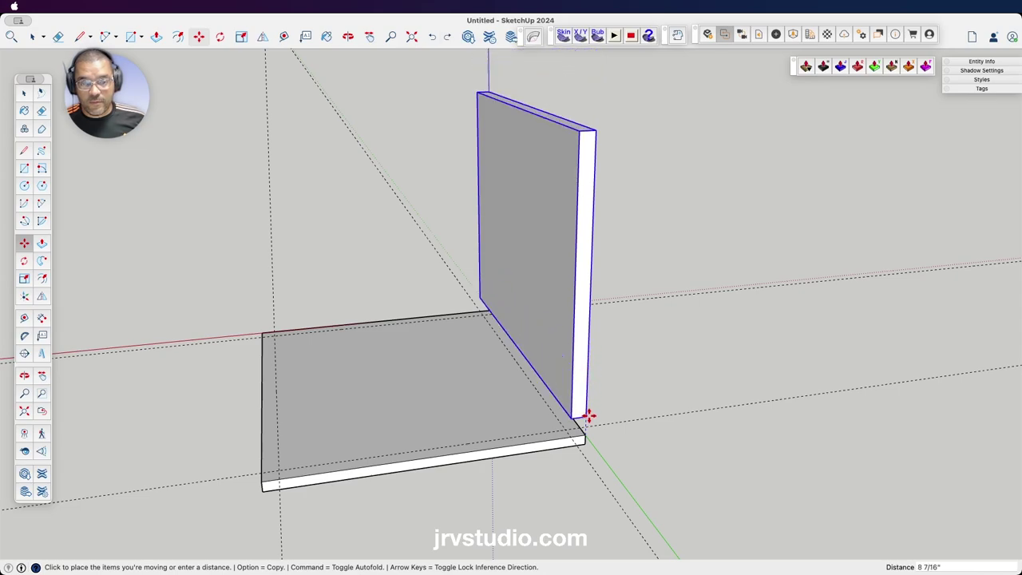
left_click(586, 432)
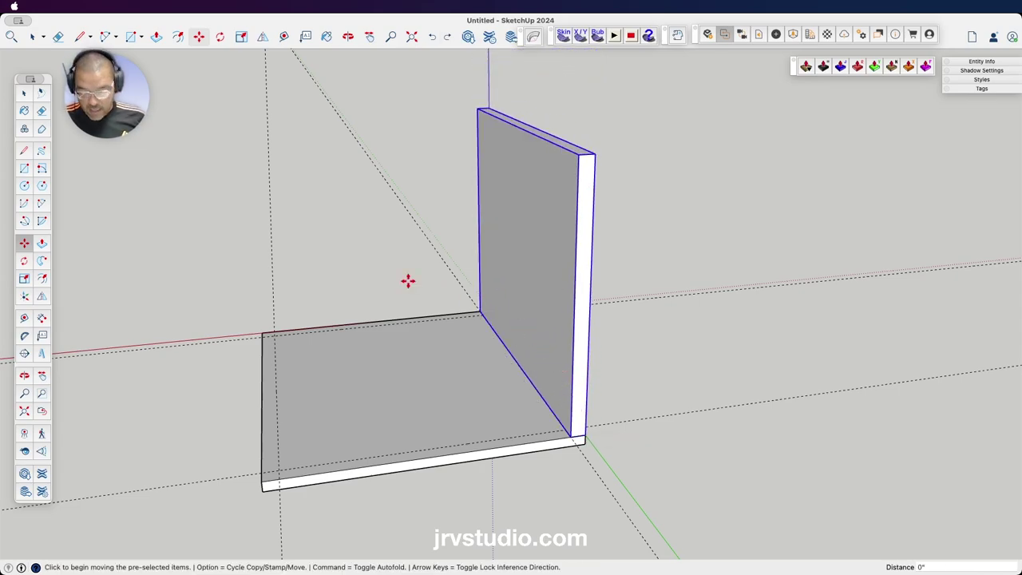
key("o")
left_click_drag(383, 278, 550, 365)
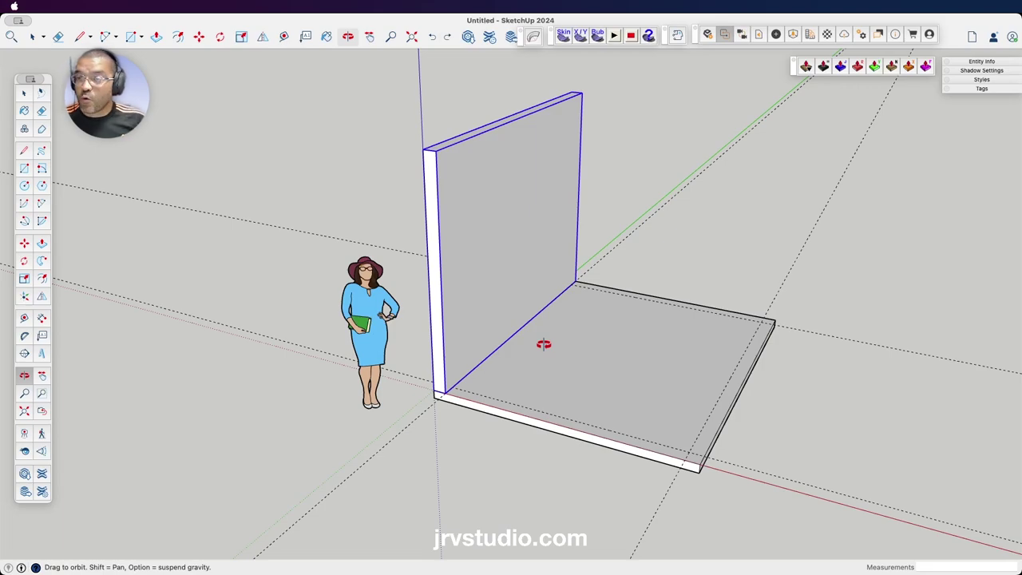
mouse_move(557, 334)
left_mouse_down()
mouse_move(392, 376)
mouse_move(428, 392)
mouse_move(460, 359)
left_mouse_up()
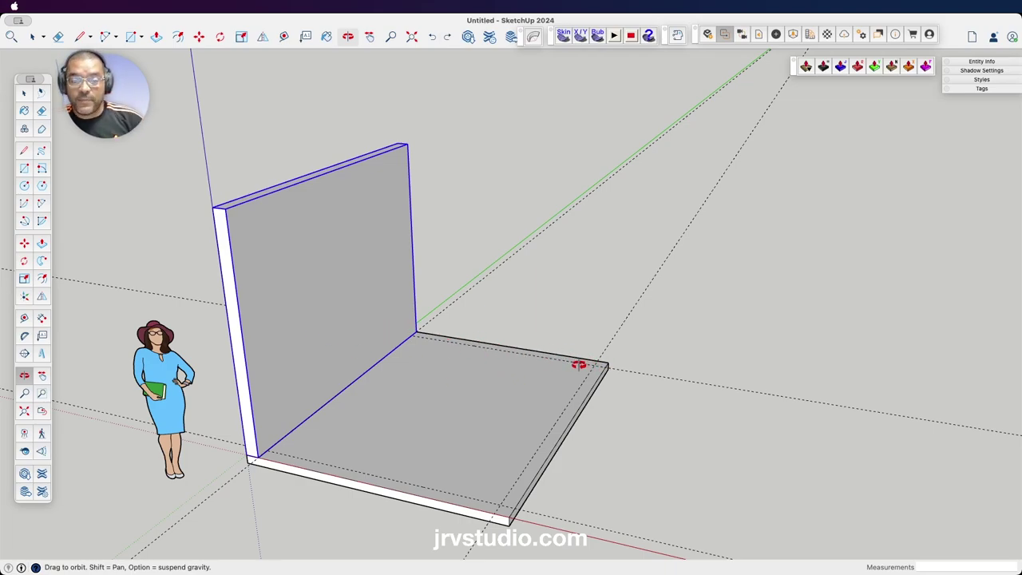
mouse_move(618, 362)
left_mouse_down()
mouse_move(495, 429)
mouse_move(520, 365)
left_mouse_up()
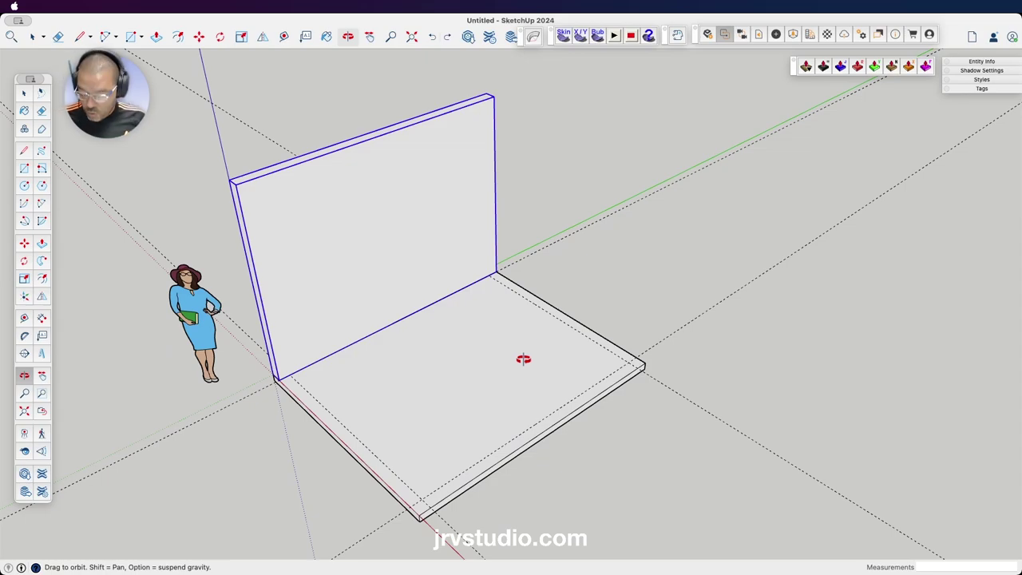
mouse_move(480, 235)
left_mouse_down()
mouse_move(391, 274)
mouse_move(454, 347)
mouse_move(429, 368)
mouse_move(354, 372)
mouse_move(394, 327)
left_mouse_up()
mouse_move(420, 293)
left_mouse_down()
mouse_move(349, 344)
mouse_move(392, 301)
mouse_move(413, 392)
mouse_move(304, 396)
mouse_move(509, 349)
mouse_move(588, 342)
mouse_move(486, 404)
left_mouse_up()
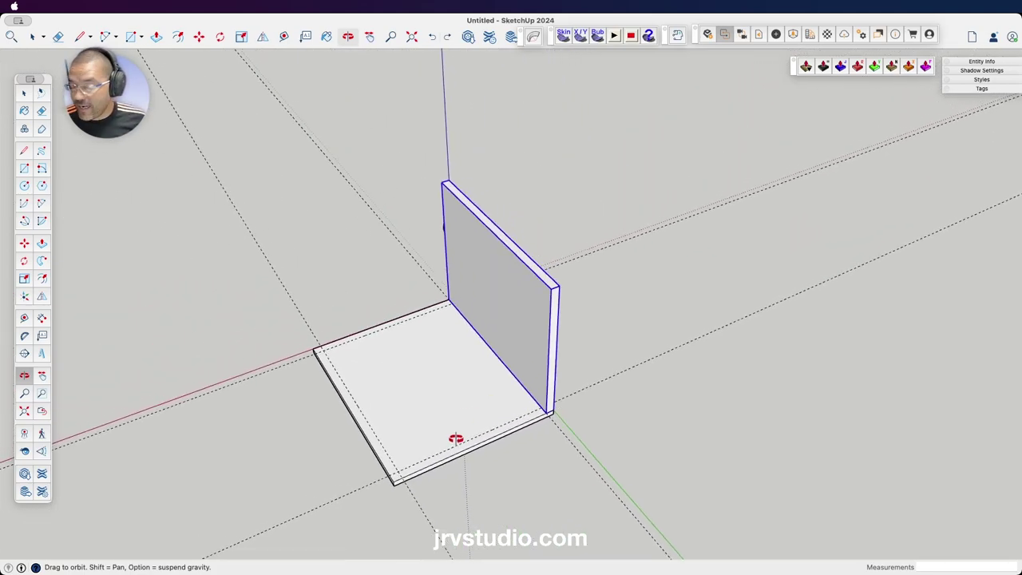
scroll(455, 436, "up", 2)
scroll(453, 442, "up", 2)
left_click_drag(451, 436, 452, 412)
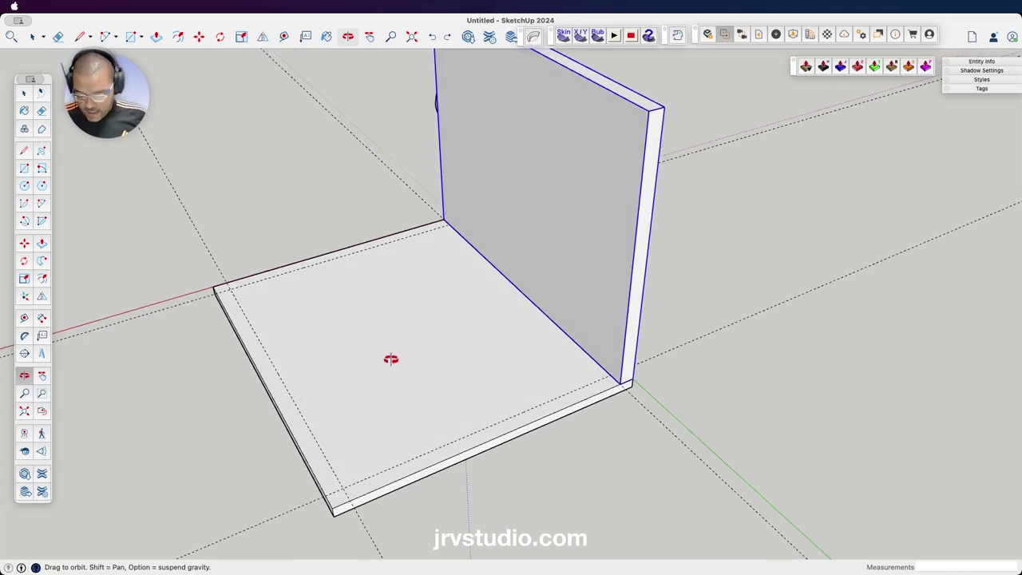
key("r")
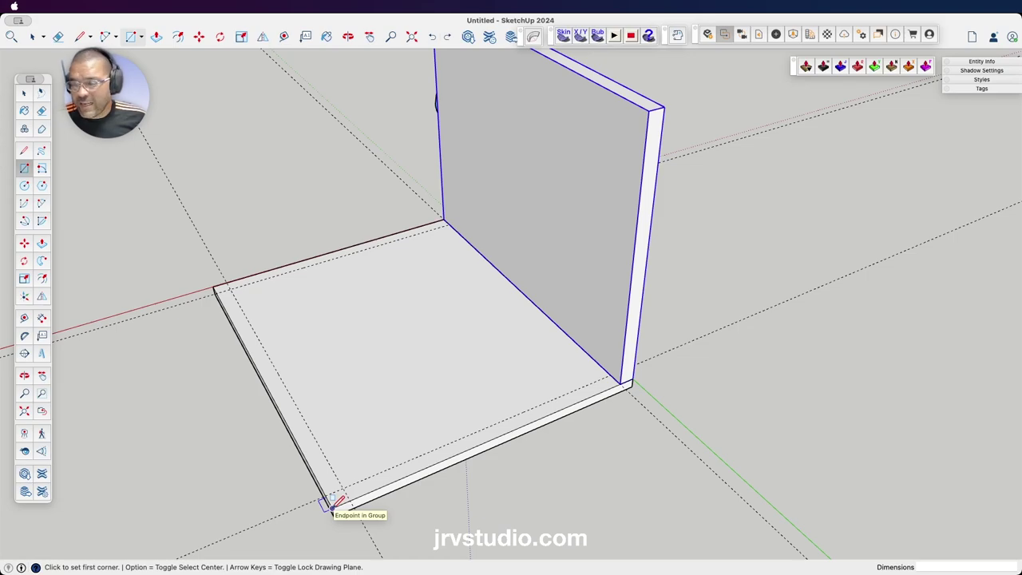
- Draw a thin strip along the slab's front edge and pull it up 9' into a wall
left_click(332, 508)
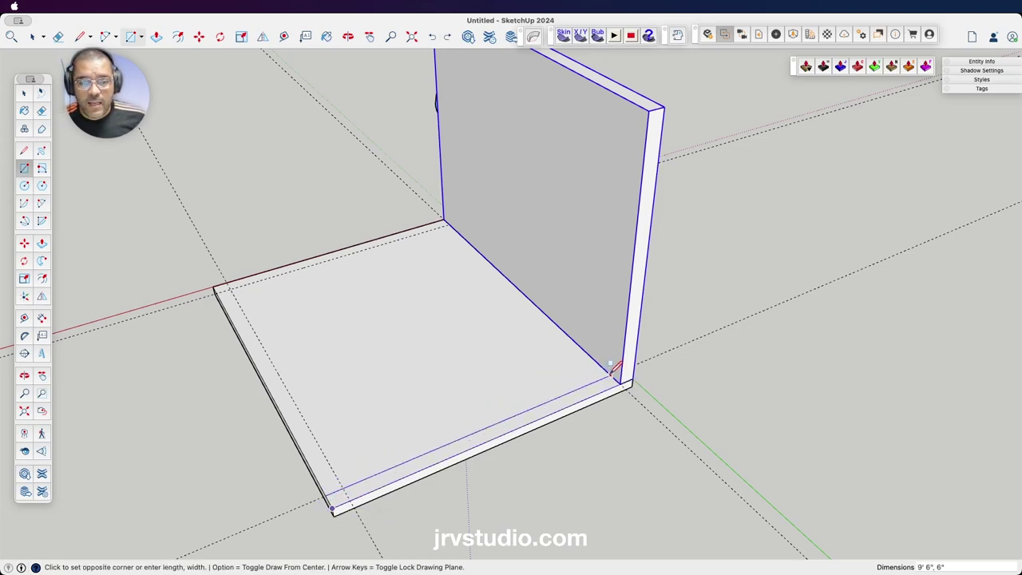
left_click(613, 367)
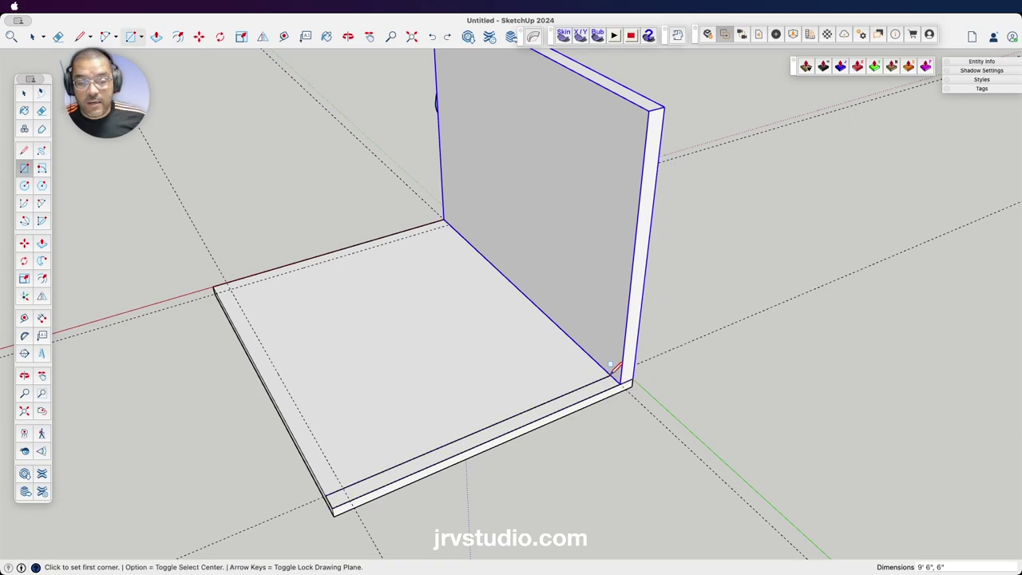
key("p")
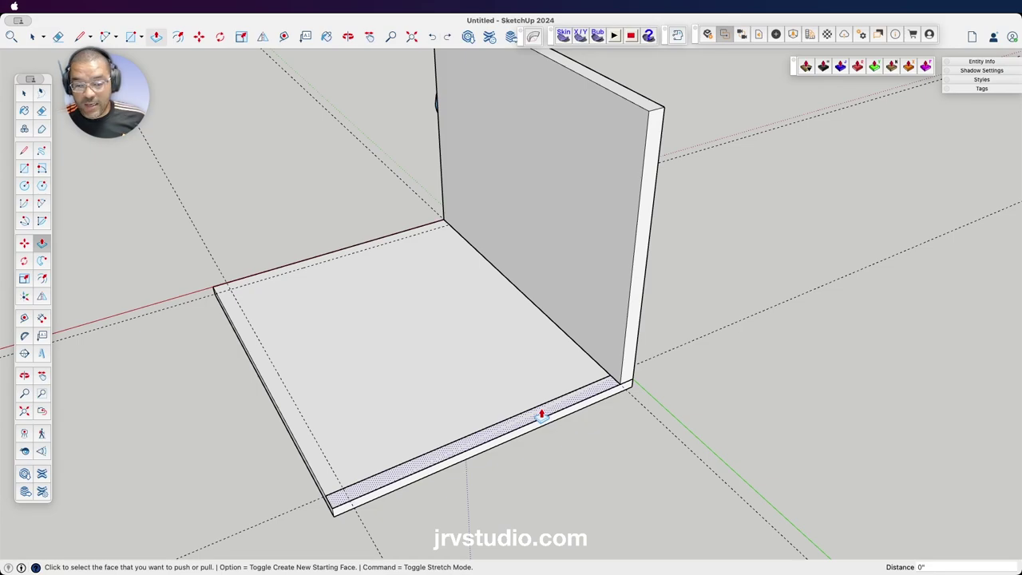
left_click(541, 414)
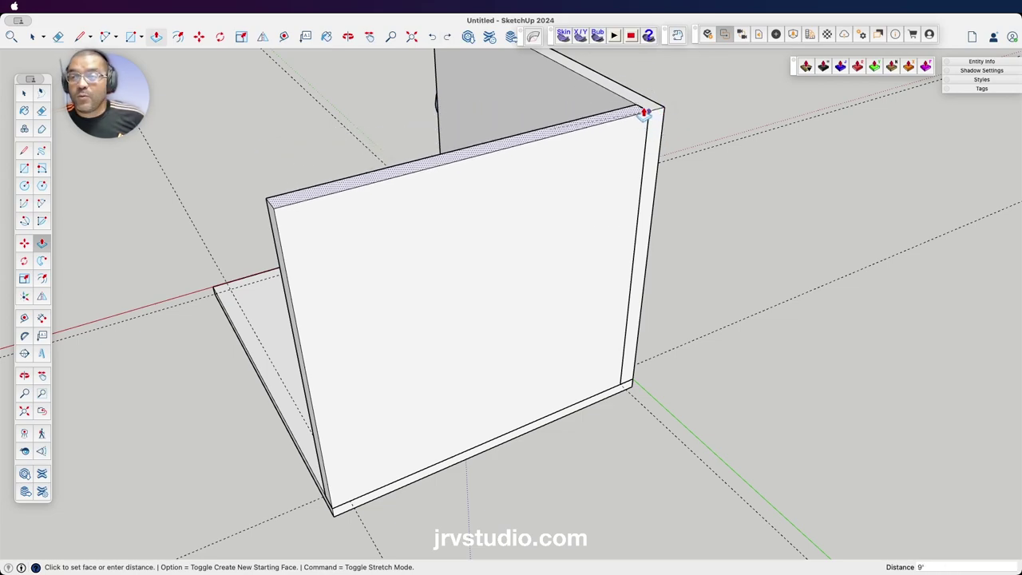
left_click(660, 112)
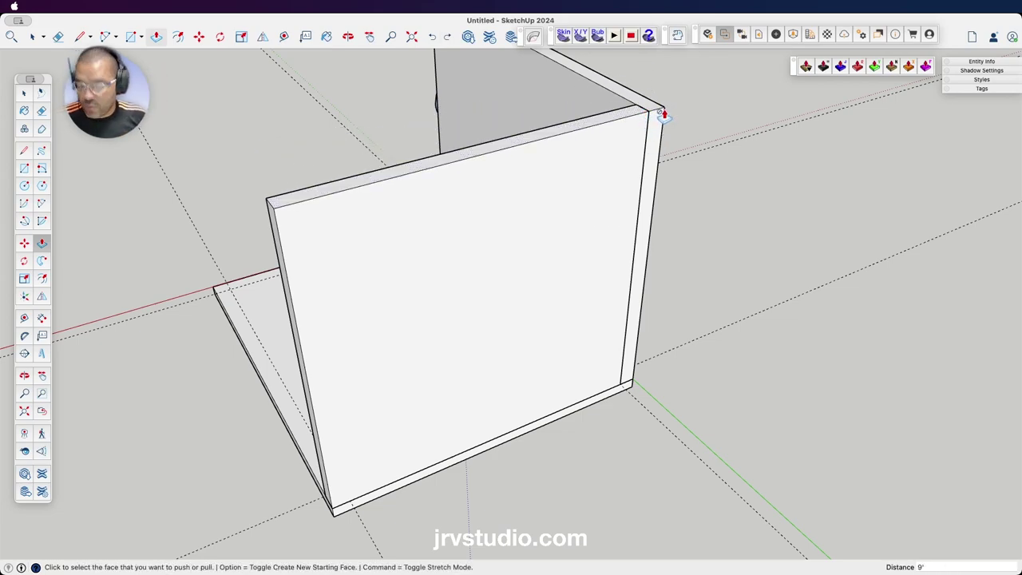
key("space")
key("o")
mouse_move(657, 168)
left_mouse_down()
mouse_move(591, 199)
mouse_move(690, 208)
mouse_move(668, 164)
mouse_move(578, 189)
mouse_move(598, 192)
left_mouse_up()
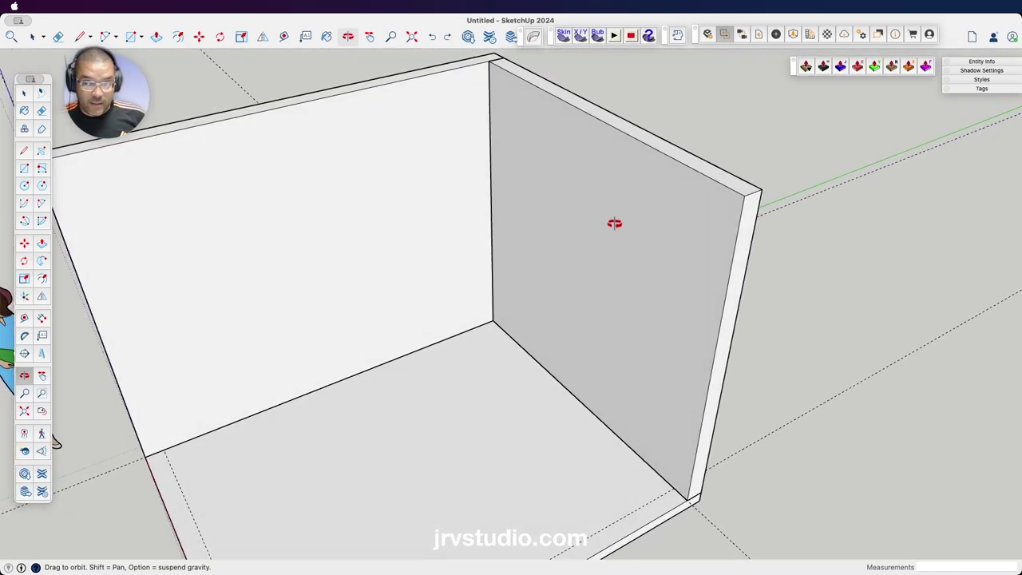
key("space")
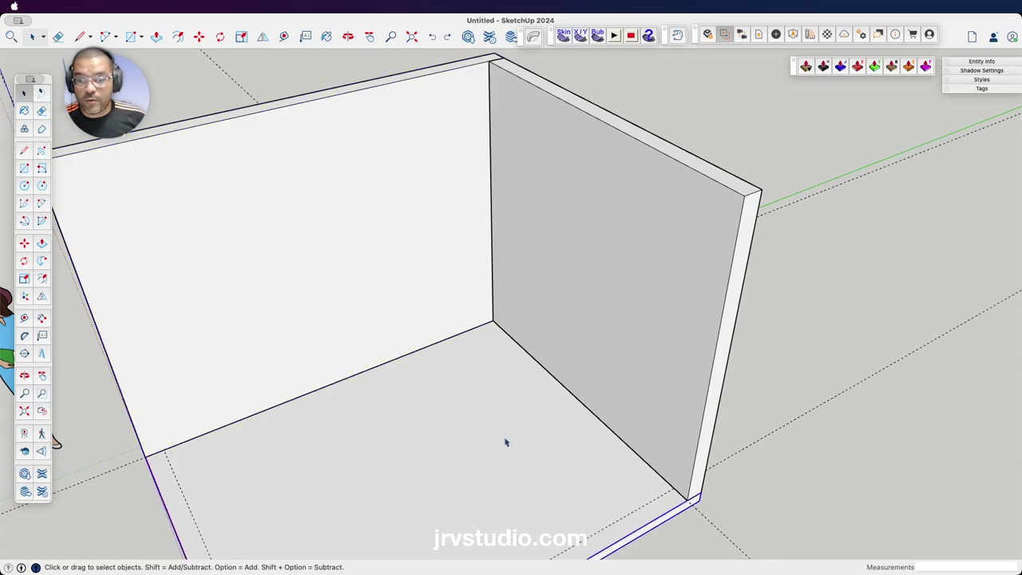
left_click(601, 235)
left_click(749, 202)
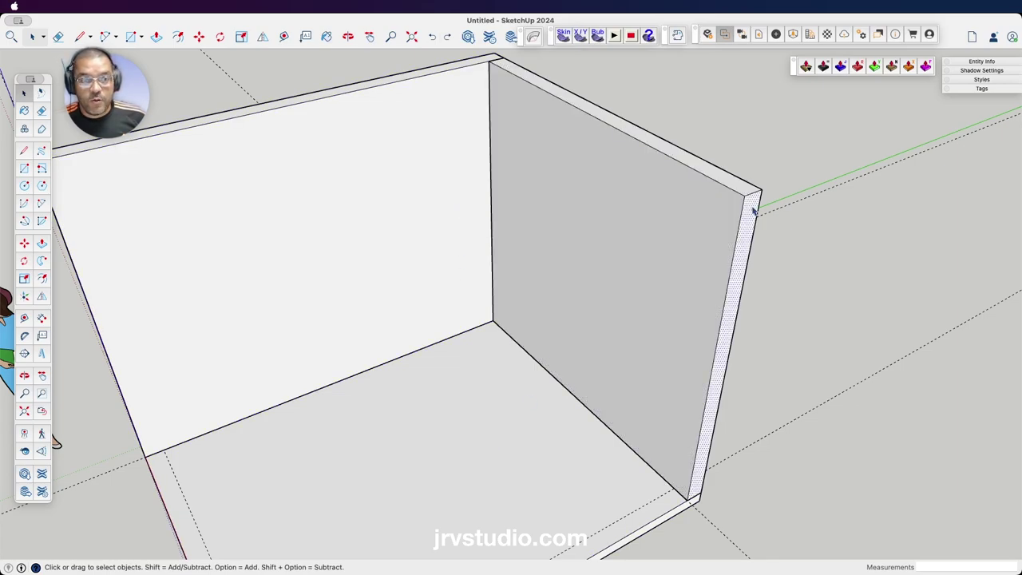
left_click(714, 194)
left_click(696, 177)
left_click(650, 176)
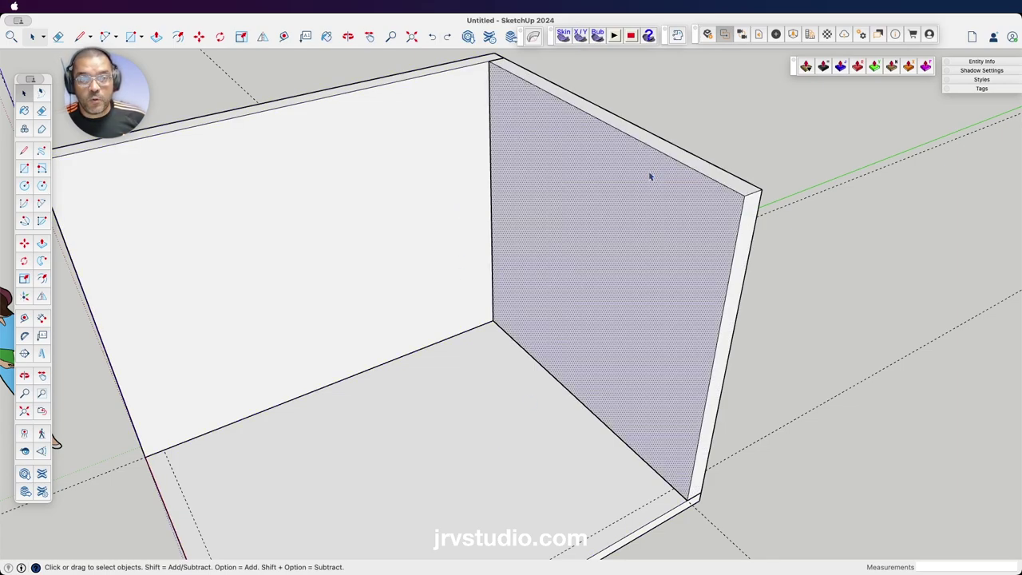
left_click(619, 124)
left_click(732, 196)
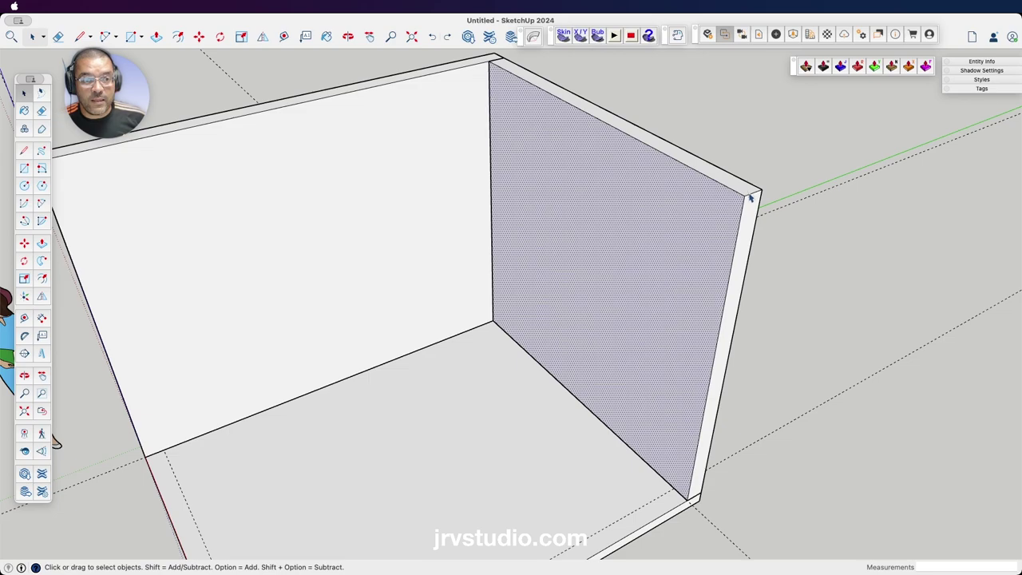
left_click(749, 198)
left_click(744, 213)
left_click(728, 203)
left_click(725, 206)
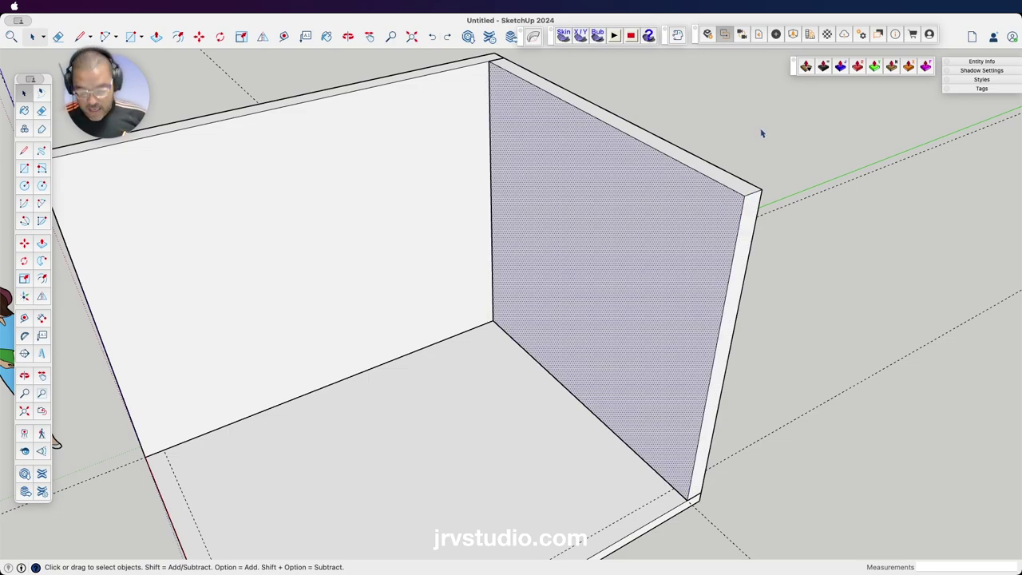
key("o")
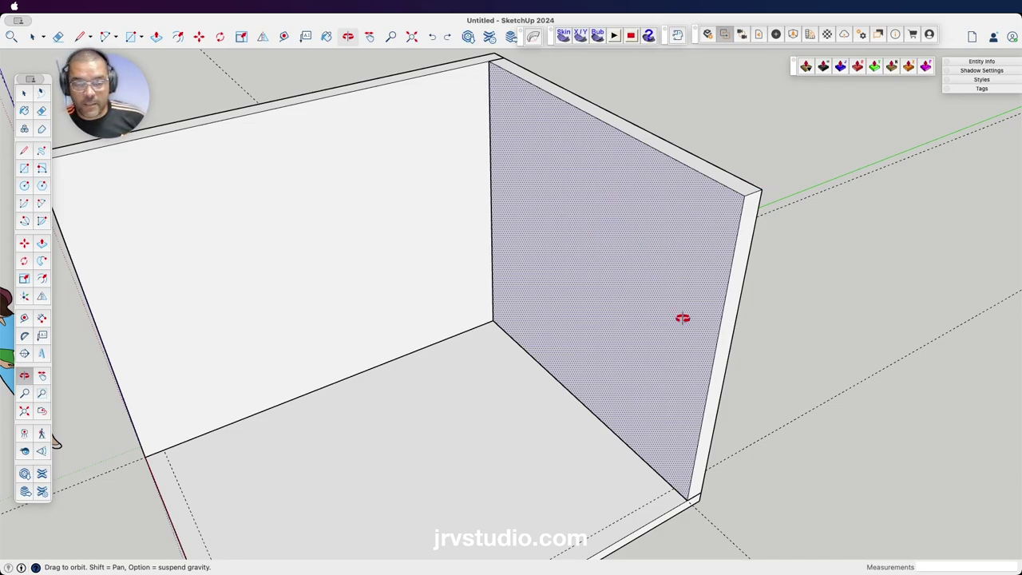
mouse_move(679, 315)
left_mouse_down()
mouse_move(507, 273)
mouse_move(675, 231)
mouse_move(590, 296)
mouse_move(591, 333)
mouse_move(637, 322)
left_mouse_up()
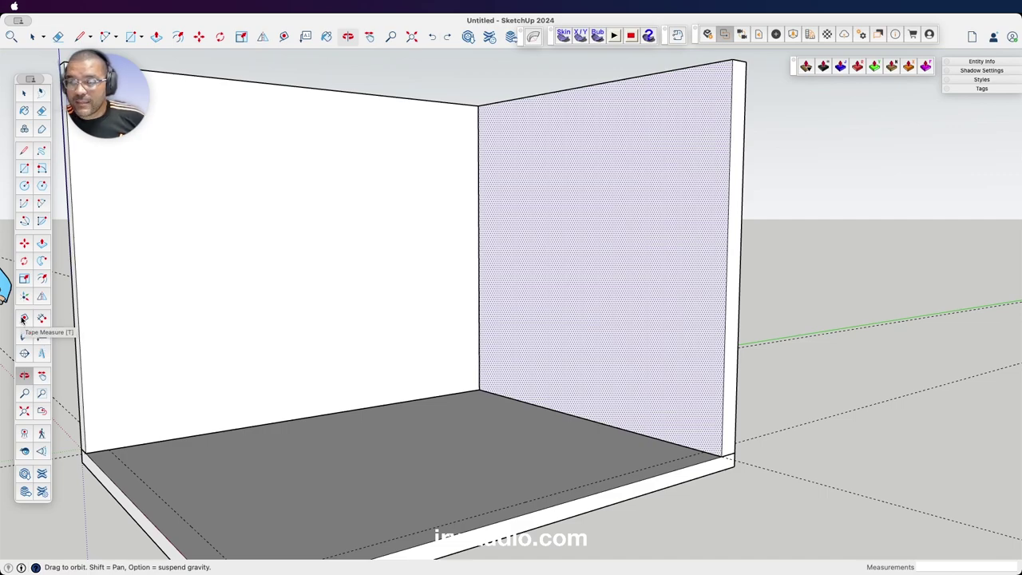
- Measure up from the floor edge with the Tape Measure, then abandon the measurement
left_click(23, 318)
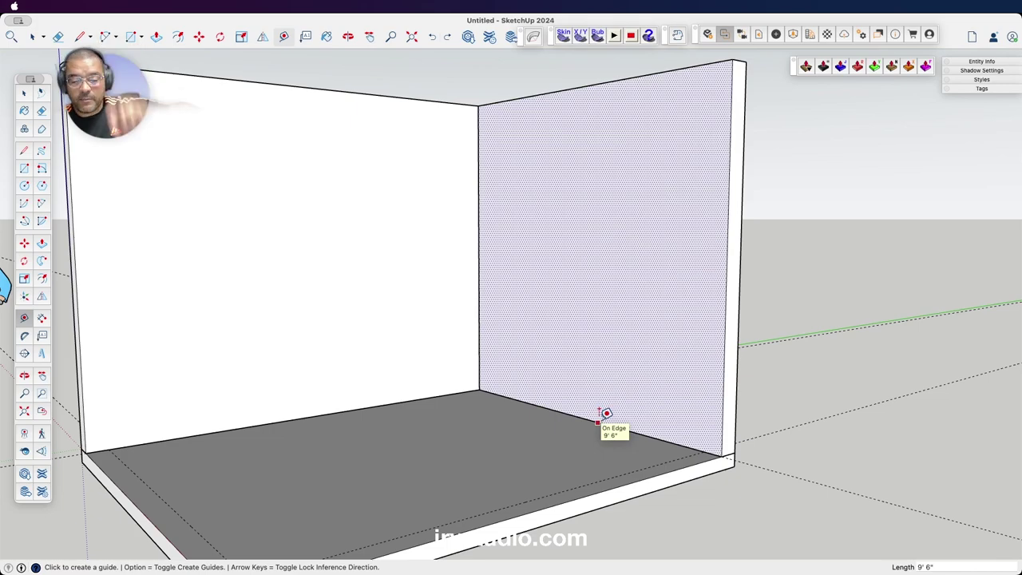
left_click(597, 421)
type("3.5")
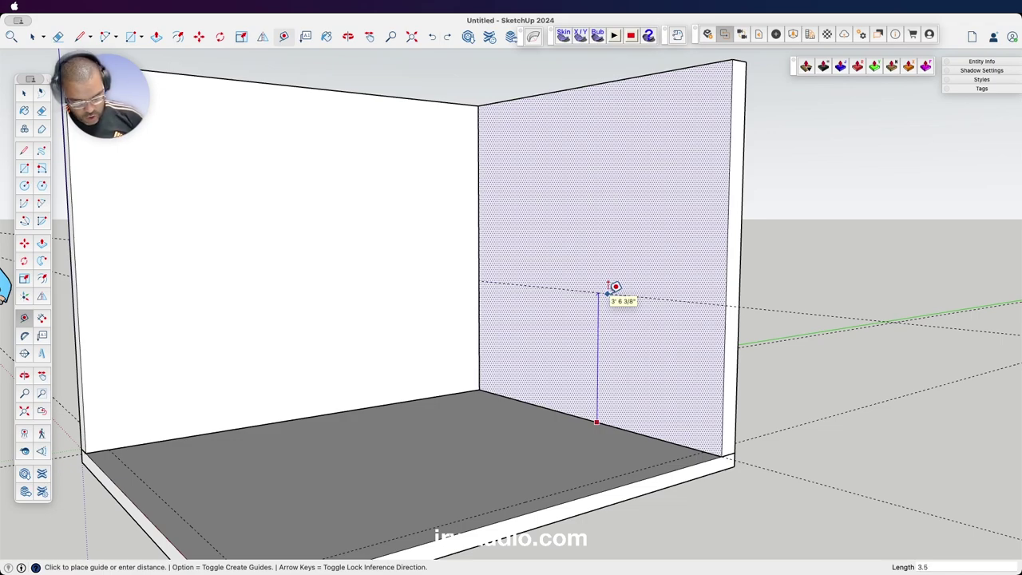
type("\"")
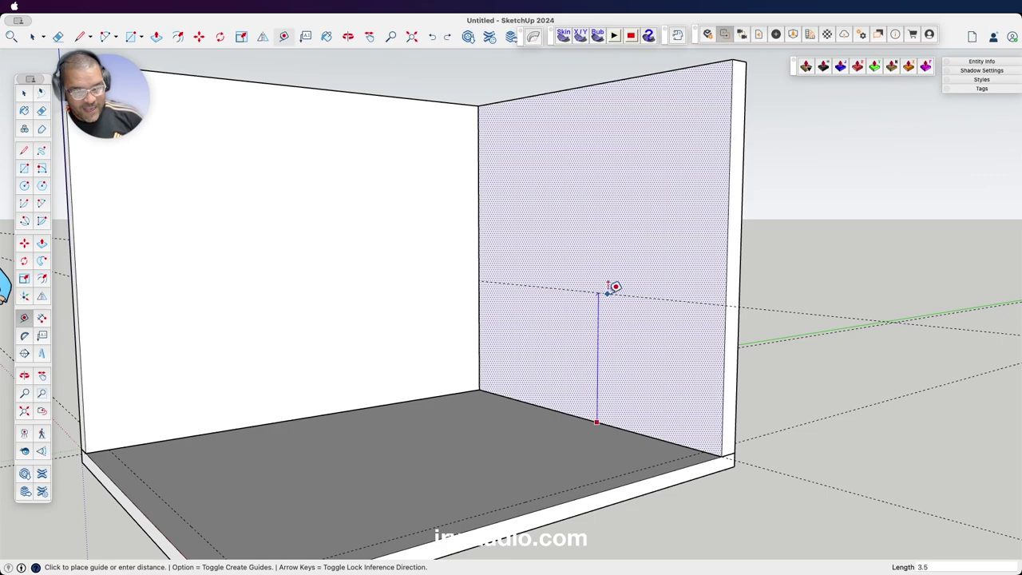
key("Return")
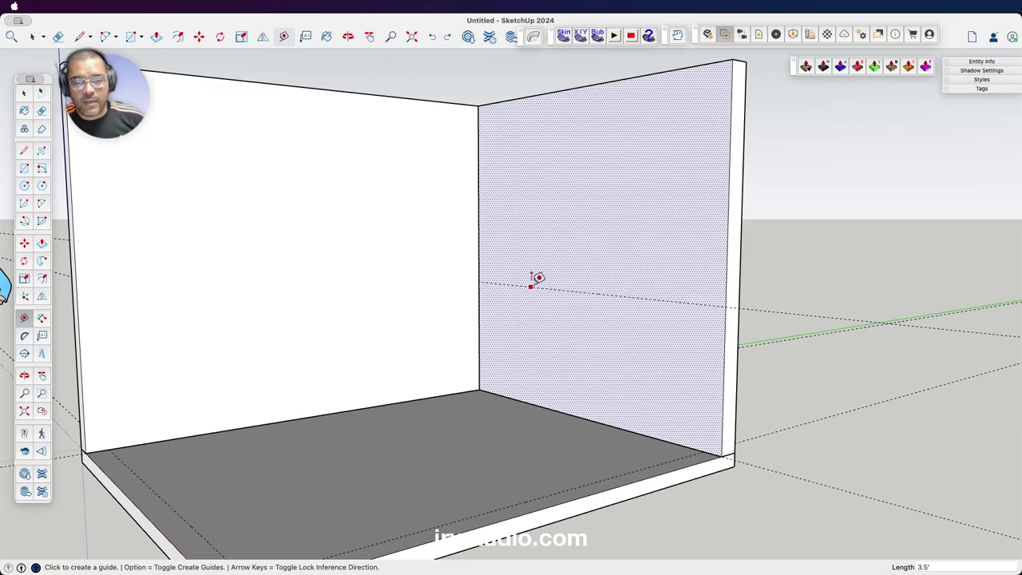
- Orbit slightly and clear the selection of the right wall
key("o")
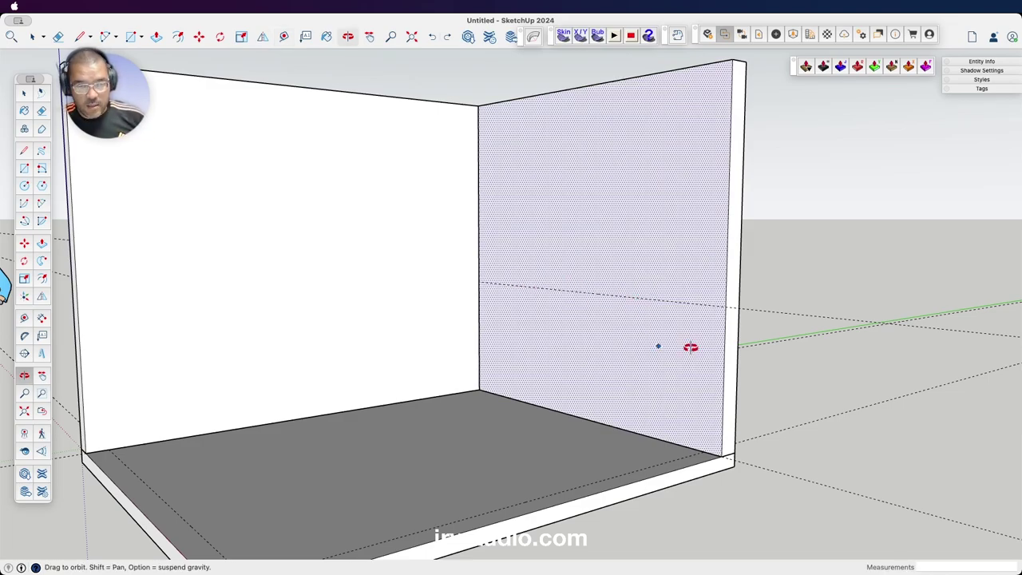
mouse_move(690, 348)
left_mouse_down()
mouse_move(582, 386)
mouse_move(407, 383)
mouse_move(531, 383)
mouse_move(559, 356)
mouse_move(413, 315)
mouse_move(504, 287)
mouse_move(689, 362)
left_mouse_up()
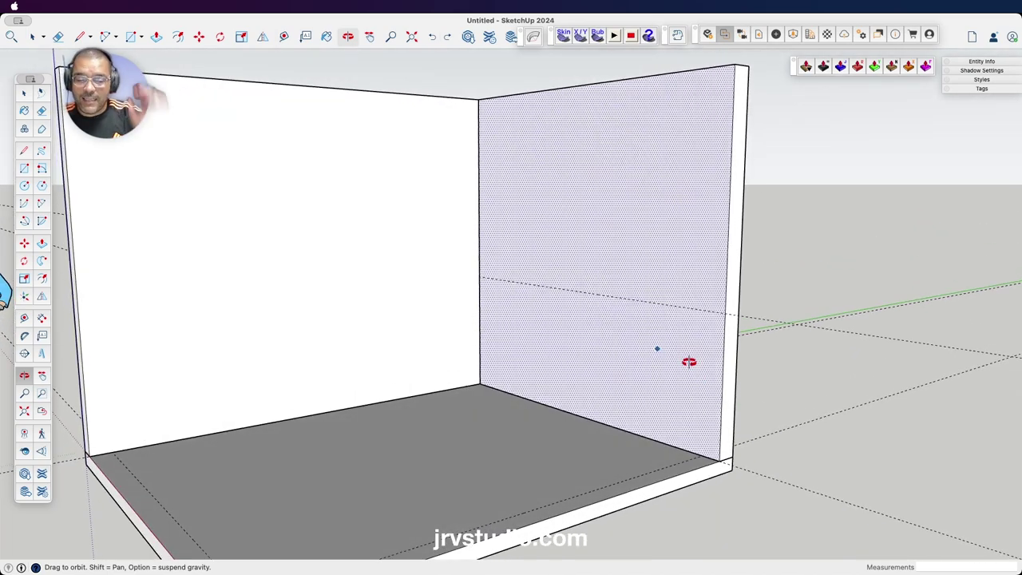
key("space")
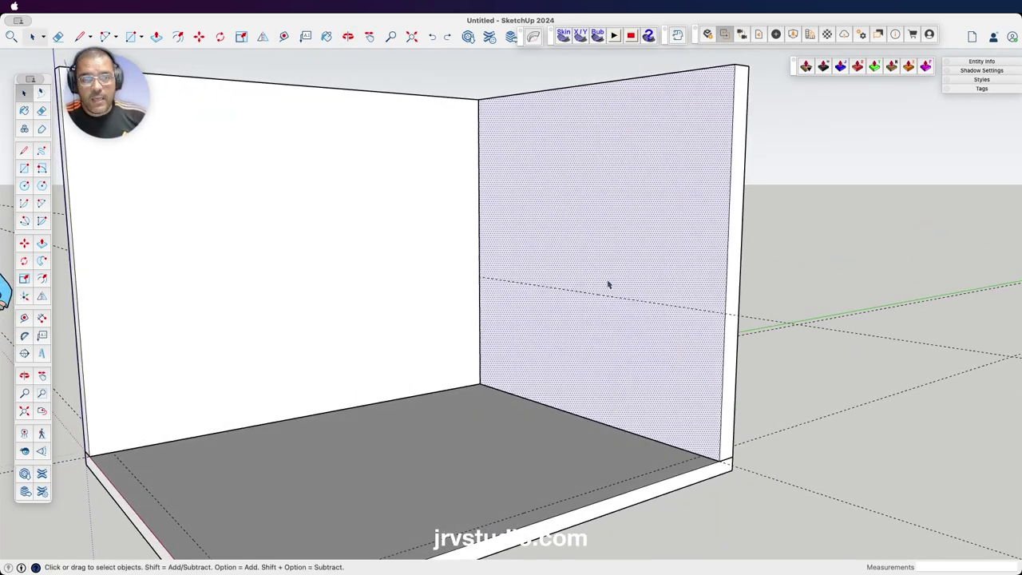
left_click(819, 273)
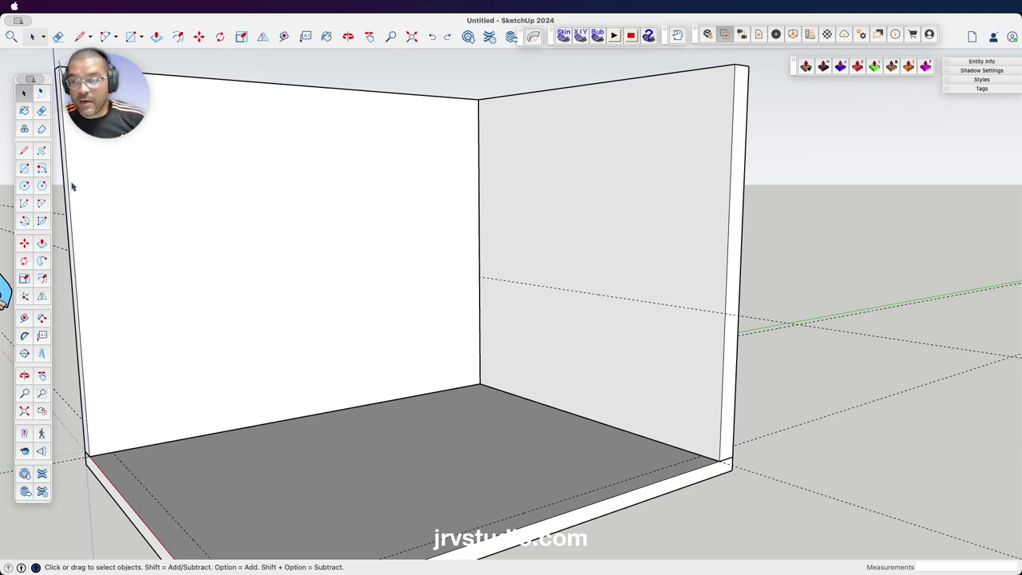
- Place a Tape Measure guide 2' in from the right wall's edge
left_click(24, 168)
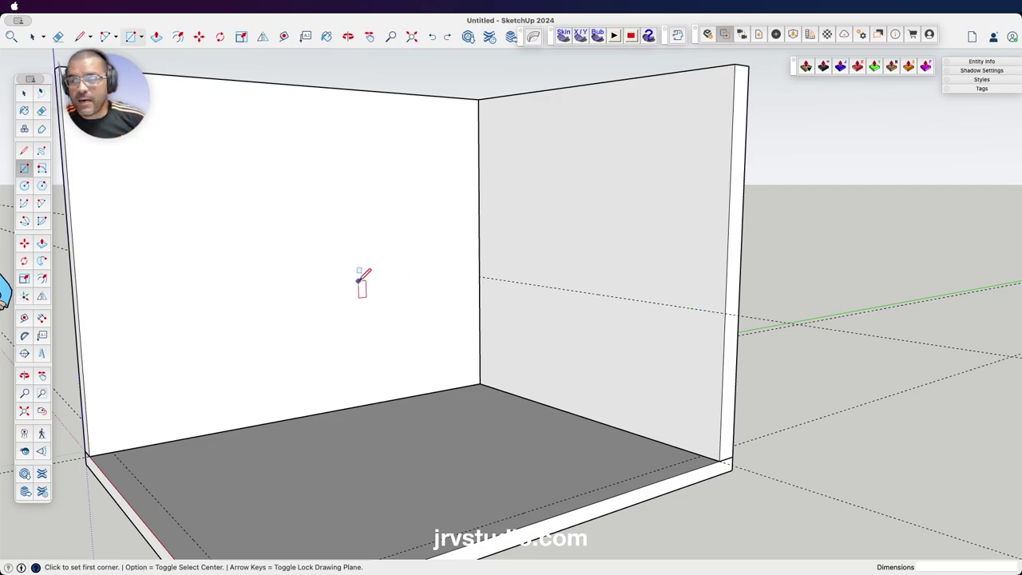
left_click(25, 317)
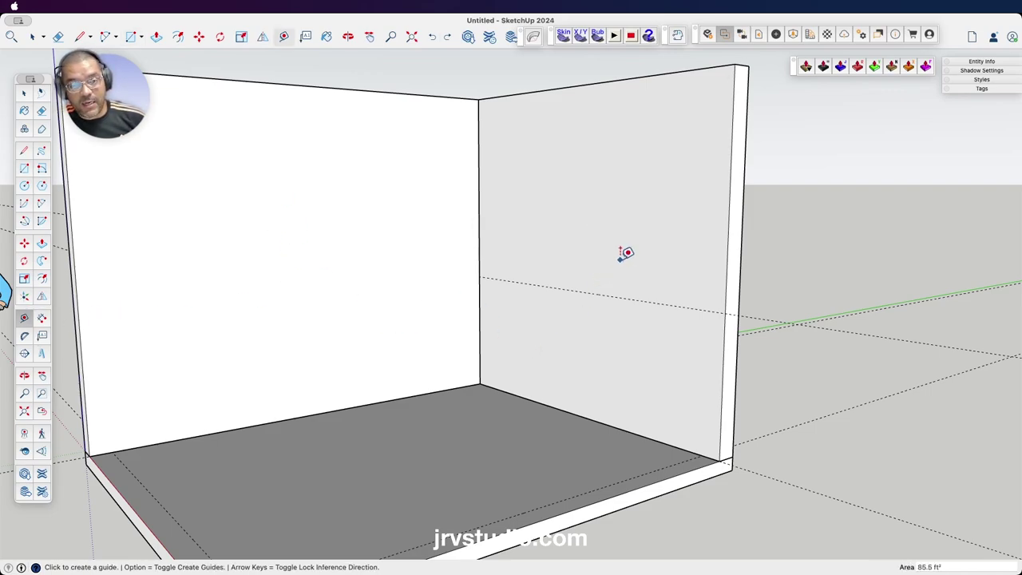
left_click(727, 256)
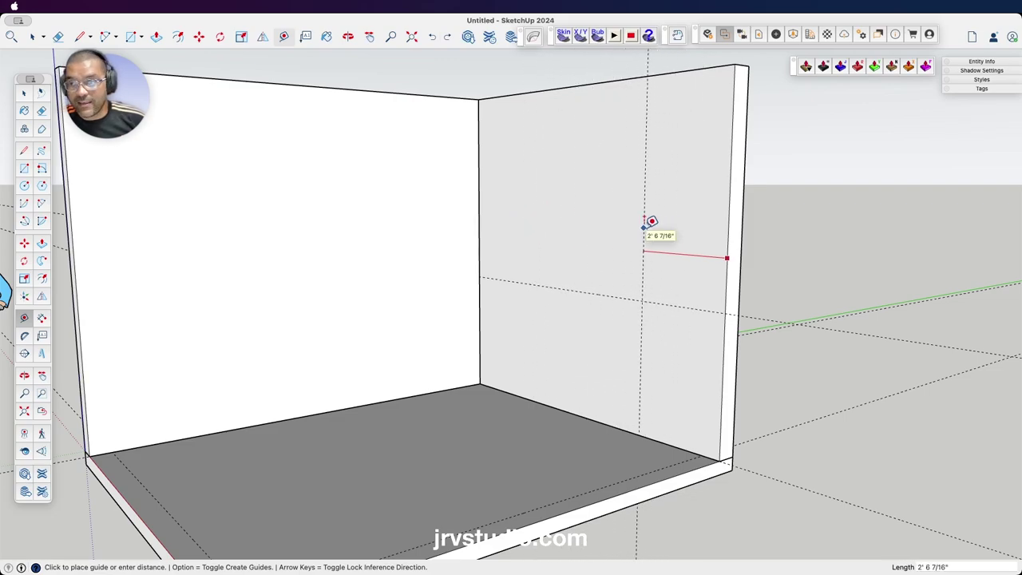
type("2'")
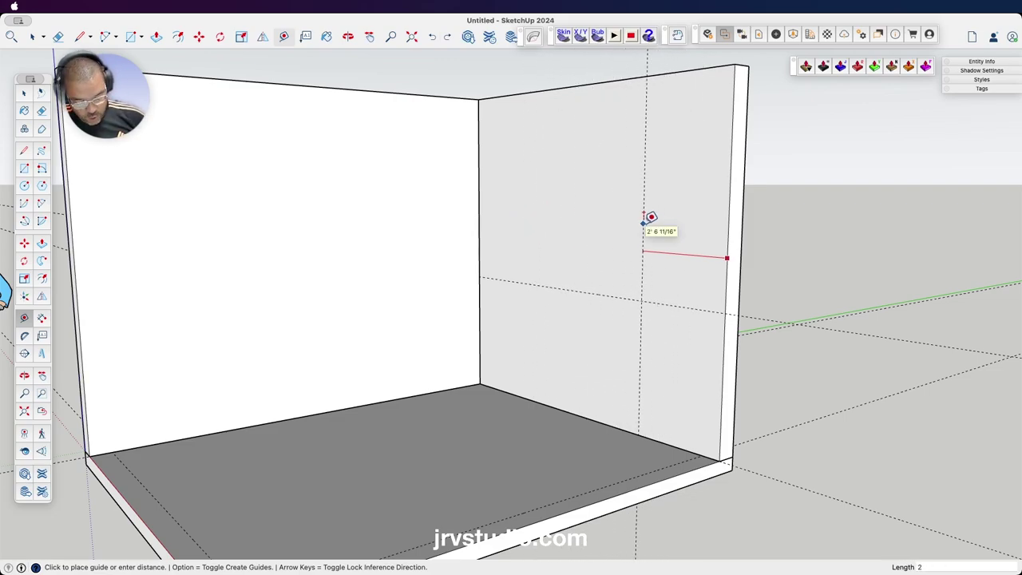
key("Return")
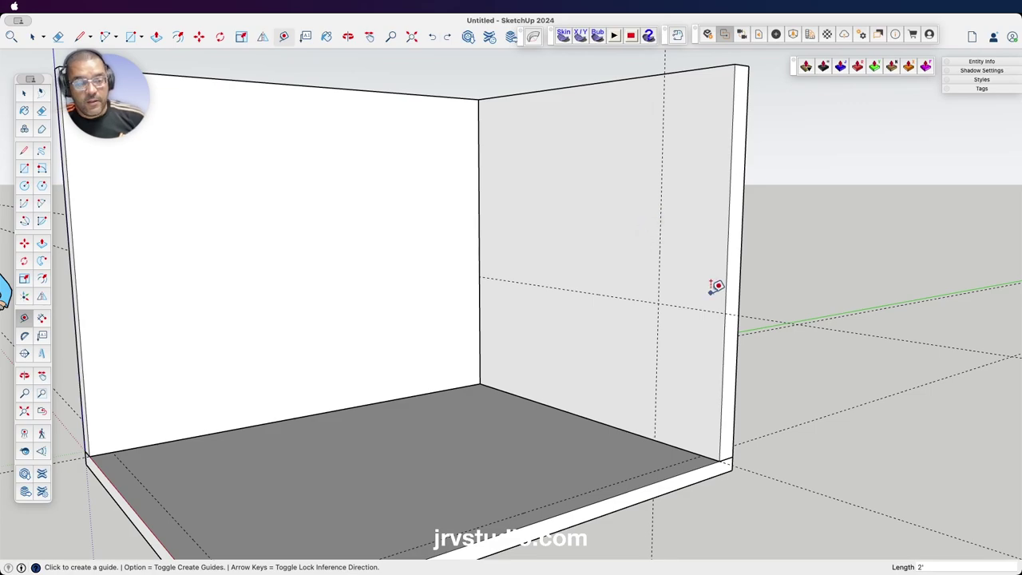
mouse_move(703, 273)
middle_mouse_down()
mouse_move(803, 331)
mouse_move(698, 280)
mouse_move(733, 305)
middle_mouse_up()
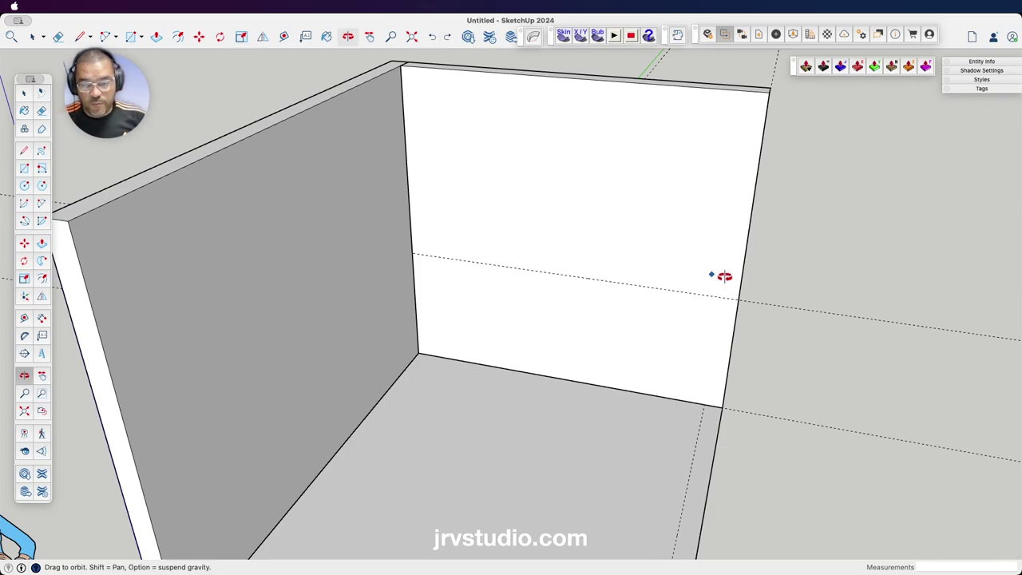
- Place a vertical guide 1' in from the wall's right edge
left_click(24, 317)
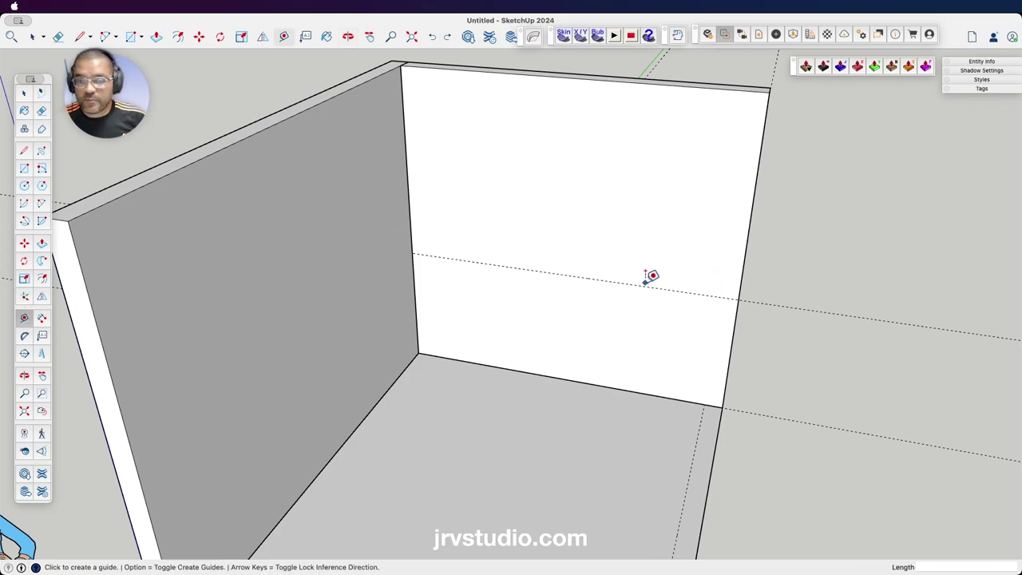
left_click(744, 258)
type("1")
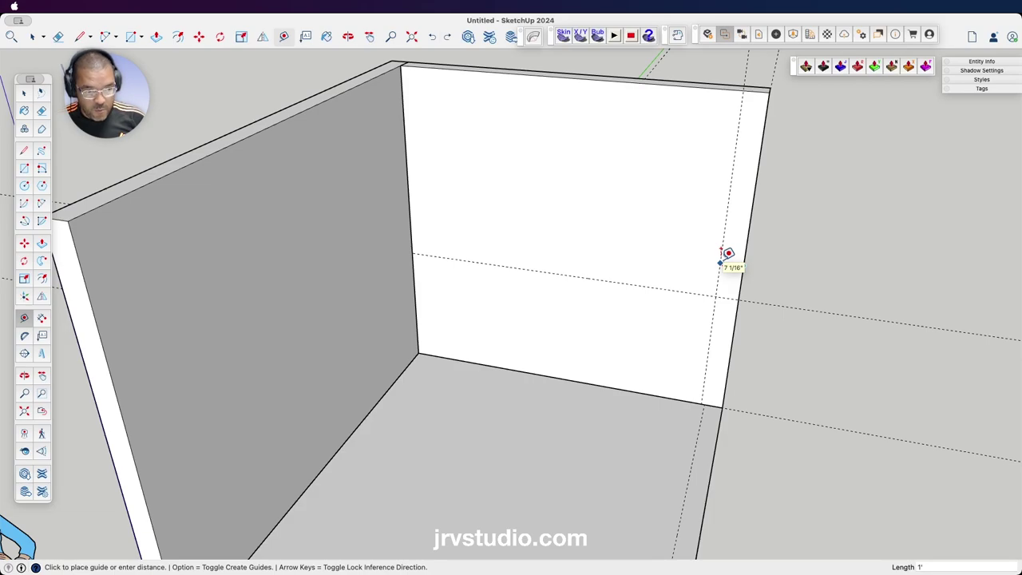
key("Return")
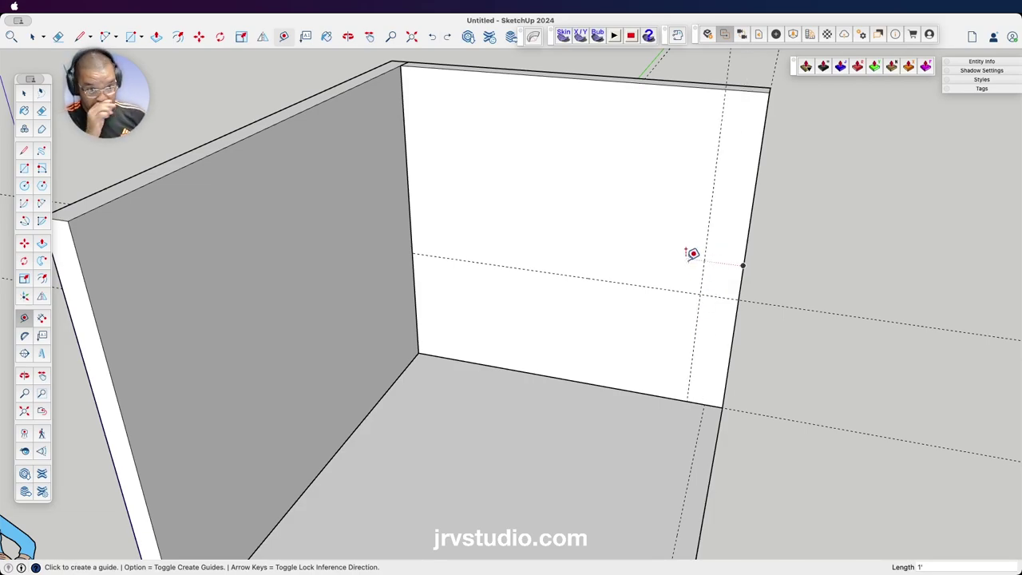
- Start a rectangle at the guide intersection, cancel it, and orbit the view
key("r")
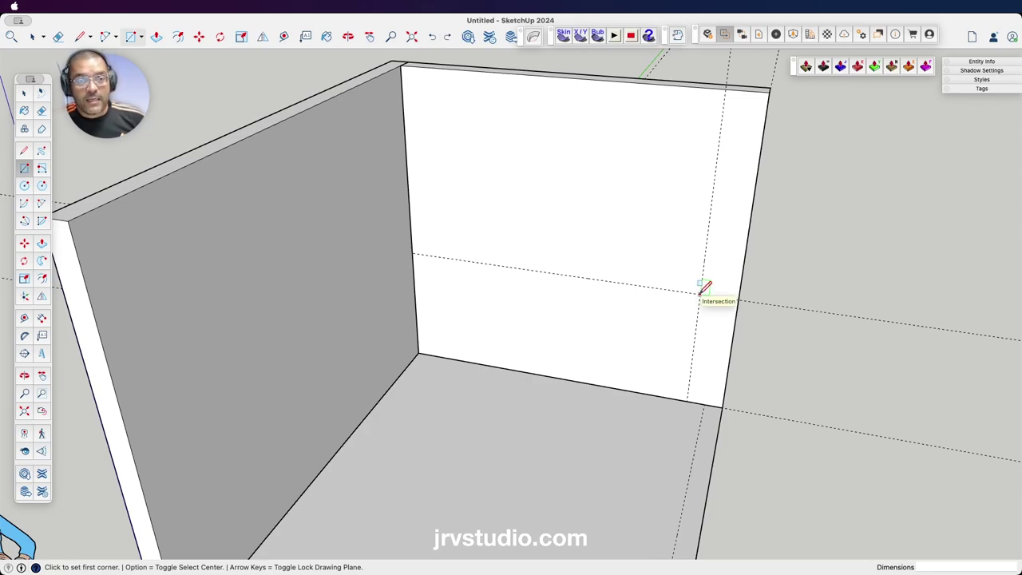
left_click(700, 293)
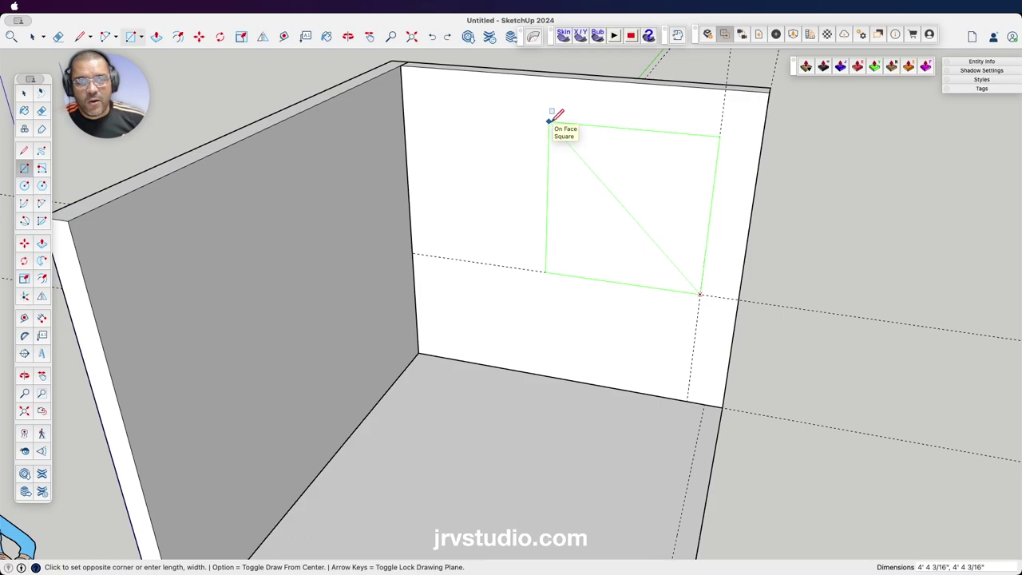
key("Escape")
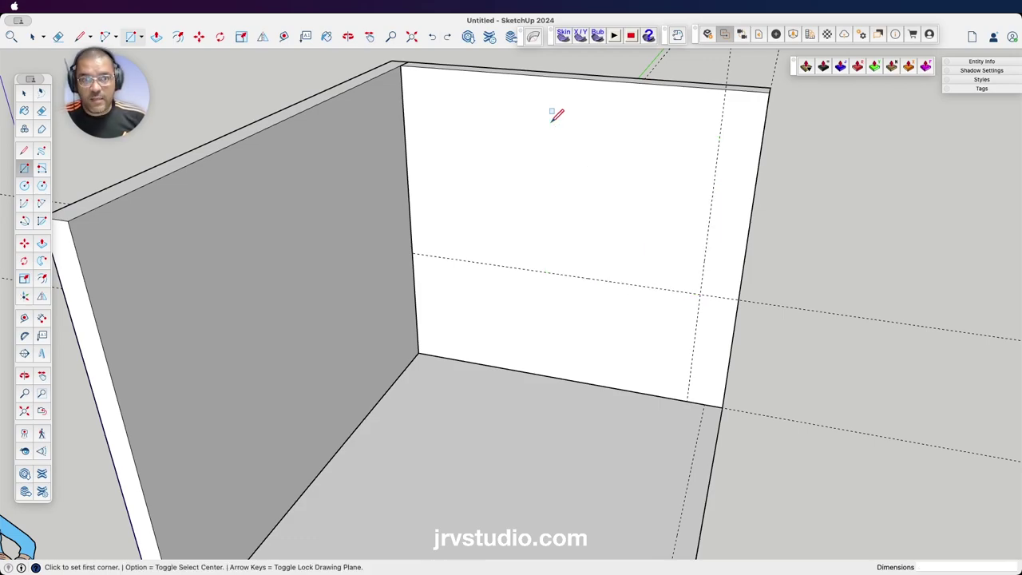
key("o")
left_click_drag(607, 190, 601, 192)
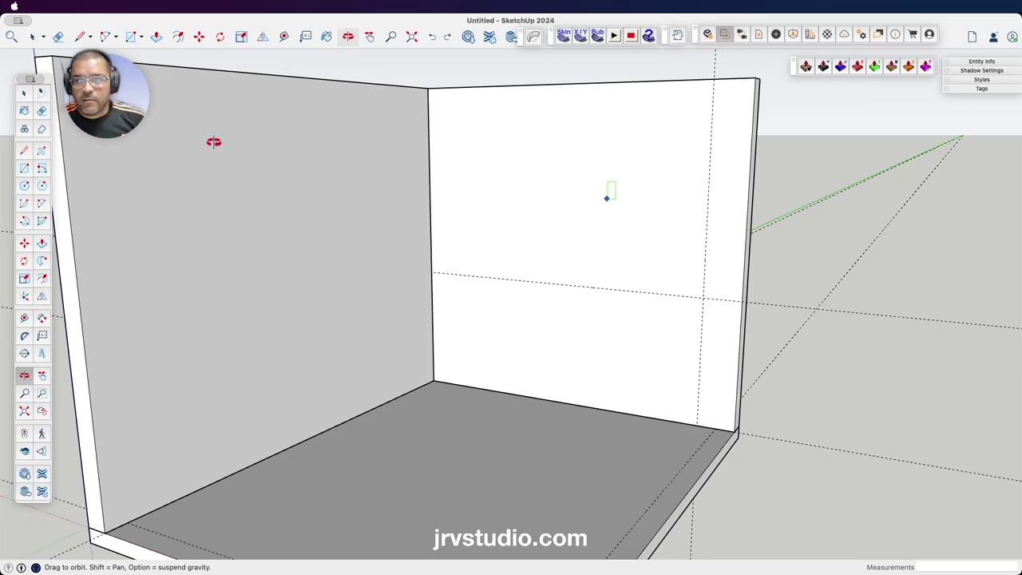
- Discard a stray measurement and place a vertical guide 3' left of the existing one
left_click(24, 317)
left_click(626, 83)
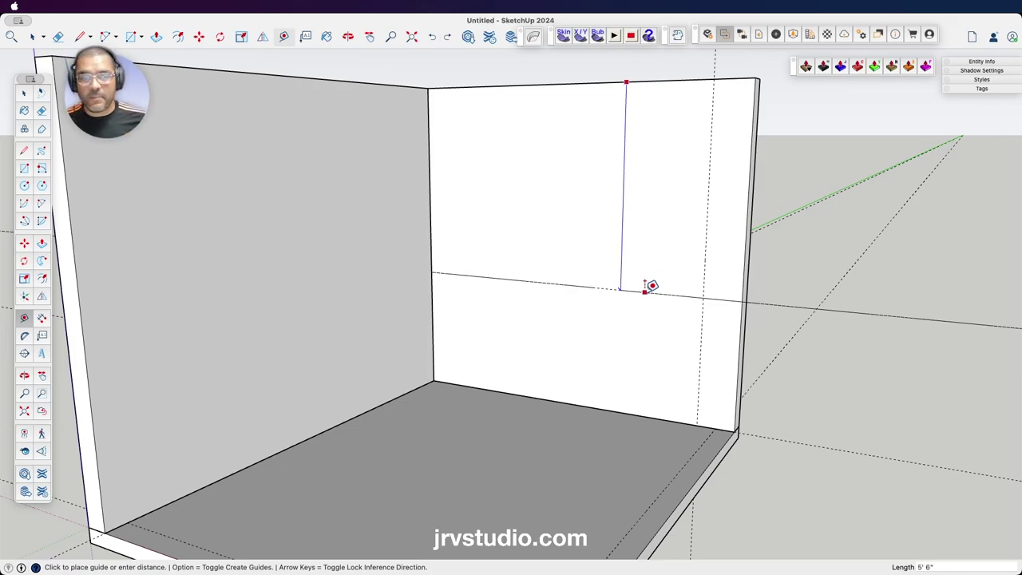
key("Escape")
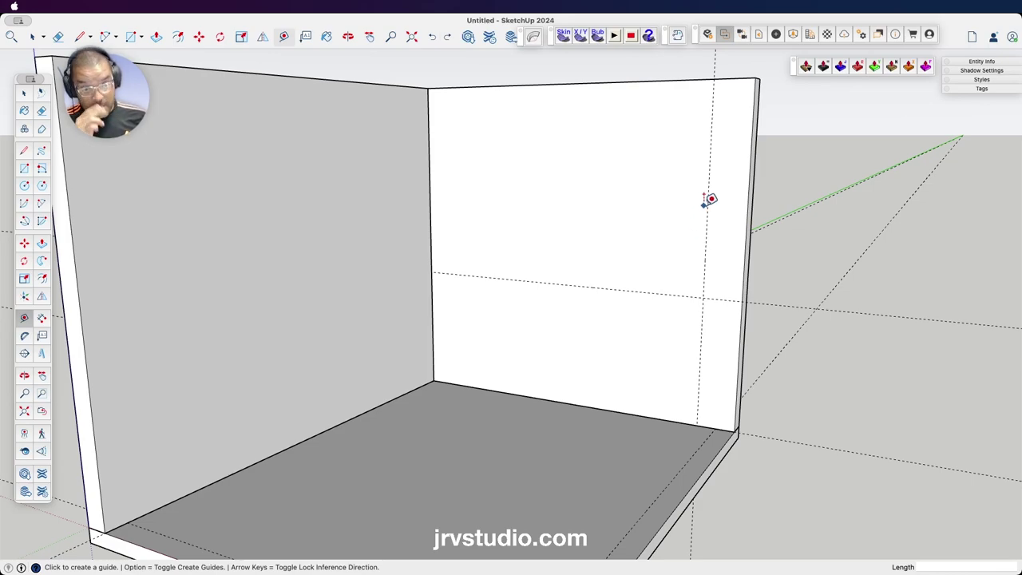
left_click(708, 197)
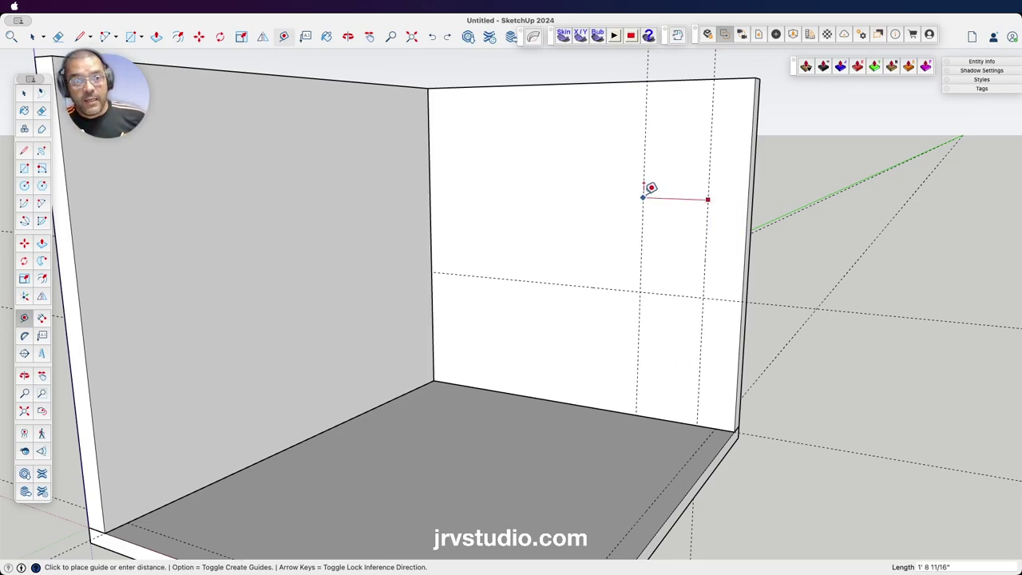
type("3")
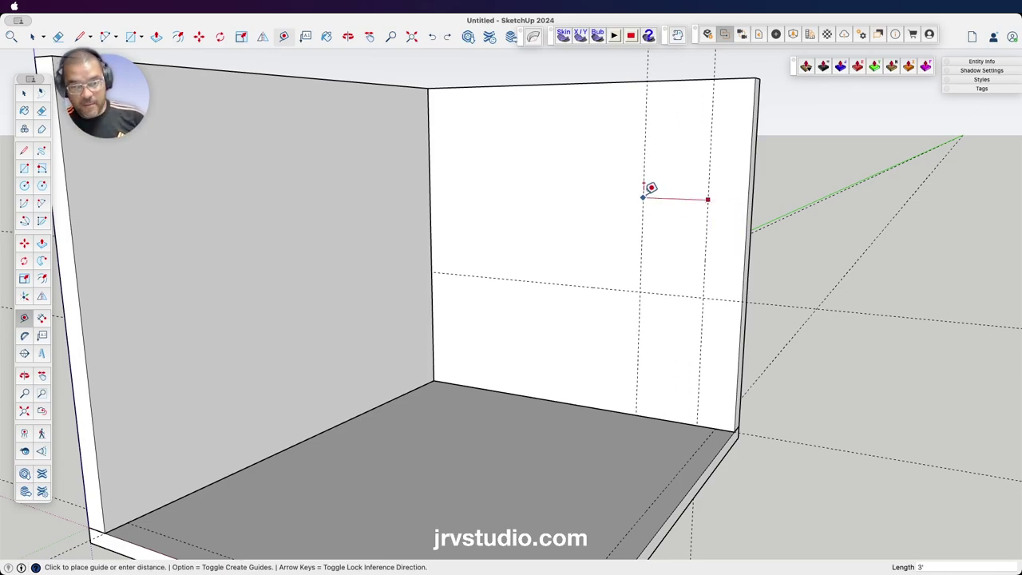
key("Return")
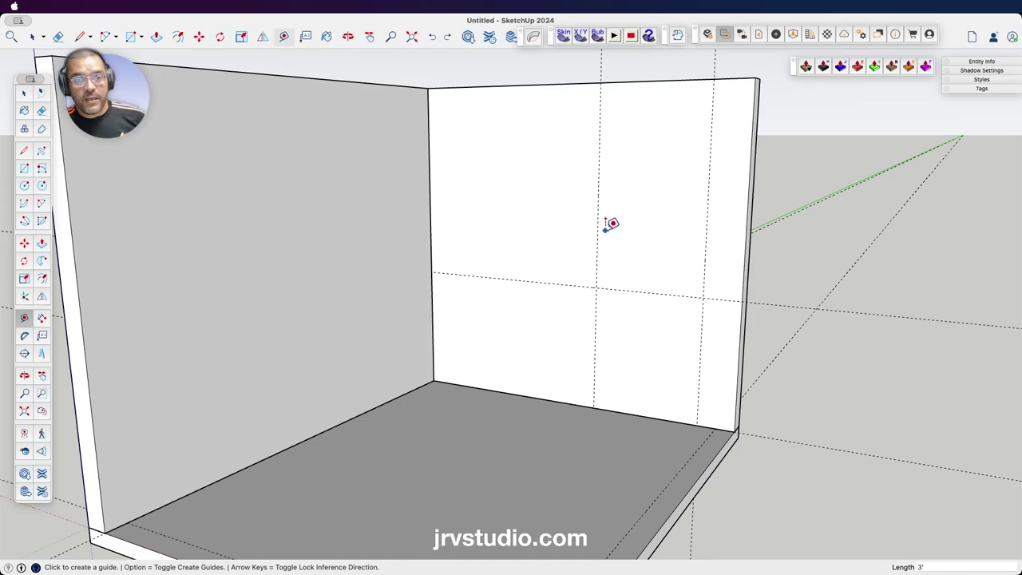
mouse_move(658, 249)
middle_mouse_down()
mouse_move(729, 317)
mouse_move(732, 298)
mouse_move(754, 304)
mouse_move(726, 255)
mouse_move(677, 243)
middle_mouse_up()
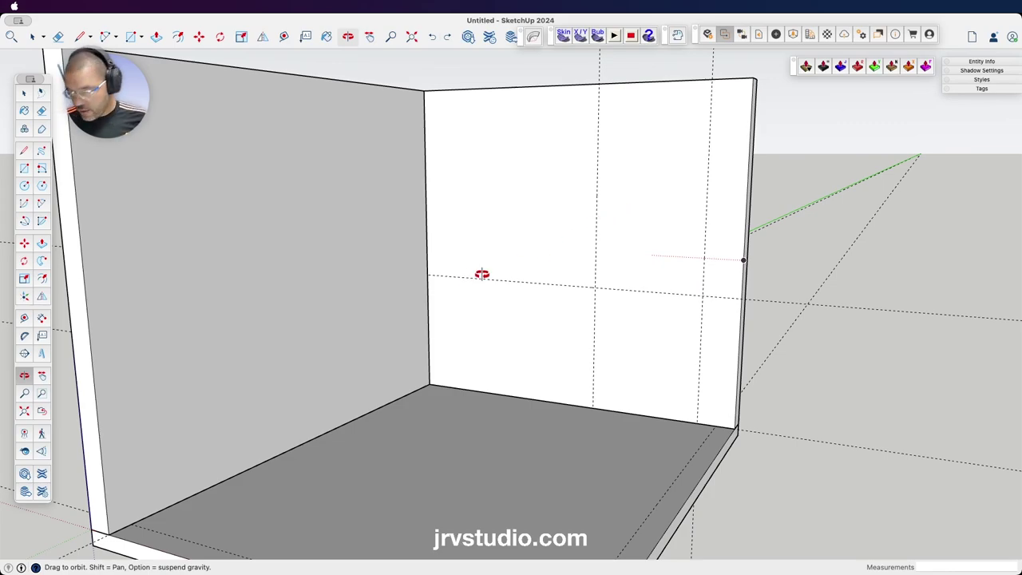
- Place another vertical guide 3' further left on the wall
left_click(24, 316)
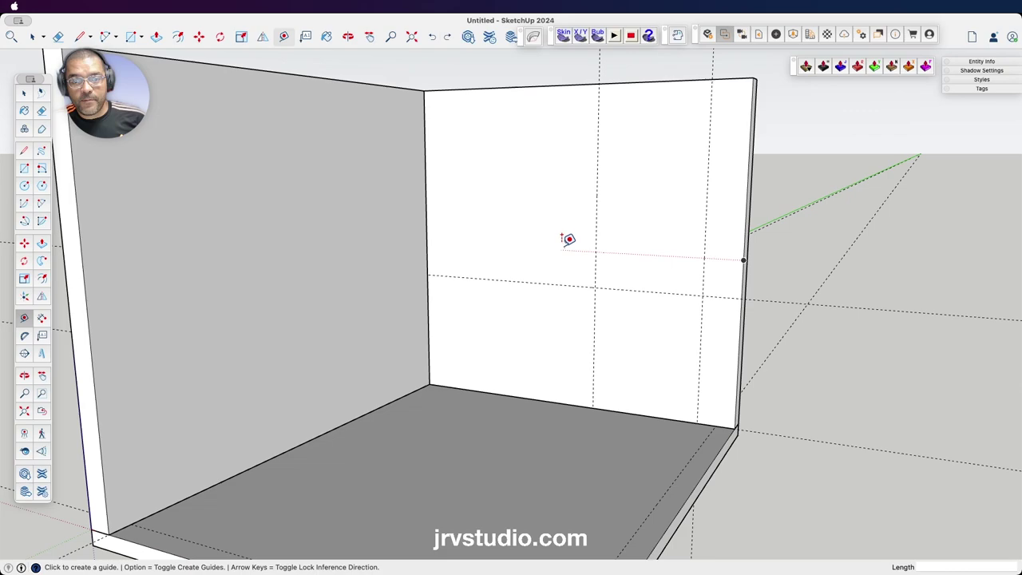
left_click(596, 216)
type("3")
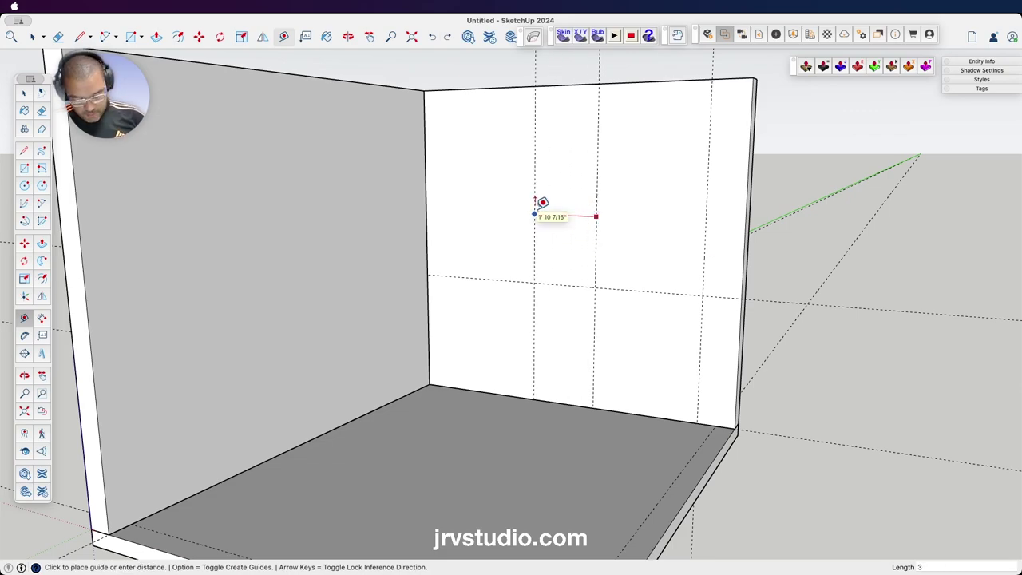
key("Return")
mouse_move(543, 202)
middle_mouse_down()
mouse_move(601, 152)
mouse_move(554, 203)
middle_mouse_up()
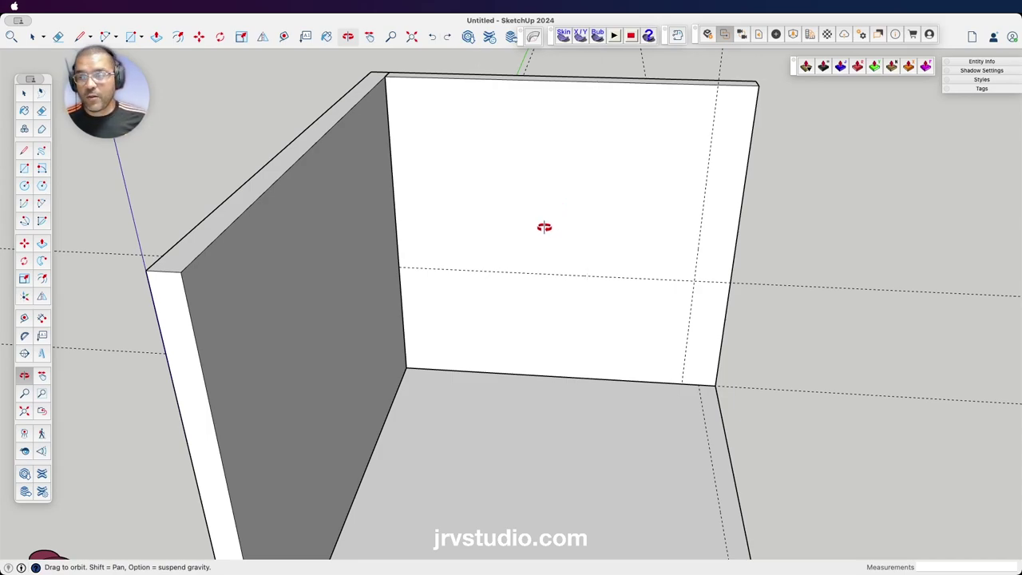
- Add two more vertical guides, each 24" from the previous one
left_click(25, 318)
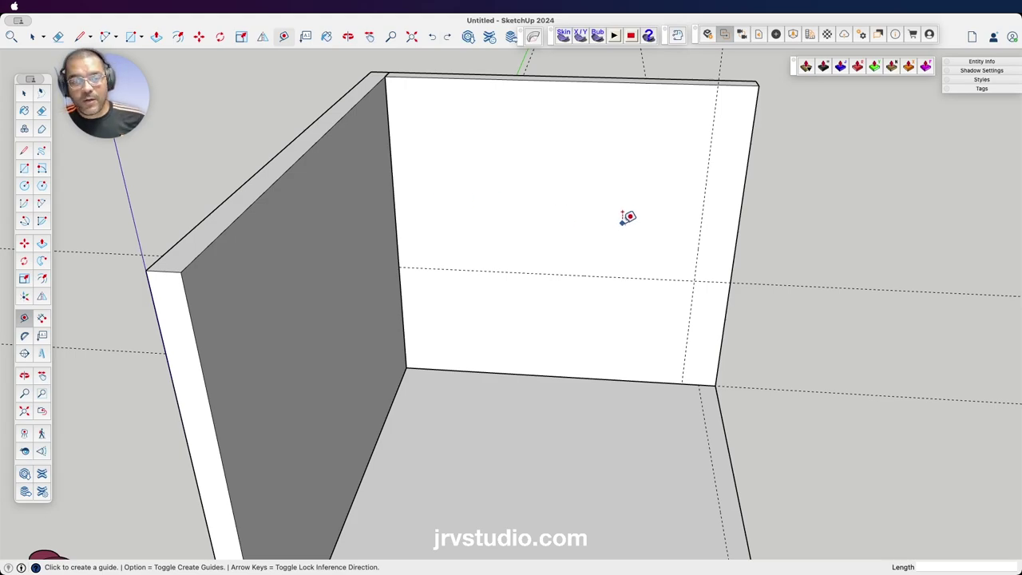
left_click(705, 180)
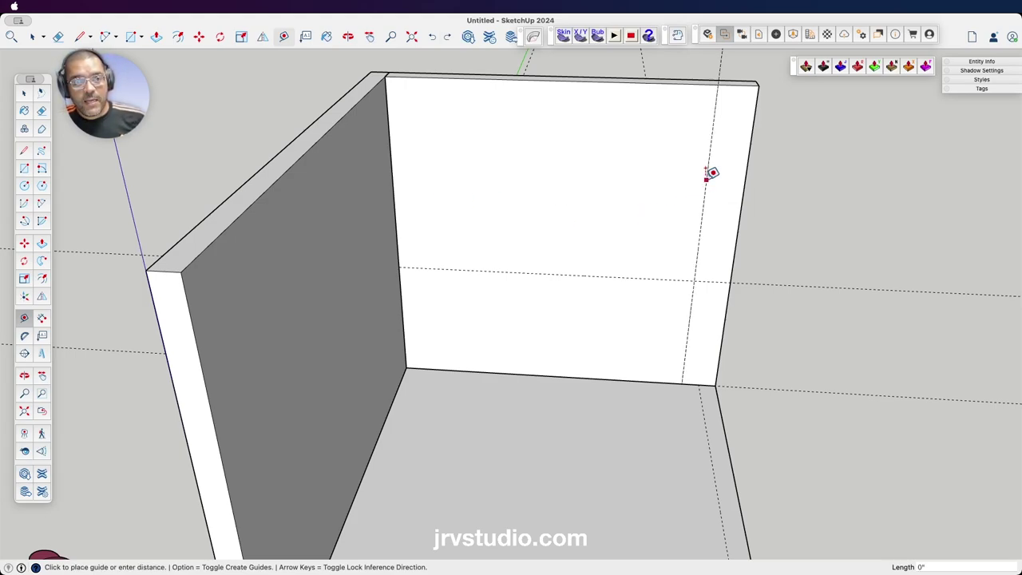
type("24")
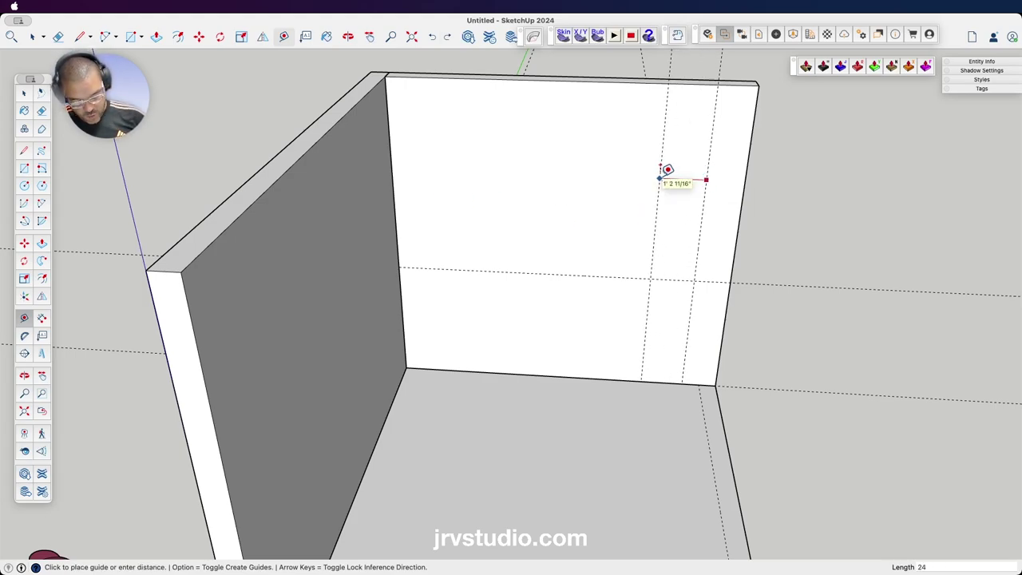
type("\"")
key("Return")
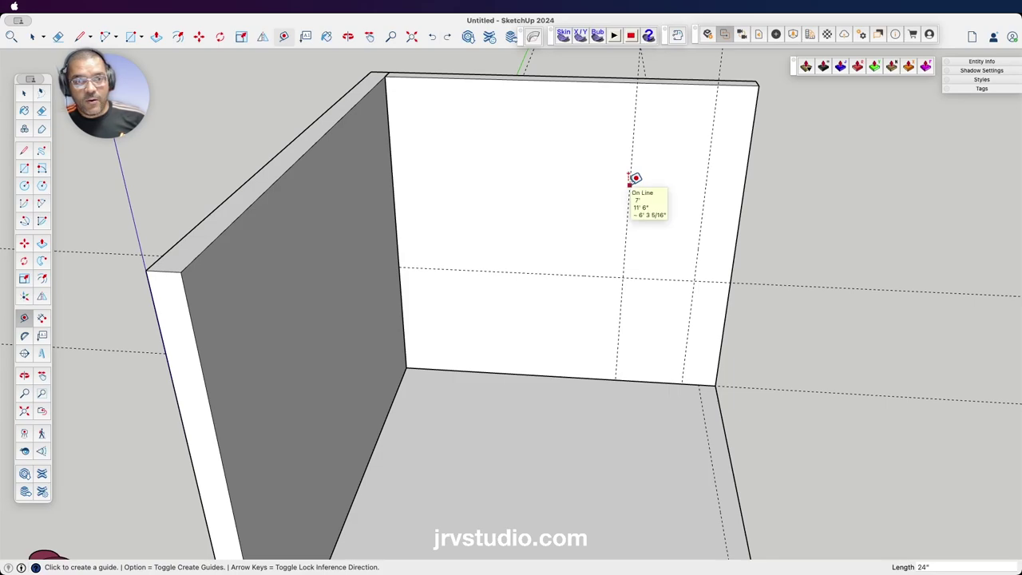
left_click(629, 184)
type("24")
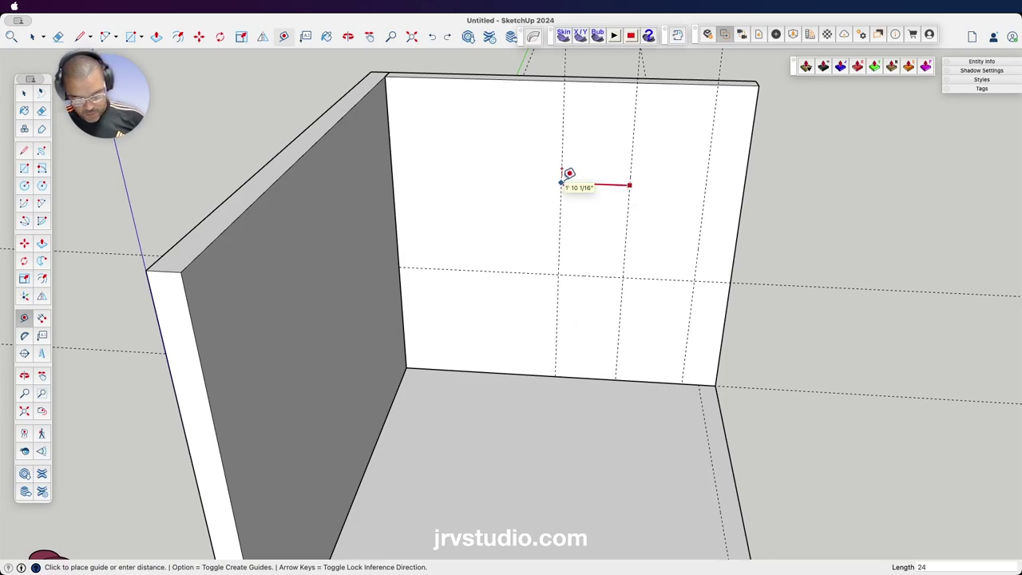
key("Return")
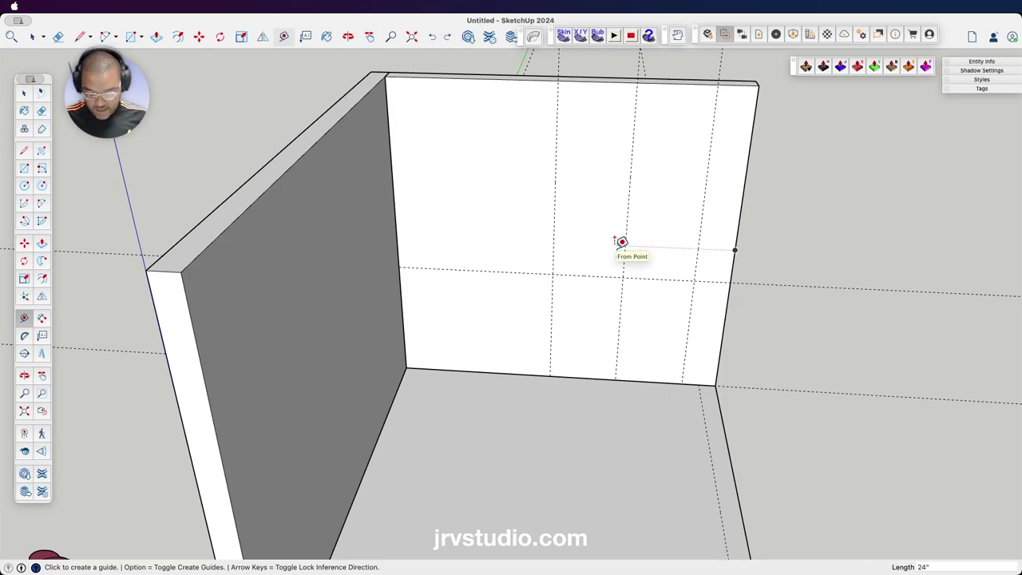
mouse_move(620, 240)
middle_mouse_down()
mouse_move(548, 154)
mouse_move(511, 159)
mouse_move(580, 242)
mouse_move(657, 219)
middle_mouse_up()
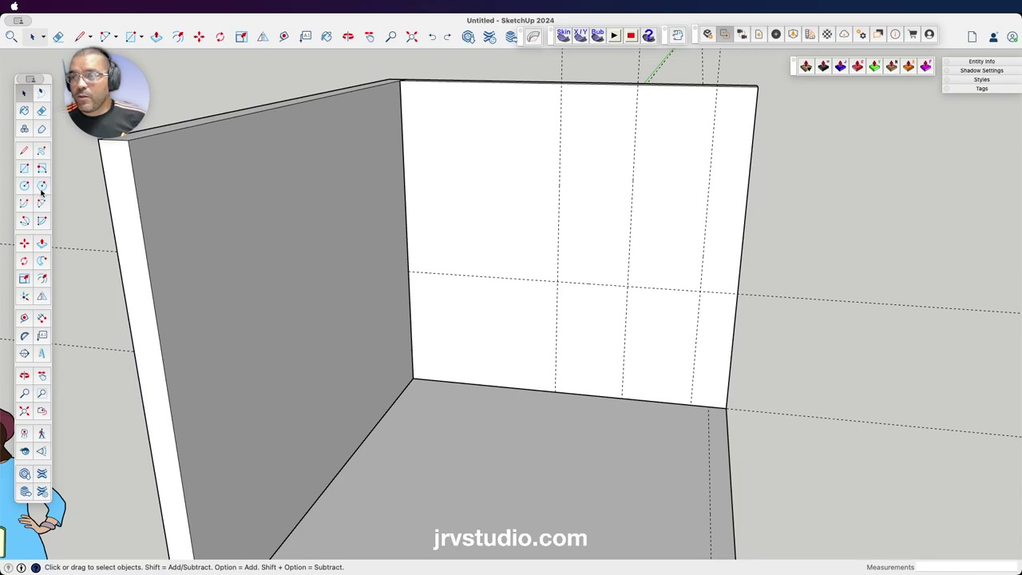
- Place a horizontal guide 2" below the wall's top edge
left_click(24, 317)
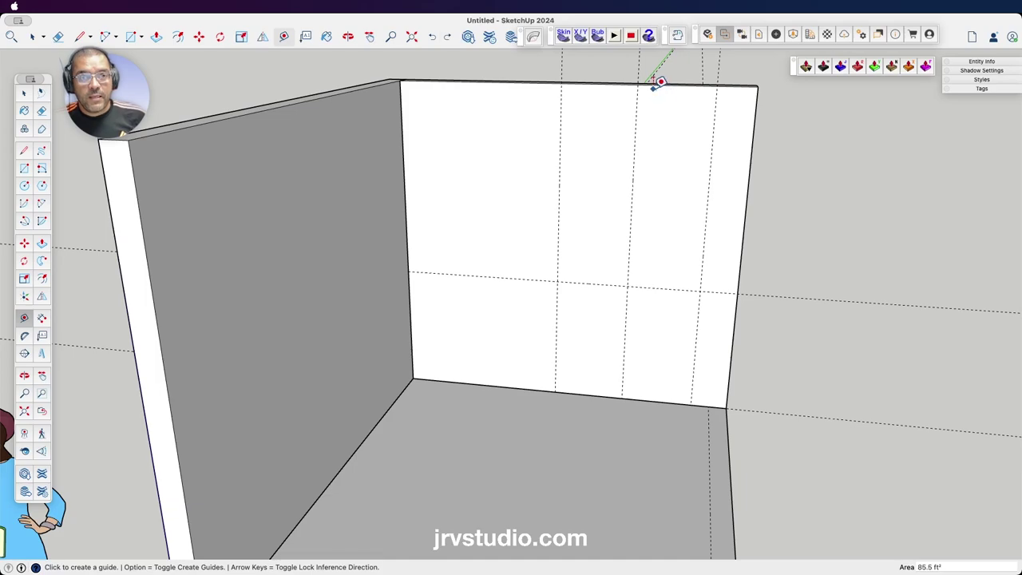
left_click(653, 83)
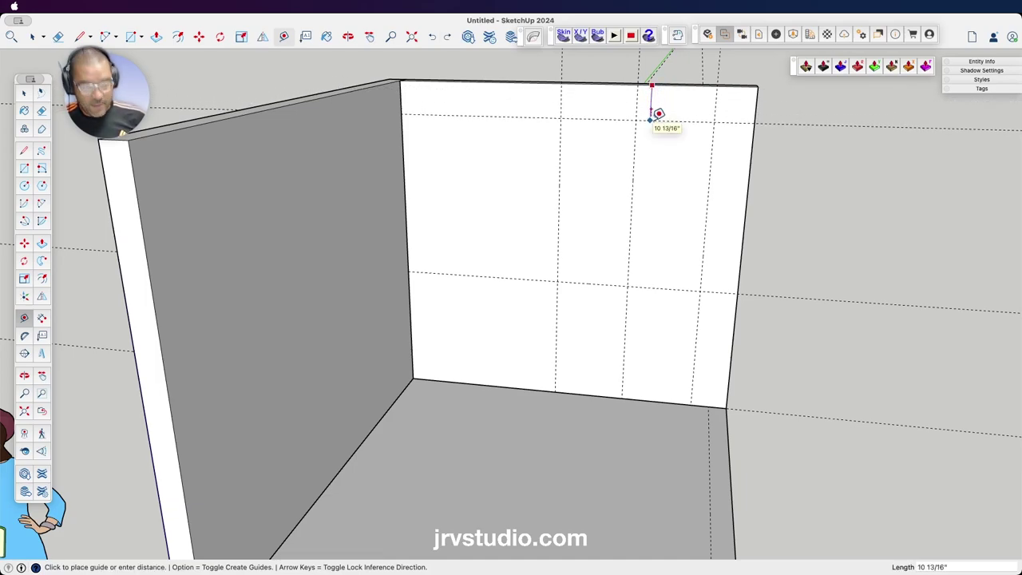
type("2")
key("Return")
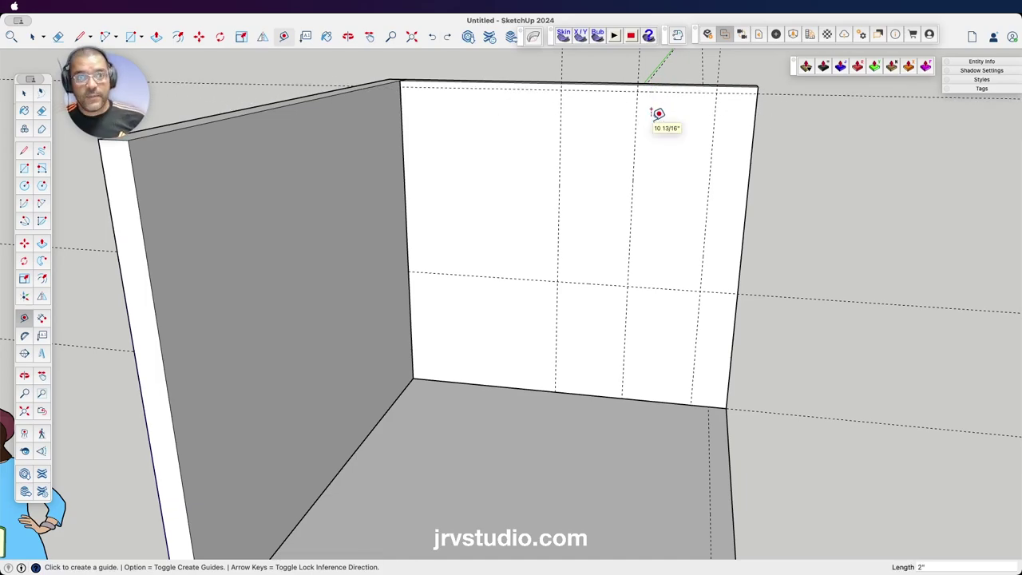
key("o")
mouse_move(679, 121)
left_mouse_down()
mouse_move(550, 87)
mouse_move(674, 166)
mouse_move(666, 160)
left_mouse_up()
key("space")
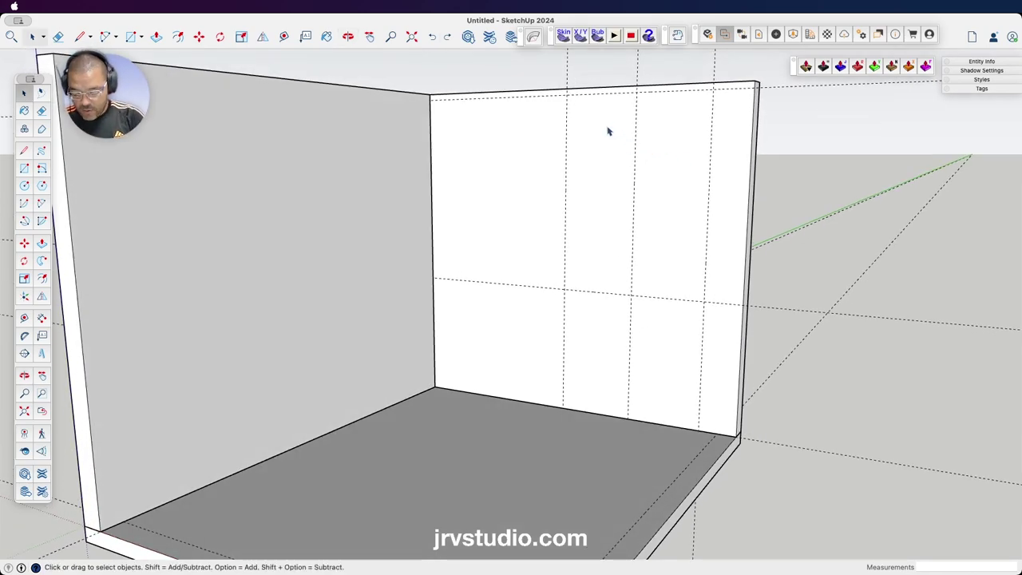
- Draw the window rectangle from the top guide intersection to the lower opposite one
key("r")
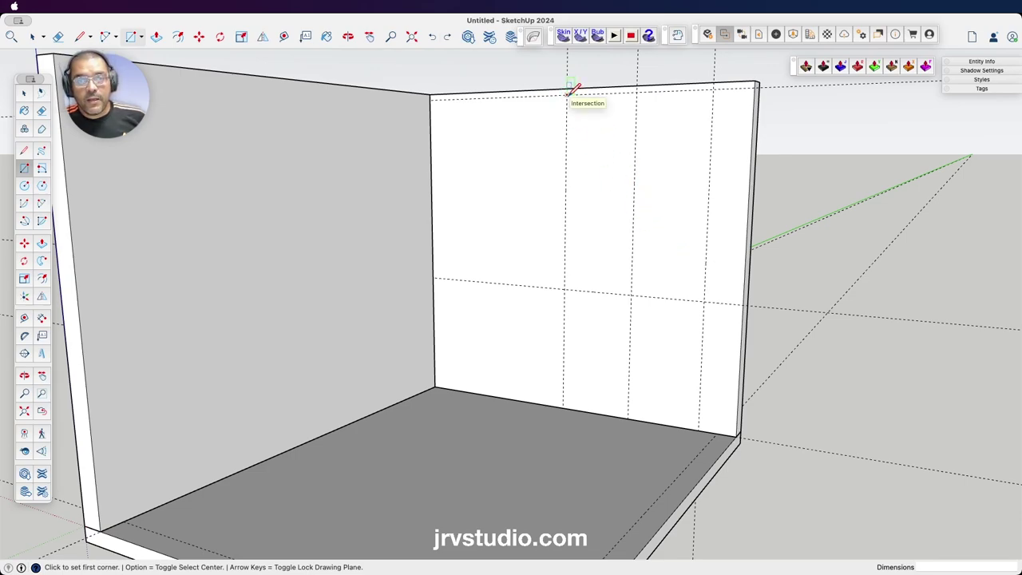
left_click(568, 94)
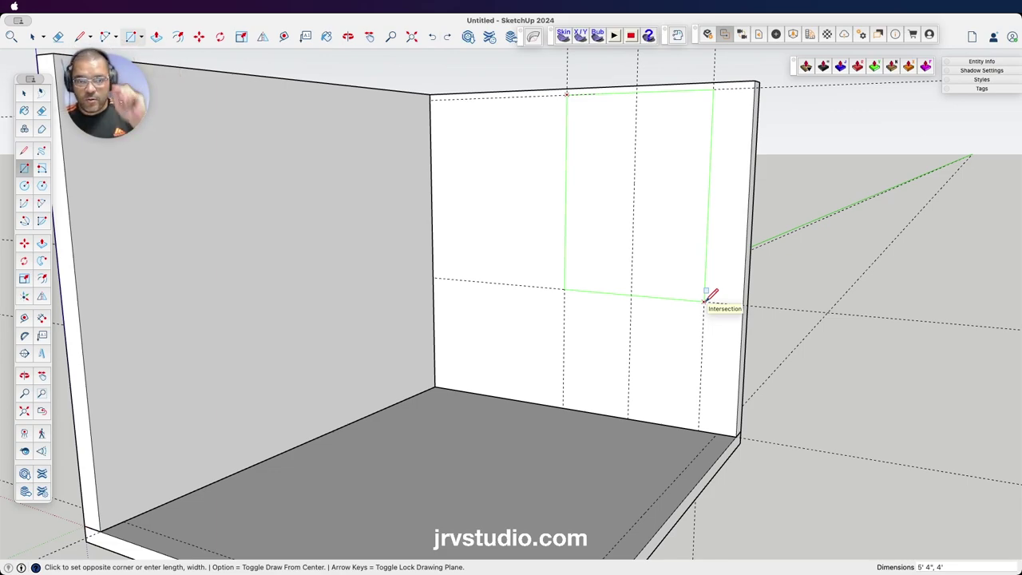
left_click(704, 301)
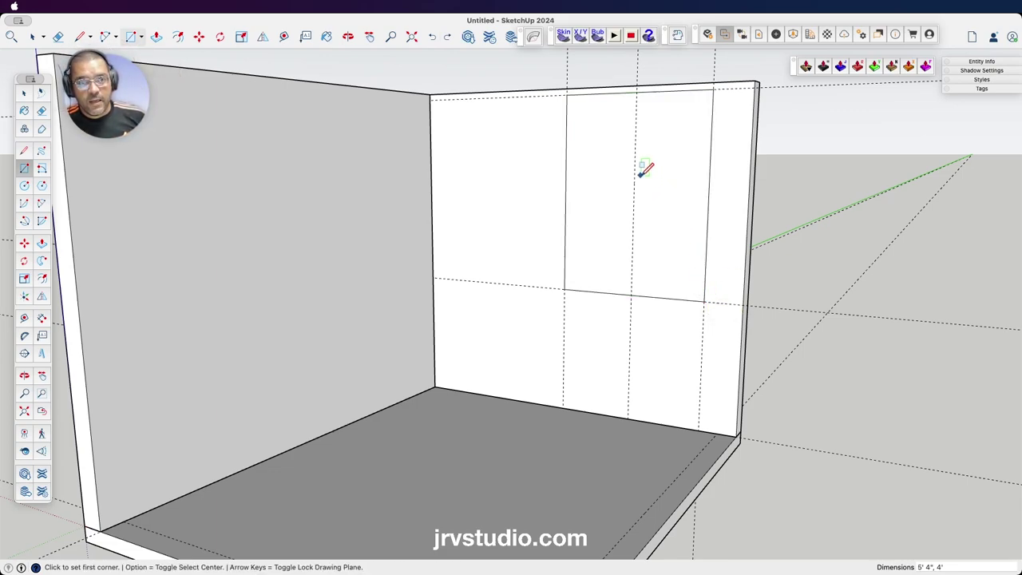
key("space")
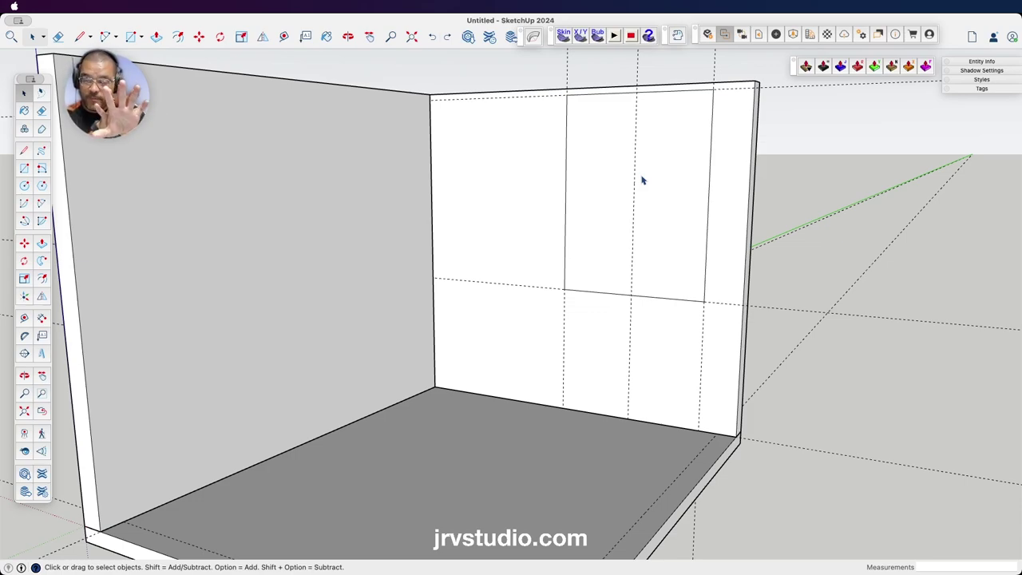
- Select the new window face, checking it against the surrounding wall face
left_click(685, 183)
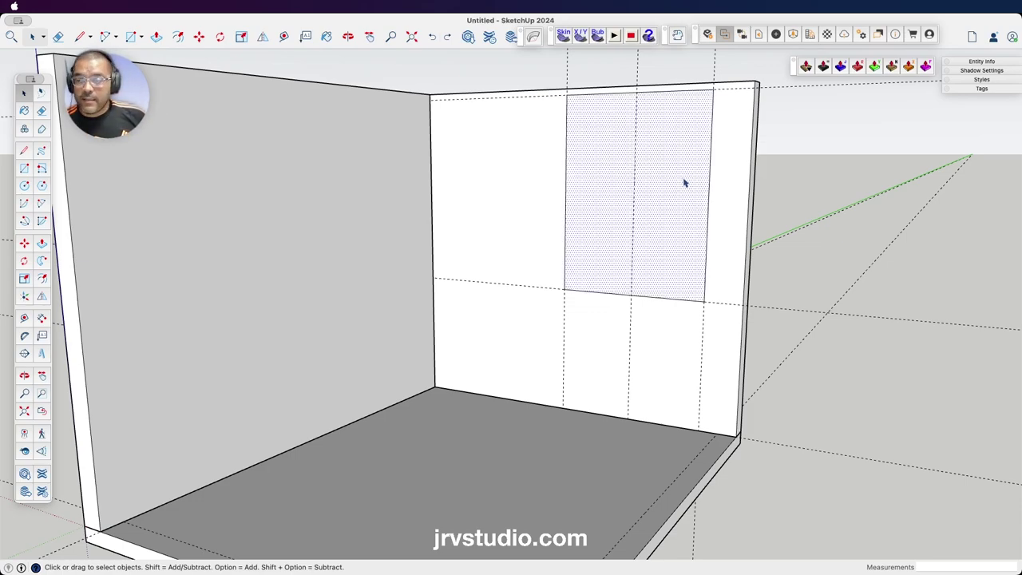
left_click(733, 176)
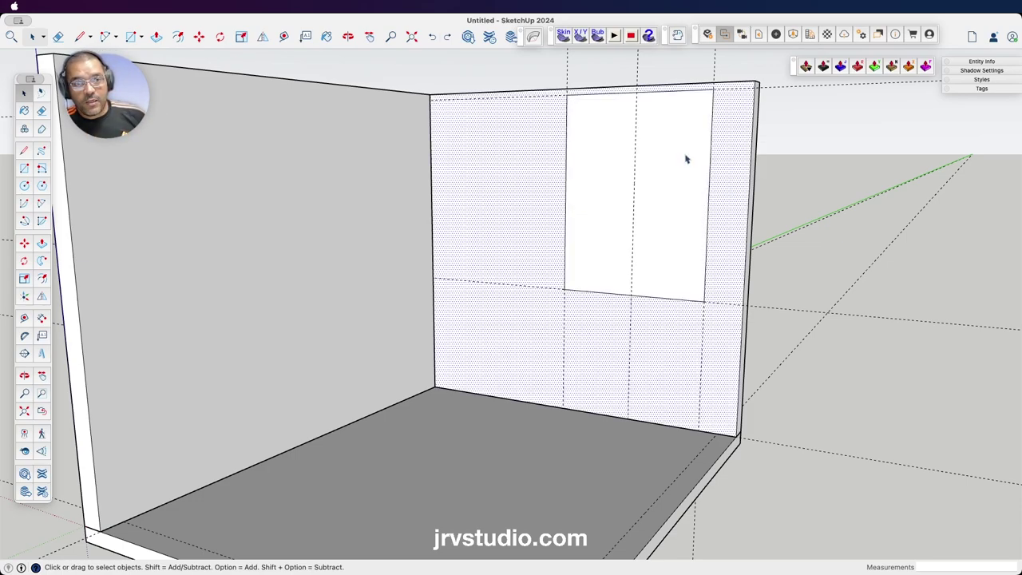
left_click(599, 146)
left_click(537, 142)
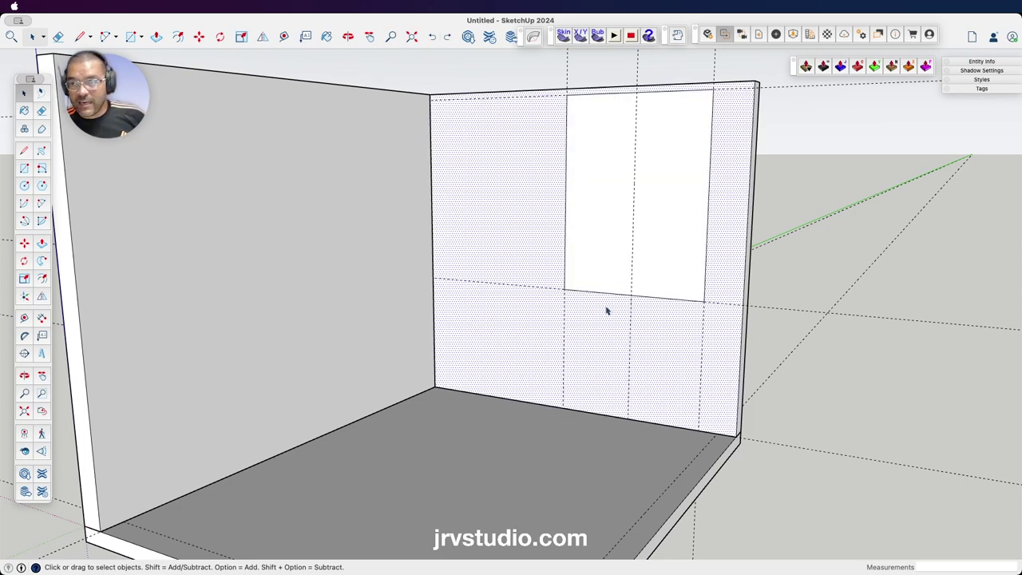
left_click(665, 159)
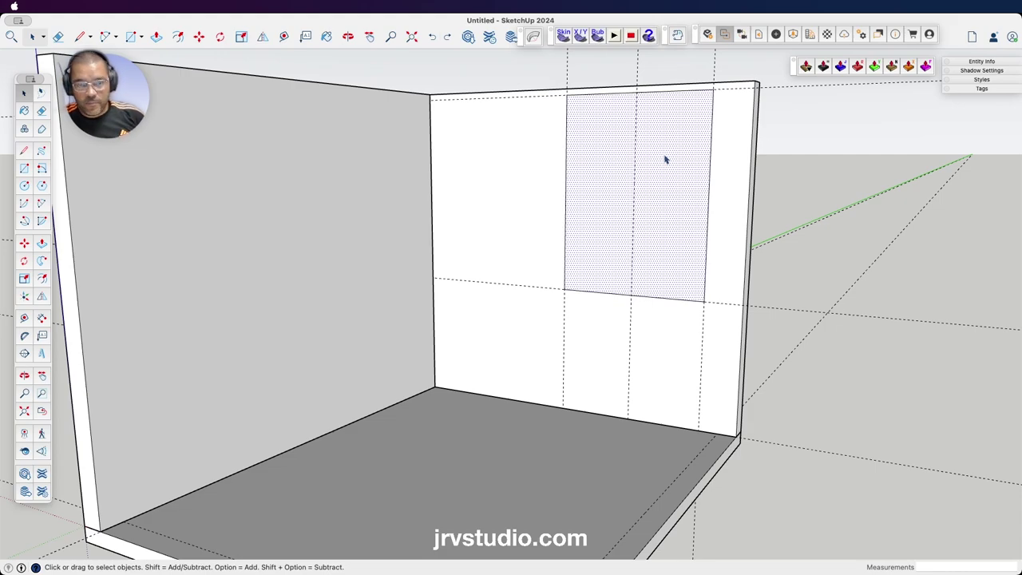
- Push the window face 6" into the wall and through it, opening the window
key("p")
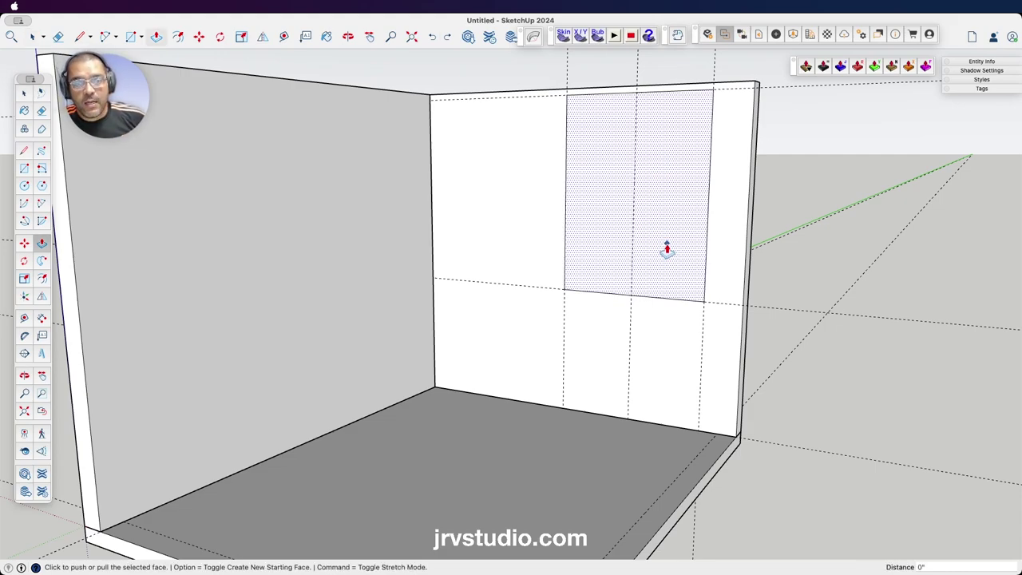
left_click(668, 246)
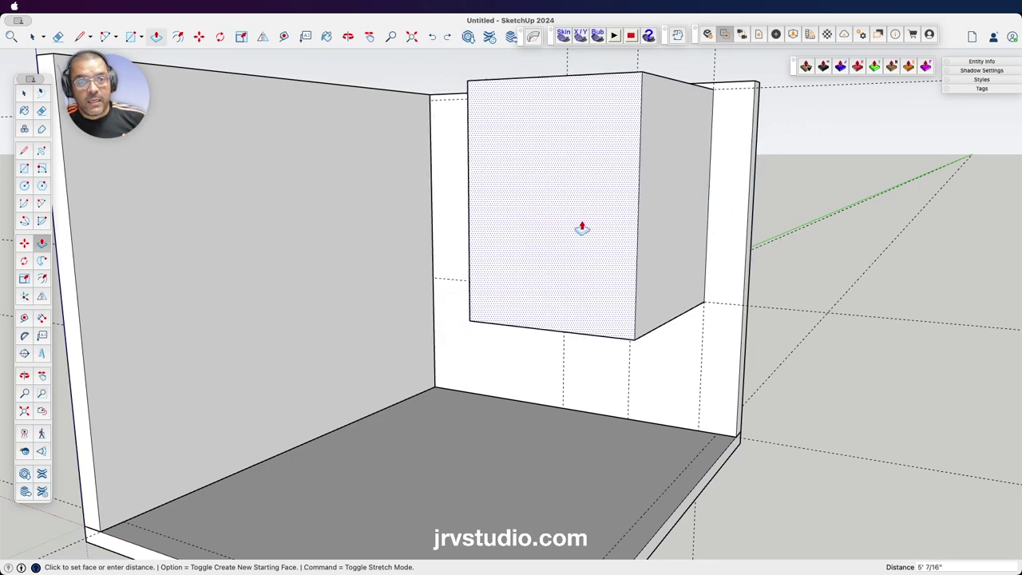
type("6")
key("Return")
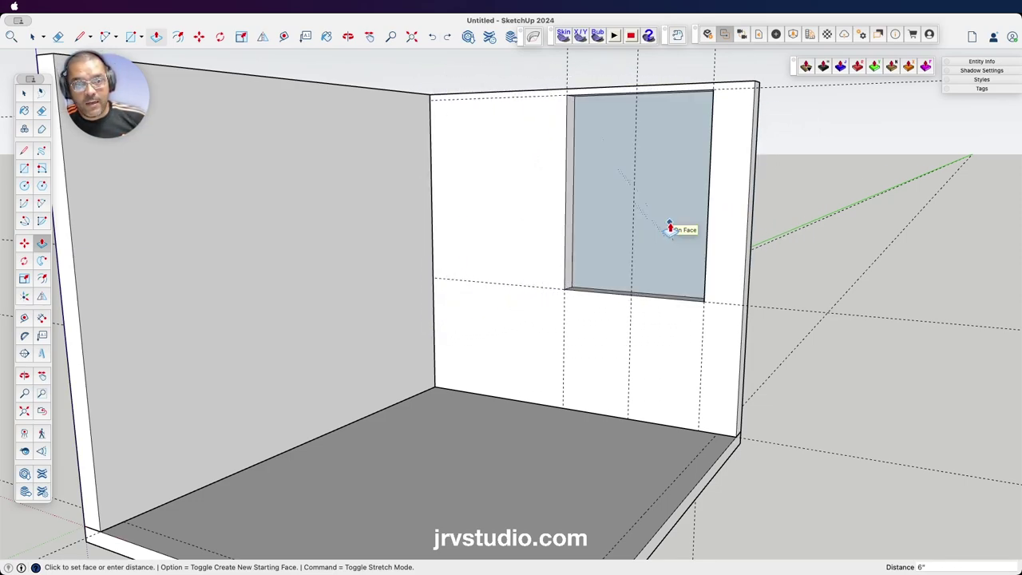
double_click(670, 229)
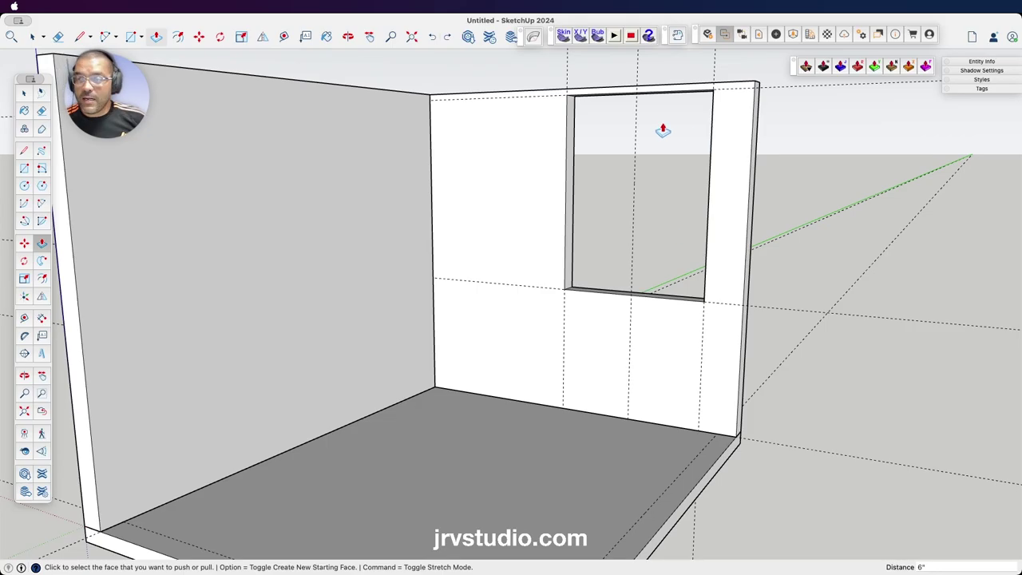
mouse_move(689, 209)
middle_mouse_down()
mouse_move(384, 238)
mouse_move(344, 191)
mouse_move(342, 153)
mouse_move(535, 125)
mouse_move(561, 242)
mouse_move(675, 296)
mouse_move(729, 286)
mouse_move(743, 208)
mouse_move(647, 180)
mouse_move(641, 279)
mouse_move(607, 260)
middle_mouse_up()
- Select the guides crossing the window wall and those to its right
mouse_move(608, 260)
left_mouse_down()
mouse_move(598, 279)
mouse_move(599, 253)
left_mouse_up()
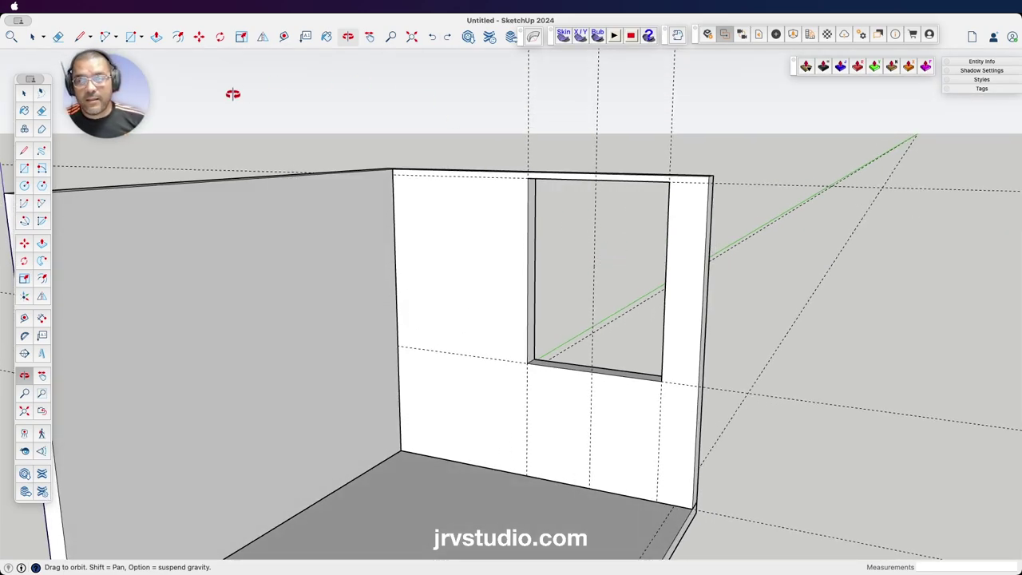
left_click(24, 94)
left_click_drag(704, 64, 469, 110)
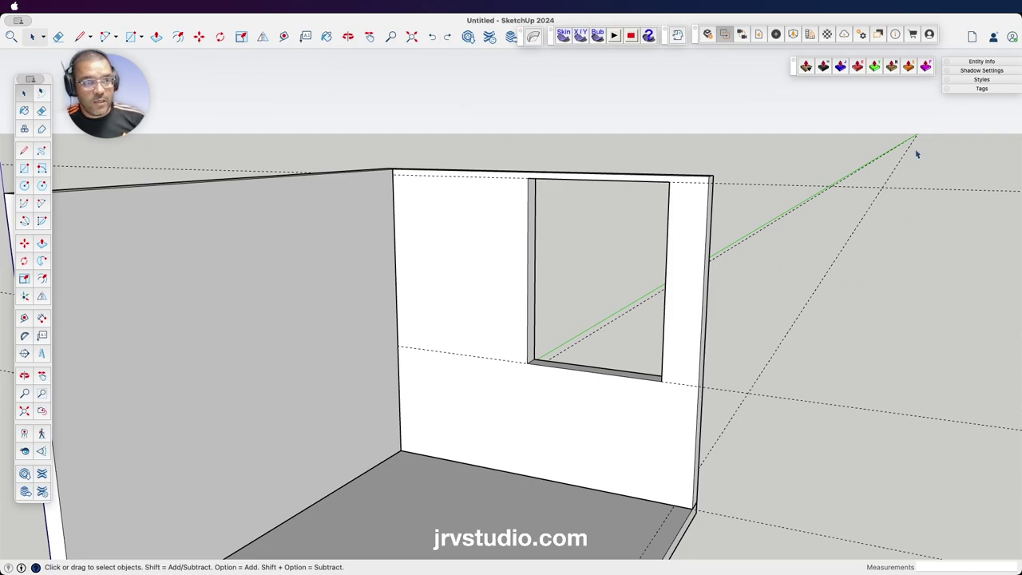
left_click_drag(941, 120, 882, 222)
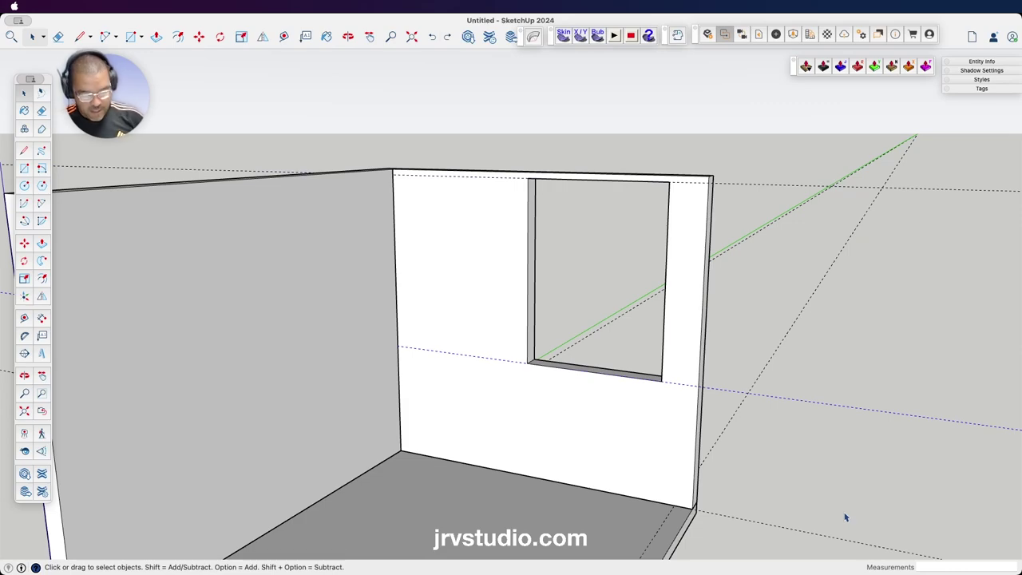
left_click(951, 187)
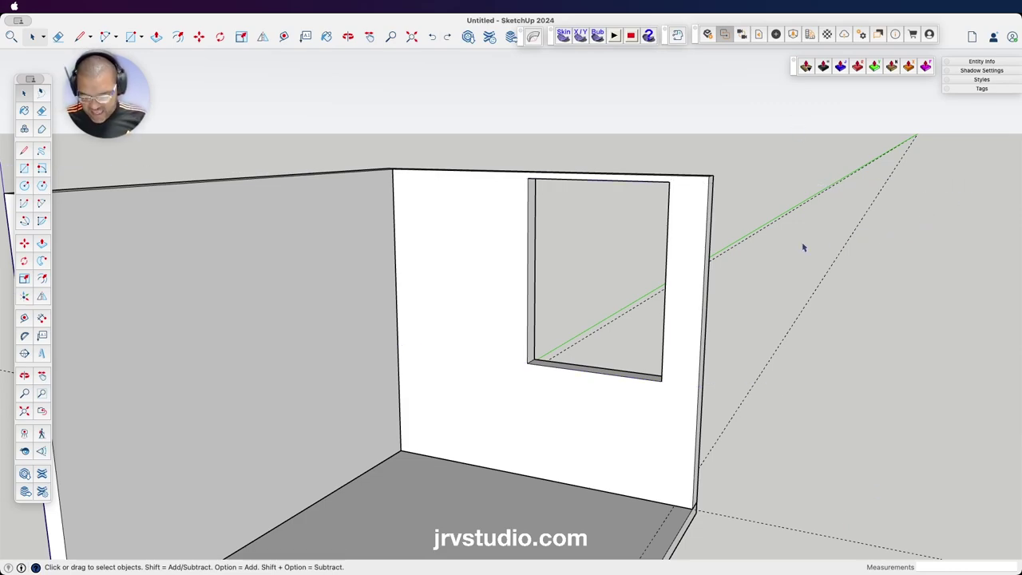
- Pan and orbit to face the window wall directly
key("h")
mouse_move(679, 258)
left_mouse_down()
mouse_move(768, 216)
mouse_move(459, 241)
mouse_move(434, 171)
mouse_move(642, 247)
mouse_move(741, 362)
mouse_move(699, 306)
mouse_move(778, 296)
left_mouse_up()
key("o")
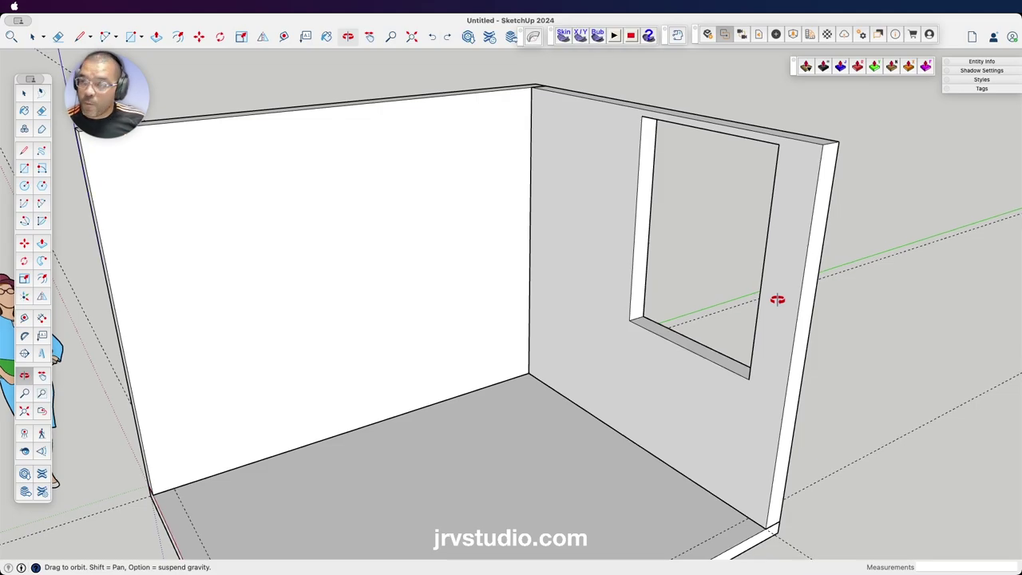
mouse_move(662, 335)
left_mouse_down()
mouse_move(756, 297)
mouse_move(664, 267)
mouse_move(703, 338)
mouse_move(500, 372)
mouse_move(428, 342)
mouse_move(386, 343)
mouse_move(543, 404)
mouse_move(625, 420)
mouse_move(607, 405)
mouse_move(714, 413)
left_mouse_up()
- Select every face of the window wall and make it one group
key("space")
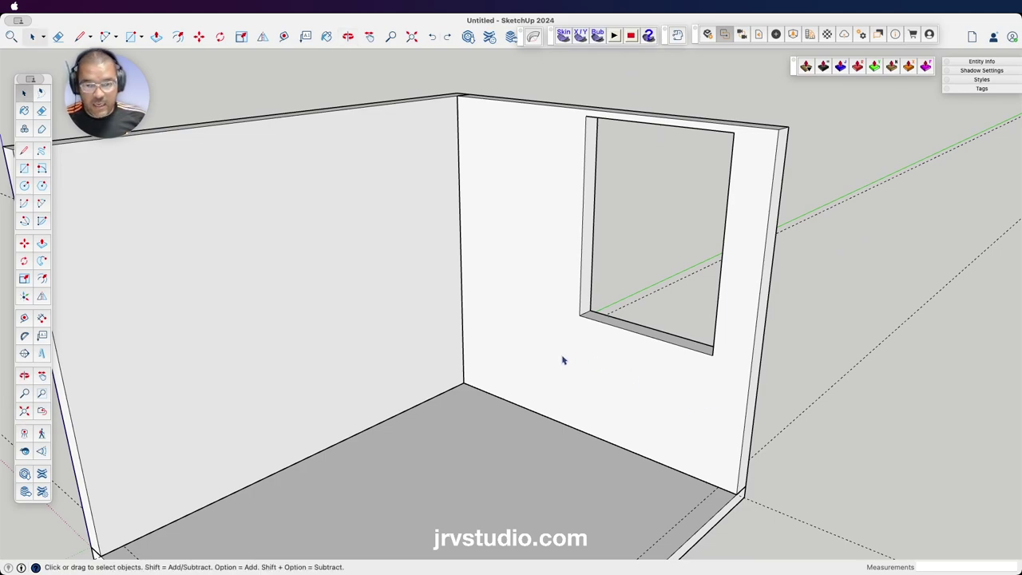
triple_click(551, 342)
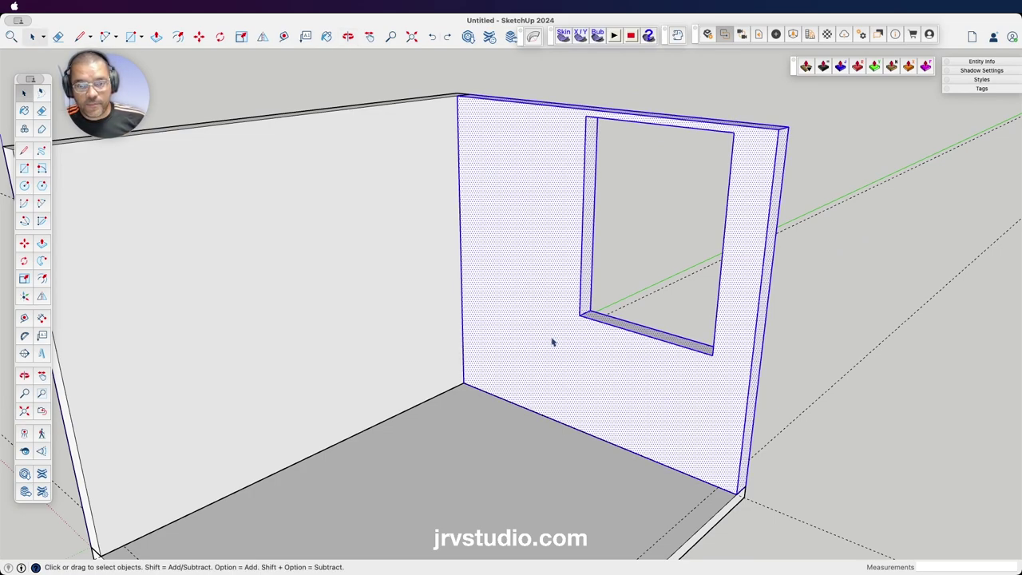
right_click(551, 341)
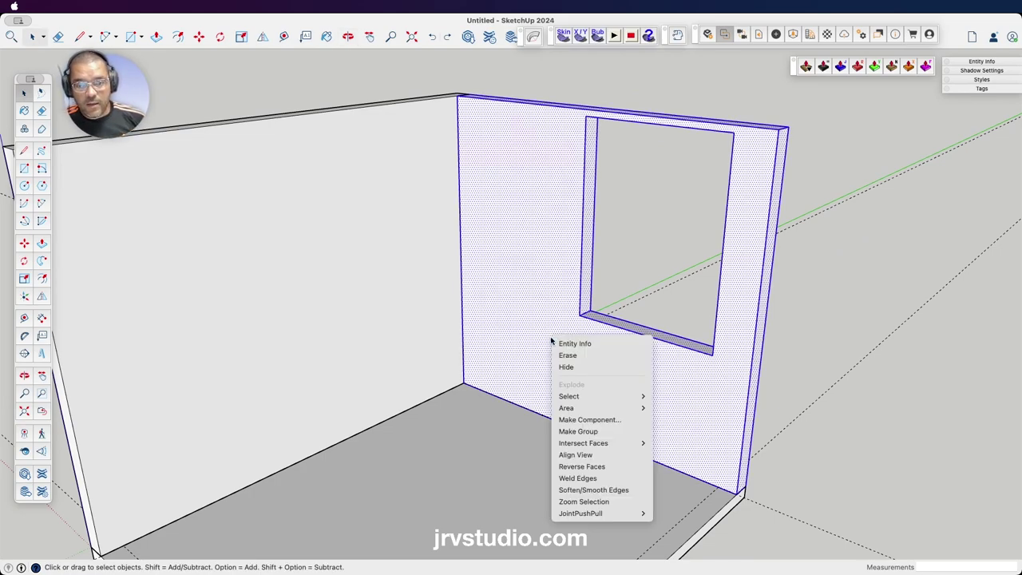
left_click(579, 431)
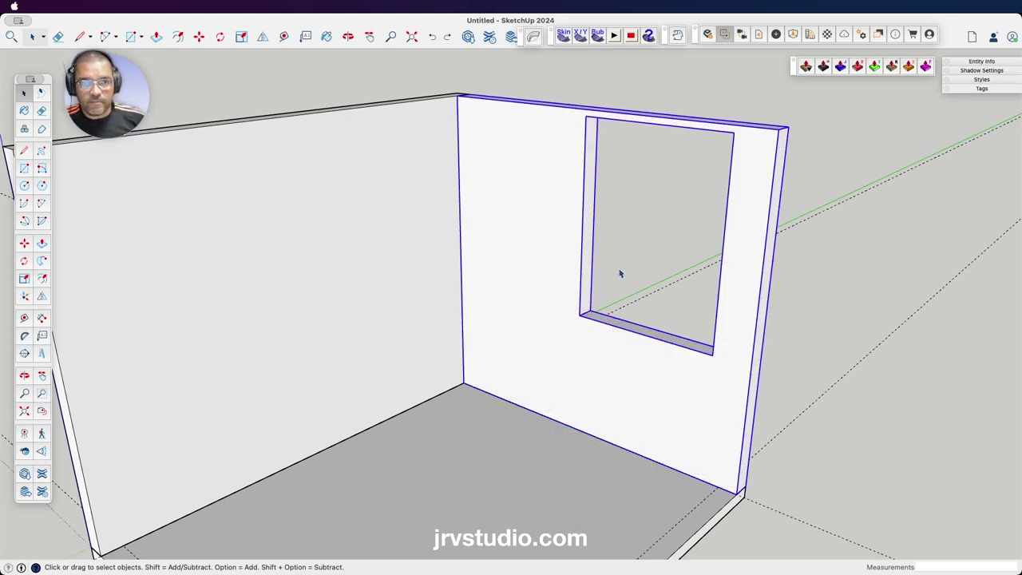
mouse_move(621, 274)
middle_mouse_down()
mouse_move(632, 248)
mouse_move(665, 260)
mouse_move(607, 244)
mouse_move(689, 278)
middle_mouse_up()
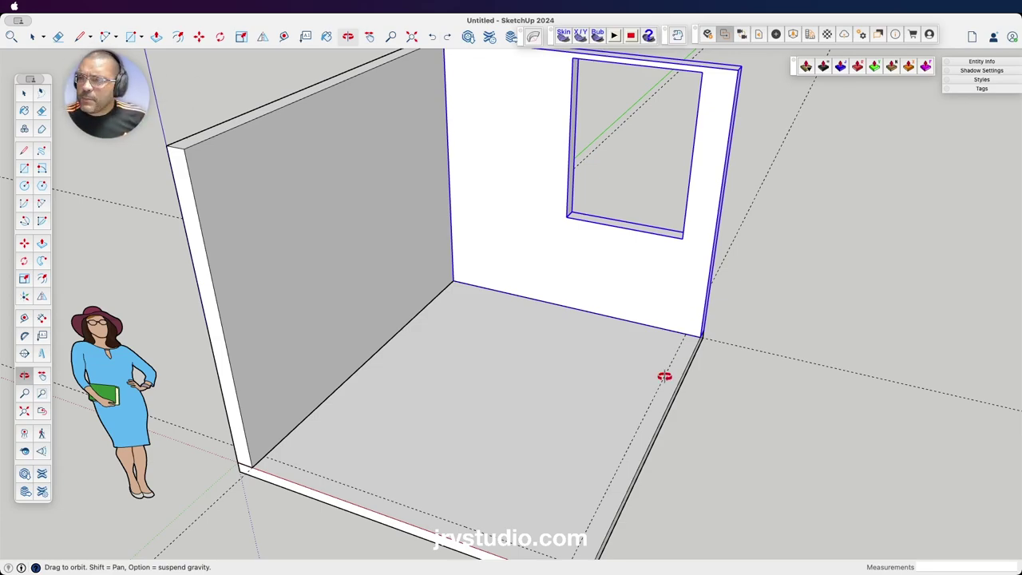
- Draw a thin rectangle along the slab's left edge as the new wall's footprint
mouse_move(664, 376)
left_mouse_down()
mouse_move(673, 342)
mouse_move(653, 304)
mouse_move(541, 354)
mouse_move(591, 349)
mouse_move(543, 365)
mouse_move(575, 372)
left_mouse_up()
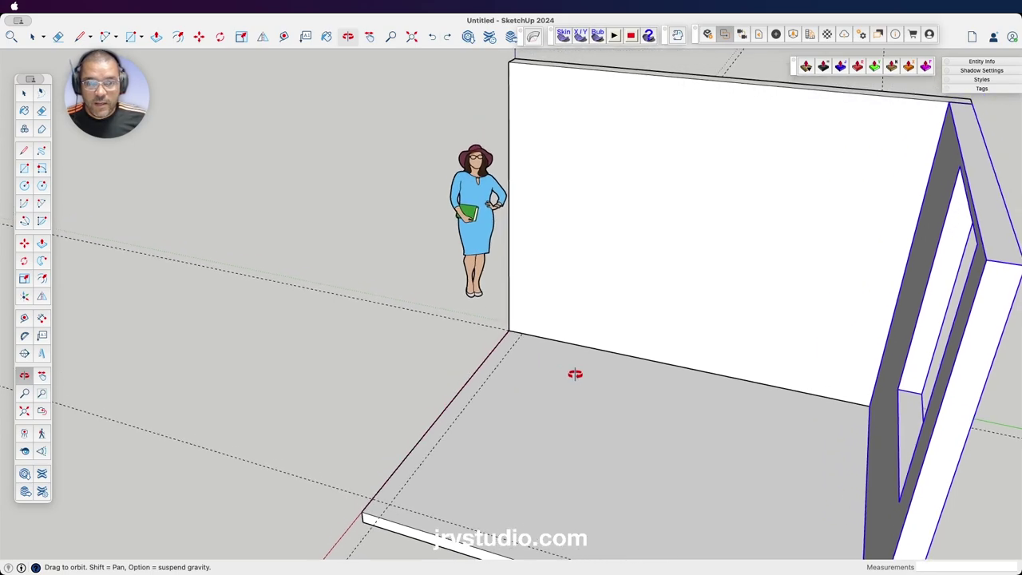
key("space")
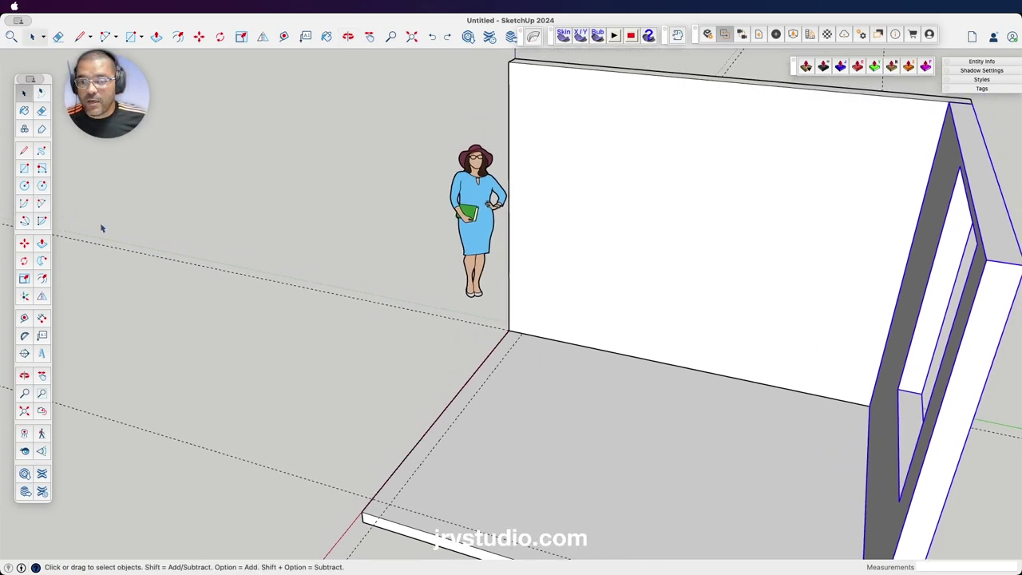
left_click(24, 168)
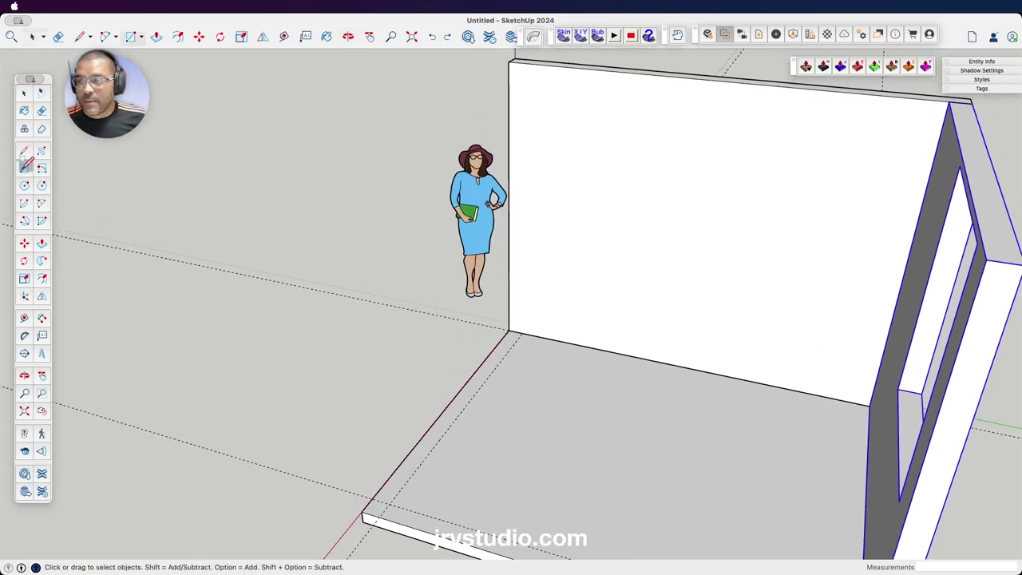
left_click(363, 511)
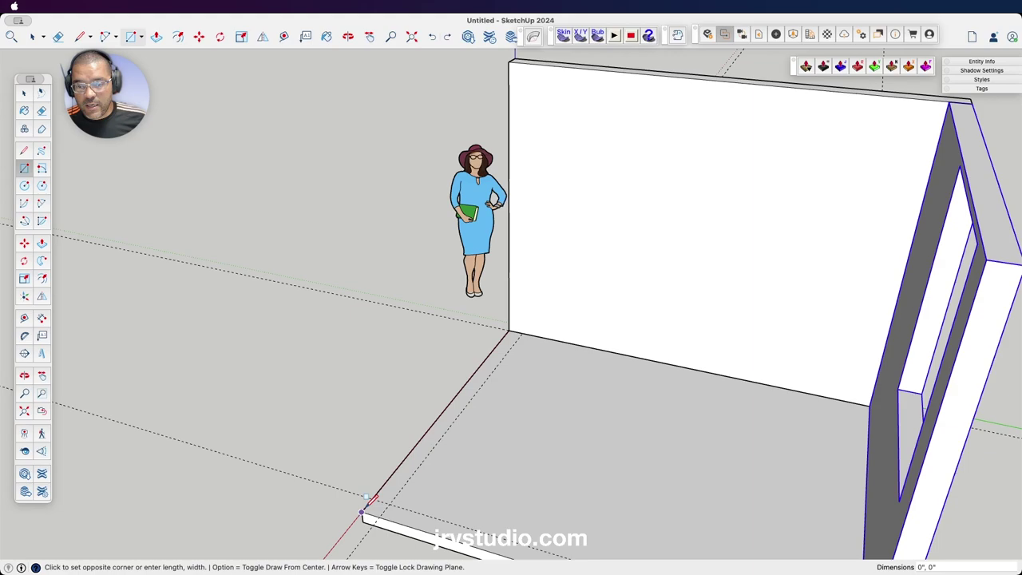
left_click(524, 322)
- Push/Pull the footprint up to the existing 9-foot wall height and view the room
key("p")
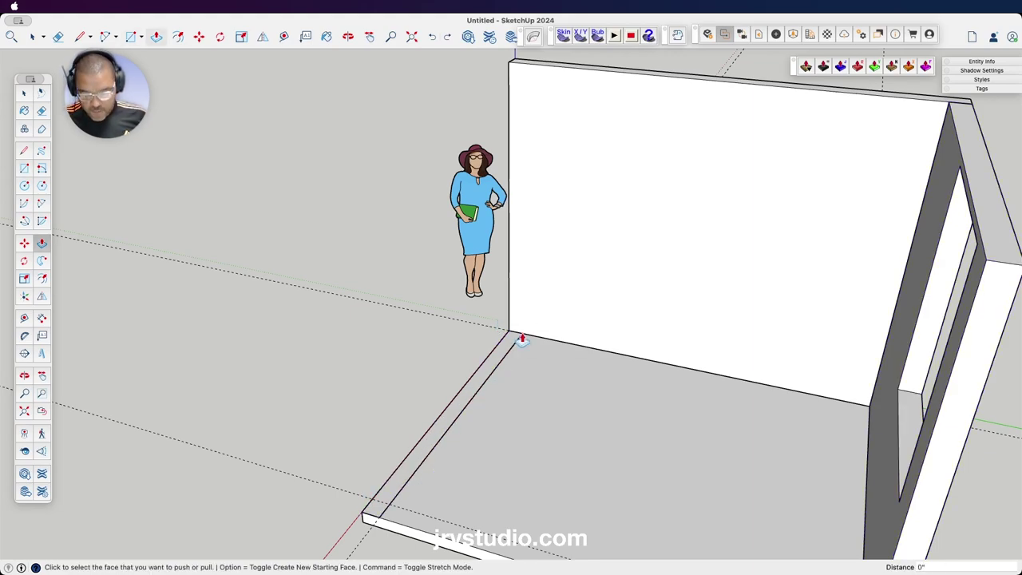
left_click(508, 345)
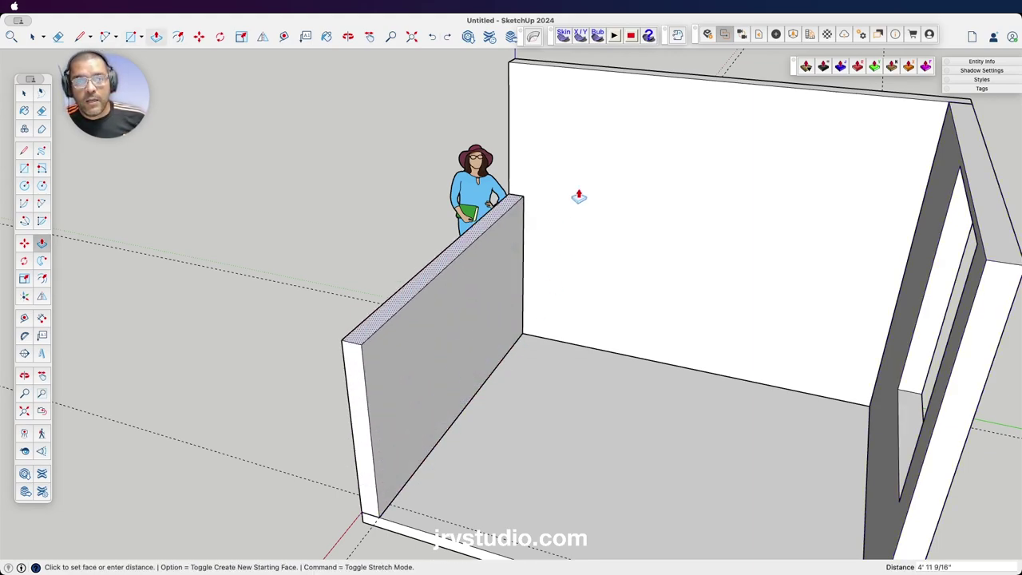
left_click(947, 106)
key("o")
mouse_move(576, 285)
left_mouse_down()
mouse_move(573, 388)
mouse_move(630, 335)
mouse_move(721, 326)
mouse_move(369, 333)
mouse_move(597, 359)
mouse_move(753, 205)
left_mouse_up()
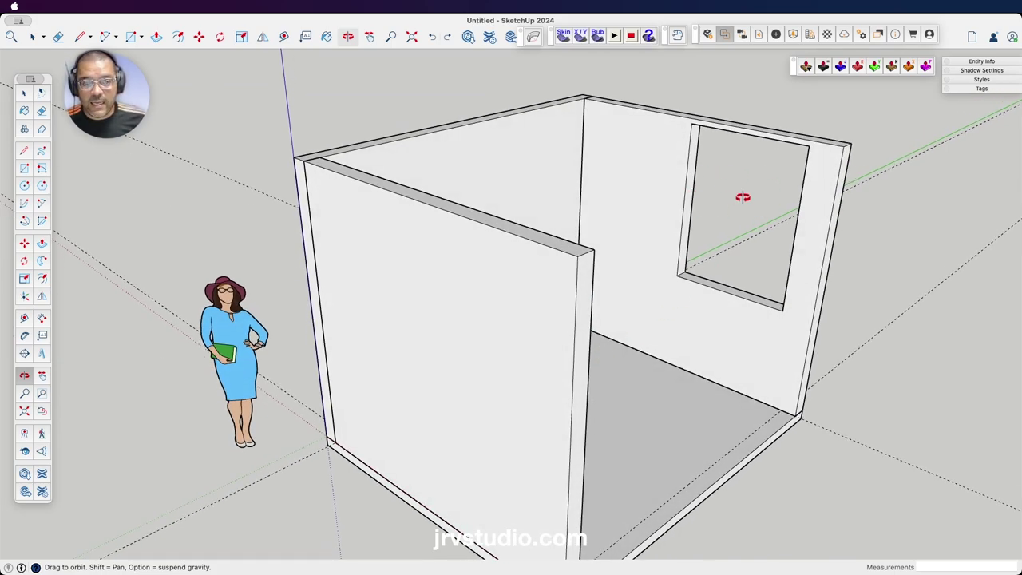
- Place two vertical guides on the front wall: 6" from its edge and 36" beyond
left_click_drag(510, 357, 593, 280)
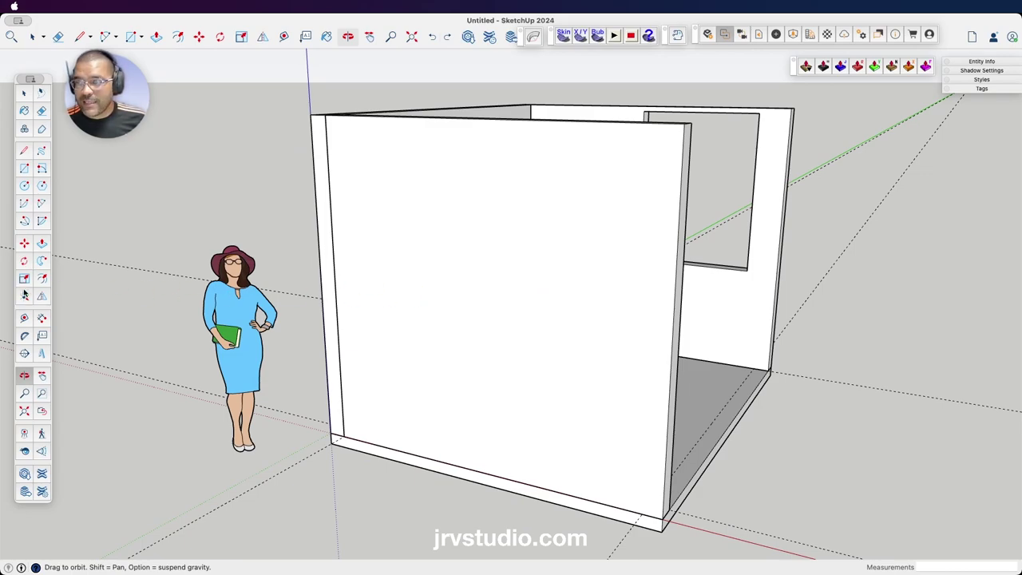
left_click(24, 317)
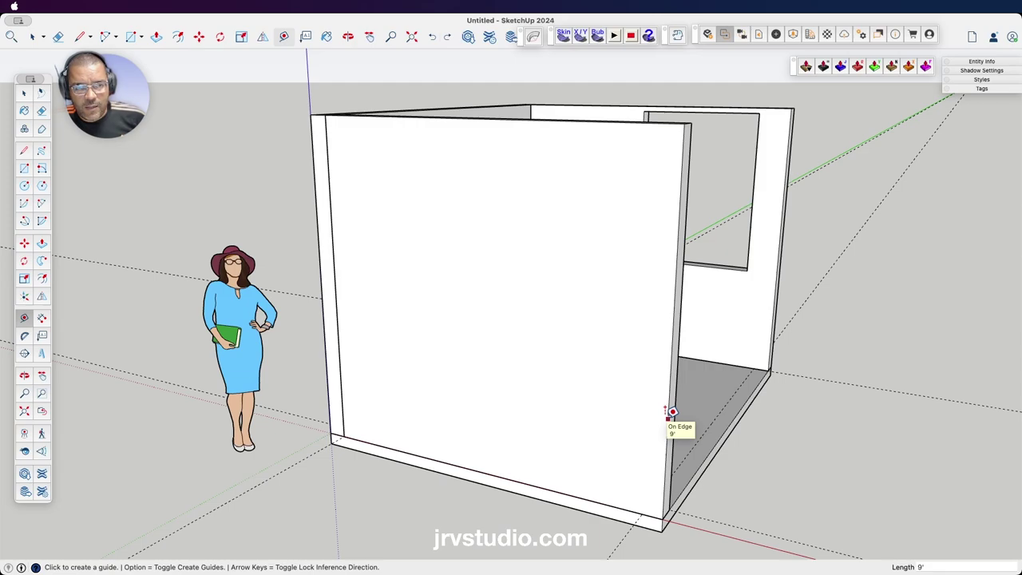
left_click(673, 411)
type("6")
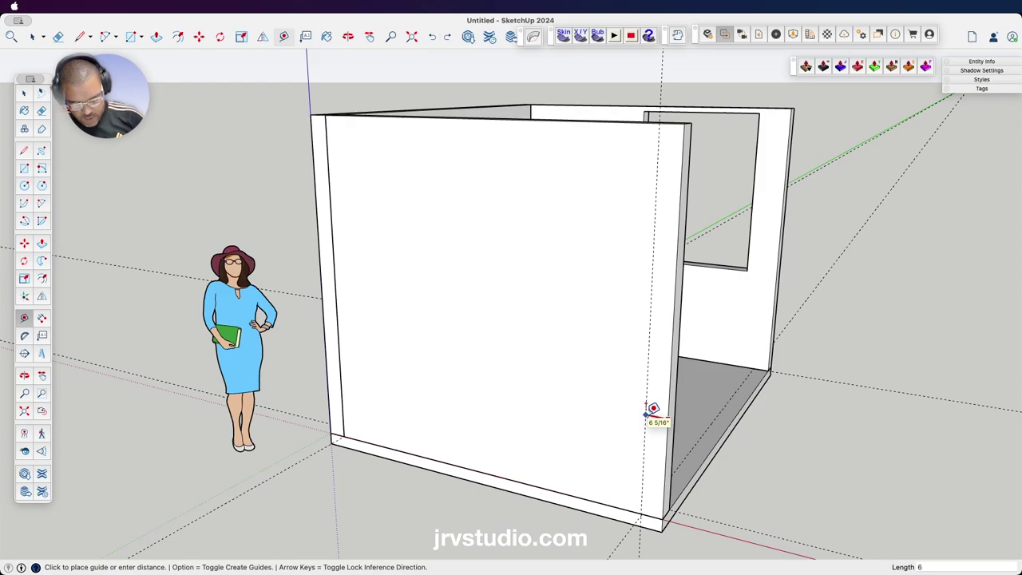
key("Return")
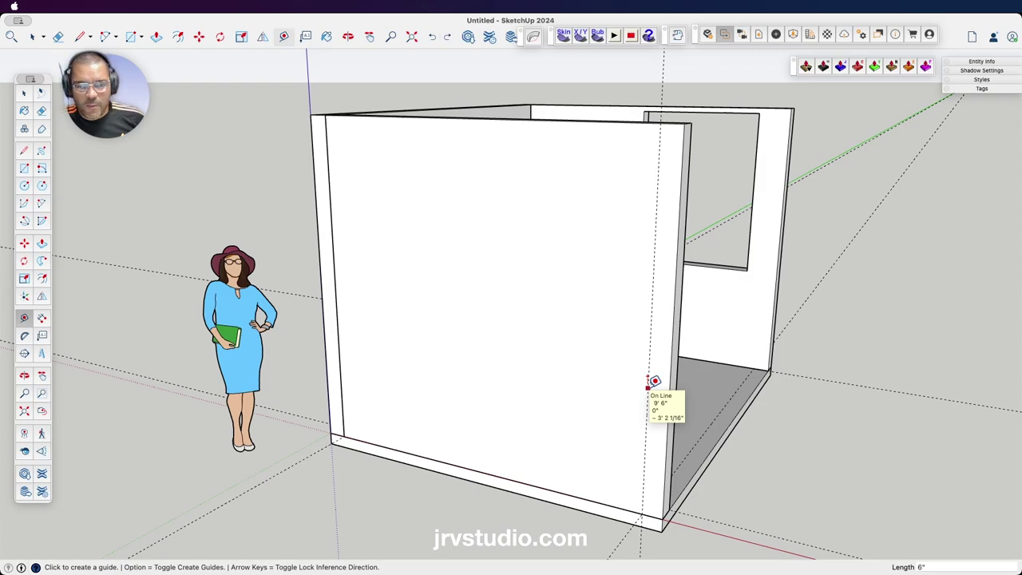
left_click(647, 387)
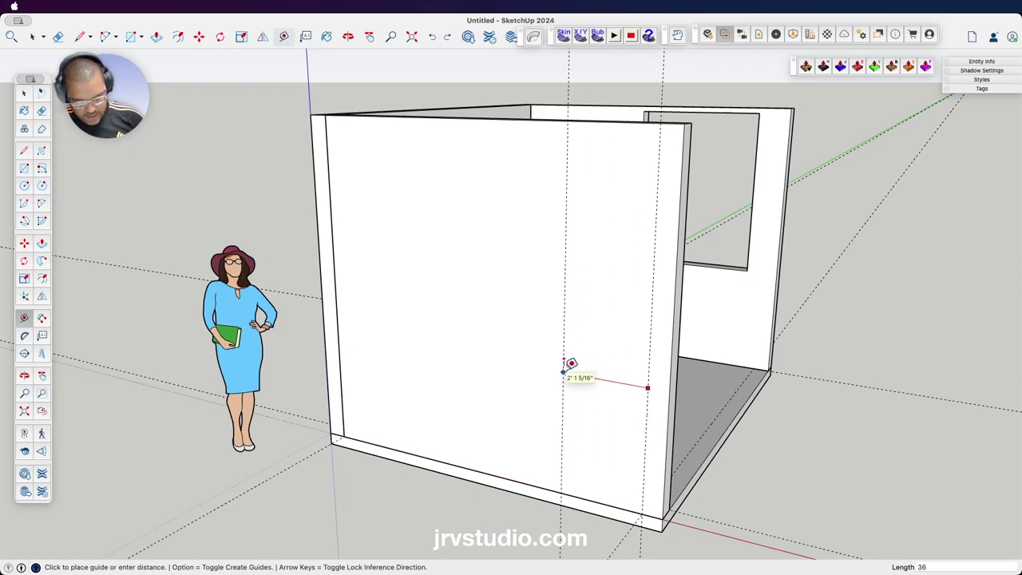
key("Return")
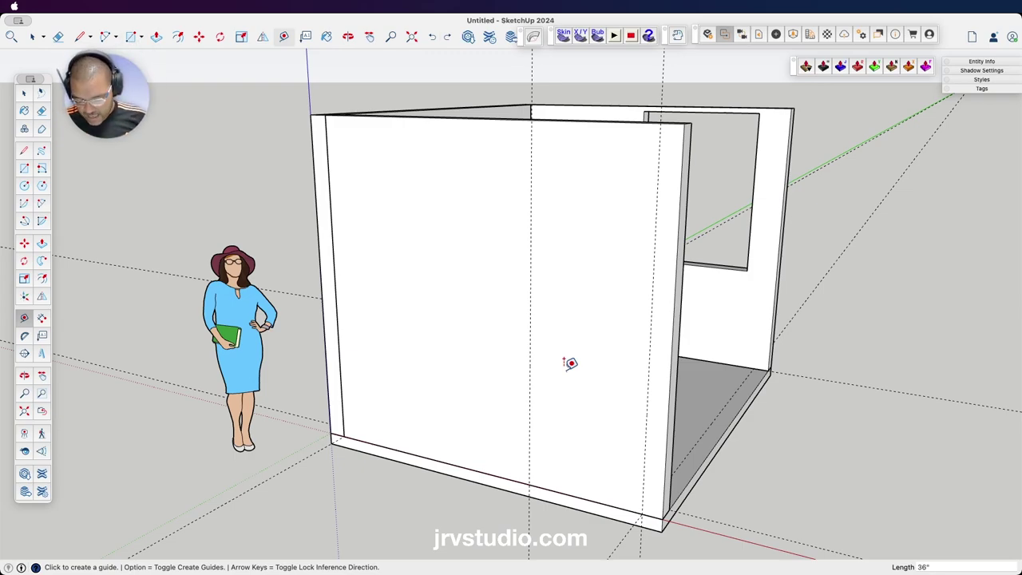
key("e")
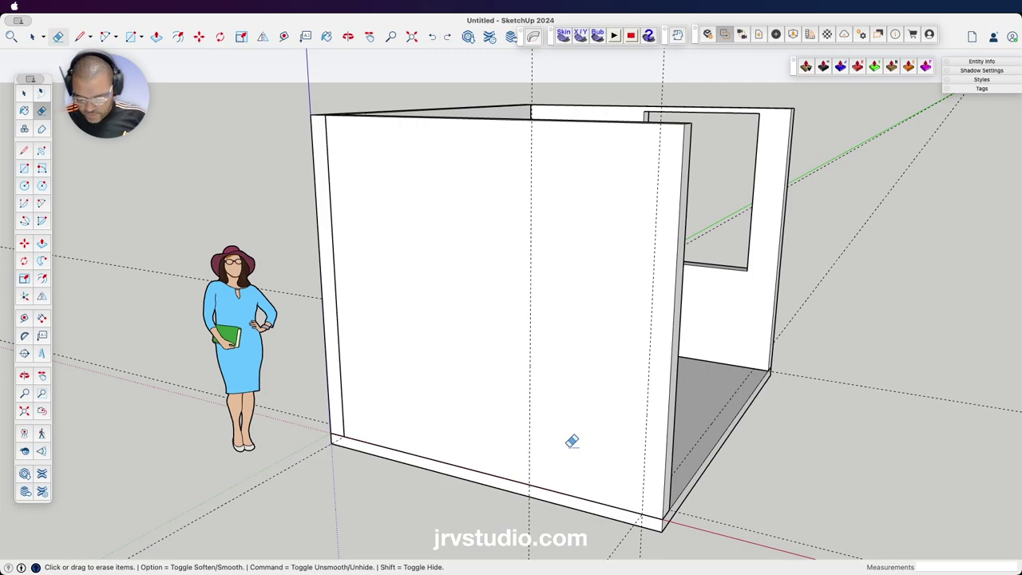
key("r")
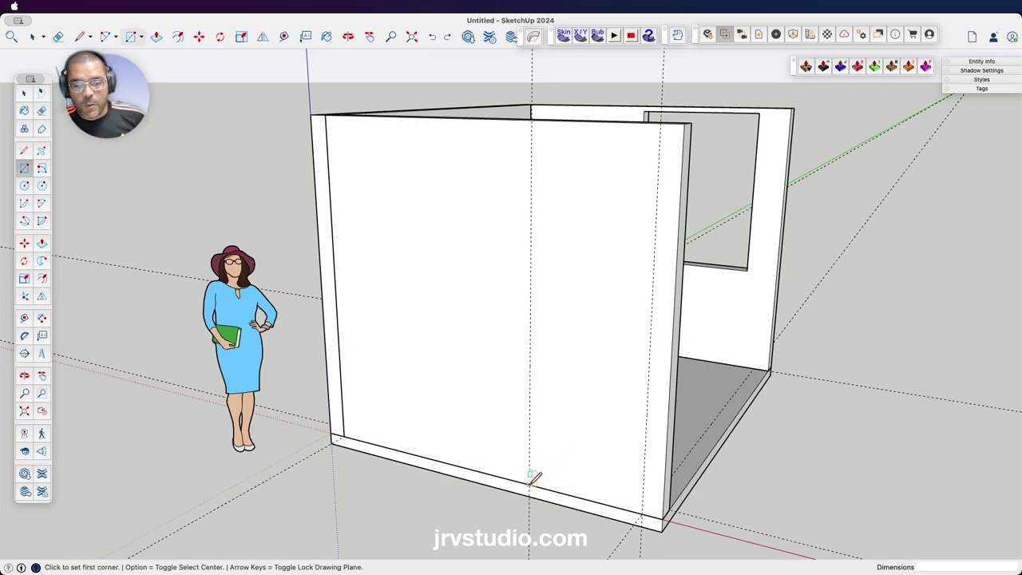
- Cut a full-height 36" doorway by pushing the rectangle between the guides 6" through the wall
left_click(529, 484)
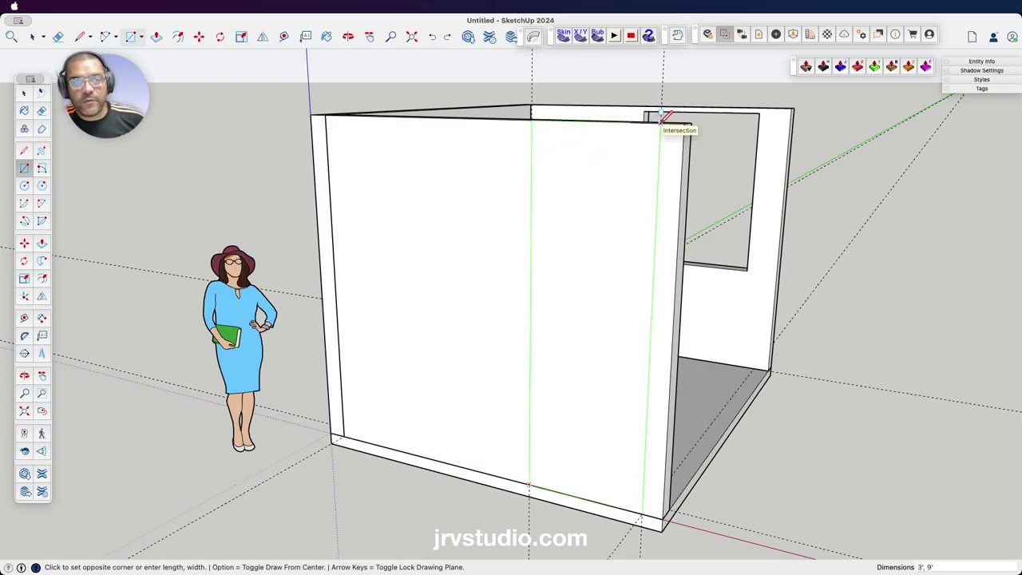
left_click(662, 117)
key("p")
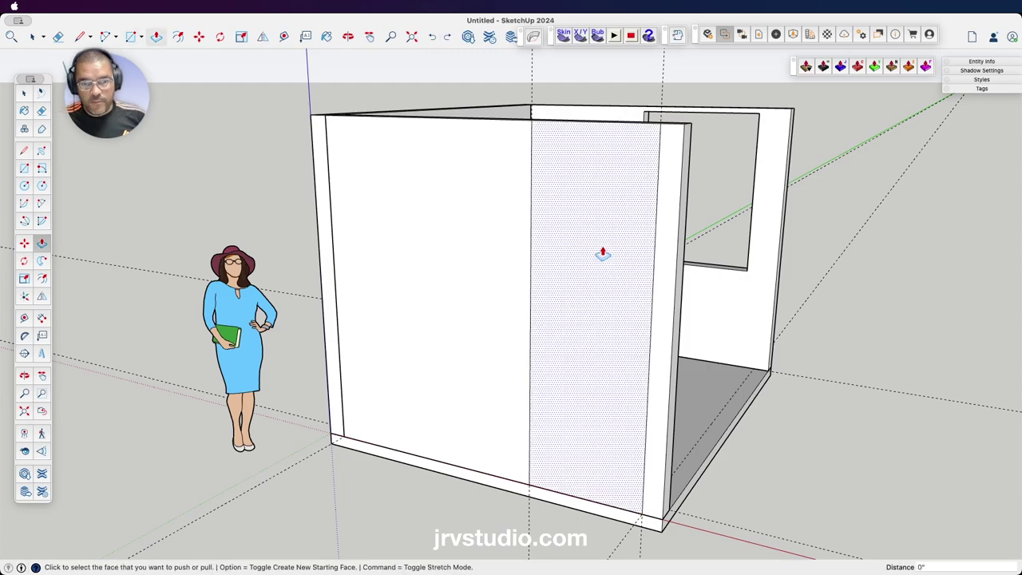
left_click(594, 255)
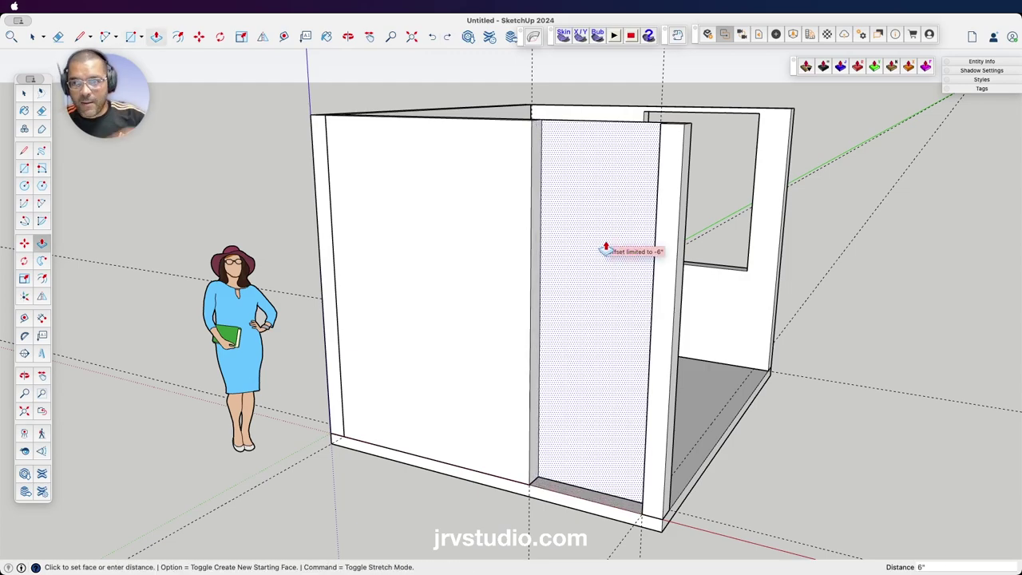
left_click(605, 248)
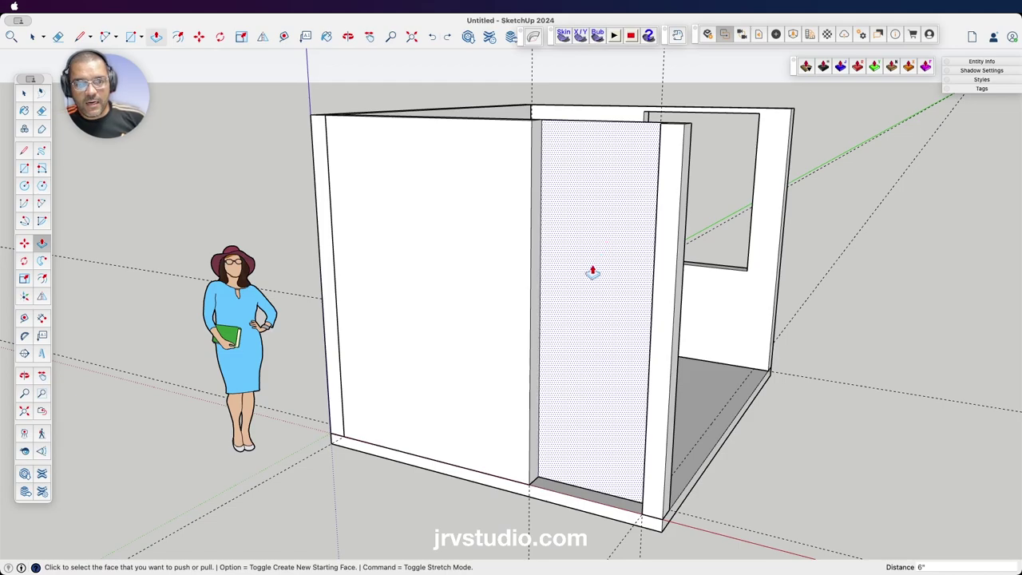
key("o")
mouse_move(606, 317)
left_mouse_down()
mouse_move(321, 445)
mouse_move(476, 426)
mouse_move(563, 394)
left_mouse_up()
- Delete the leftover doorway face and its top and bottom edges
key("space")
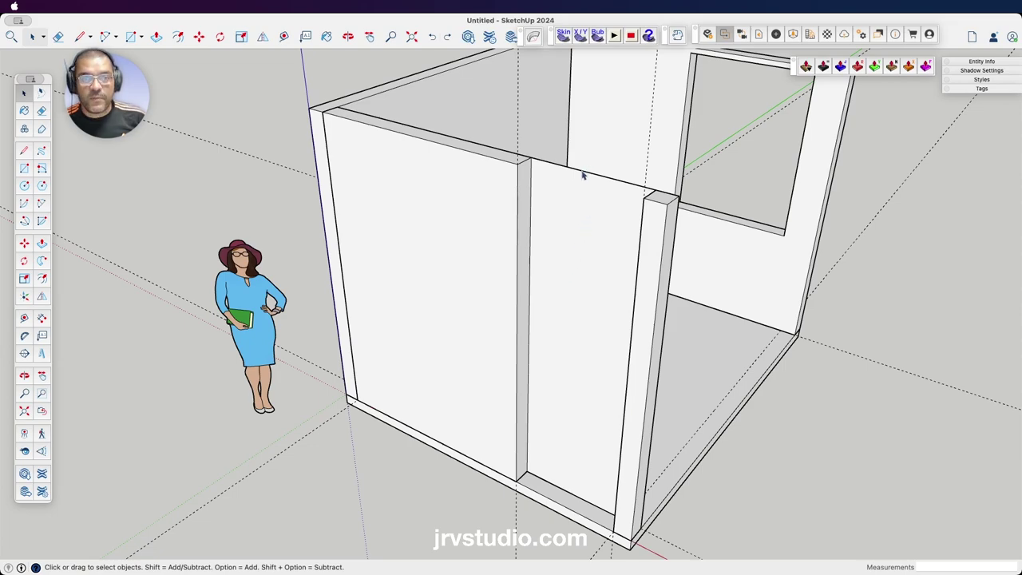
left_click(595, 190)
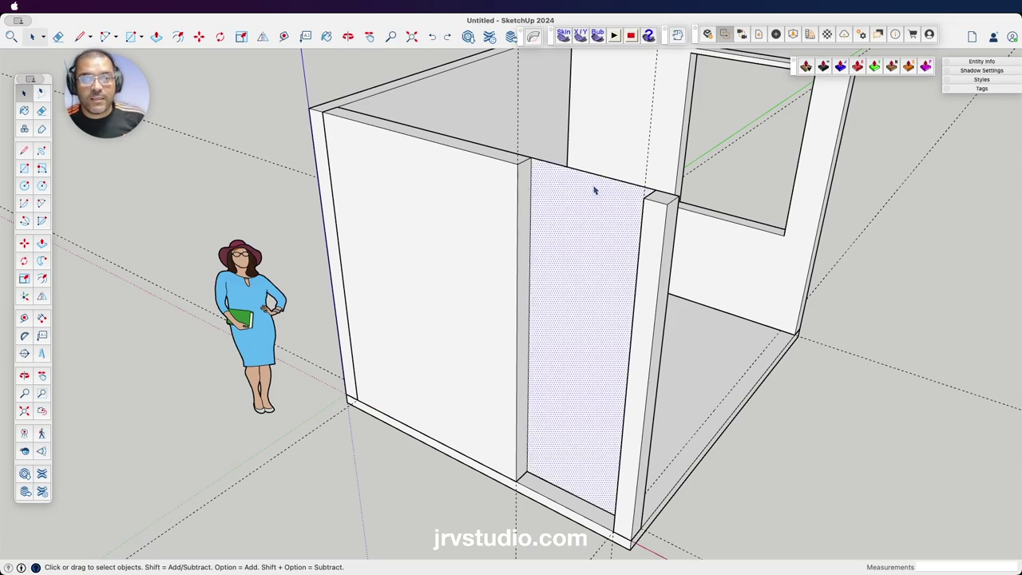
key("Delete")
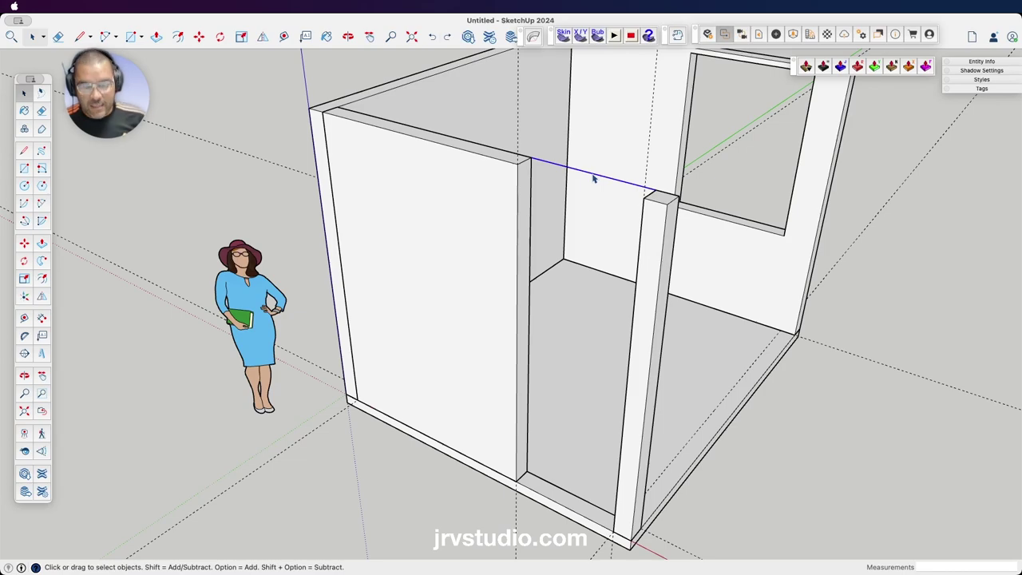
key("Delete")
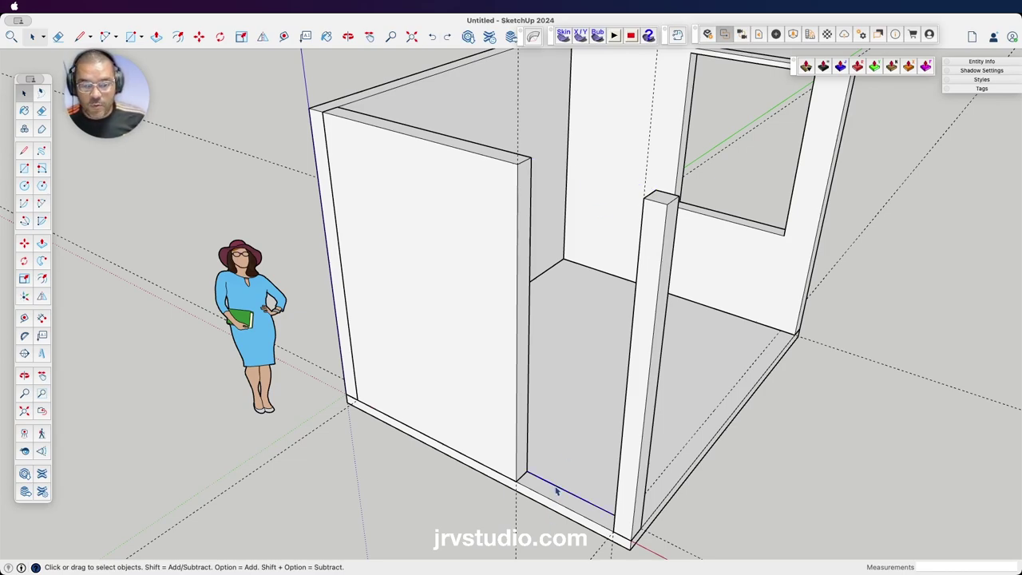
key("Delete")
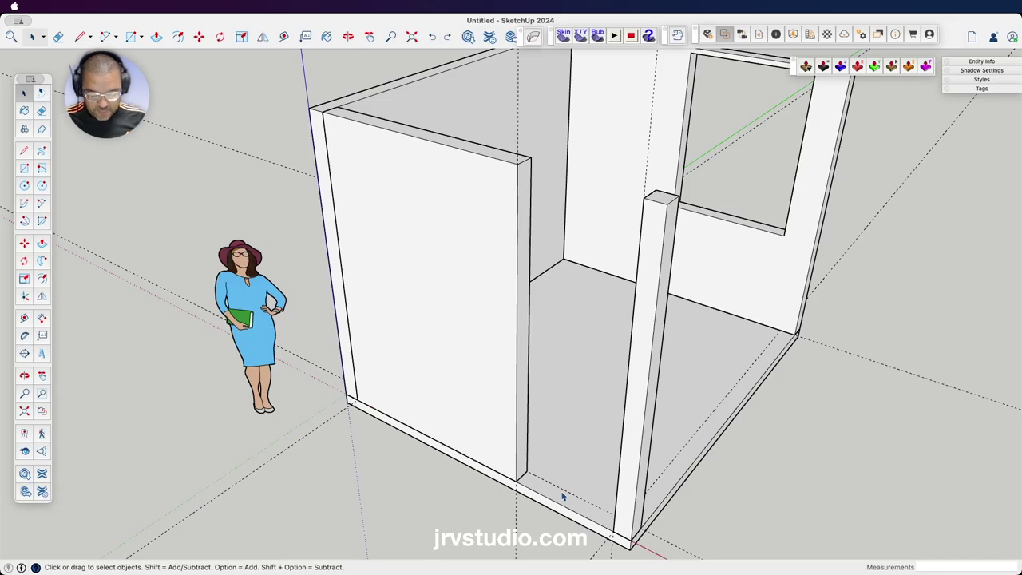
mouse_move(562, 496)
middle_mouse_down()
mouse_move(317, 349)
mouse_move(504, 369)
mouse_move(679, 354)
mouse_move(579, 310)
mouse_move(680, 283)
mouse_move(531, 312)
mouse_move(507, 342)
mouse_move(622, 233)
middle_mouse_up()
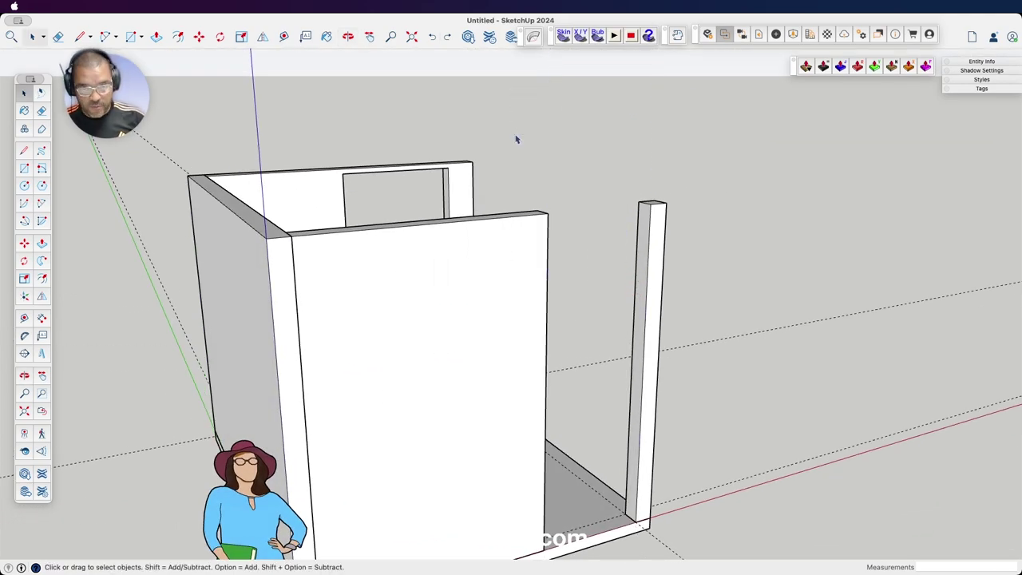
- From a low front view, delete the stray guide line across the room's base
mouse_move(636, 216)
middle_mouse_down()
mouse_move(669, 312)
mouse_move(598, 377)
mouse_move(598, 429)
mouse_move(615, 349)
mouse_move(599, 303)
mouse_move(546, 319)
middle_mouse_up()
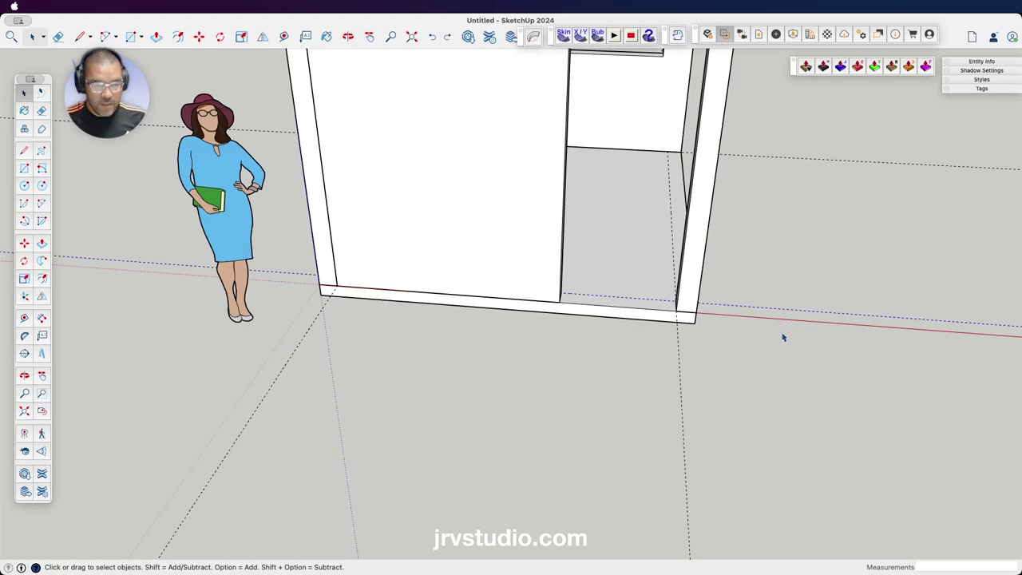
key("Delete")
key("Delete")
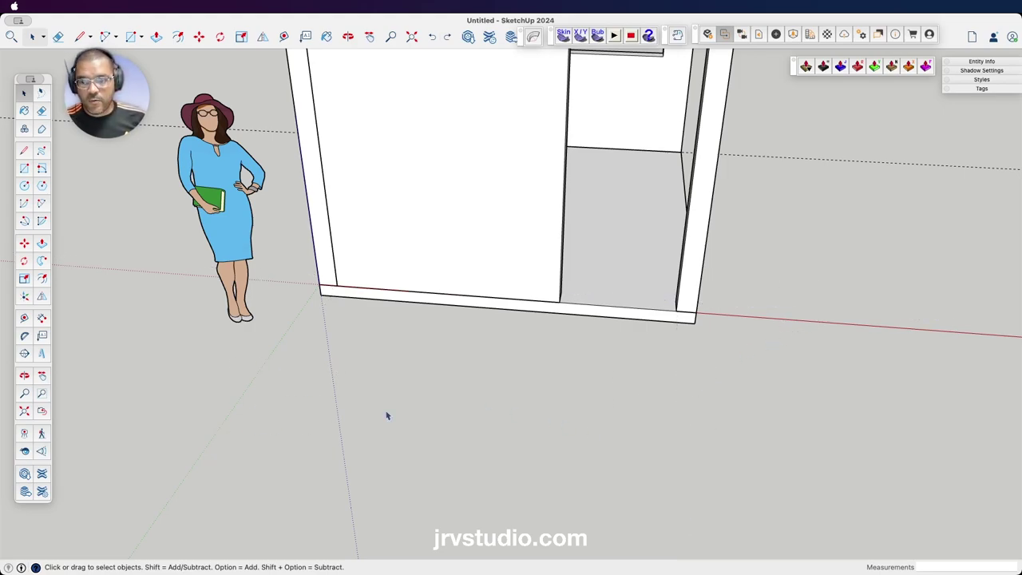
mouse_move(771, 199)
middle_mouse_down()
mouse_move(702, 287)
mouse_move(564, 326)
mouse_move(597, 270)
mouse_move(634, 325)
mouse_move(610, 472)
middle_mouse_up()
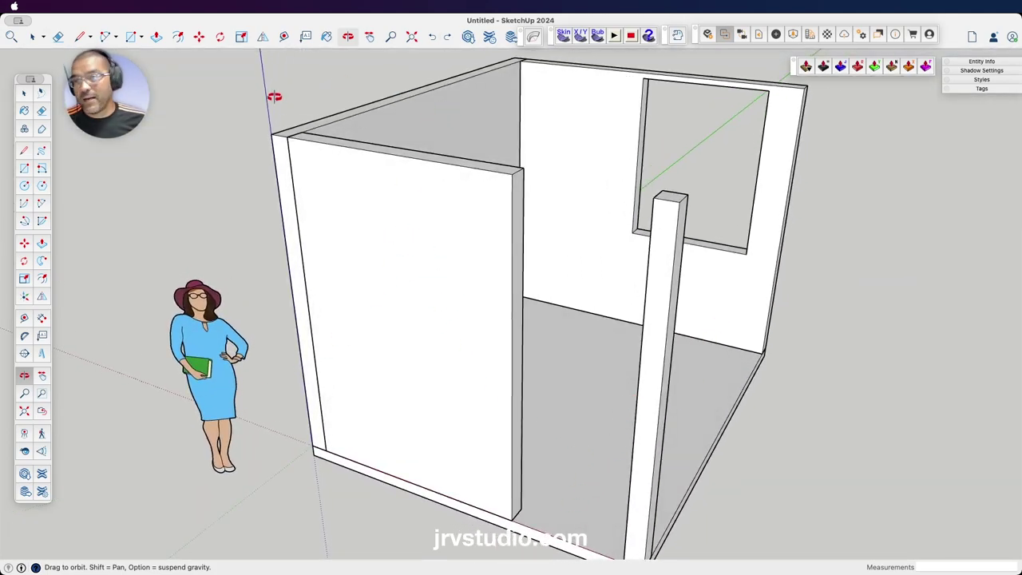
mouse_move(520, 182)
middle_mouse_down()
mouse_move(349, 265)
mouse_move(478, 229)
middle_mouse_up()
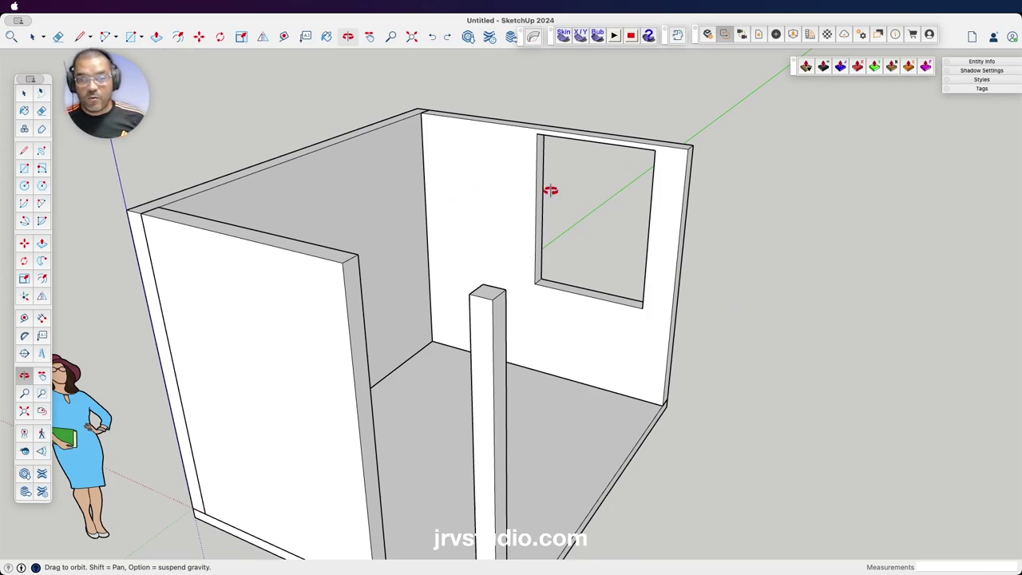
- Orbit close to the post and the slab's front corner, then select the floor slab
mouse_move(620, 255)
middle_mouse_down()
mouse_move(663, 373)
mouse_move(556, 273)
mouse_move(623, 326)
mouse_move(594, 344)
mouse_move(572, 317)
mouse_move(584, 340)
mouse_move(469, 338)
middle_mouse_up()
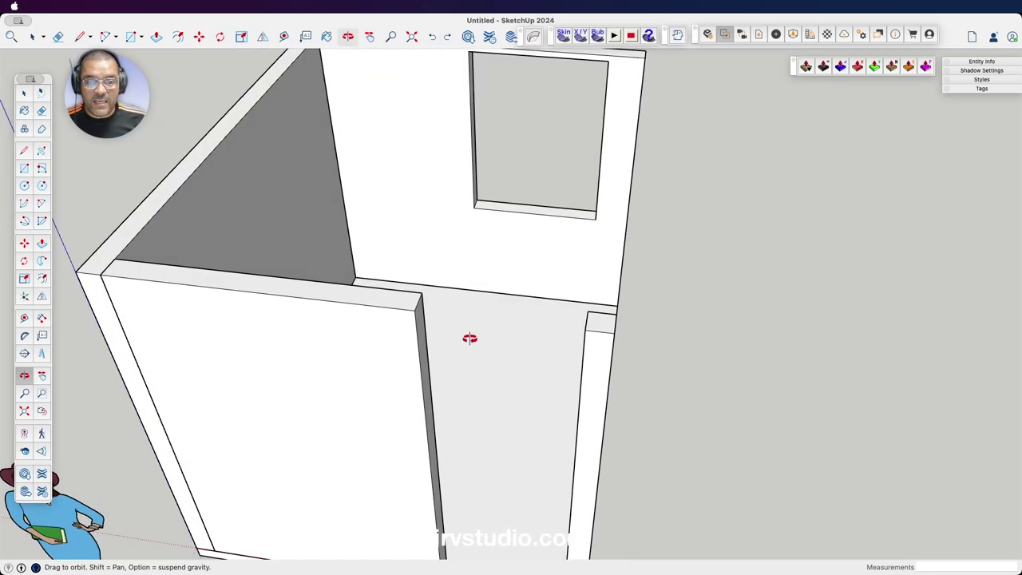
mouse_move(469, 338)
left_mouse_down()
mouse_move(616, 353)
mouse_move(641, 367)
left_mouse_up()
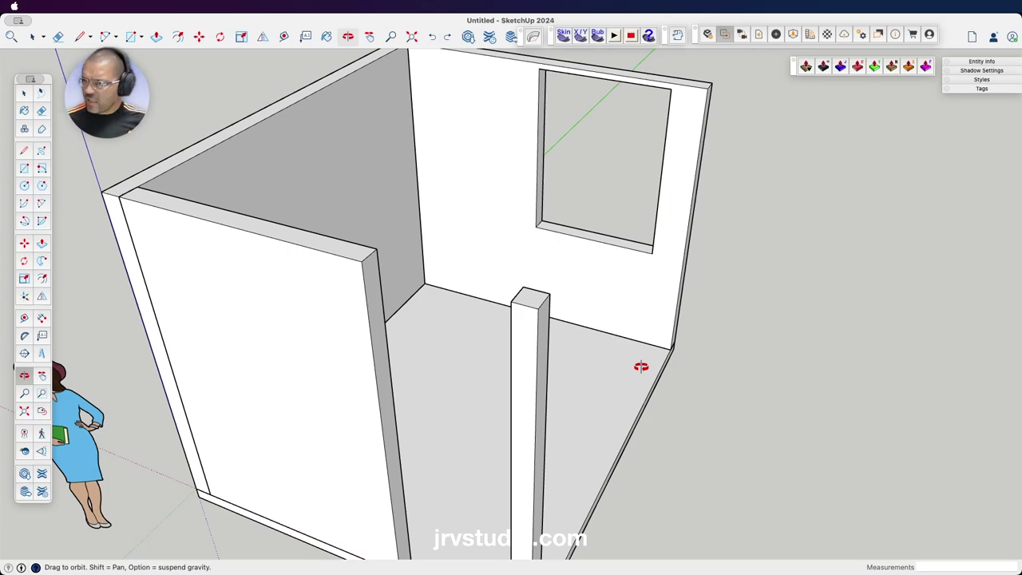
mouse_move(639, 422)
left_mouse_down()
mouse_move(612, 353)
mouse_move(563, 298)
mouse_move(564, 386)
mouse_move(573, 381)
left_mouse_up()
mouse_move(521, 358)
left_mouse_down()
mouse_move(493, 277)
mouse_move(543, 436)
mouse_move(513, 333)
left_mouse_up()
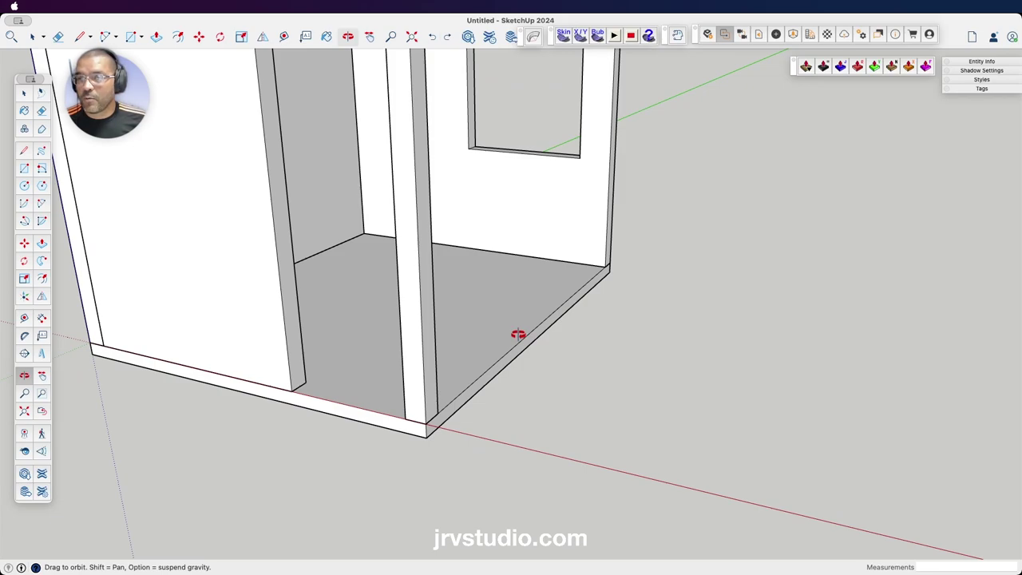
key("space")
left_click(520, 339)
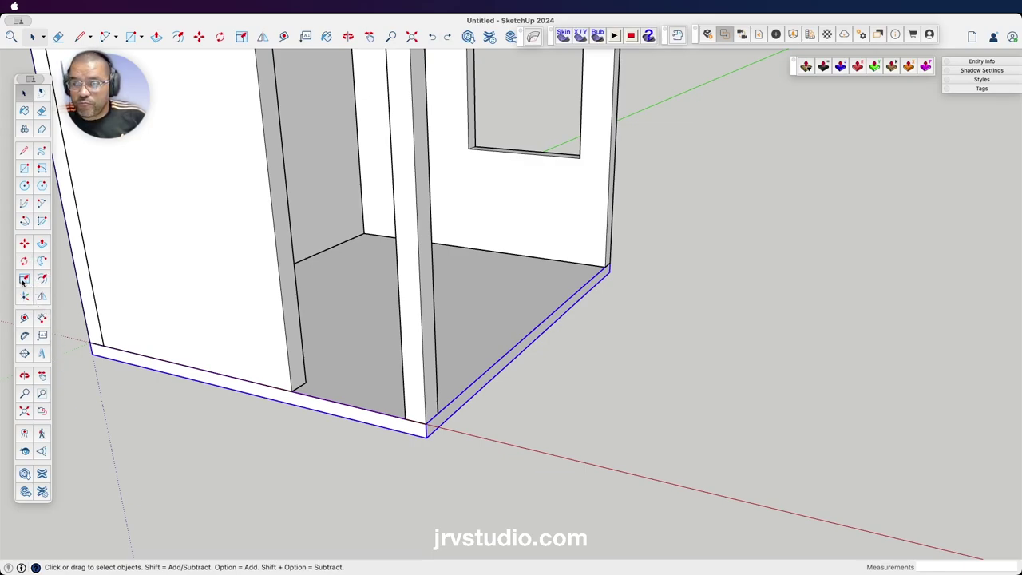
- Abandon an early Scale attempt and place a guide 2' off the slab's front edge
left_click(24, 279)
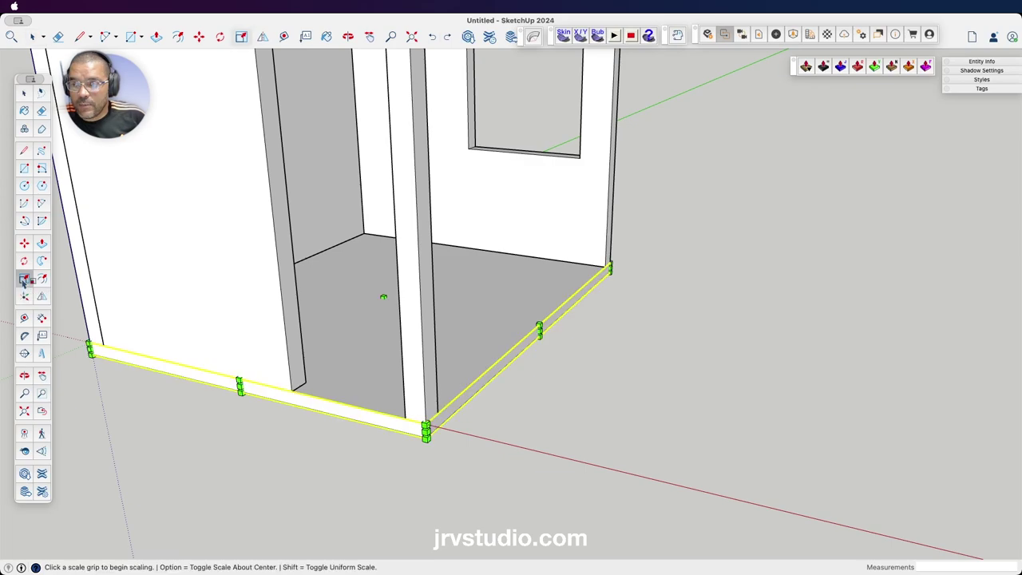
scroll(543, 334, "up", 2)
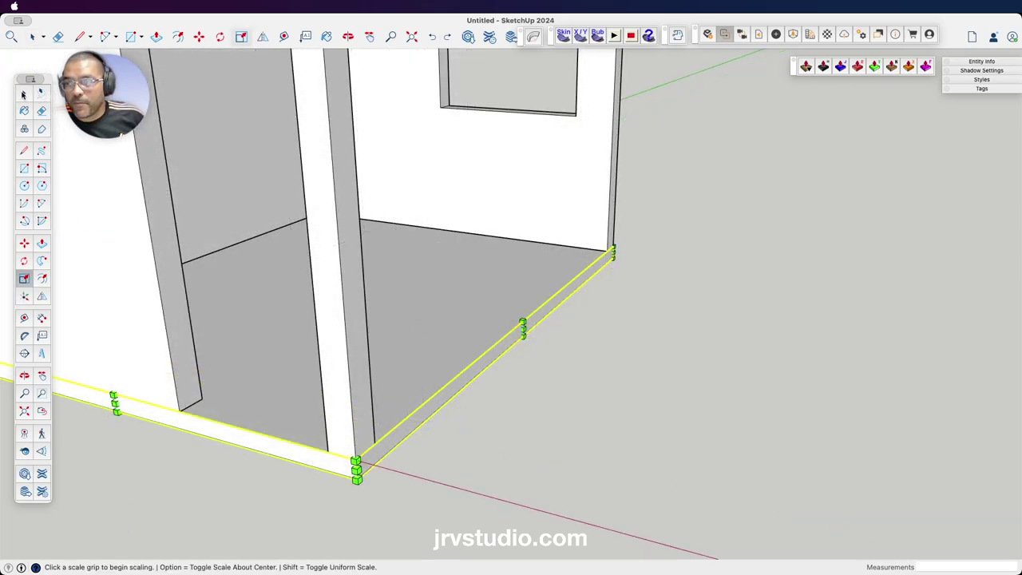
left_click(23, 94)
left_click(622, 368)
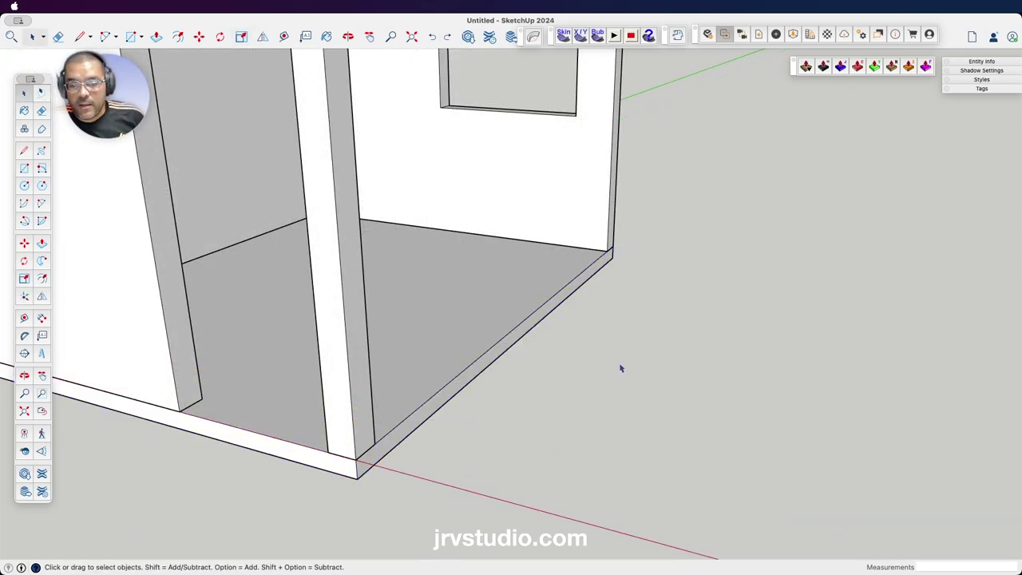
left_click(23, 319)
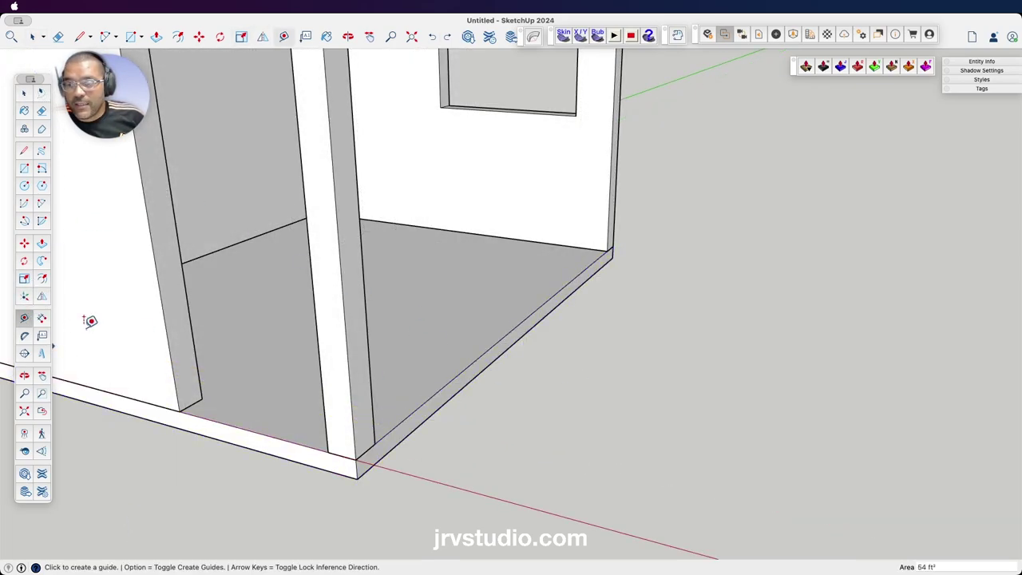
left_click(523, 335)
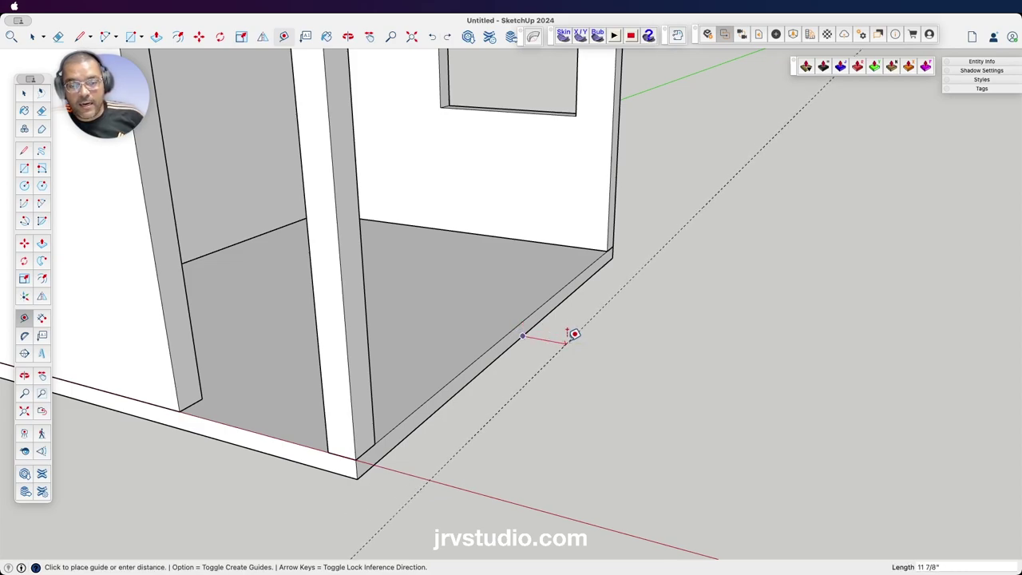
type("'")
key("Return")
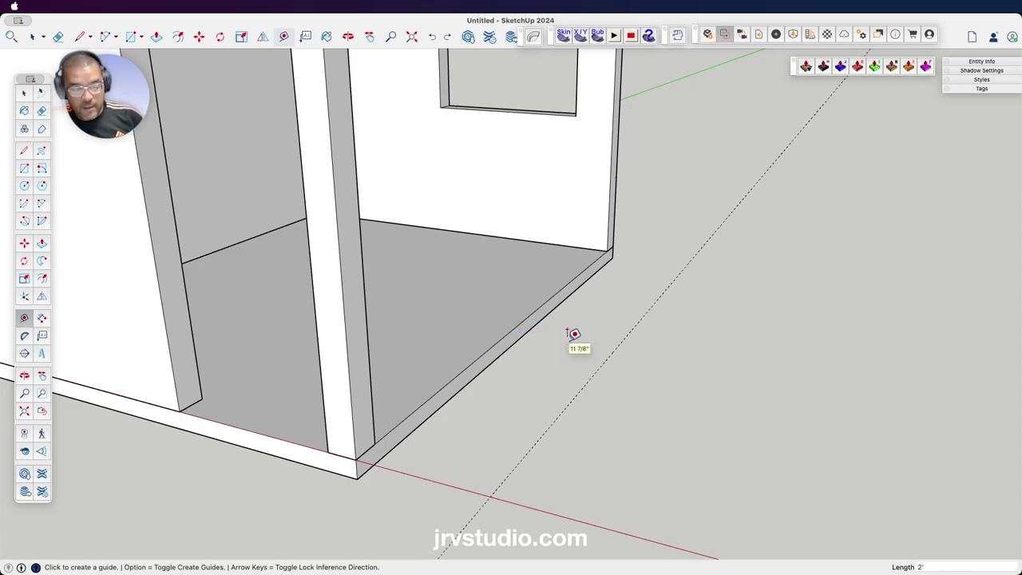
- Scale the floor slab's side out to the 2-foot guide line
key("space")
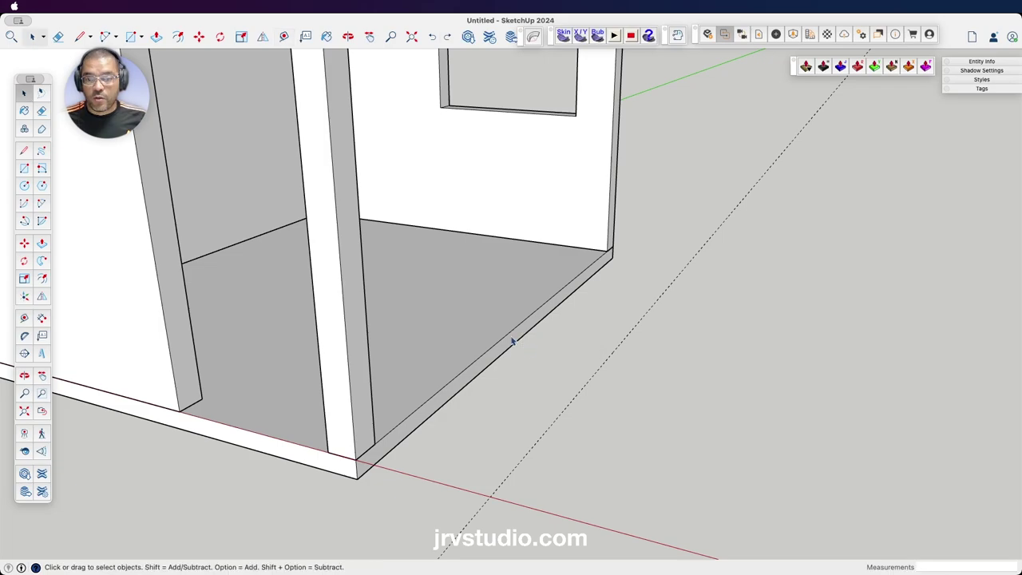
left_click(493, 321)
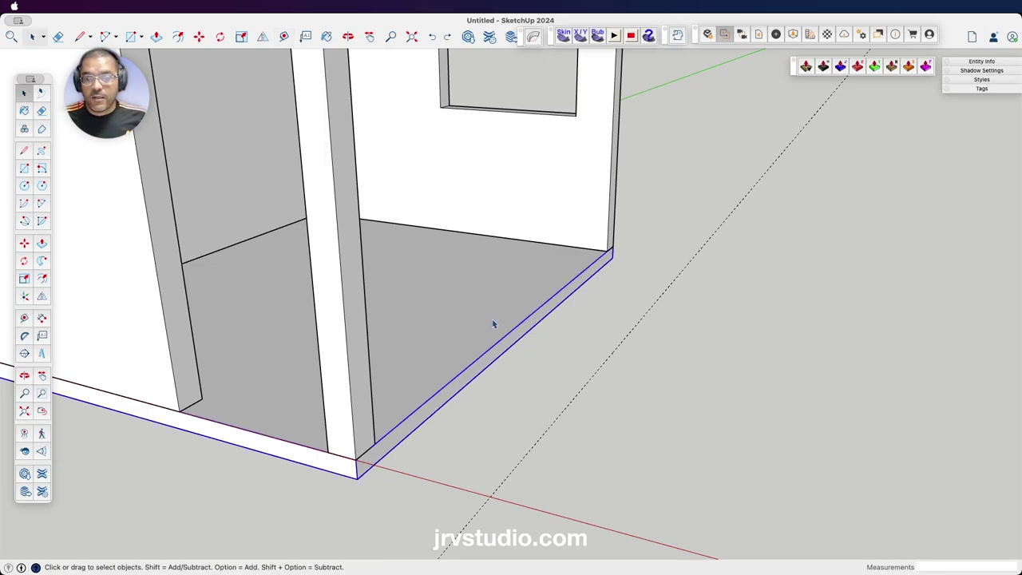
left_click(25, 278)
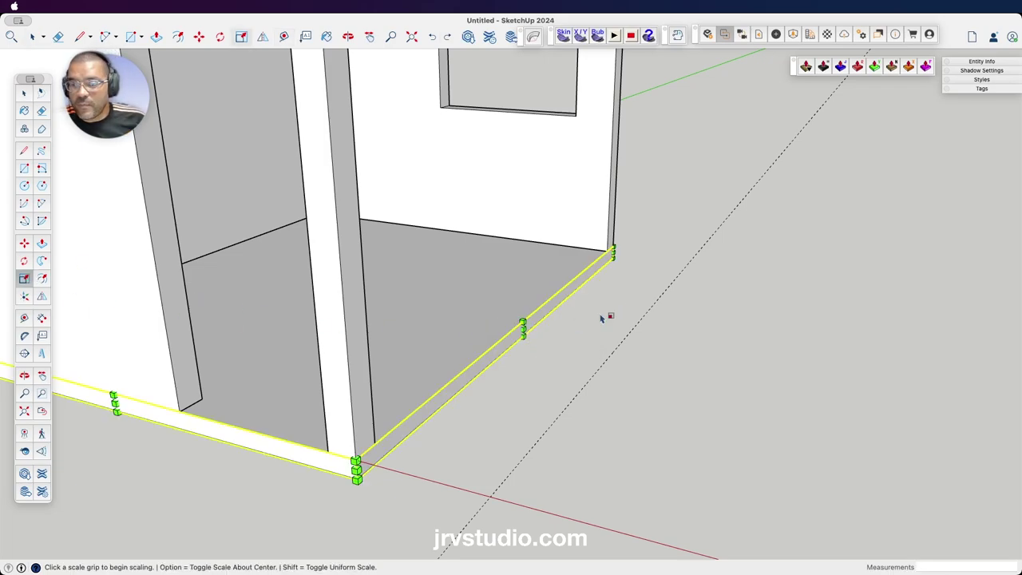
left_click(522, 328)
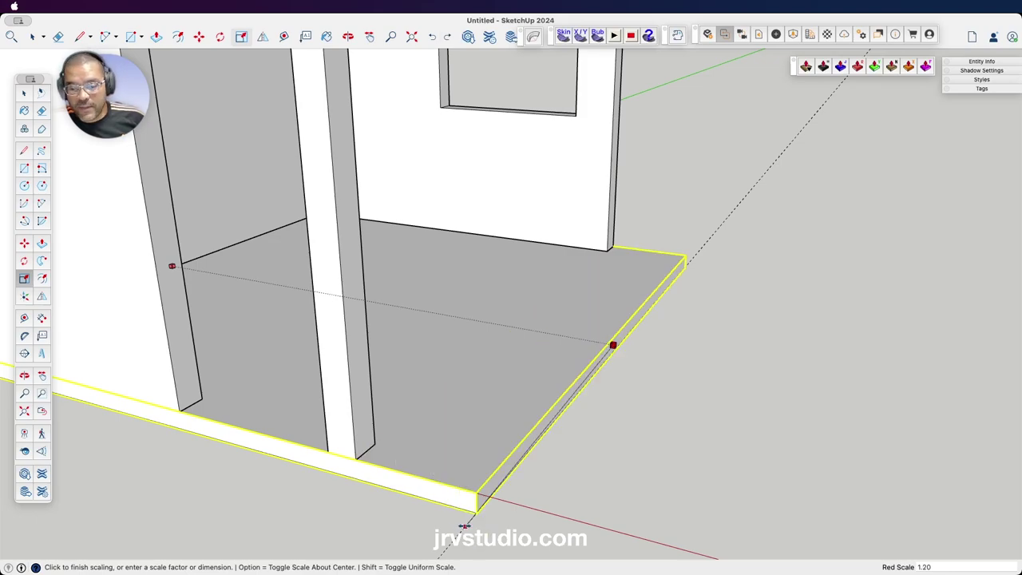
left_click(469, 533)
- Clear the selection and delete the helper guide line
key("space")
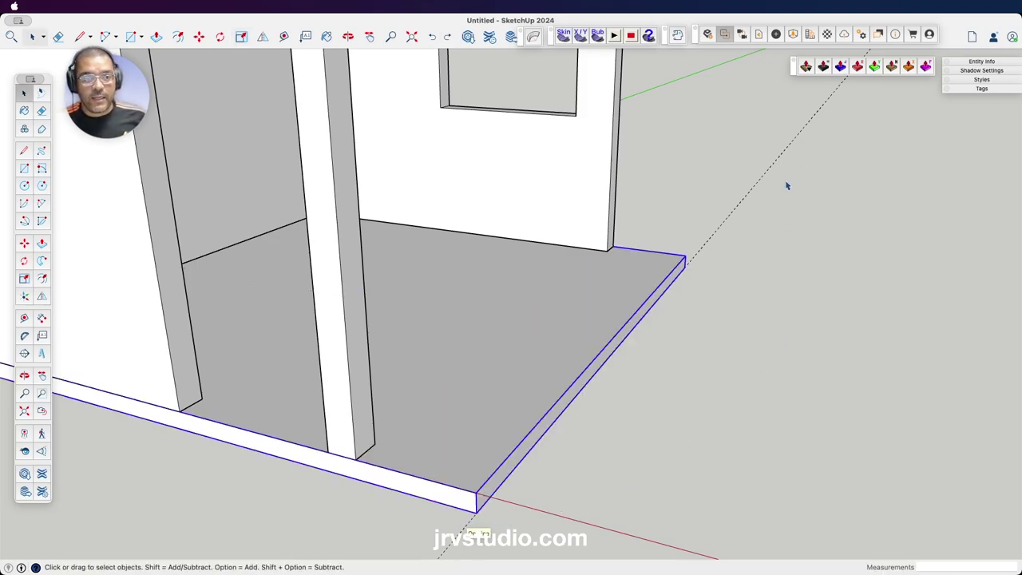
left_click(747, 213)
key("Delete")
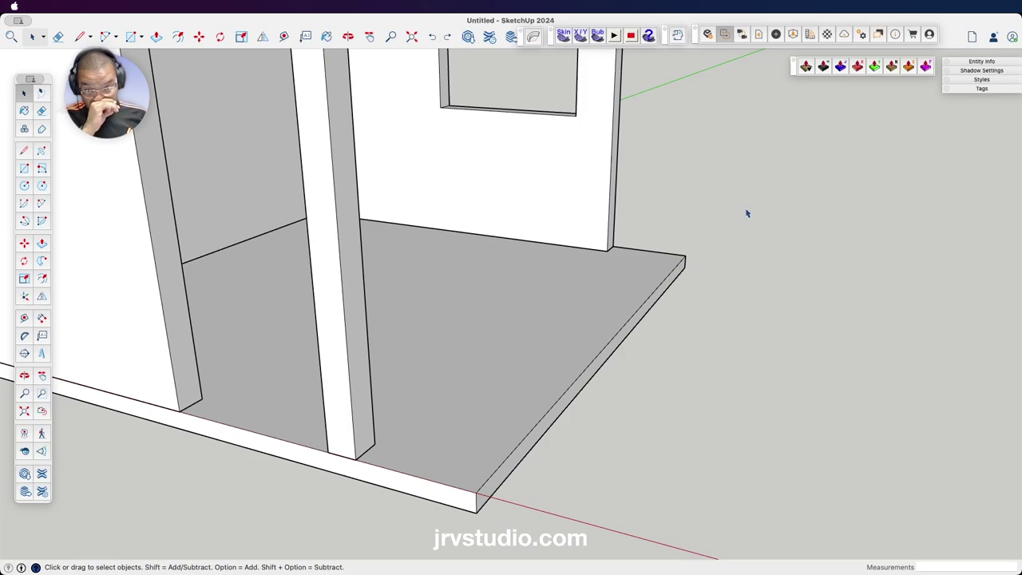
key("o")
mouse_move(695, 283)
left_mouse_down()
mouse_move(703, 301)
mouse_move(724, 239)
mouse_move(651, 278)
mouse_move(572, 372)
mouse_move(364, 250)
mouse_move(267, 354)
mouse_move(319, 360)
mouse_move(606, 491)
mouse_move(753, 434)
mouse_move(678, 356)
mouse_move(627, 392)
mouse_move(719, 321)
mouse_move(612, 358)
mouse_move(582, 459)
mouse_move(620, 392)
mouse_move(557, 386)
mouse_move(662, 400)
mouse_move(605, 394)
left_mouse_up()
scroll(651, 278, "down", 5)
scroll(678, 357, "up", 5)
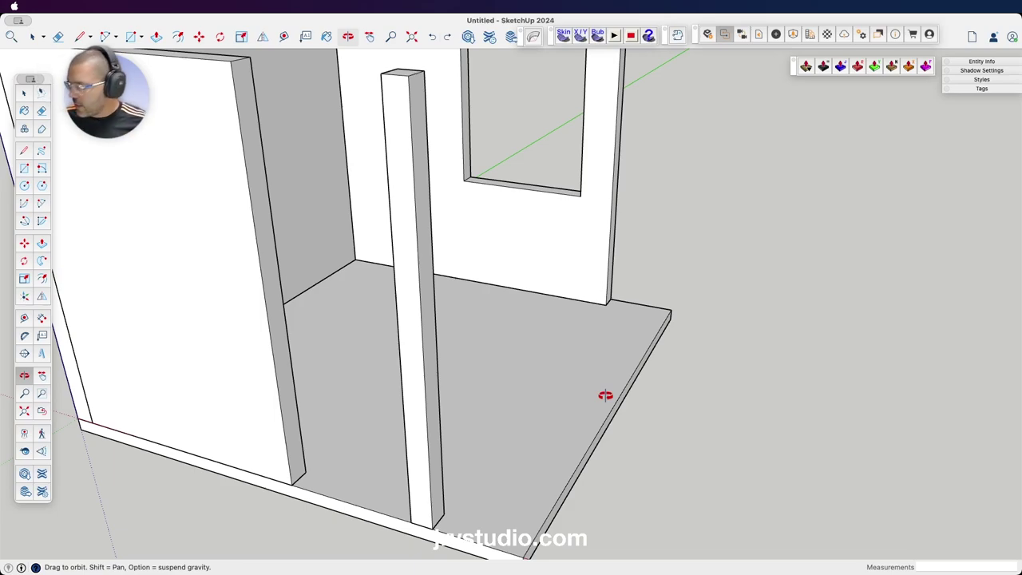
left_click_drag(611, 406, 541, 392)
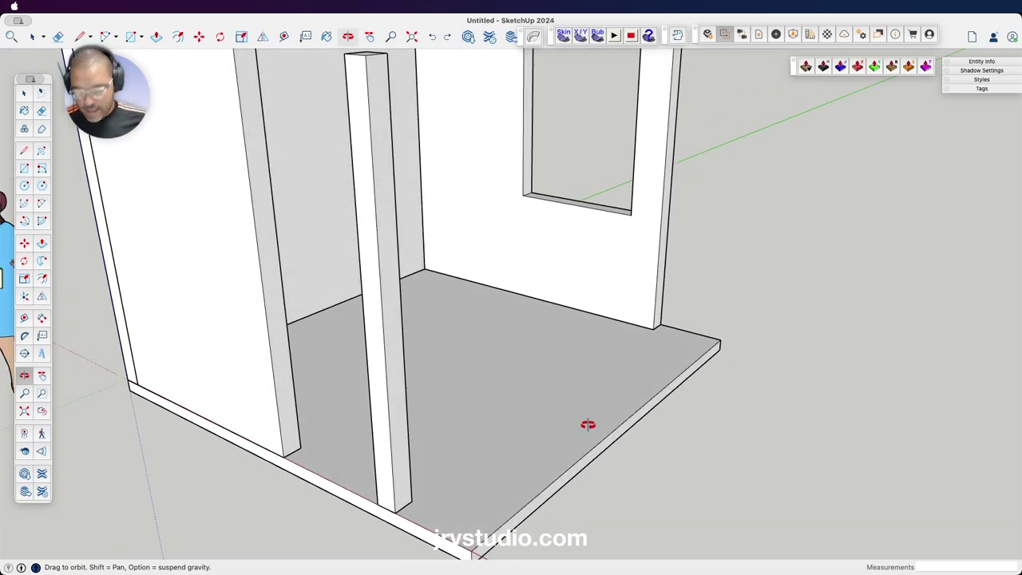
left_click_drag(589, 424, 597, 406)
left_click_drag(607, 484, 638, 427)
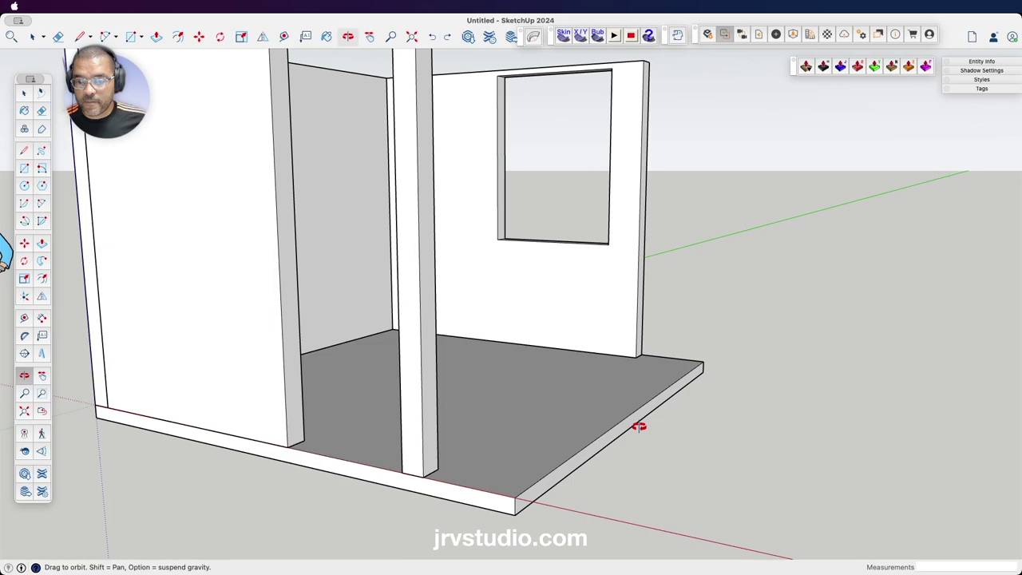
- Place a guide 1' beyond the slab's front edge
left_click(25, 318)
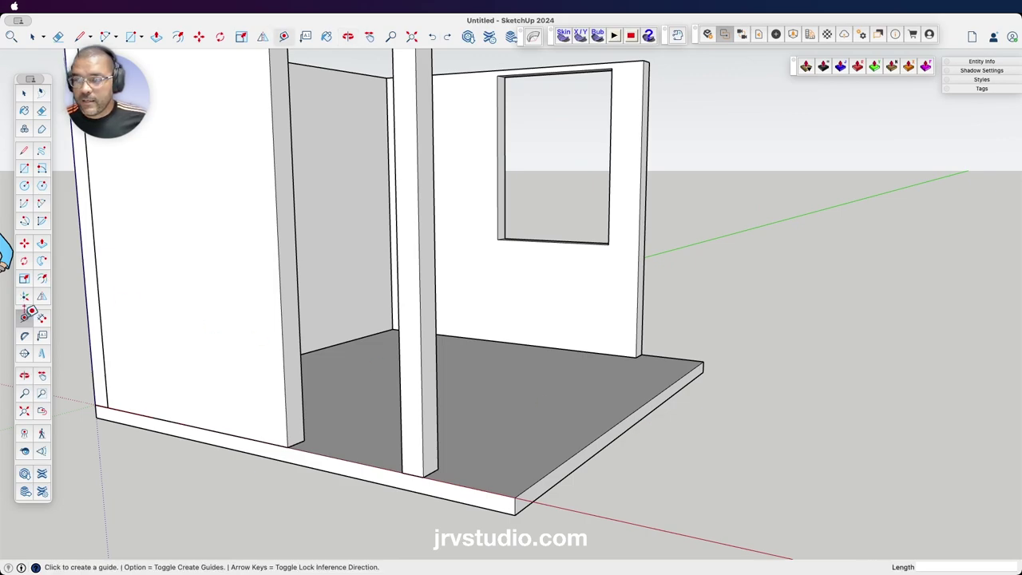
left_click(633, 424)
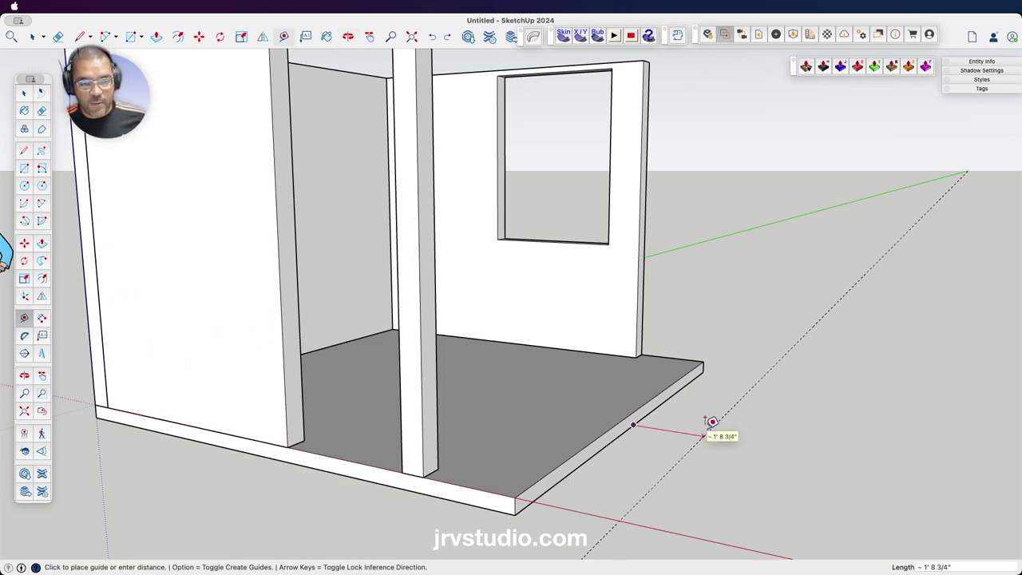
type("'")
key("Return")
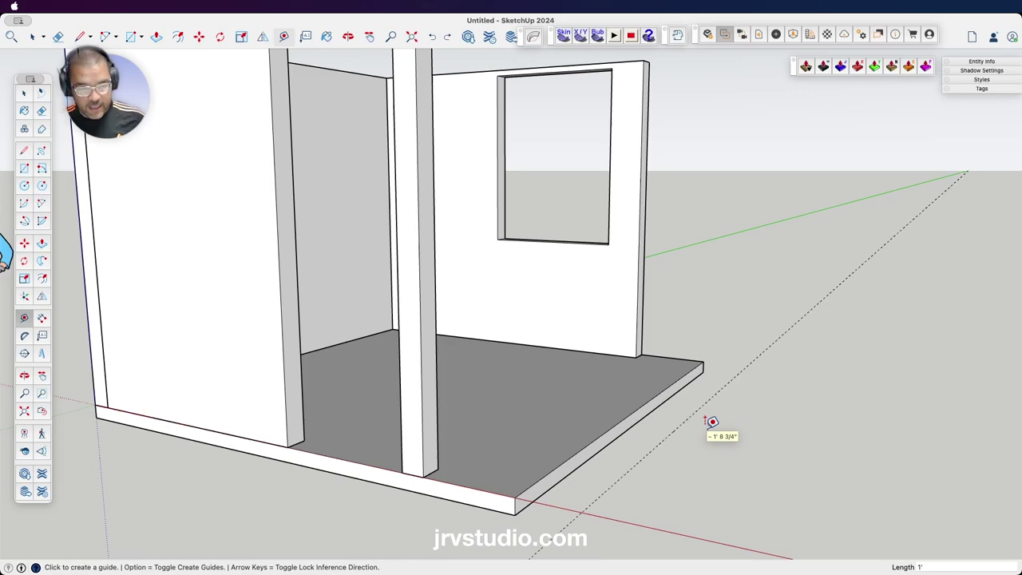
- Scale the floor slab out to the new 1-foot guide and orbit close to the window wall
key("space")
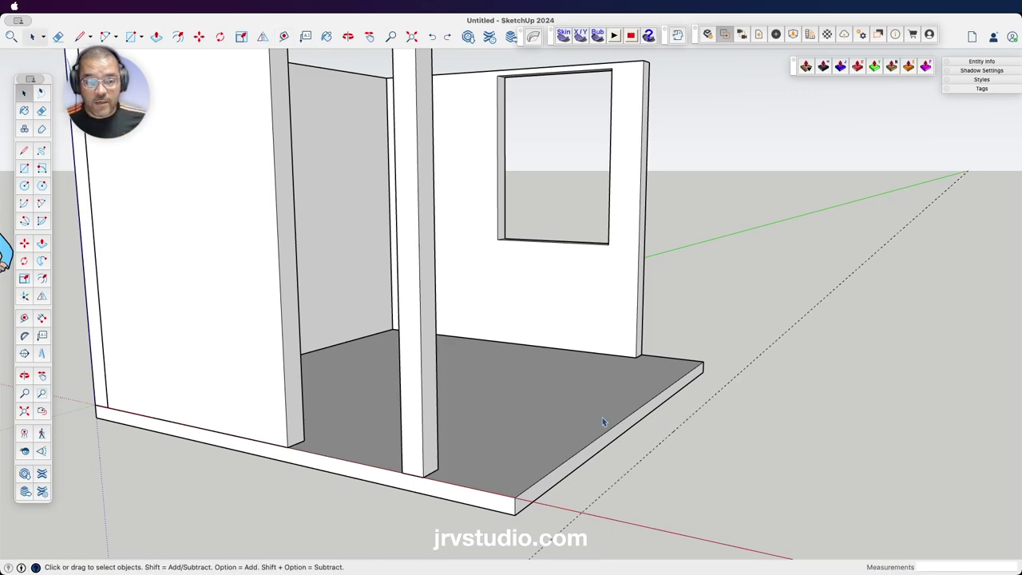
left_click(604, 423)
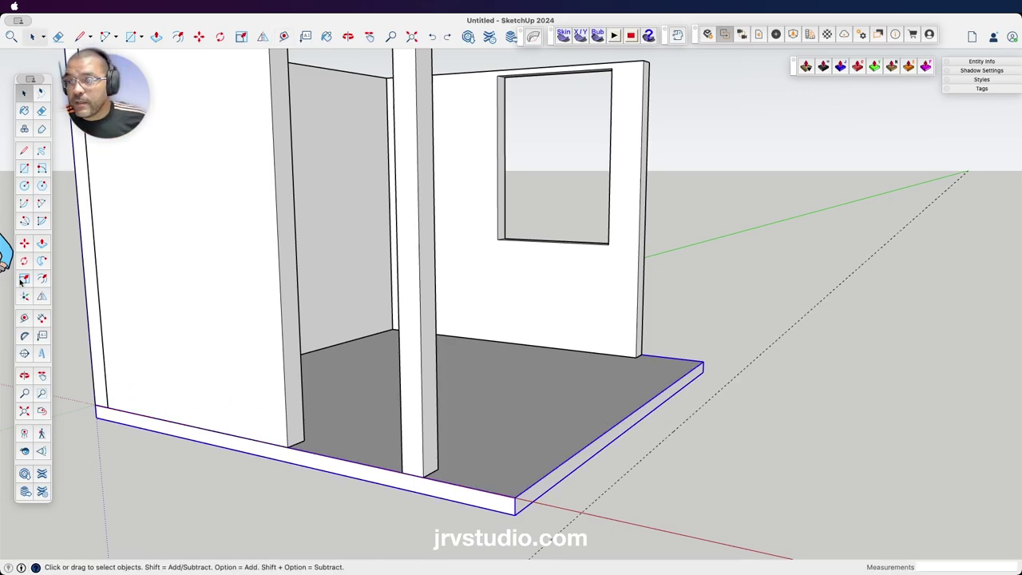
left_click(24, 279)
left_click(634, 418)
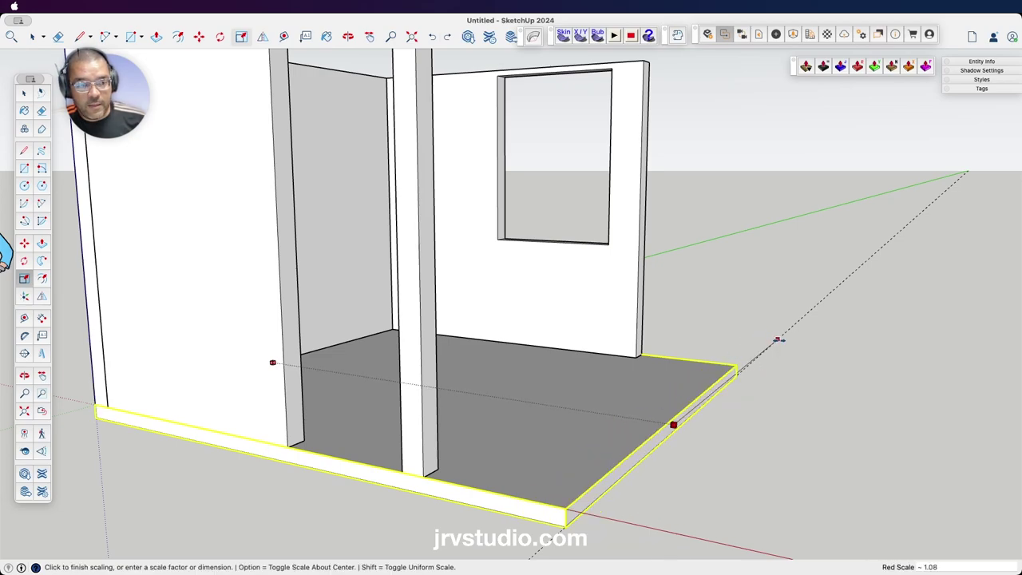
left_click(778, 342)
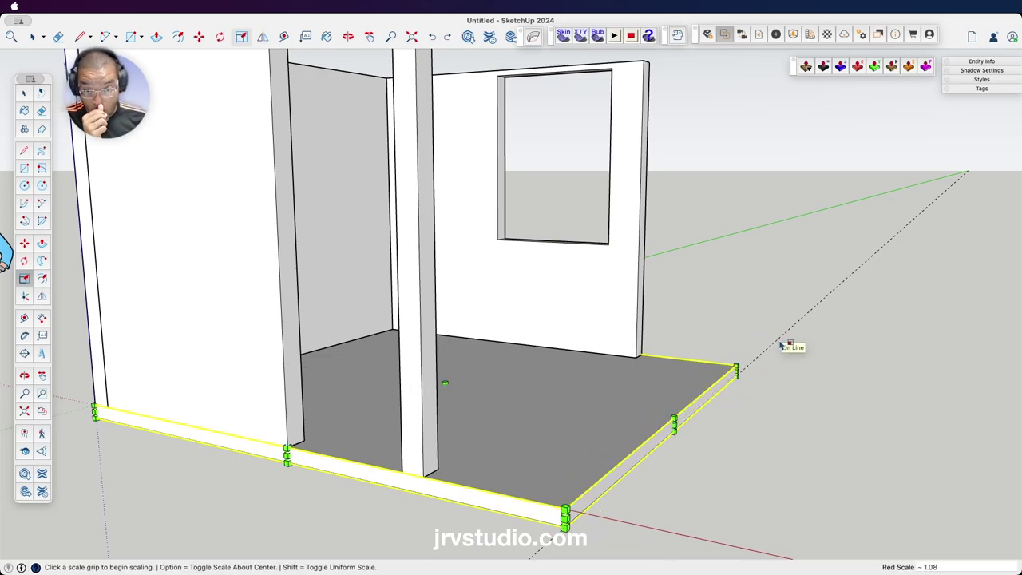
key("space")
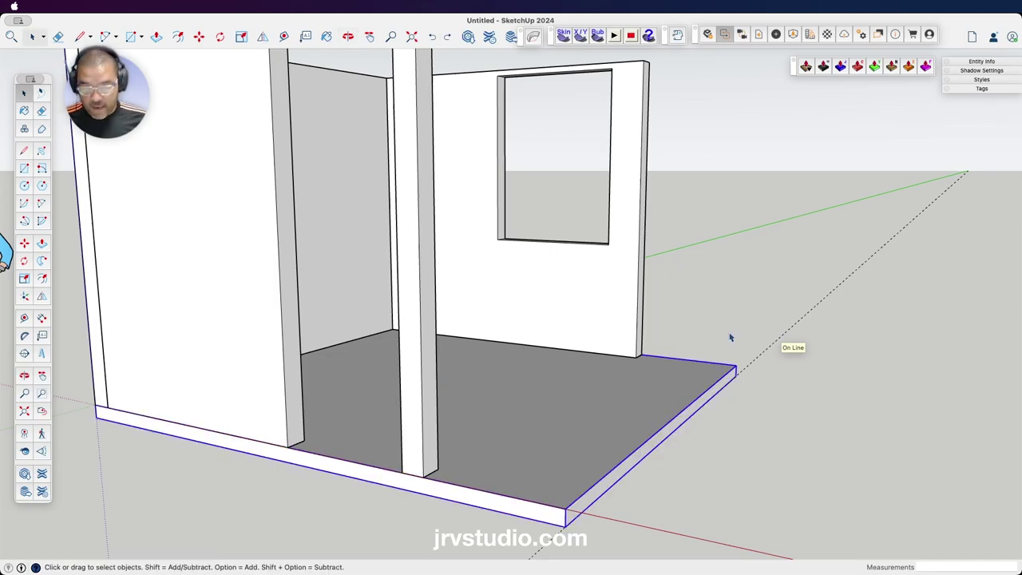
left_click(730, 337)
key("o")
mouse_move(730, 333)
left_mouse_down()
mouse_move(634, 360)
mouse_move(694, 279)
mouse_move(572, 349)
mouse_move(574, 248)
left_mouse_up()
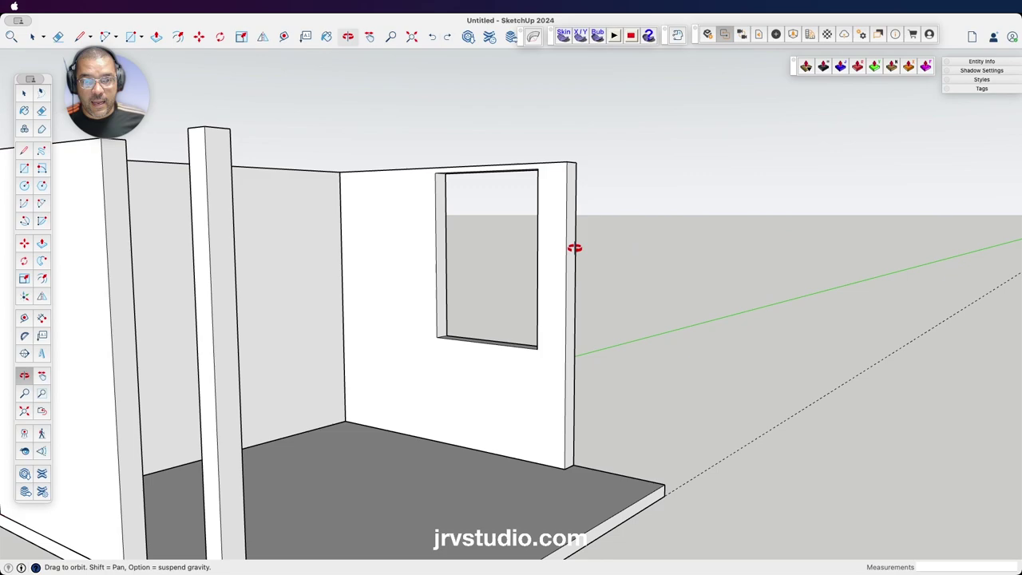
- Open the window wall group for editing and select its narrow end face
key("space")
left_click(568, 327)
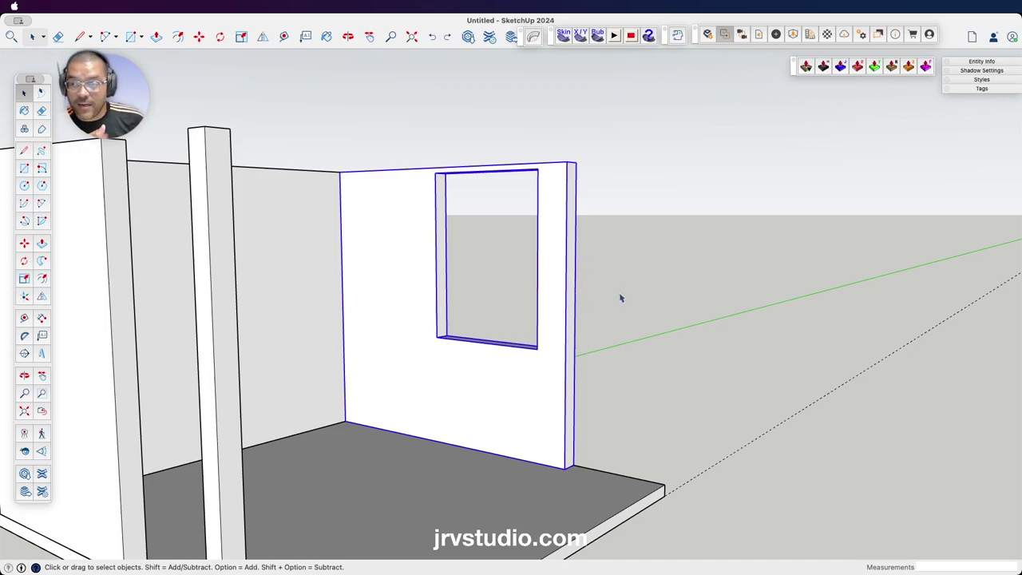
double_click(572, 334)
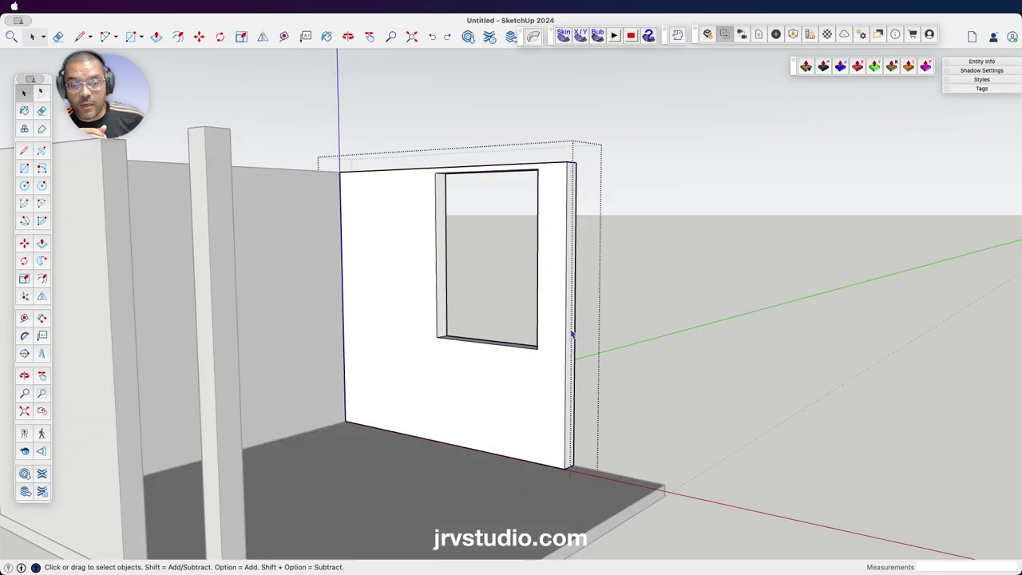
left_click(572, 334)
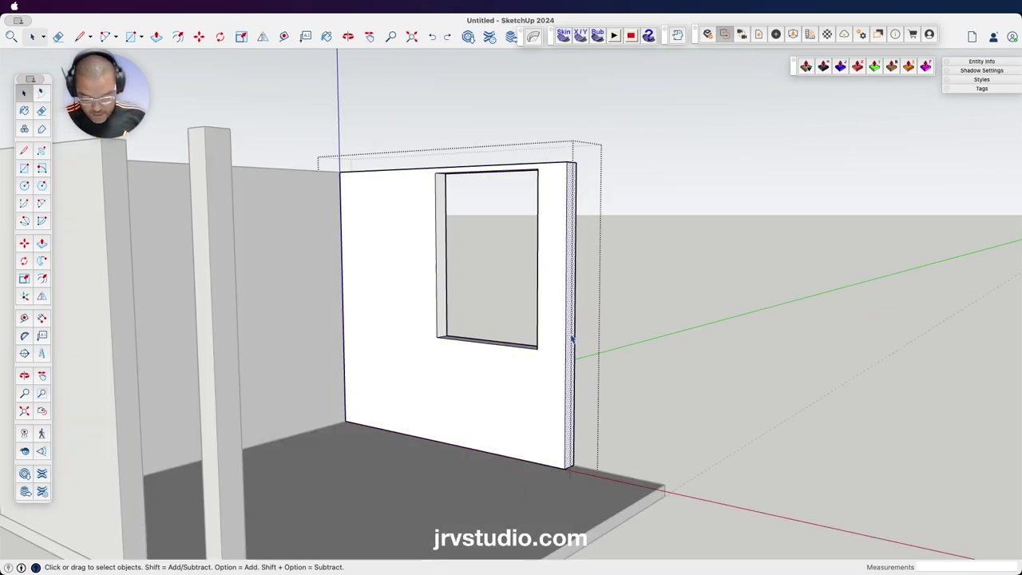
- Start moving the end face from its bottom corner toward the slab's extended edge
key("m")
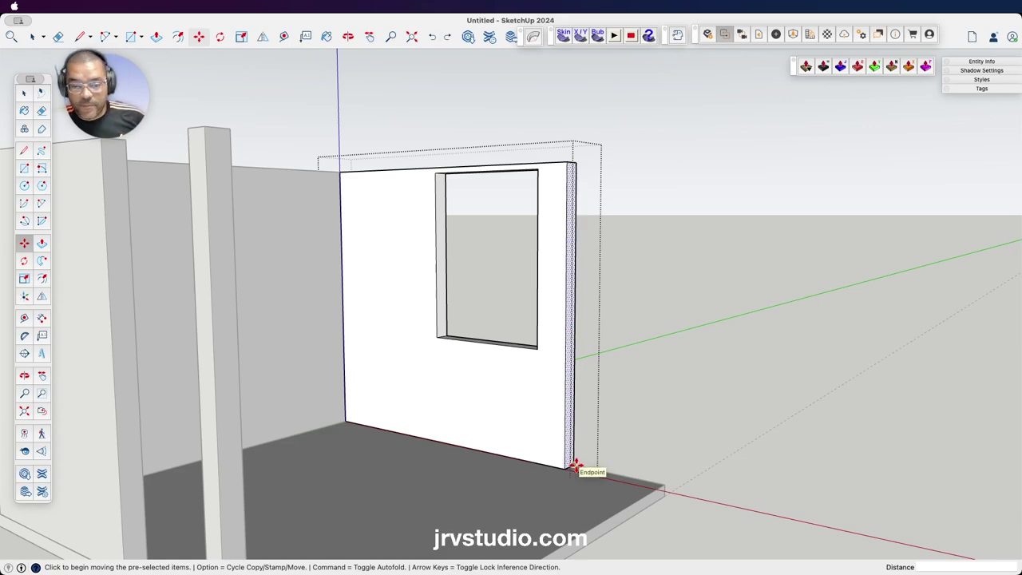
scroll(575, 465, "up", 3)
scroll(575, 465, "down", 3)
scroll(639, 486, "down", 2)
scroll(638, 487, "up", 5)
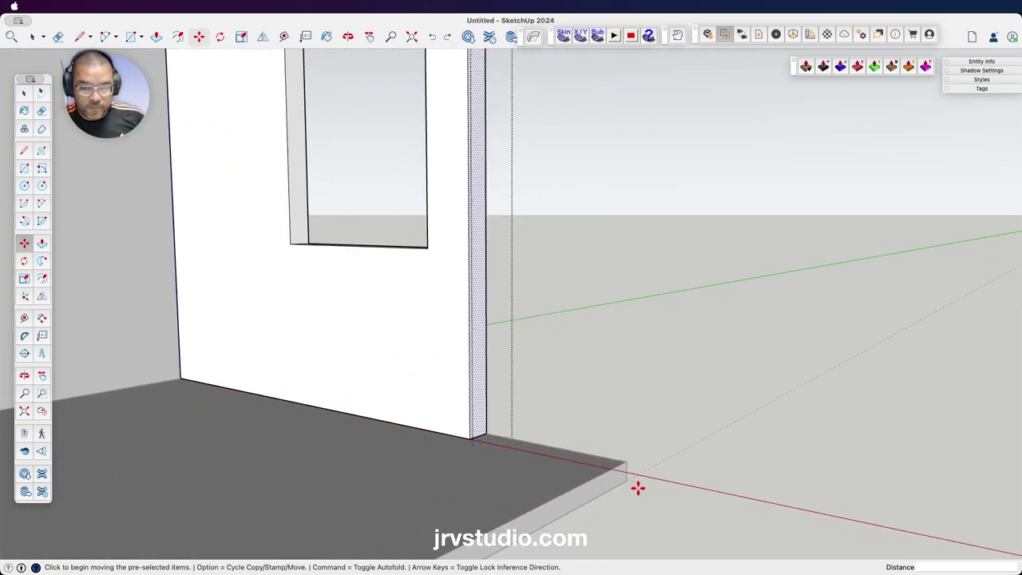
scroll(638, 487, "up", 3)
scroll(638, 487, "up", 2)
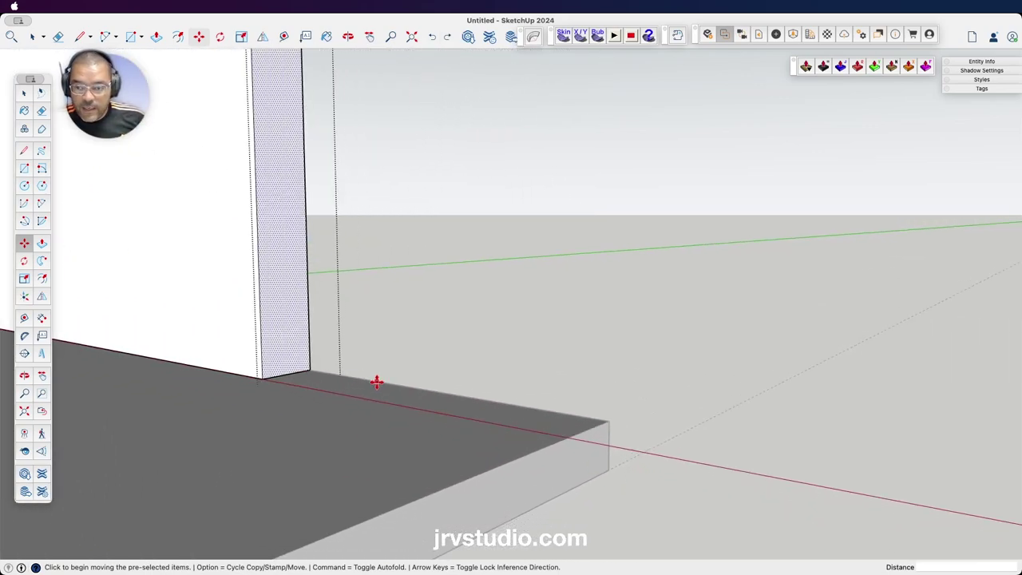
left_click(310, 370)
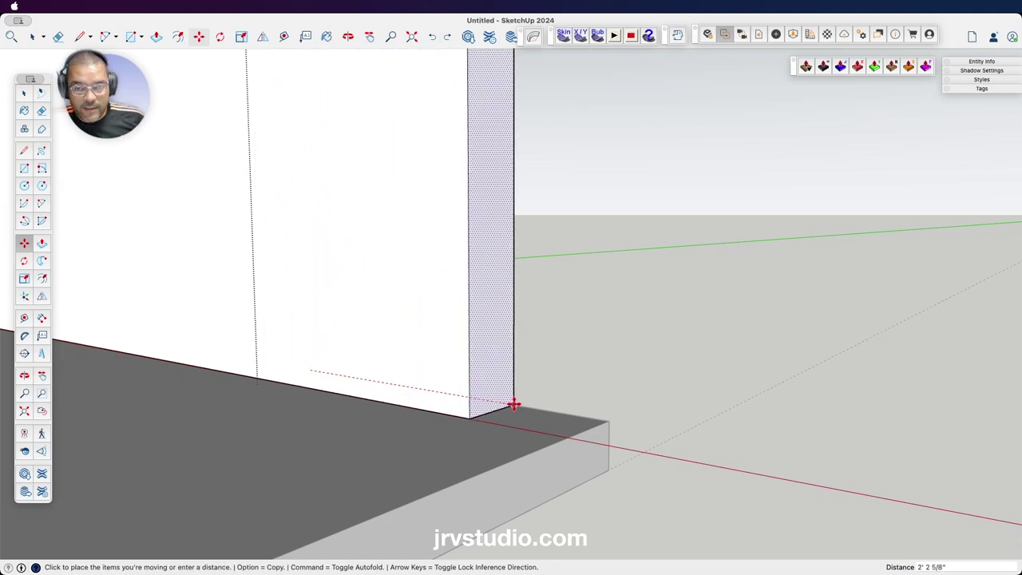
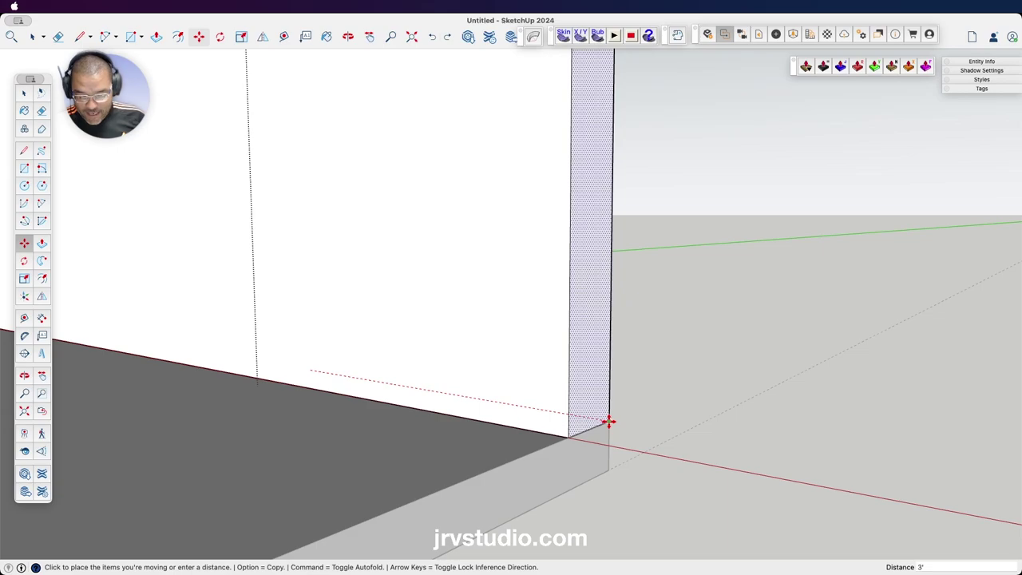
- Drop the window wall's end onto the floor slab corner, then orbit close to that corner
left_click(609, 422)
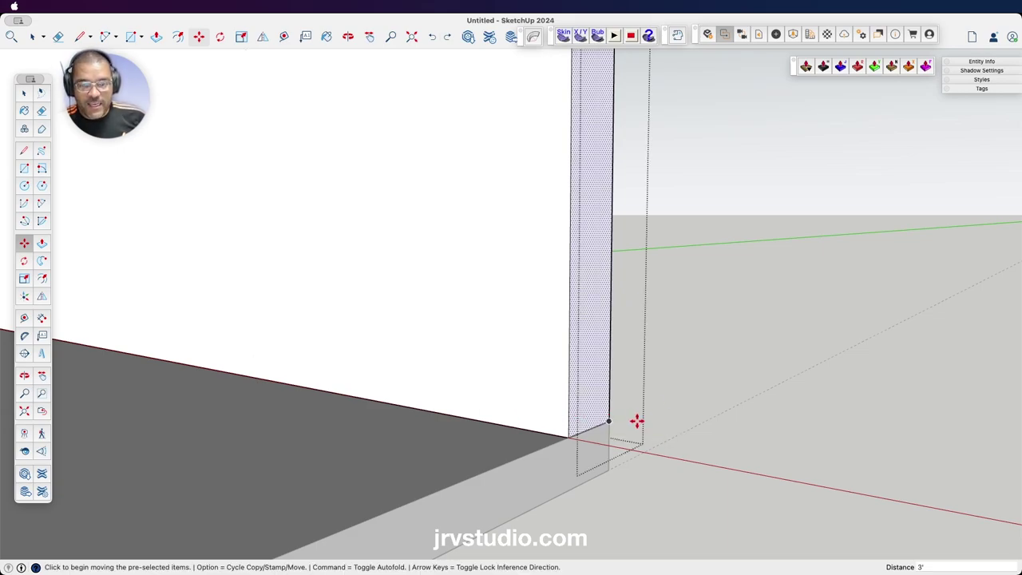
key("o")
scroll(687, 396, "down", 3)
scroll(691, 393, "down", 3)
key("space")
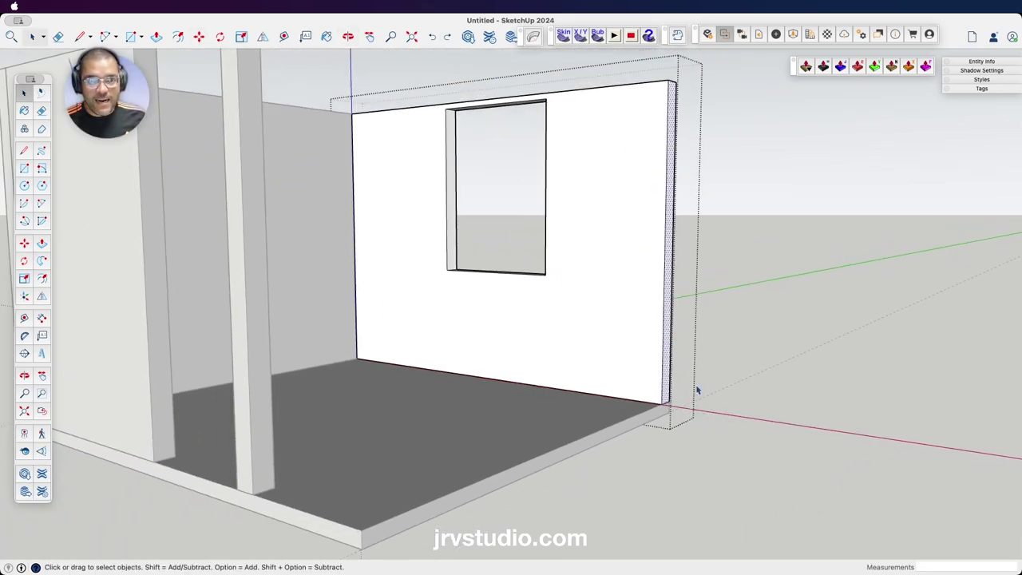
scroll(713, 374, "up", 1)
key("o")
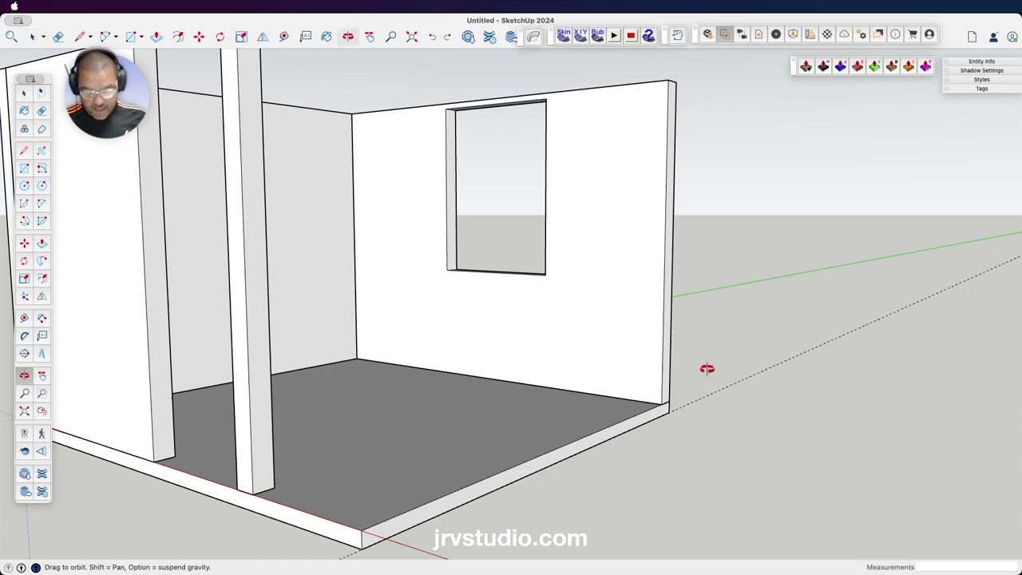
mouse_move(707, 370)
left_mouse_down()
mouse_move(559, 472)
mouse_move(573, 357)
mouse_move(612, 347)
mouse_move(589, 358)
left_mouse_up()
- Draw a 6-inch-wide wall strip along the open slab edge using a 6" guide
left_click(24, 318)
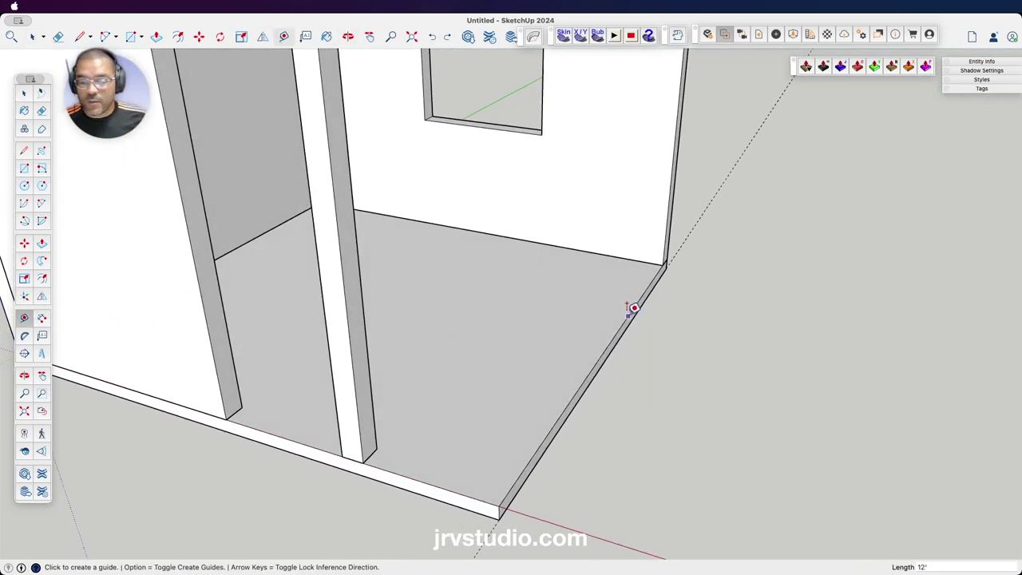
left_click(611, 339)
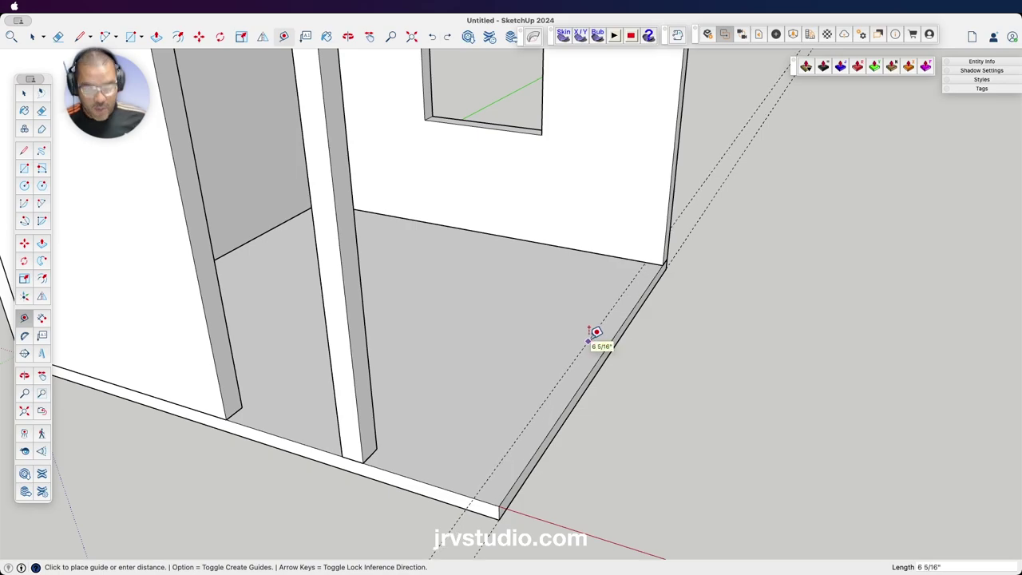
left_click(596, 332)
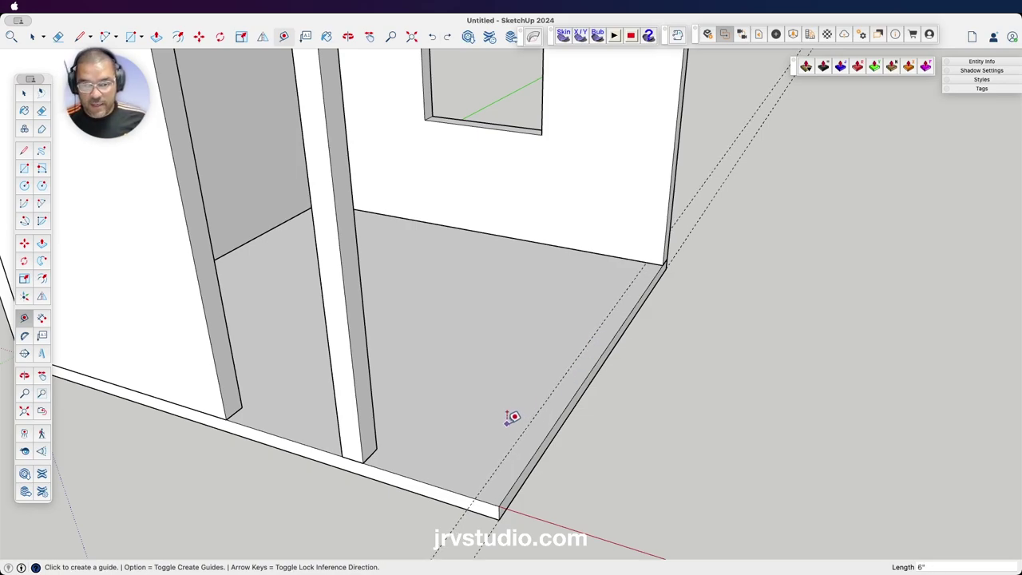
left_click(24, 168)
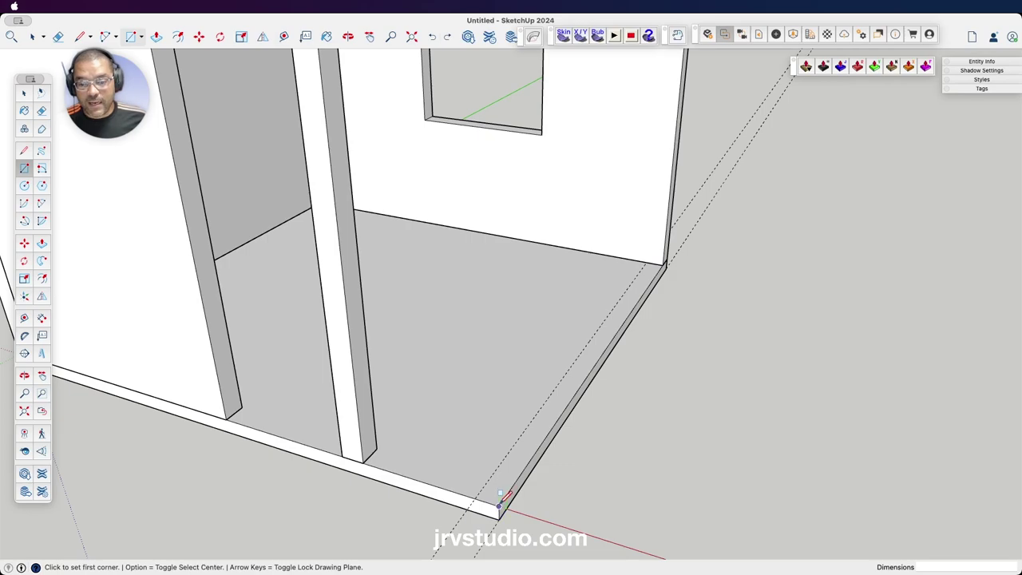
left_click(499, 506)
left_click(648, 254)
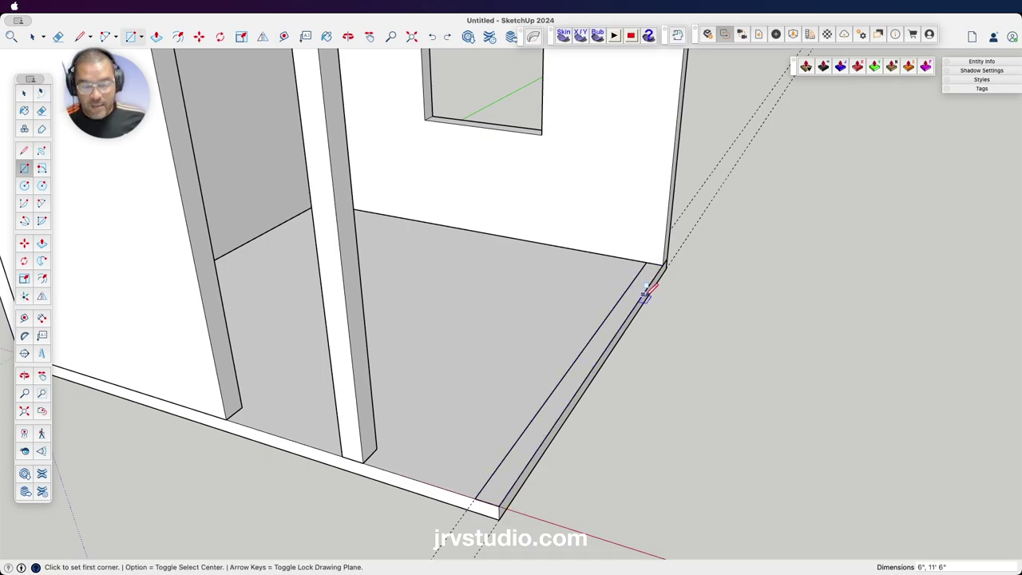
- Push/Pull the strip up 9' into the room's fourth wall
key("p")
left_click(620, 313)
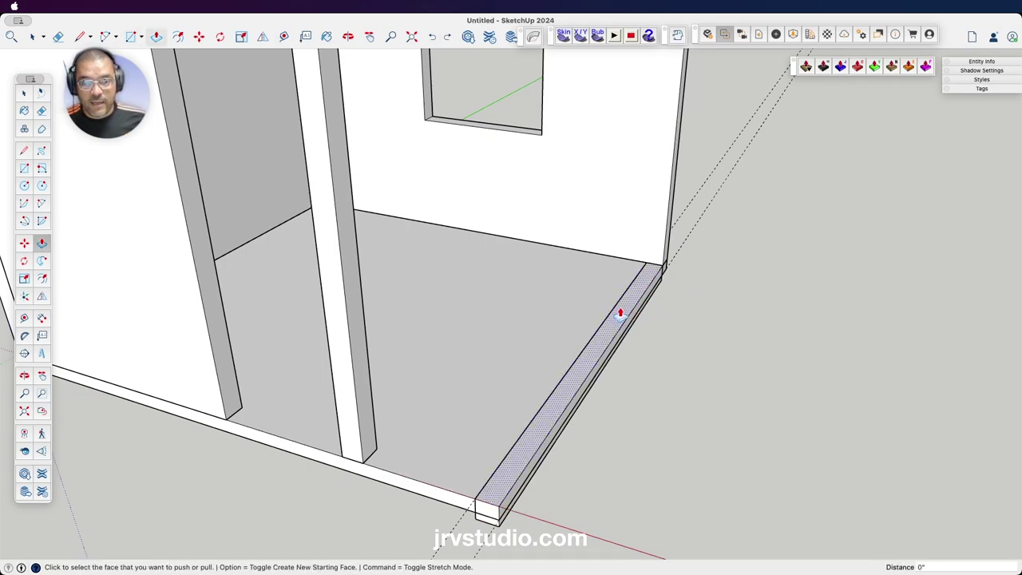
scroll(621, 312, "down", 4)
left_click(621, 310)
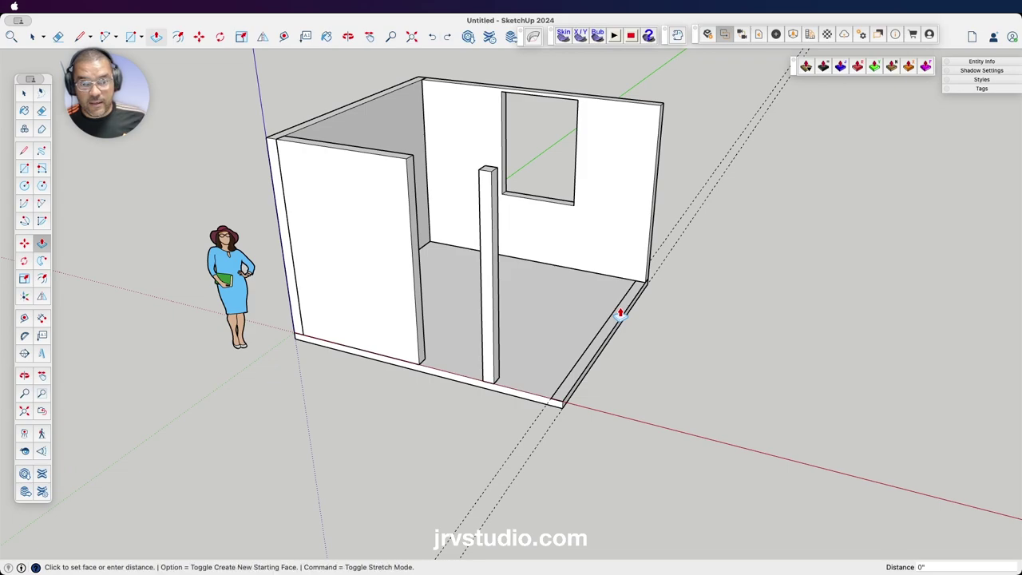
left_click(491, 177)
- Orbit toward the column and place a guide 2 feet from its corner
key("o")
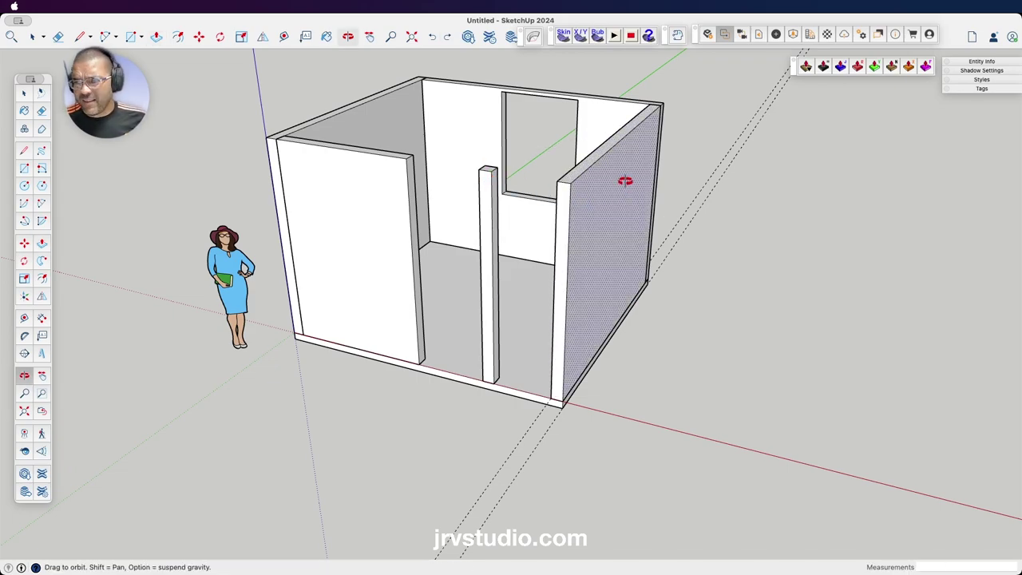
mouse_move(625, 181)
left_mouse_down()
mouse_move(564, 272)
mouse_move(623, 322)
mouse_move(538, 319)
left_mouse_up()
scroll(538, 319, "up", 3)
scroll(488, 312, "up", 3)
mouse_move(452, 296)
left_mouse_down()
mouse_move(595, 312)
mouse_move(534, 303)
mouse_move(545, 402)
mouse_move(554, 340)
left_mouse_up()
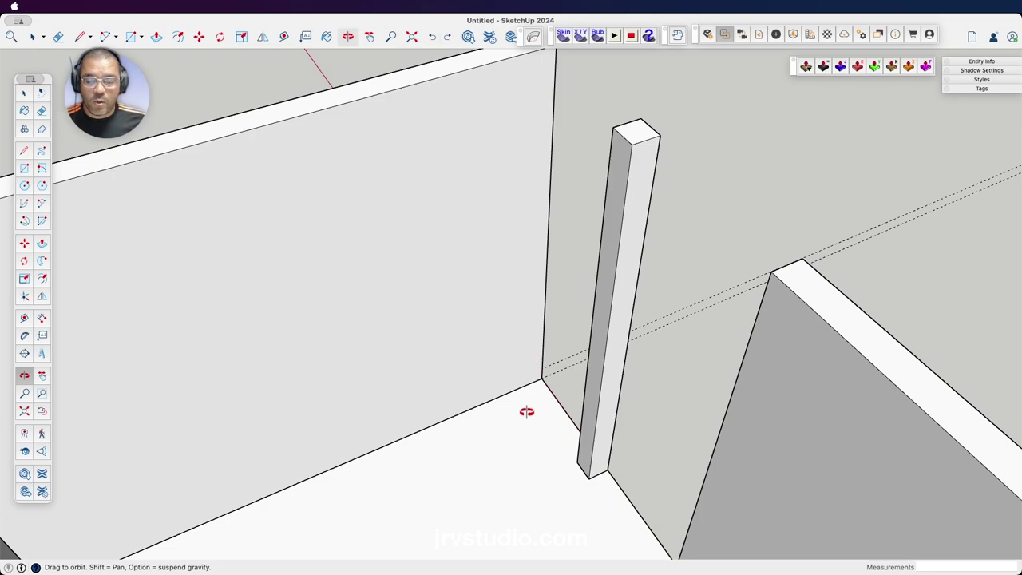
mouse_move(517, 416)
left_mouse_down("shift")
mouse_move(589, 342)
mouse_move(582, 349)
left_mouse_up("shift")
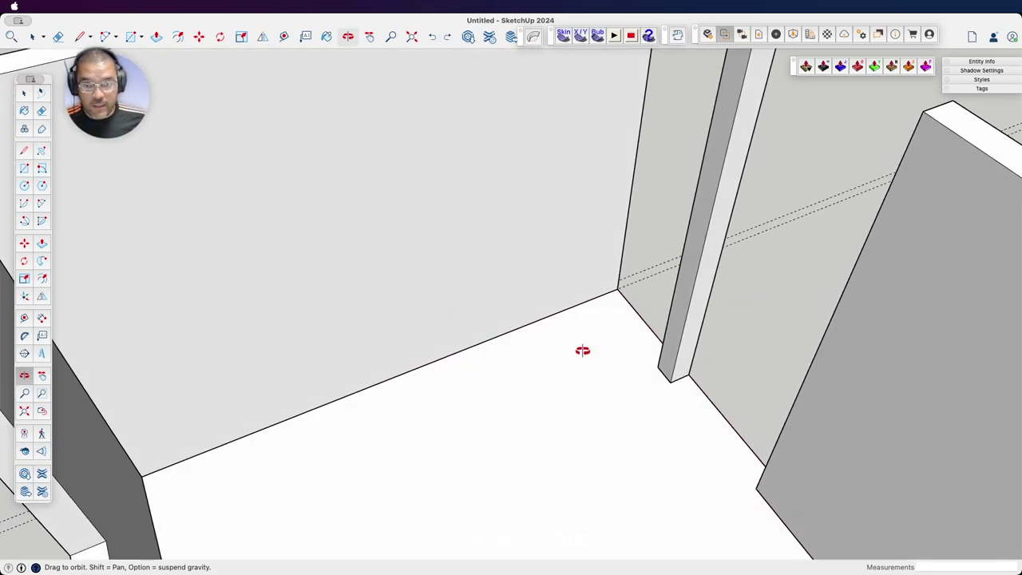
left_click(24, 319)
left_click(644, 321)
type("3'")
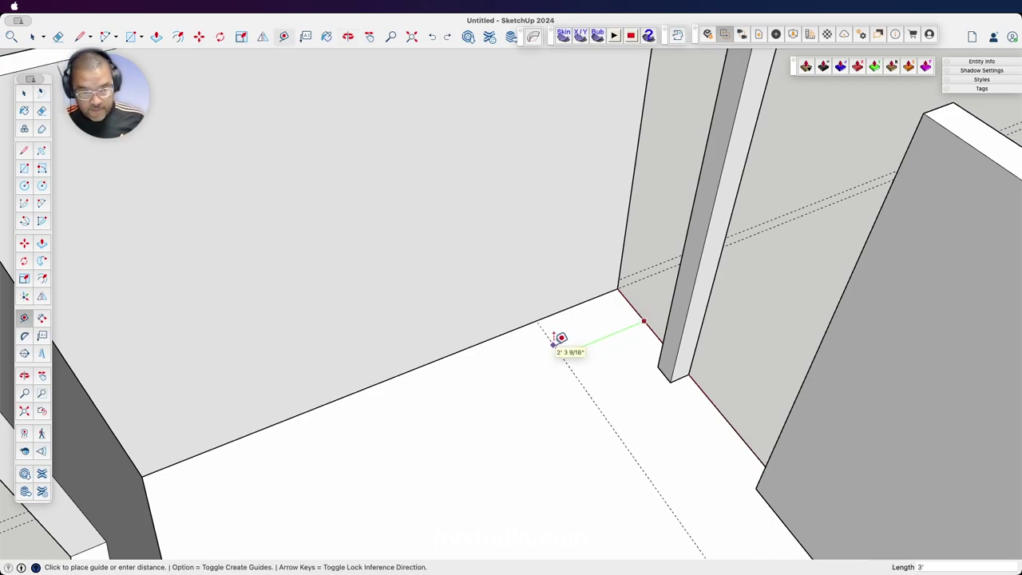
left_click(561, 337)
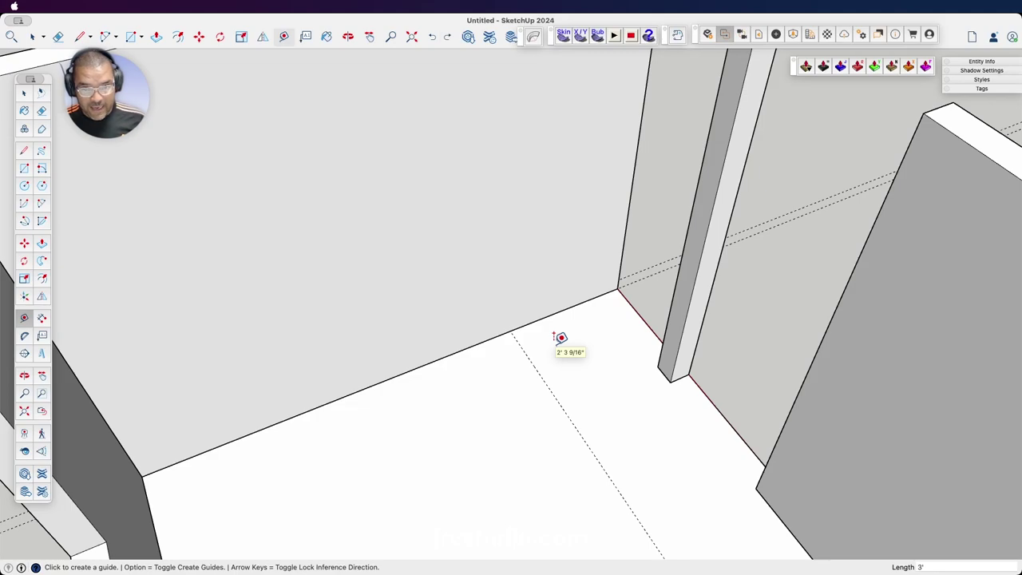
key("super+z")
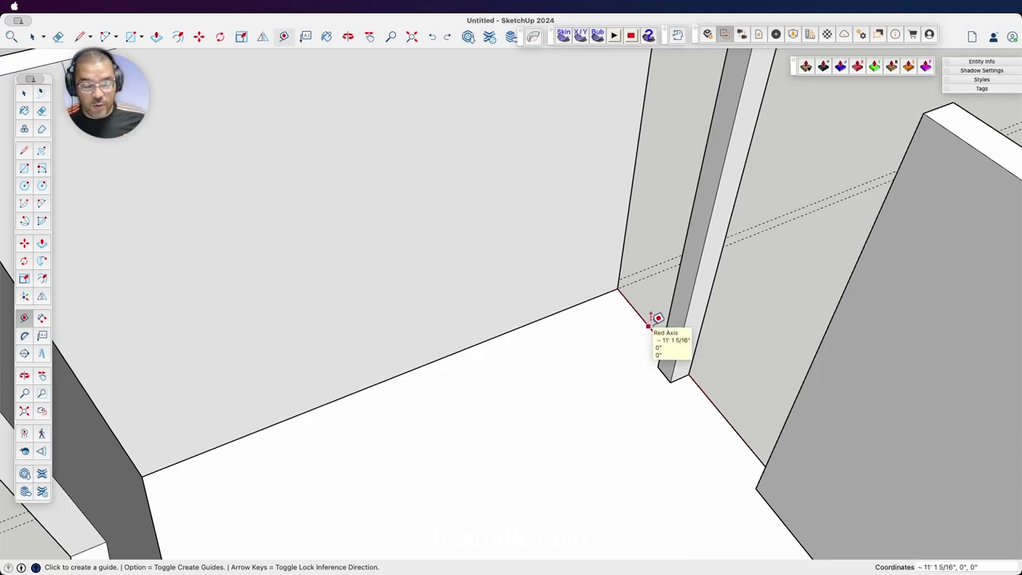
left_click(652, 319)
type("2'")
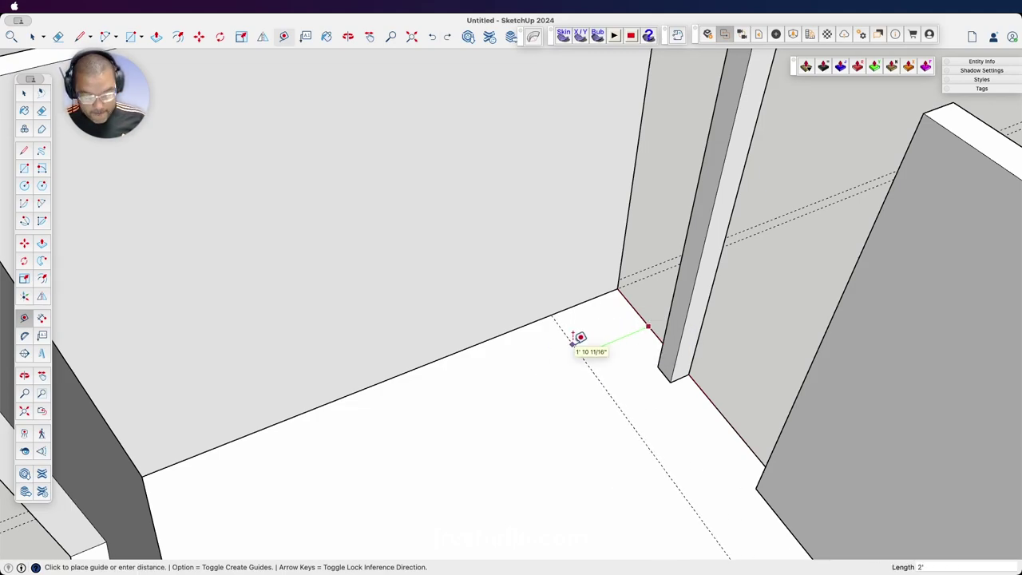
left_click(572, 340)
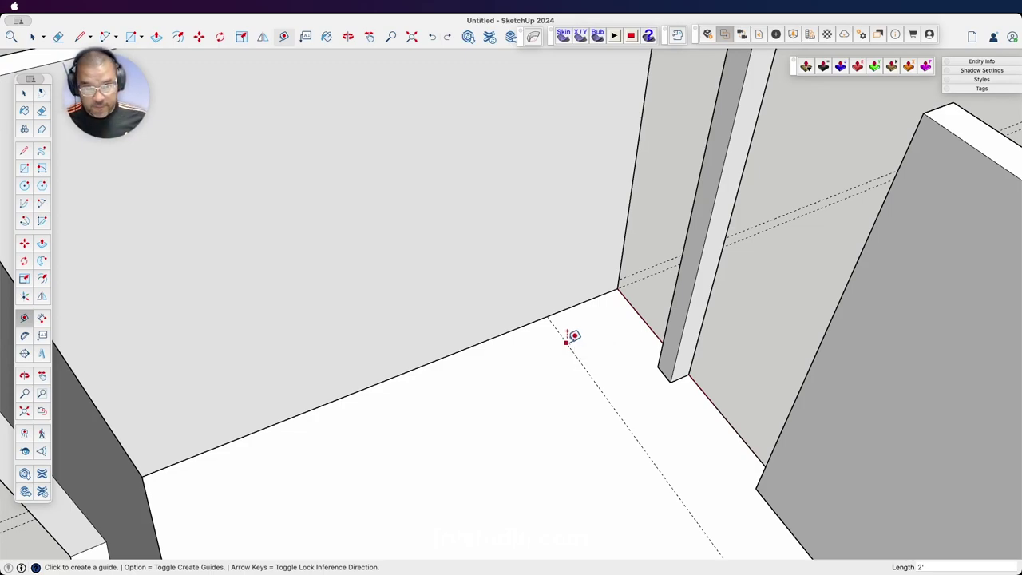
- Add a parallel guide 6 inches away and a cross guide 3 feet out
left_click(572, 337)
type("6")
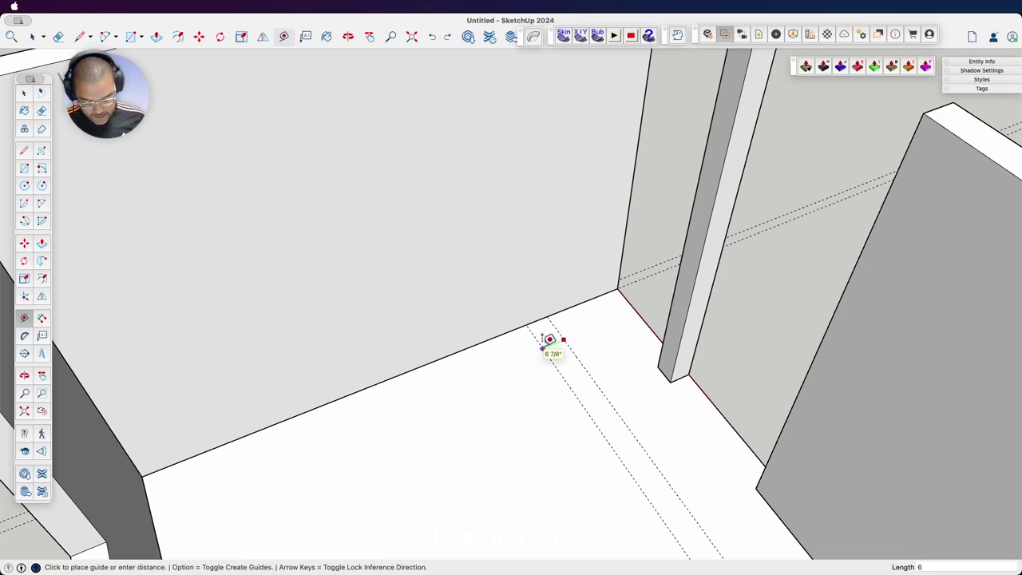
key("Return")
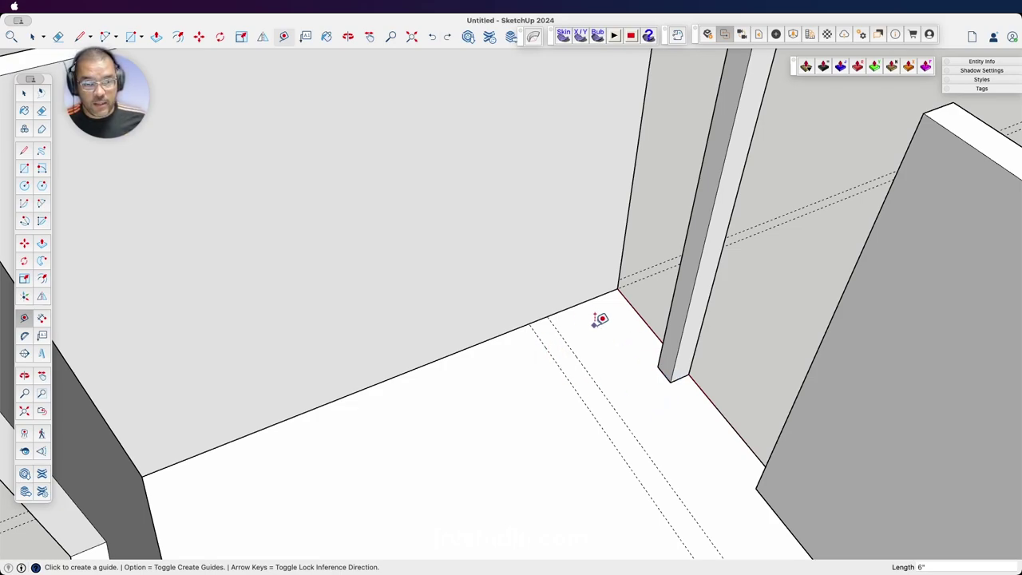
left_click(571, 306)
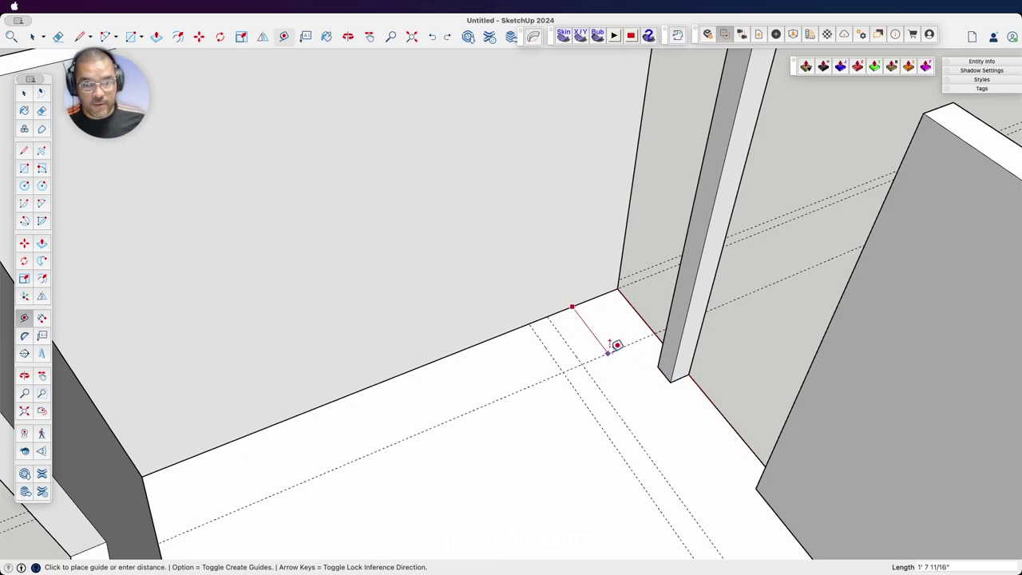
left_click(677, 375)
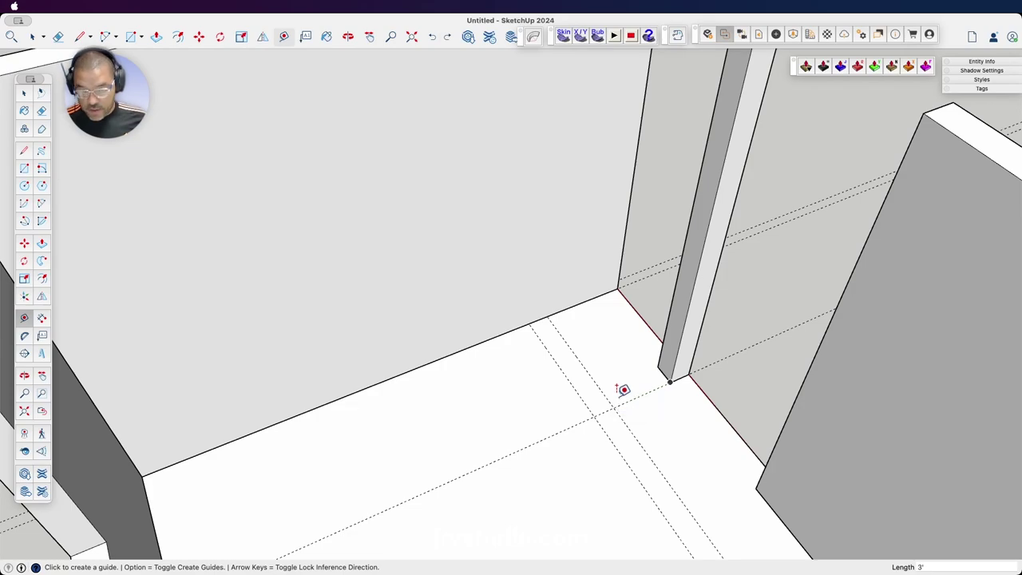
- Draw a 6-inch by 2-foot rectangle at the guides and raise it to the wall top
left_click(24, 169)
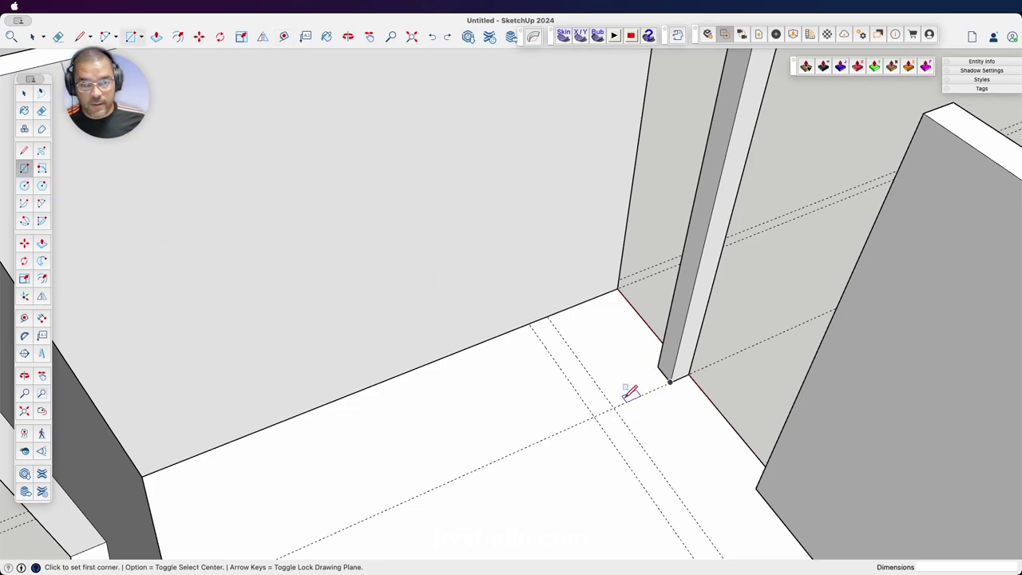
left_click(594, 412)
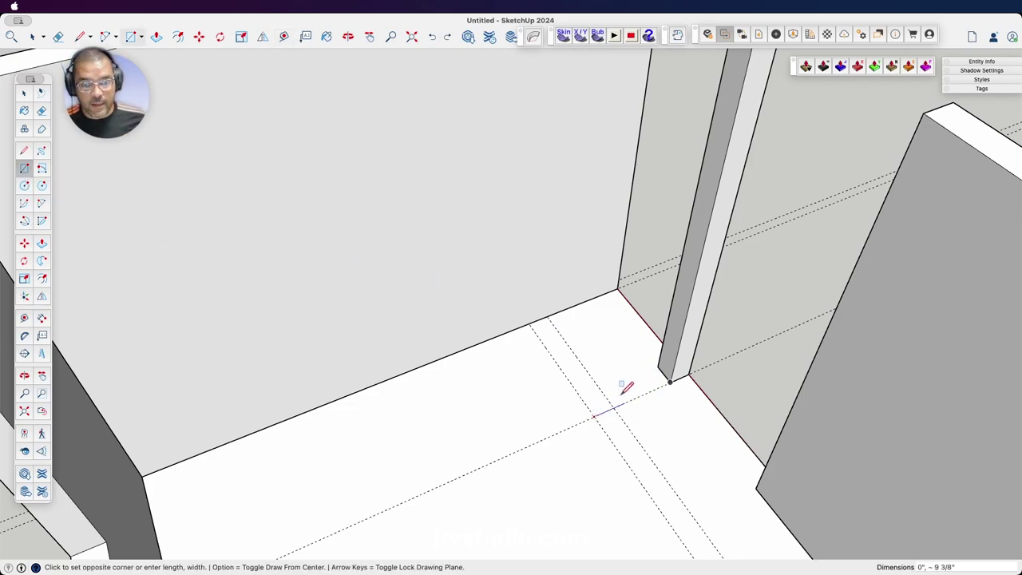
left_click(659, 364)
key("p")
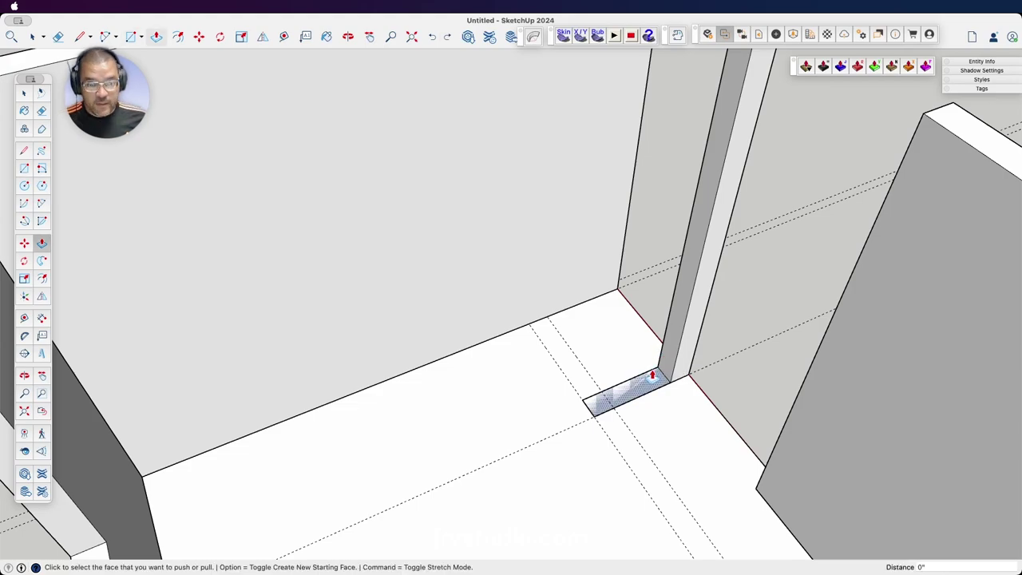
left_click(655, 376)
middle_click_drag(655, 376, 683, 289)
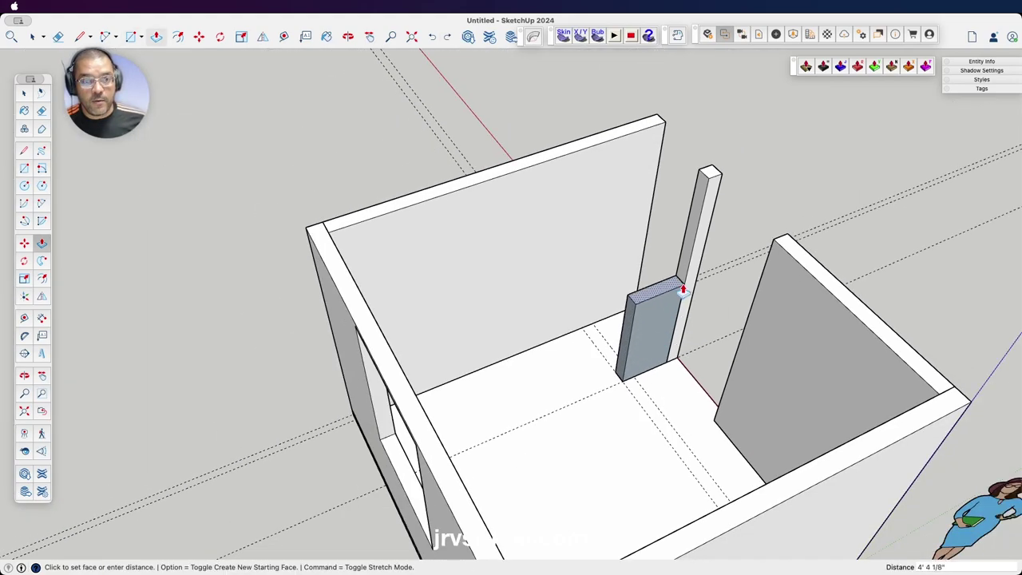
left_click(712, 175)
key("space")
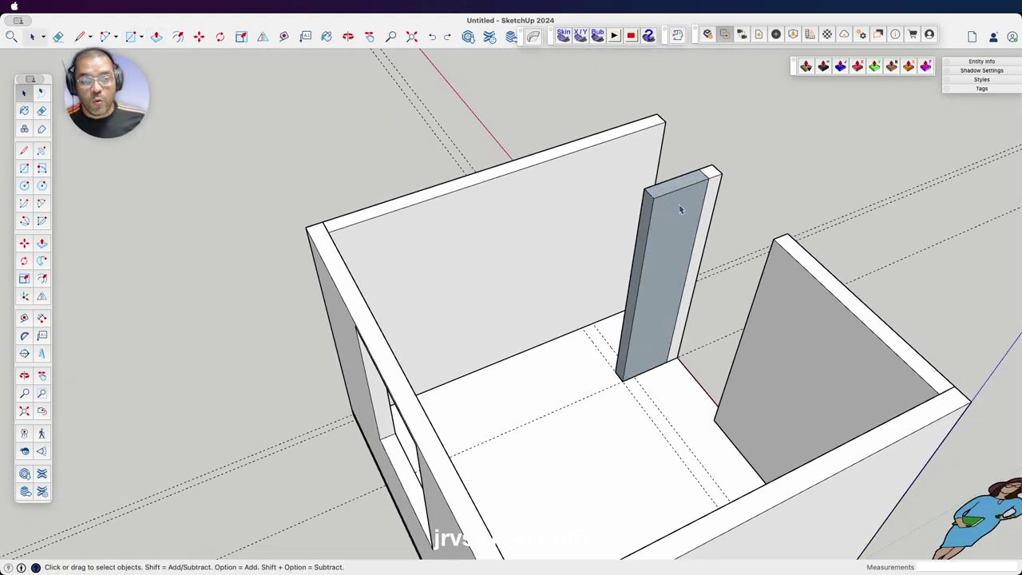
- Select the whole board and apply Reverse Faces
scroll(681, 209, "up", 3)
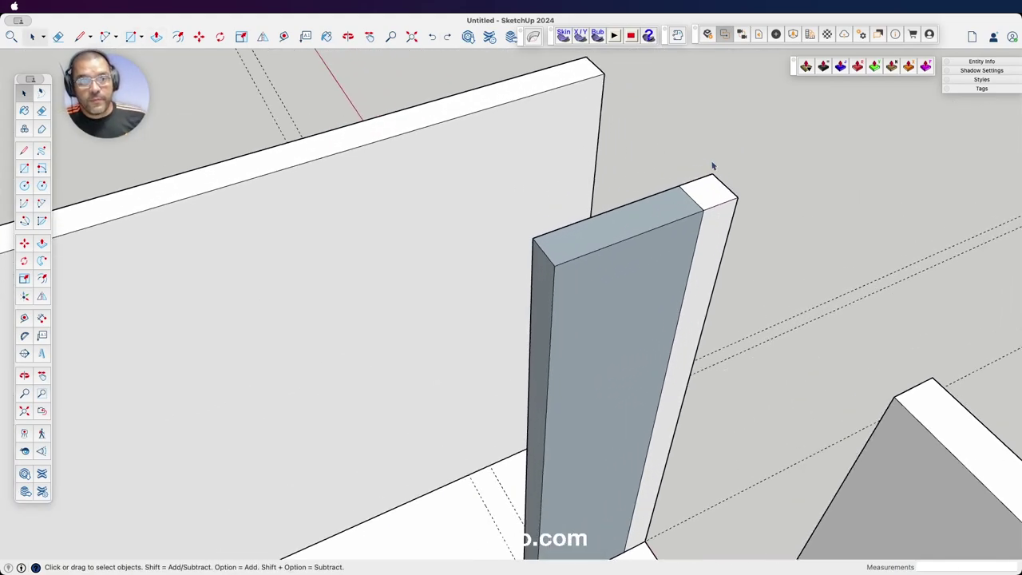
triple_click(623, 227)
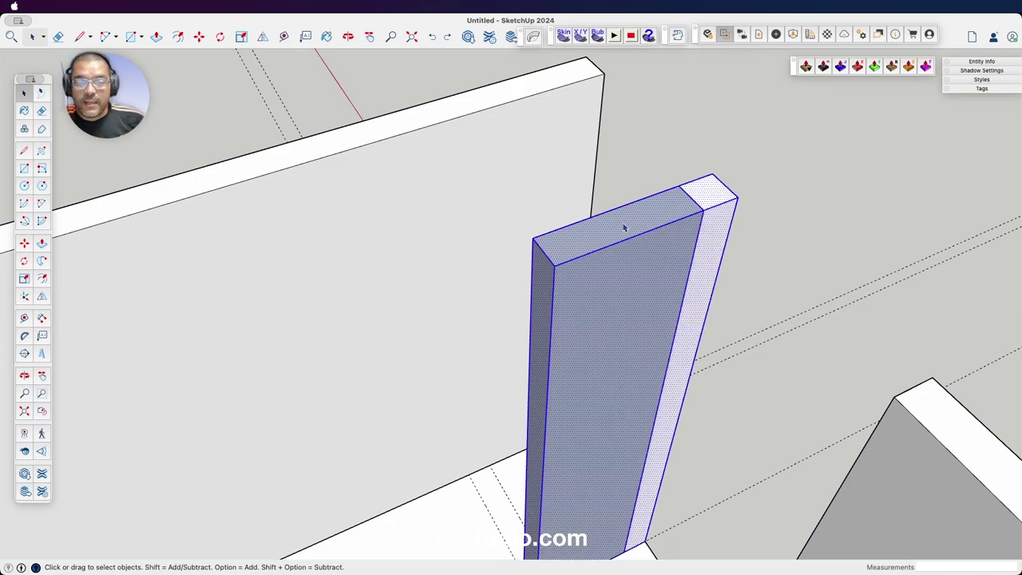
right_click(625, 228)
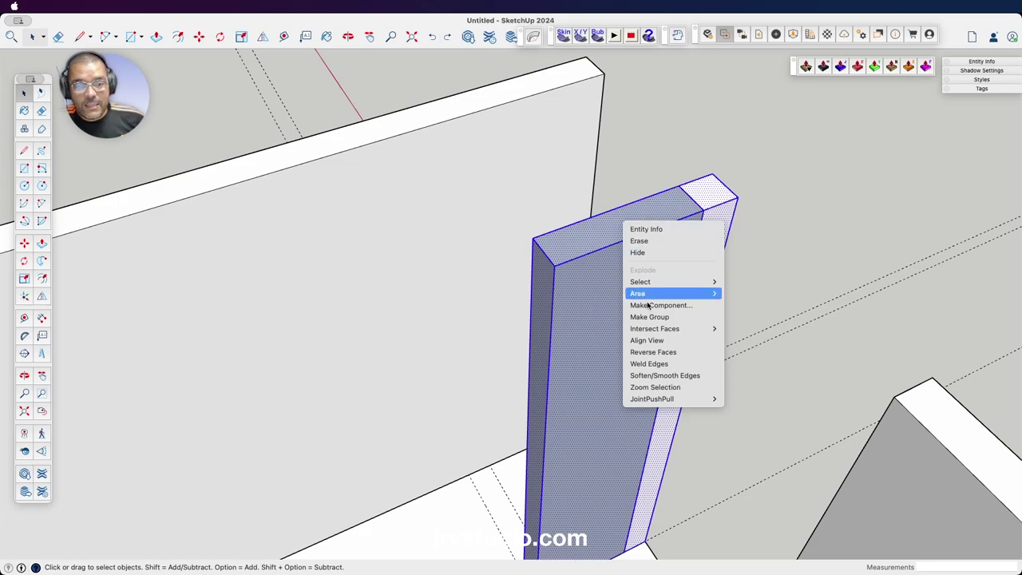
left_click(652, 354)
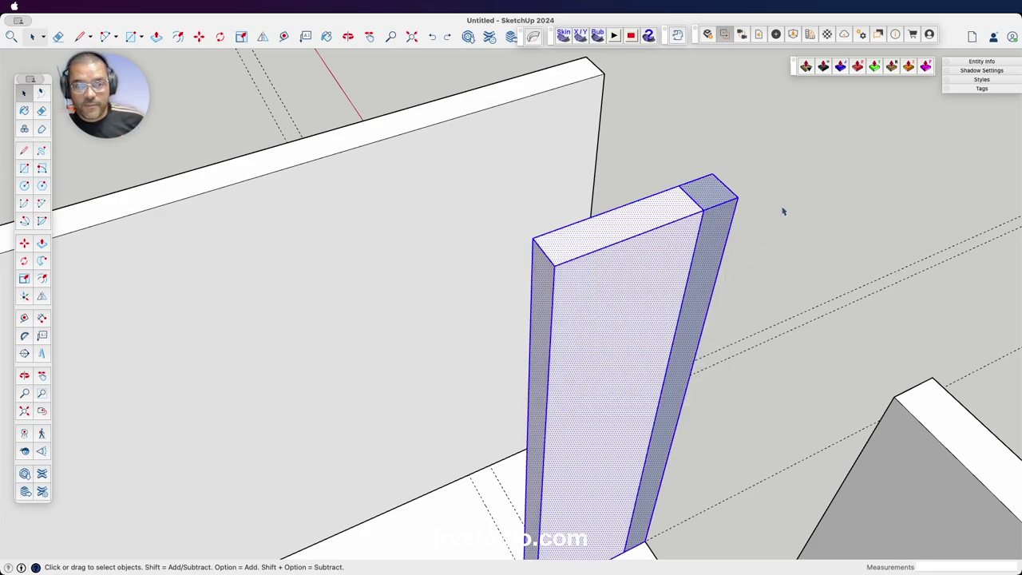
left_click(784, 210)
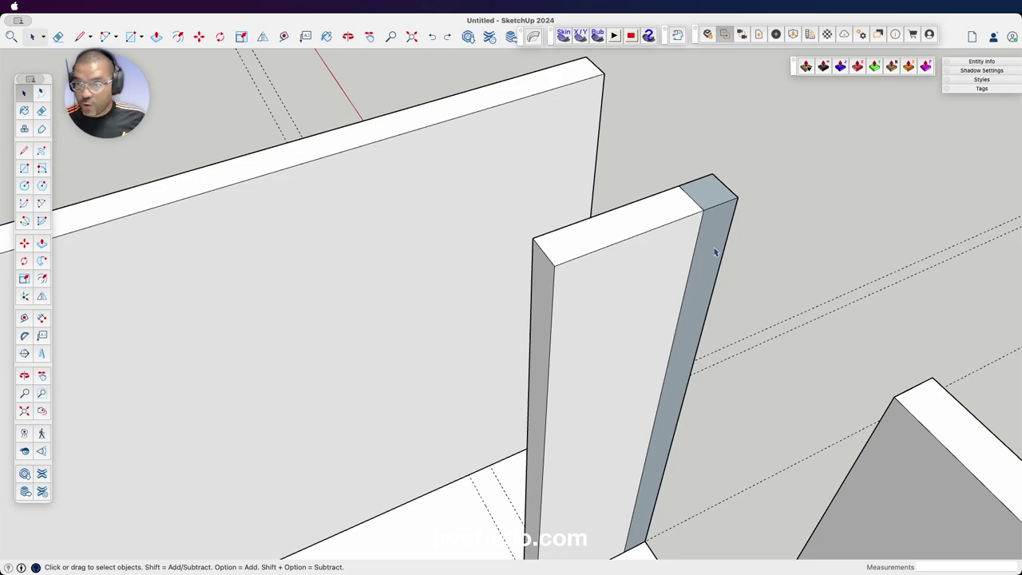
- Reverse the remaining blue side, top and front faces, then orbit to check the post
left_click(715, 253)
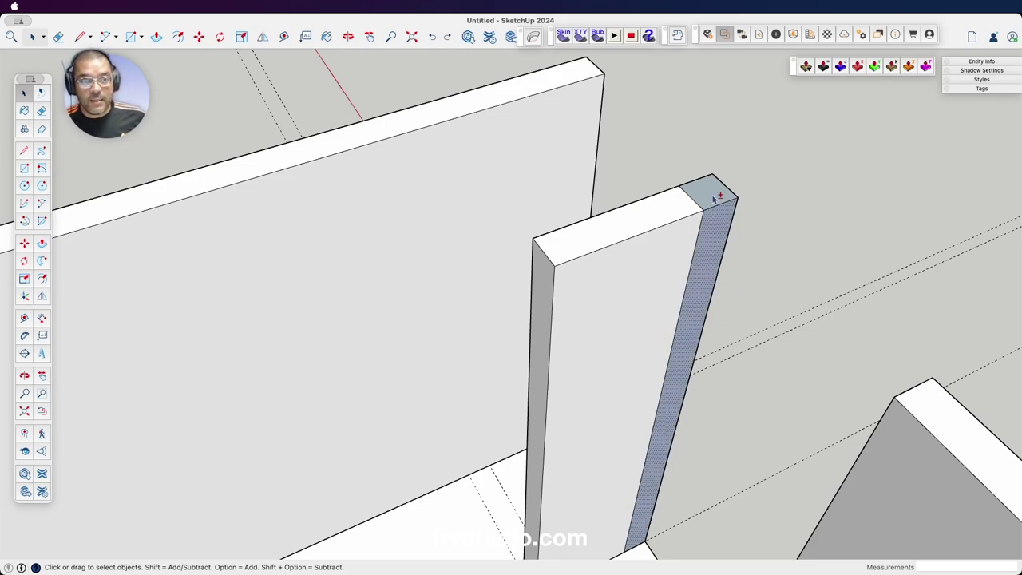
left_click(713, 199, "shift")
middle_click_drag(710, 193, 352, 205)
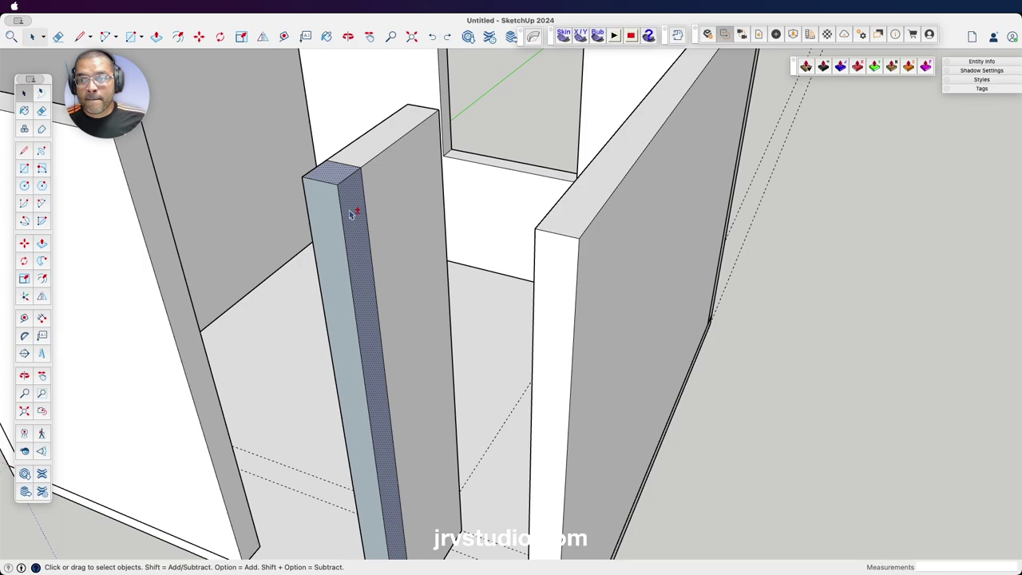
left_click(330, 225, "shift")
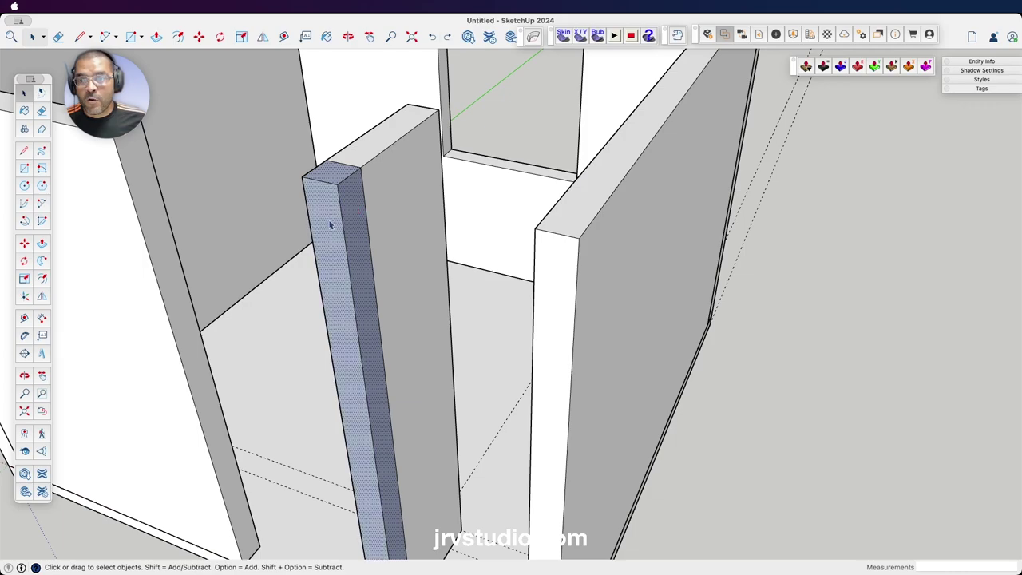
right_click(330, 225)
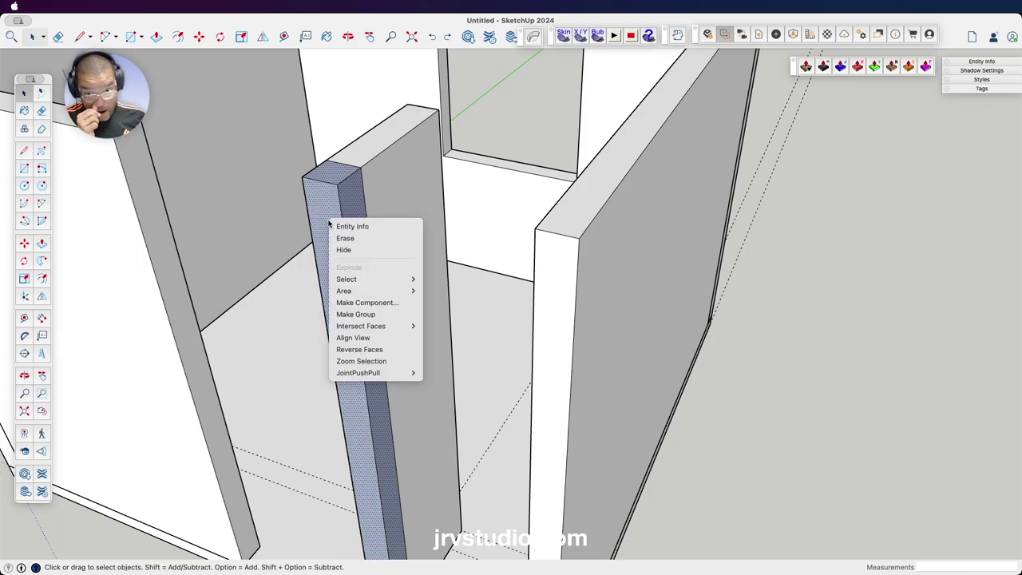
left_click(359, 349)
left_click(806, 303)
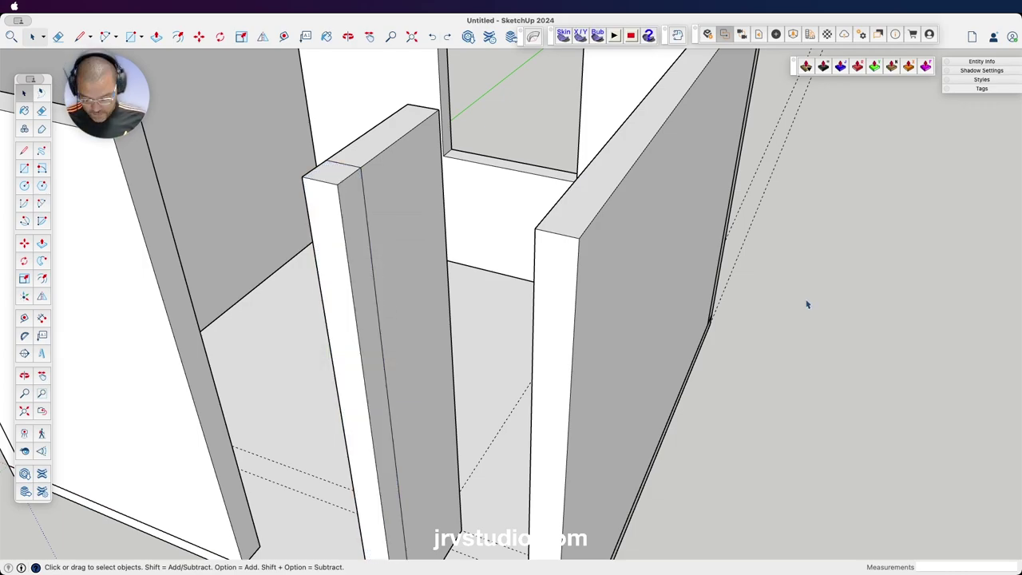
mouse_move(566, 290)
middle_mouse_down()
mouse_move(596, 379)
mouse_move(634, 221)
mouse_move(564, 197)
mouse_move(606, 245)
mouse_move(619, 368)
mouse_move(780, 372)
mouse_move(650, 349)
middle_mouse_up()
mouse_move(582, 297)
middle_mouse_down()
mouse_move(598, 278)
mouse_move(526, 244)
middle_mouse_up()
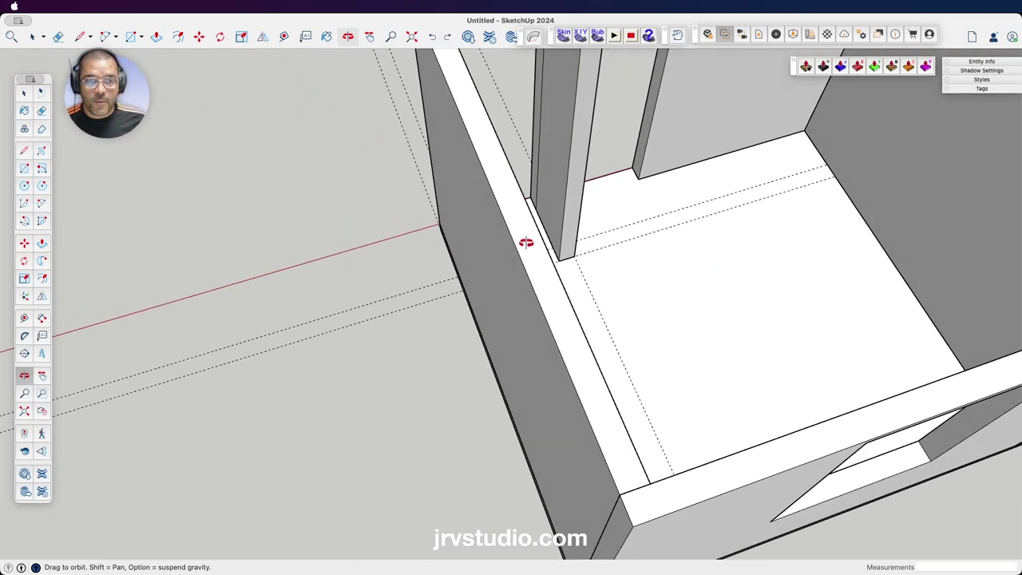
- Make the fourth wall's faces into a group
left_click(527, 248)
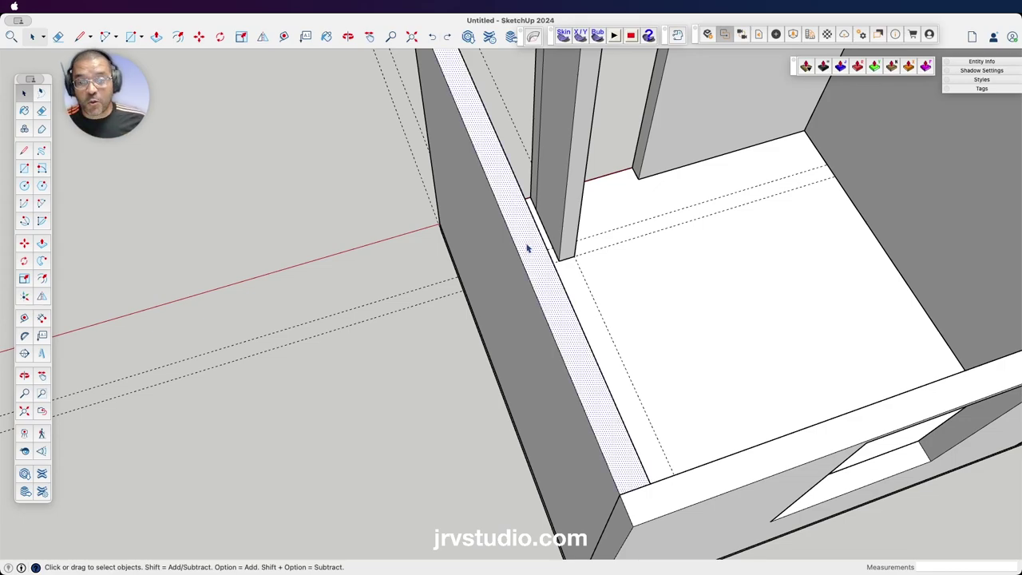
left_click(526, 248, "shift")
right_click(528, 244)
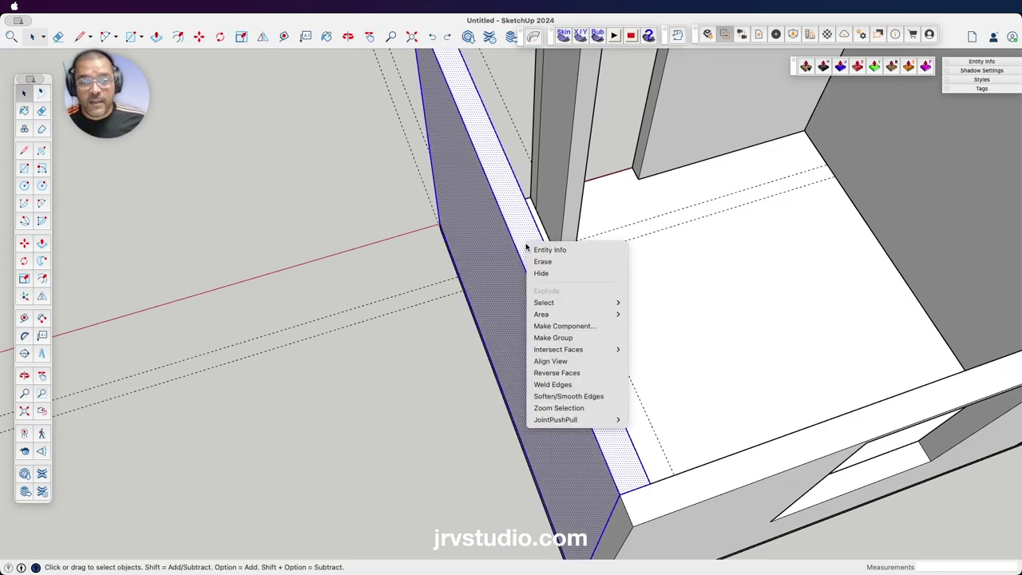
left_click(557, 338)
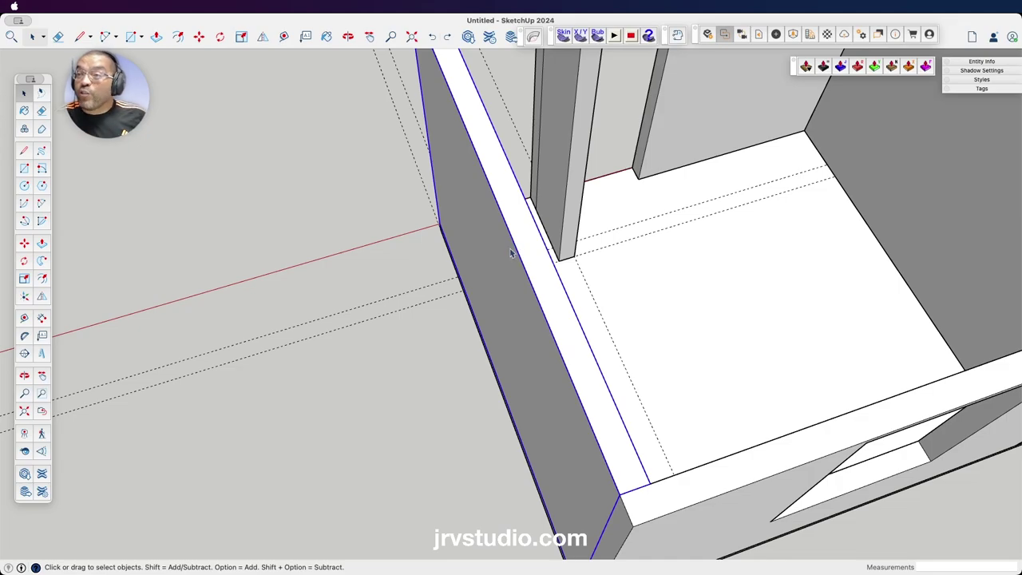
- Hide the wall group to expose the post
key("o")
left_click_drag(399, 258, 433, 332)
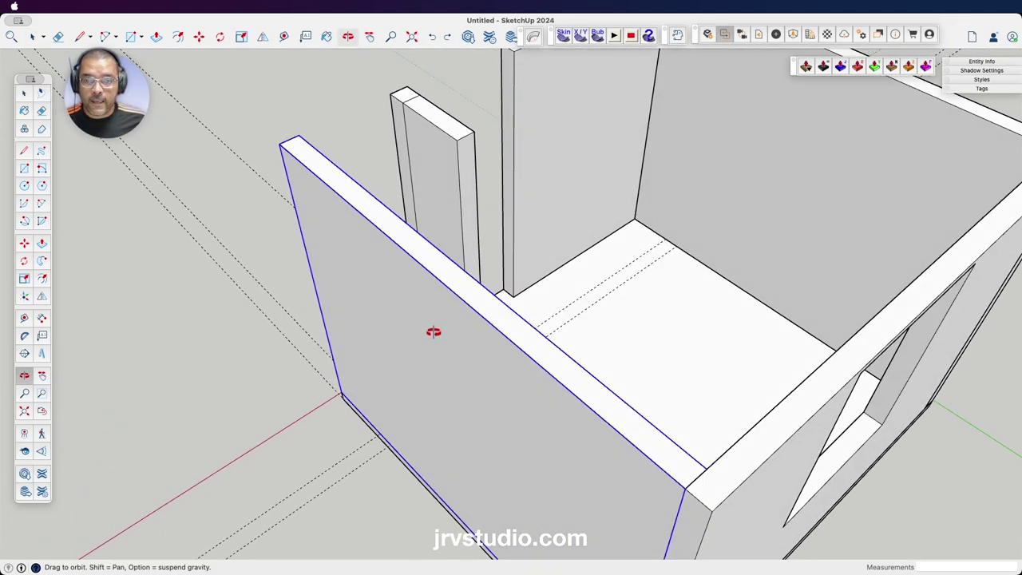
key("space")
right_click(382, 263)
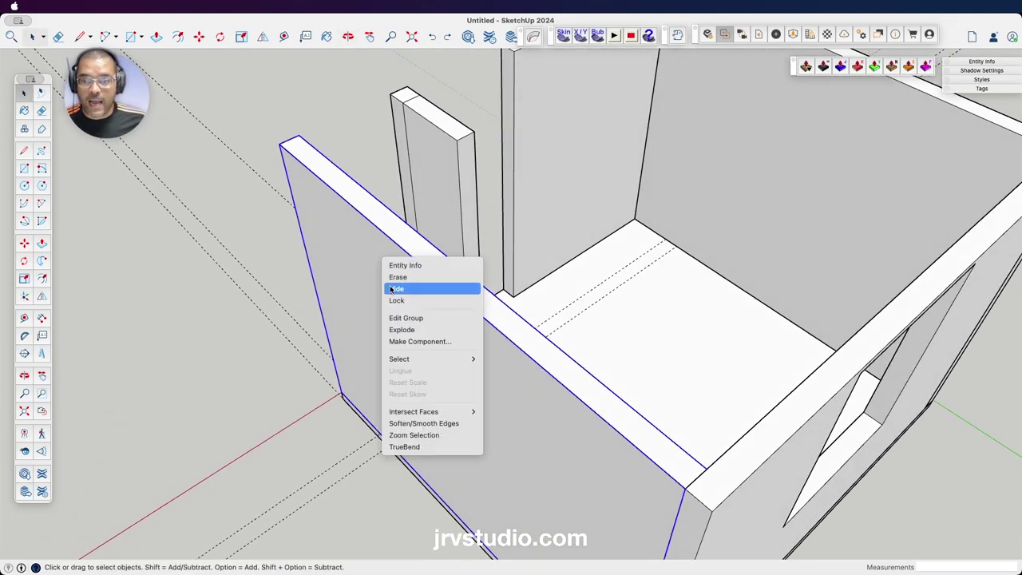
left_click(391, 290)
key("o")
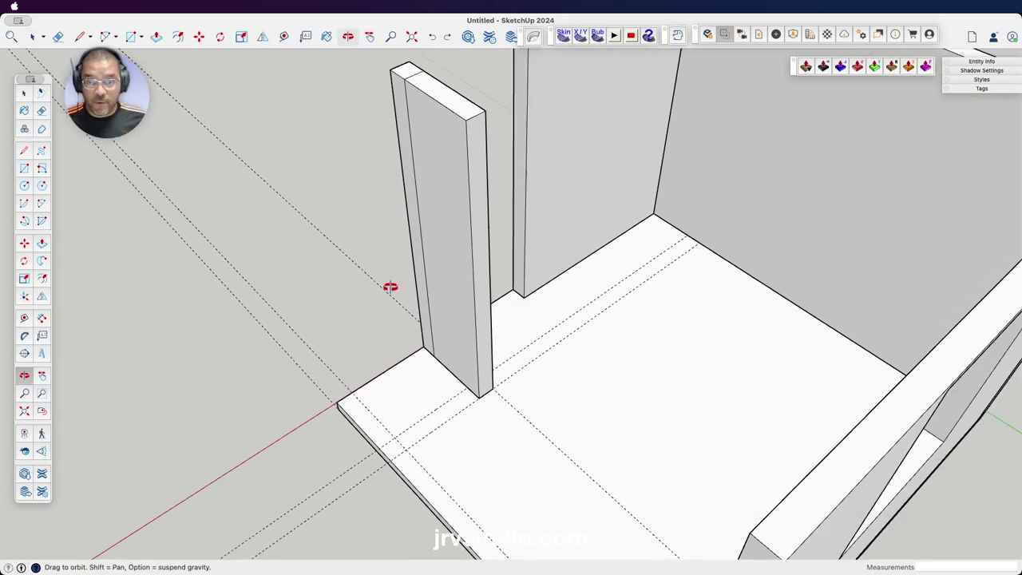
scroll(390, 287, "up", 10)
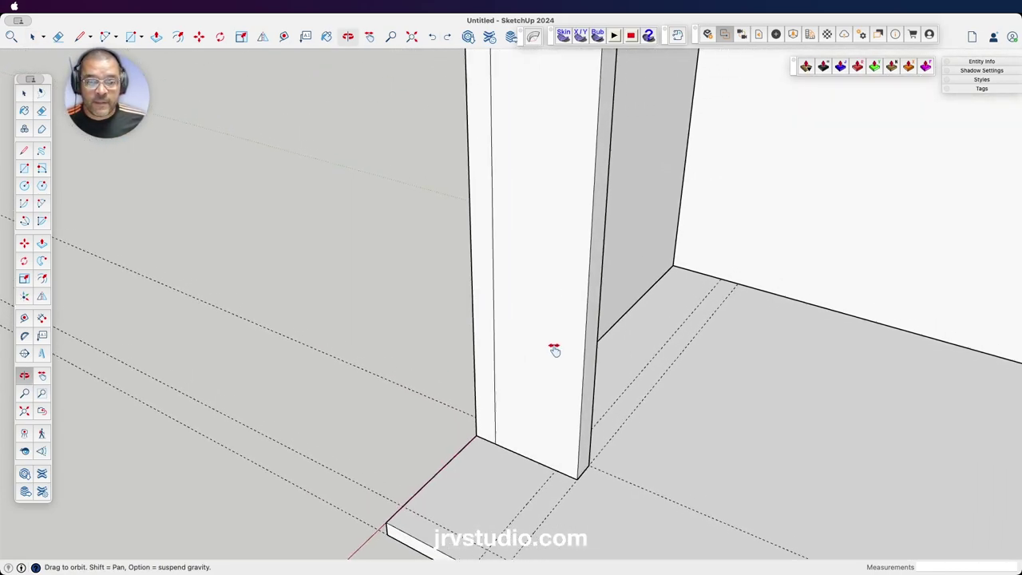
- Draw a vertical line on the post's face, splitting off a narrow strip
left_click_drag(554, 349, 518, 437)
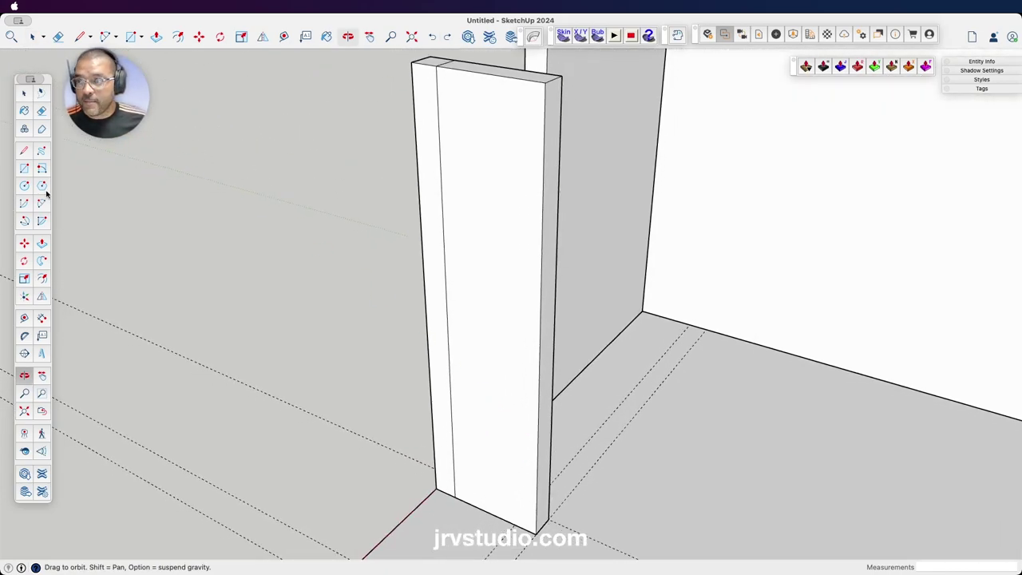
key("space")
left_click(513, 216)
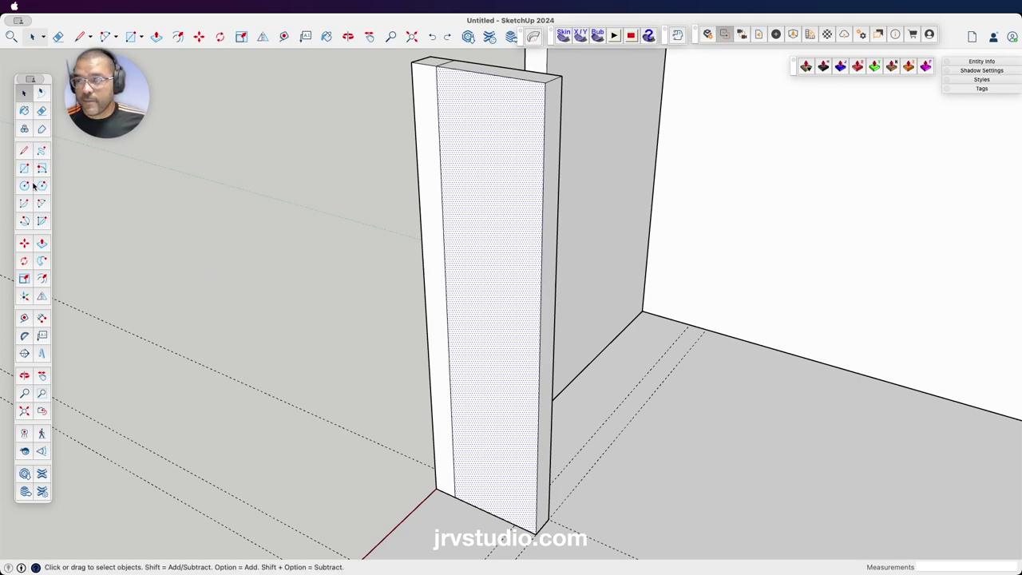
left_click(27, 149)
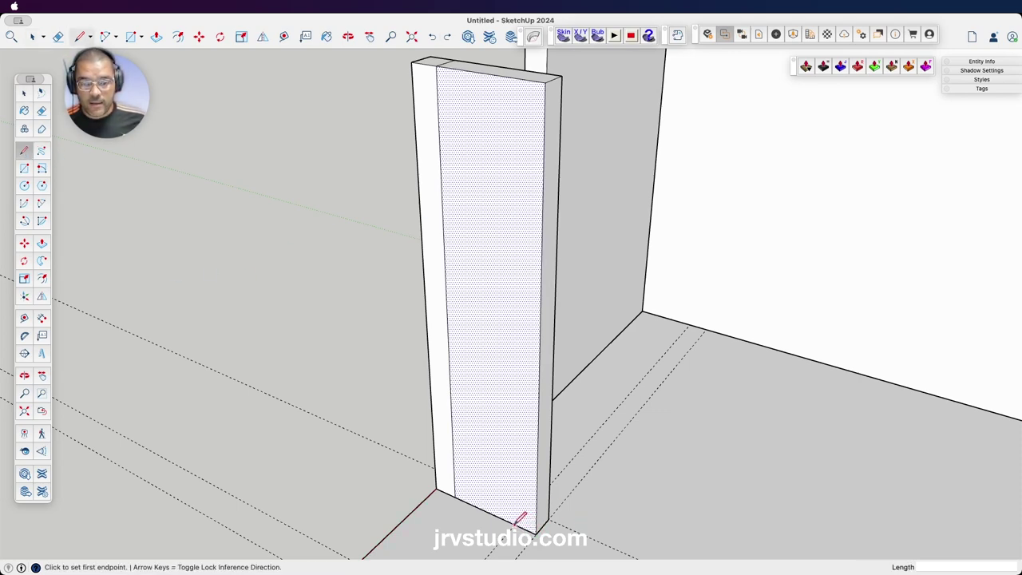
left_click(516, 524)
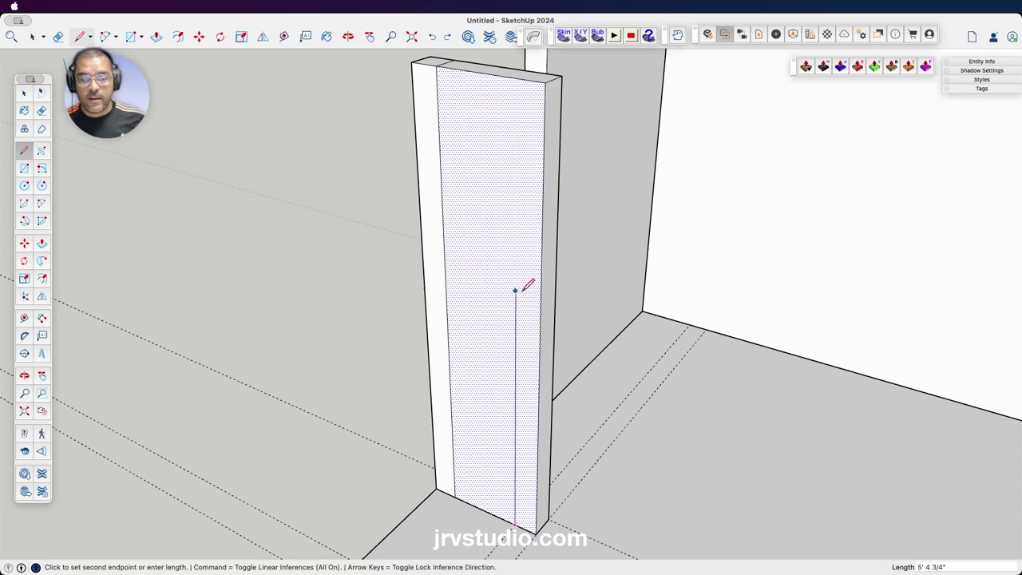
left_click(519, 81)
key("space")
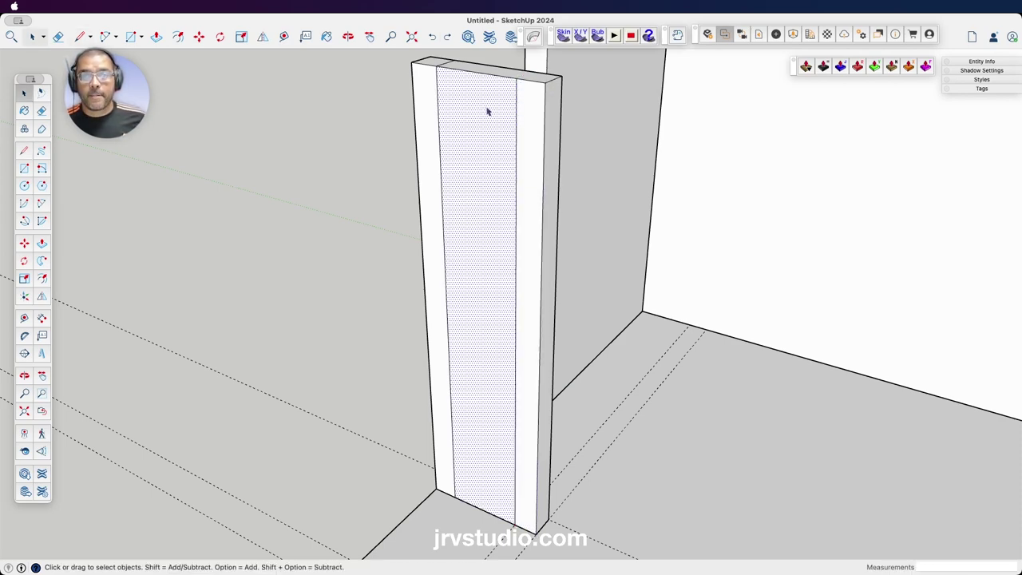
left_click(381, 87)
left_click(531, 105)
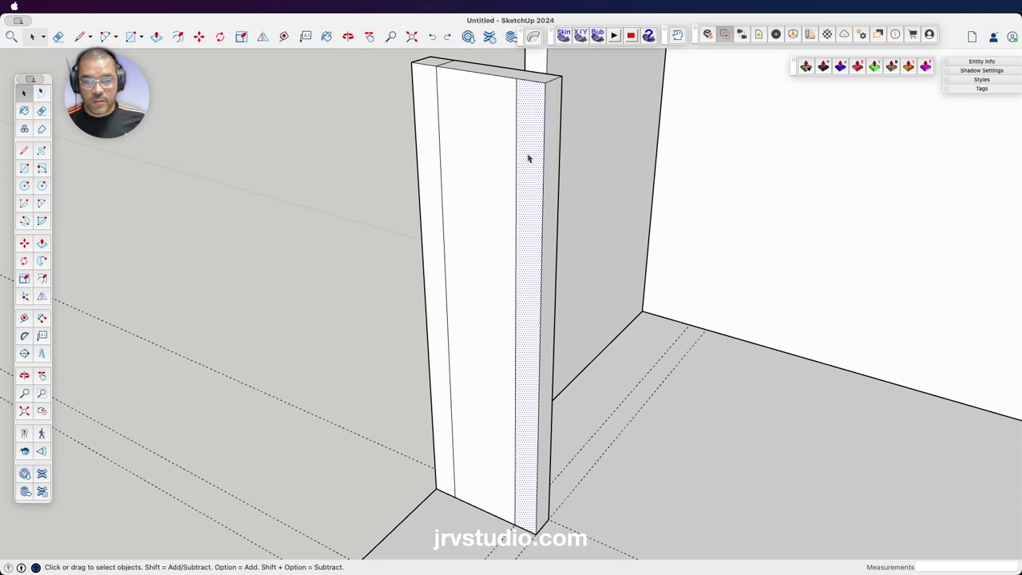
mouse_move(529, 151)
middle_mouse_down()
mouse_move(525, 212)
mouse_move(532, 82)
mouse_move(511, 225)
middle_mouse_up()
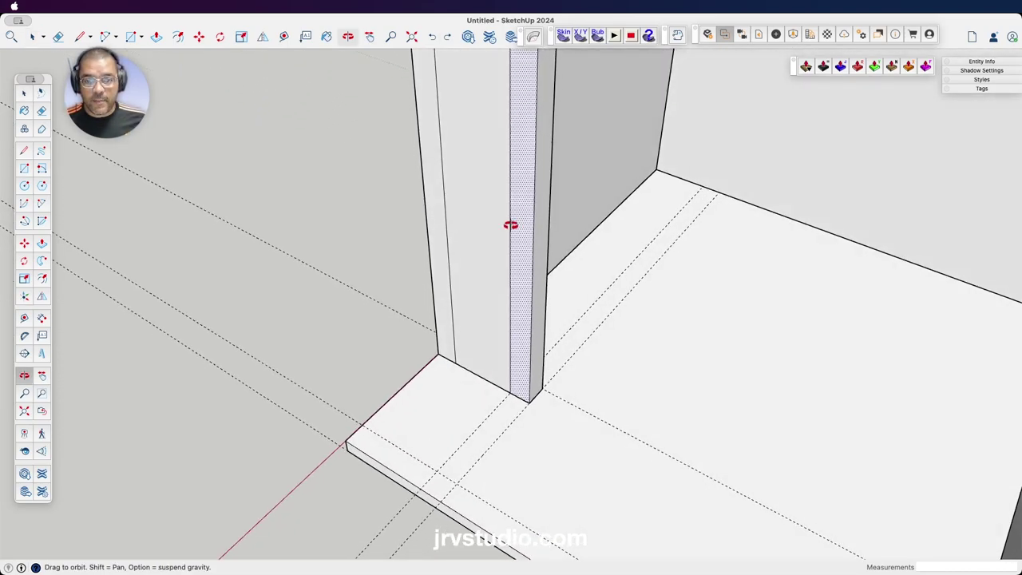
- Push/Pull the narrow face out 2'6" and orbit out to view the room
key("p")
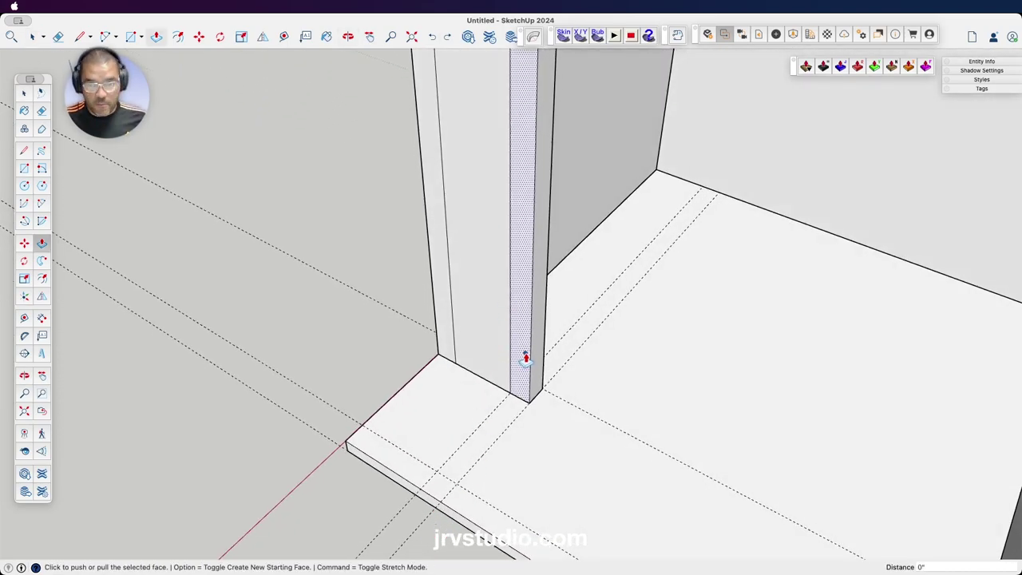
left_click(519, 372)
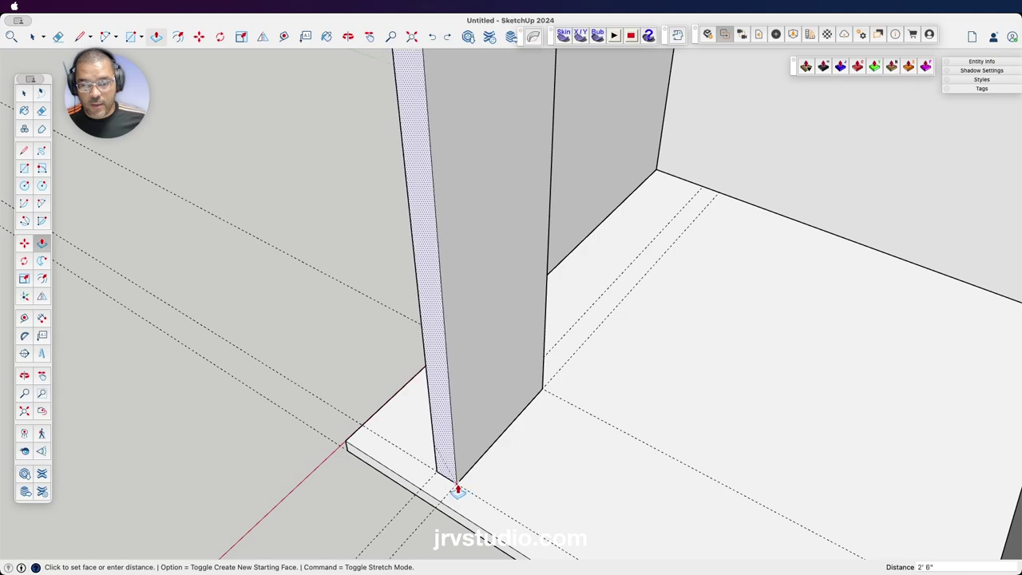
left_click(459, 489)
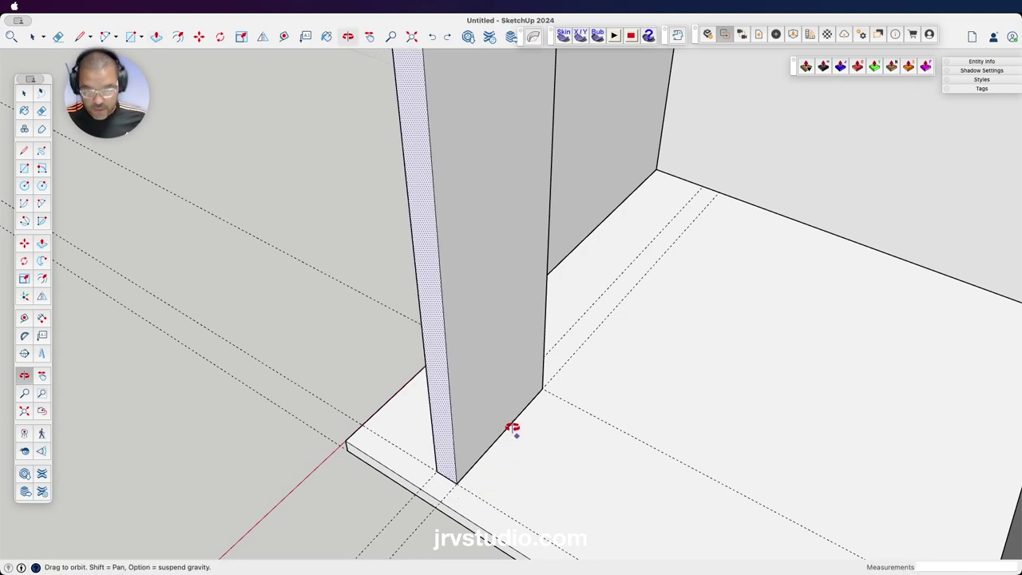
middle_click_drag(513, 424, 534, 353)
scroll(527, 348, "down", 5)
mouse_move(522, 341)
left_mouse_down()
mouse_move(564, 317)
mouse_move(532, 324)
left_mouse_up()
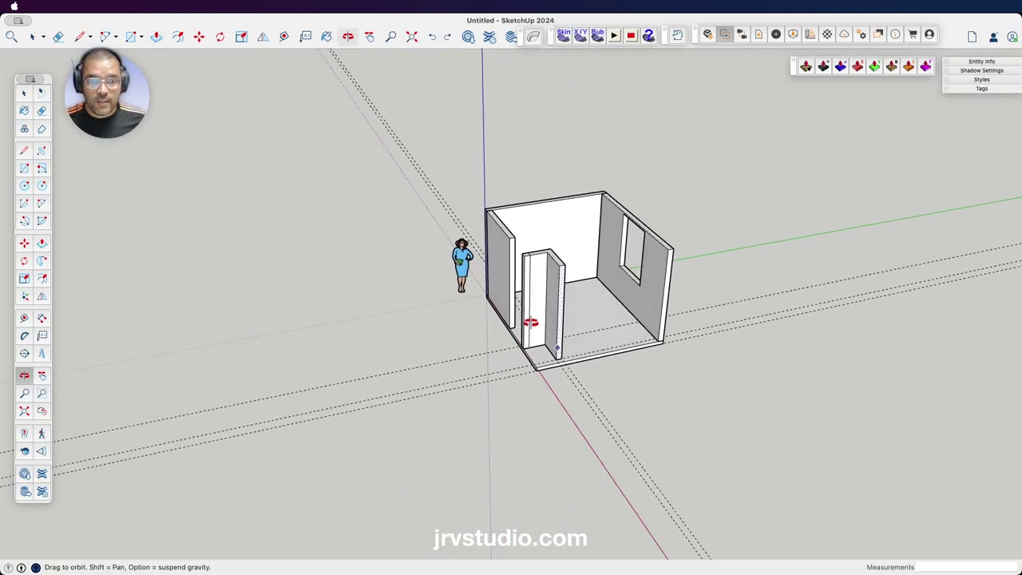
- Triple-click the L-shaped partition, group it, and clear the selection
key("space")
scroll(553, 268, "up", 1)
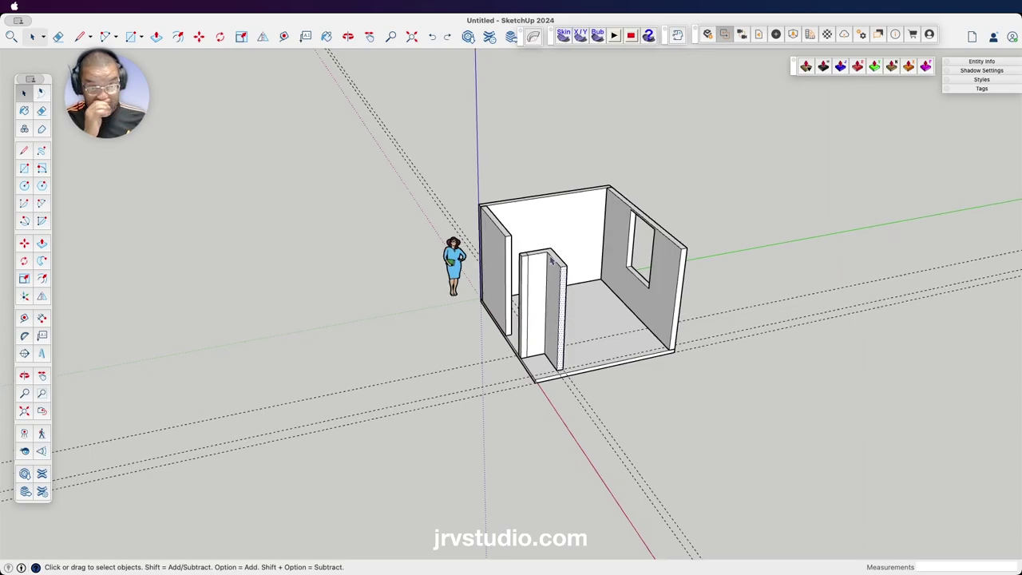
scroll(553, 268, "up", 4)
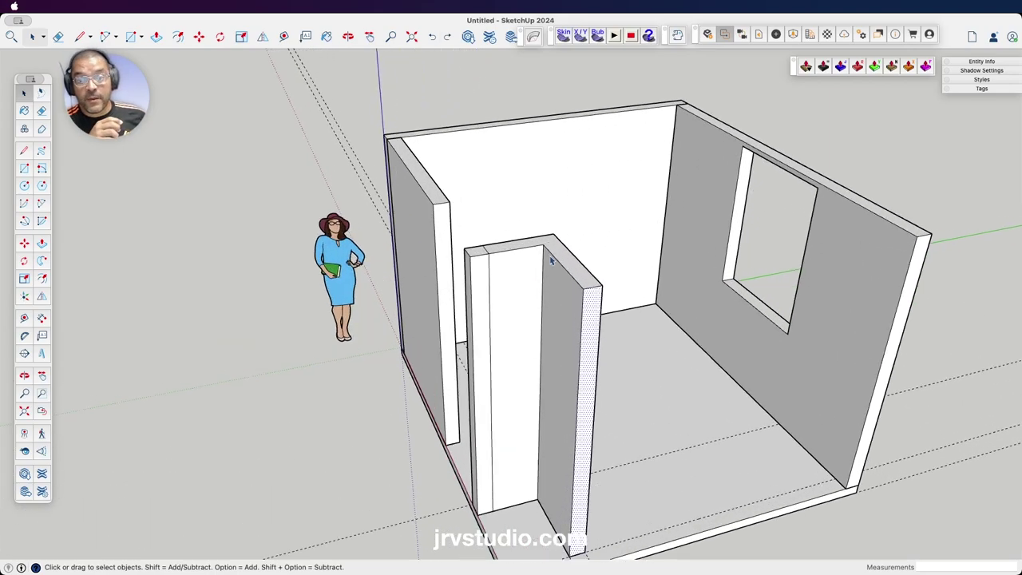
triple_click(572, 319)
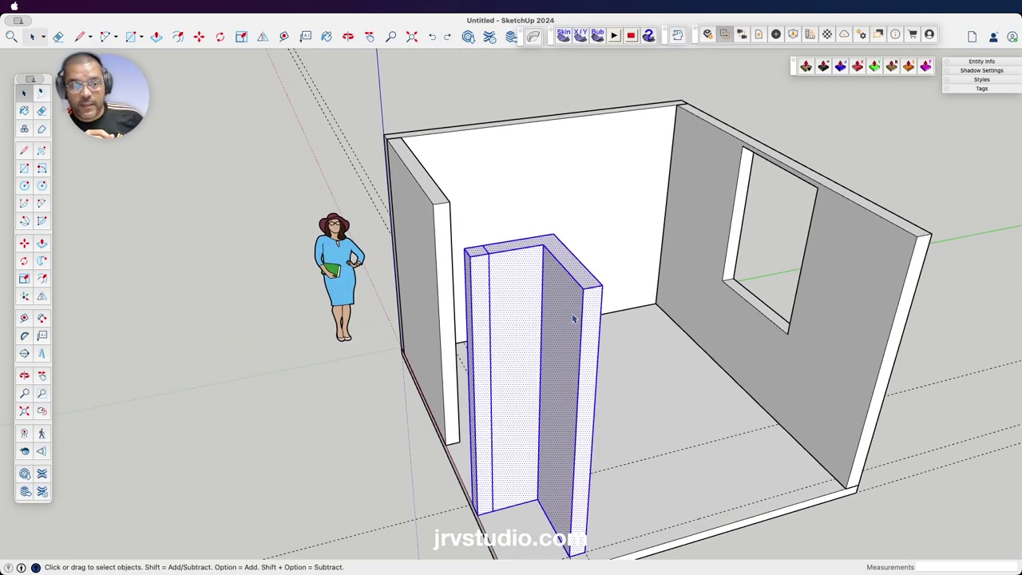
right_click(572, 319)
left_click(602, 412)
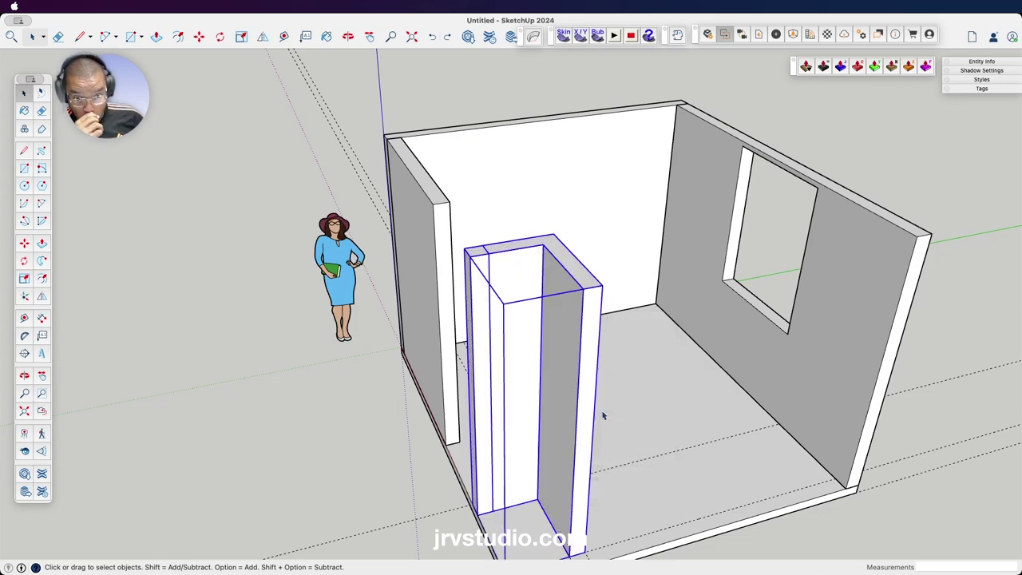
left_click(790, 142)
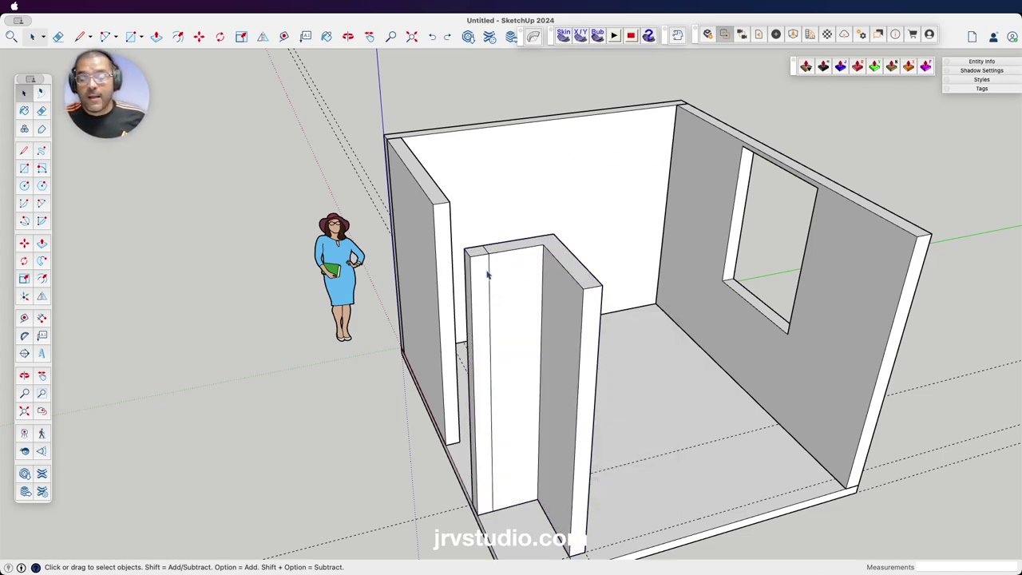
left_click(97, 8)
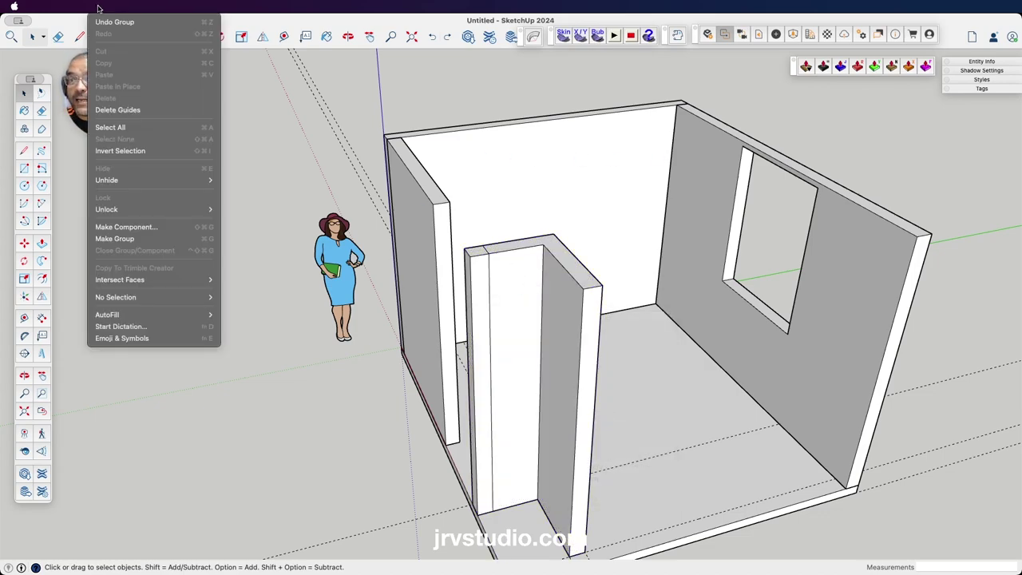
mouse_move(107, 180)
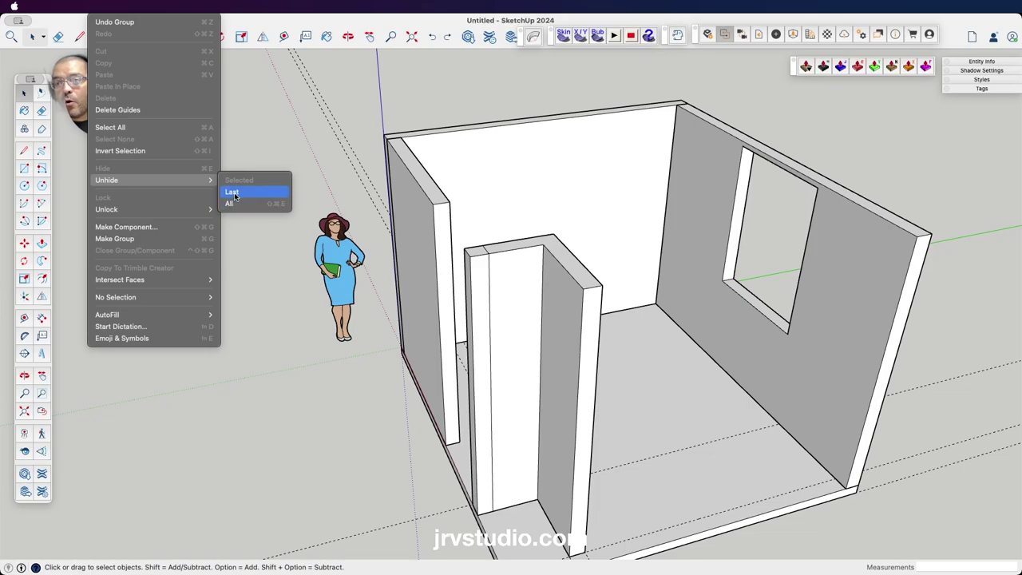
- Unhide all to restore the fourth wall, then orbit around to inspect the room
left_click(229, 203)
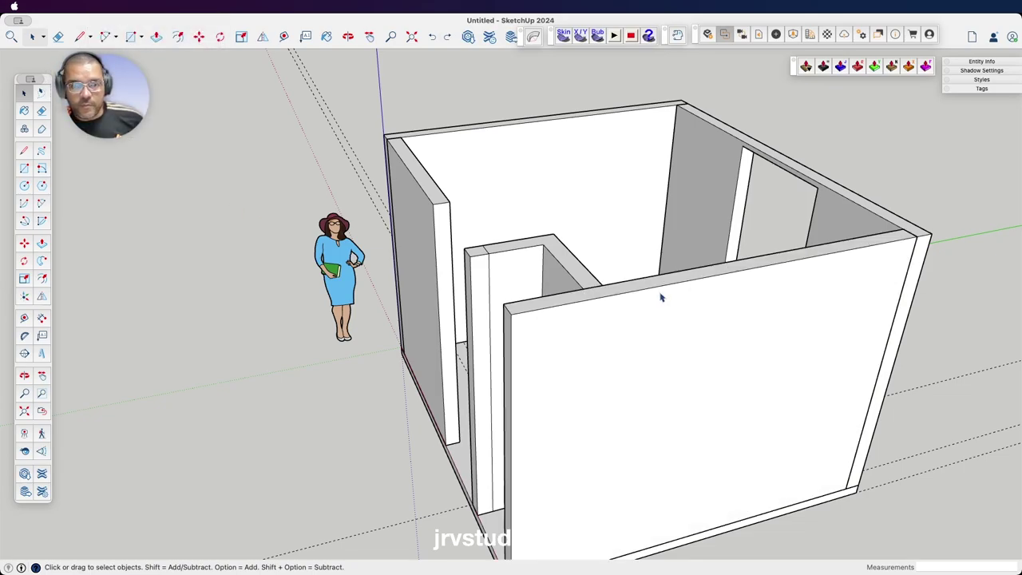
key("o")
mouse_move(486, 258)
left_mouse_down()
mouse_move(646, 255)
mouse_move(680, 223)
mouse_move(702, 303)
mouse_move(424, 317)
mouse_move(338, 336)
mouse_move(444, 323)
mouse_move(511, 287)
mouse_move(487, 296)
mouse_move(303, 267)
mouse_move(454, 264)
mouse_move(515, 297)
left_mouse_up()
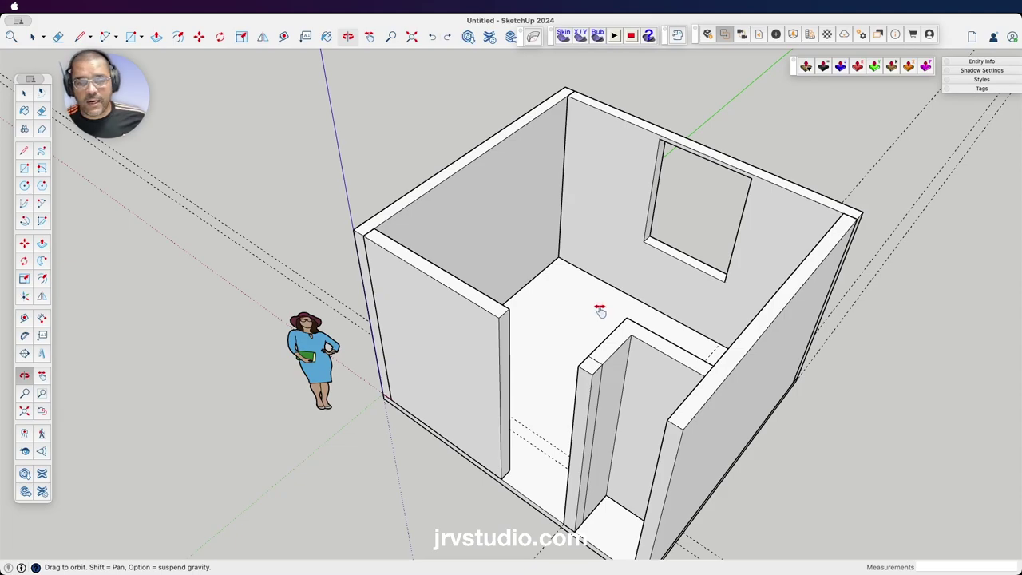
mouse_move(600, 311)
left_mouse_down()
mouse_move(434, 264)
mouse_move(474, 200)
mouse_move(459, 284)
left_mouse_up()
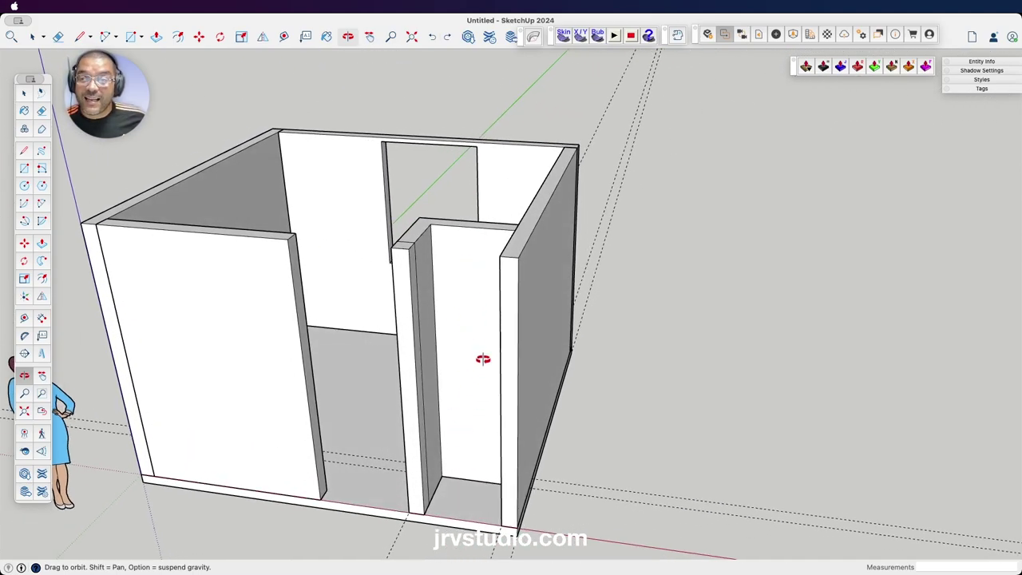
mouse_move(400, 378)
left_mouse_down()
mouse_move(516, 385)
mouse_move(454, 427)
mouse_move(440, 333)
mouse_move(455, 420)
mouse_move(564, 493)
mouse_move(671, 439)
mouse_move(390, 454)
mouse_move(536, 504)
mouse_move(562, 445)
mouse_move(536, 479)
mouse_move(330, 433)
mouse_move(606, 412)
mouse_move(636, 380)
left_mouse_up()
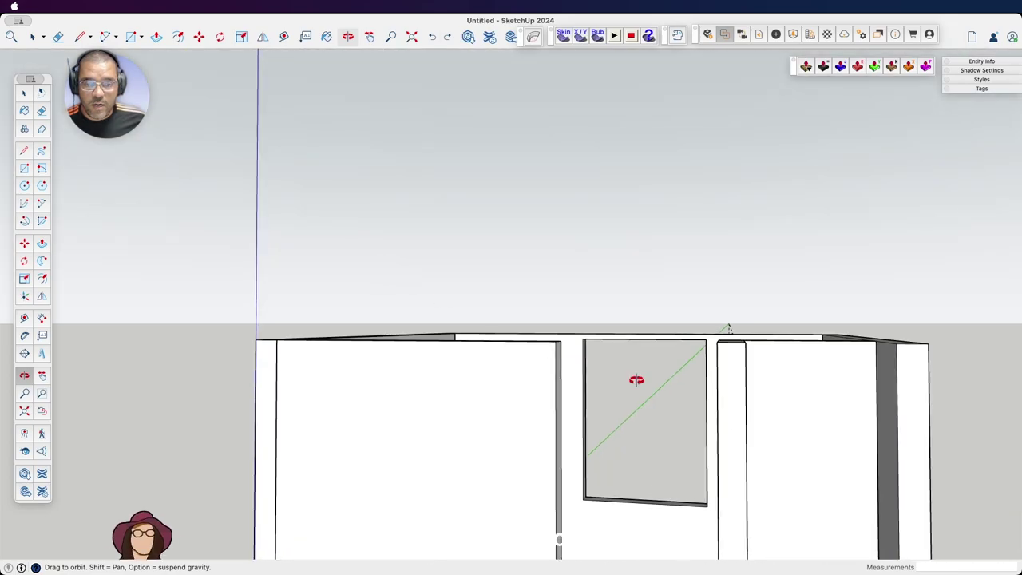
mouse_move(690, 445)
left_mouse_down()
mouse_move(704, 341)
mouse_move(696, 440)
mouse_move(657, 293)
mouse_move(621, 292)
mouse_move(624, 279)
left_mouse_up()
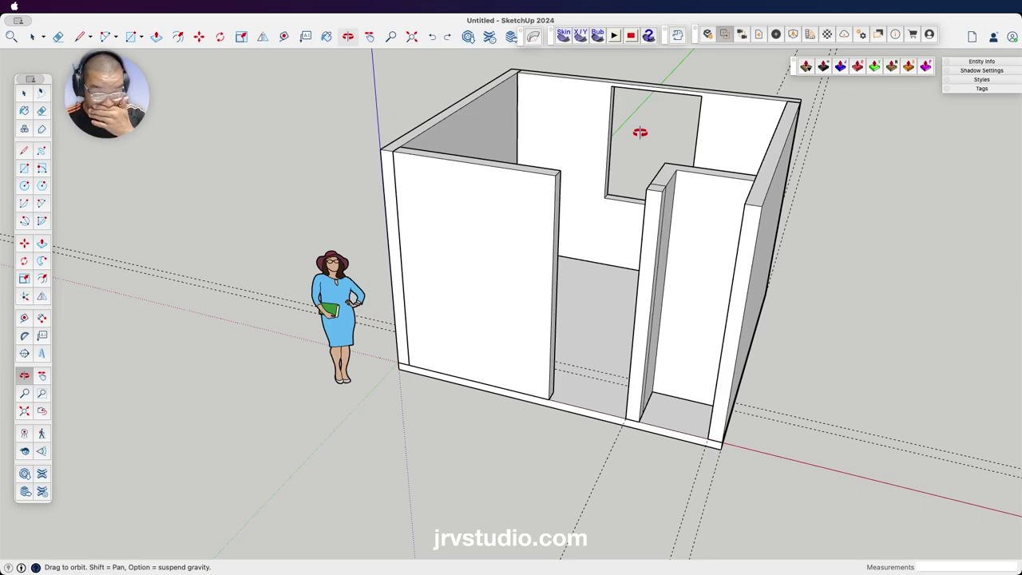
mouse_move(625, 224)
left_mouse_down()
mouse_move(575, 235)
mouse_move(468, 320)
mouse_move(466, 298)
mouse_move(478, 309)
mouse_move(508, 264)
left_mouse_up()
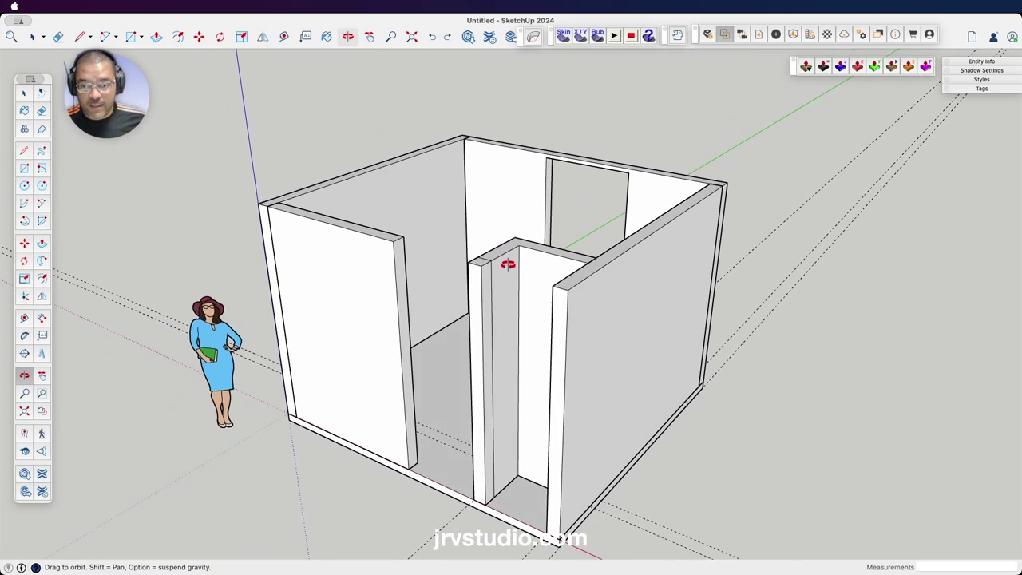
scroll(491, 337, "down", 3)
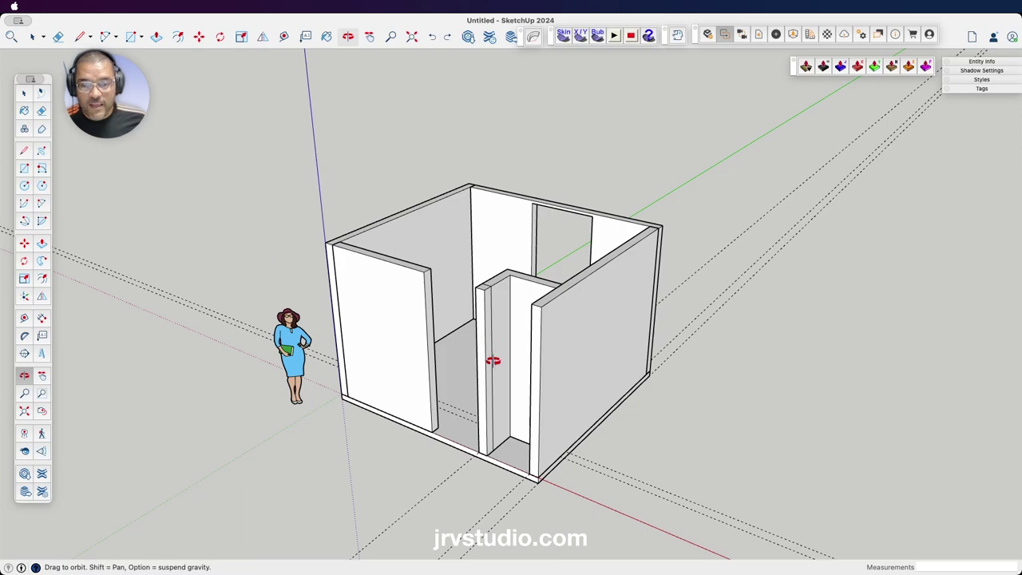
left_click_drag(493, 361, 497, 337)
- Save the model to the Desktop as 'Cuarto' in SketchUp Models (*.skp) format
left_click(24, 94)
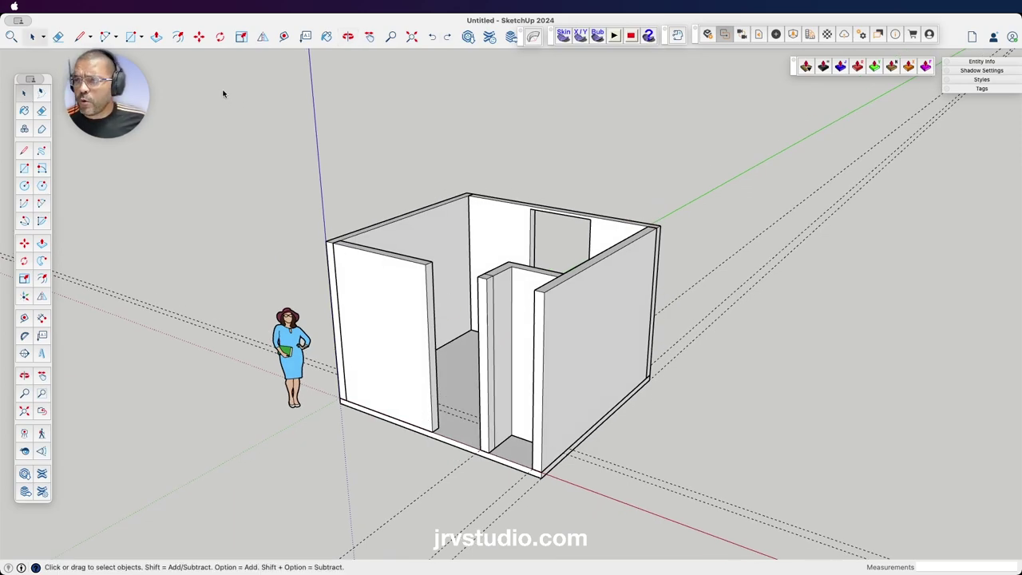
left_click(78, 6)
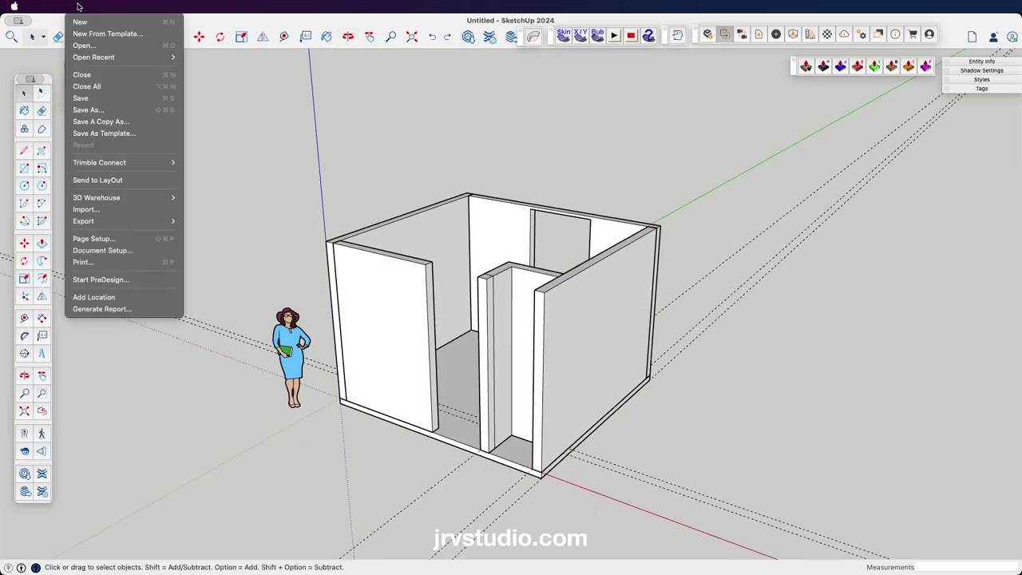
left_click(86, 111)
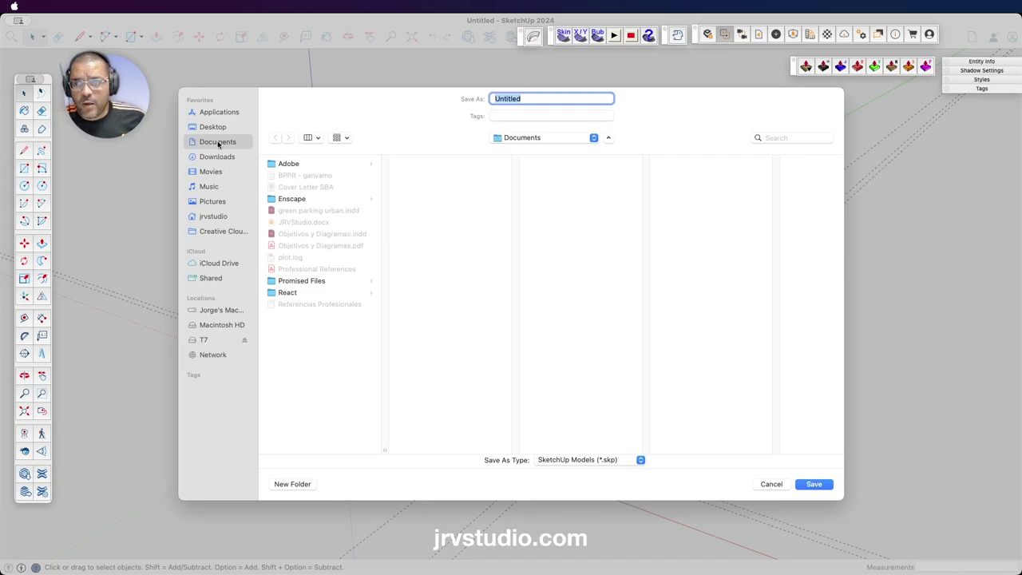
left_click(212, 129)
type("Cuarto")
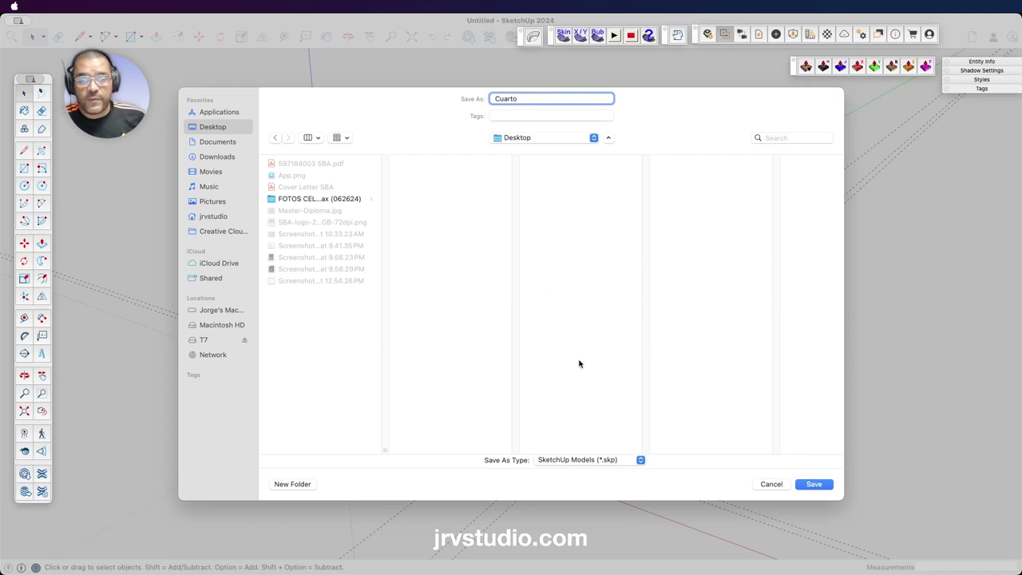
left_click(639, 460)
left_click(620, 461)
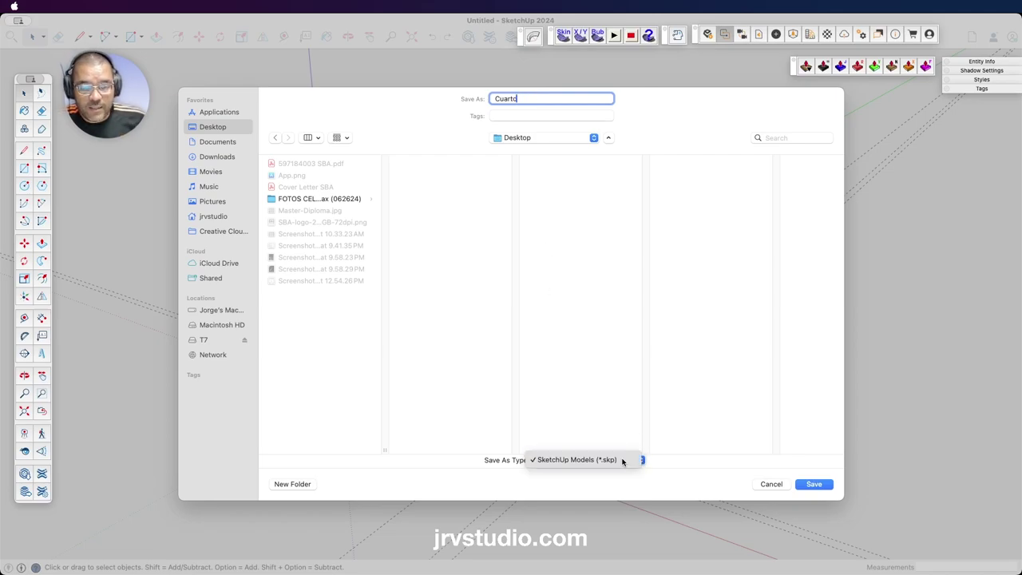
left_click(821, 485)
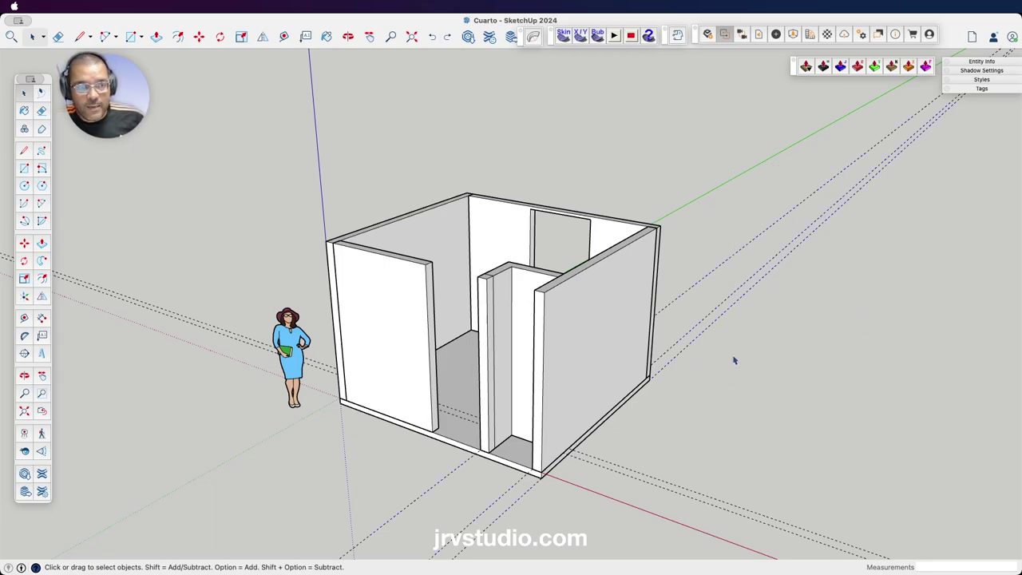
- Delete the selected guide lines and orbit around to review the finished room
key("Delete")
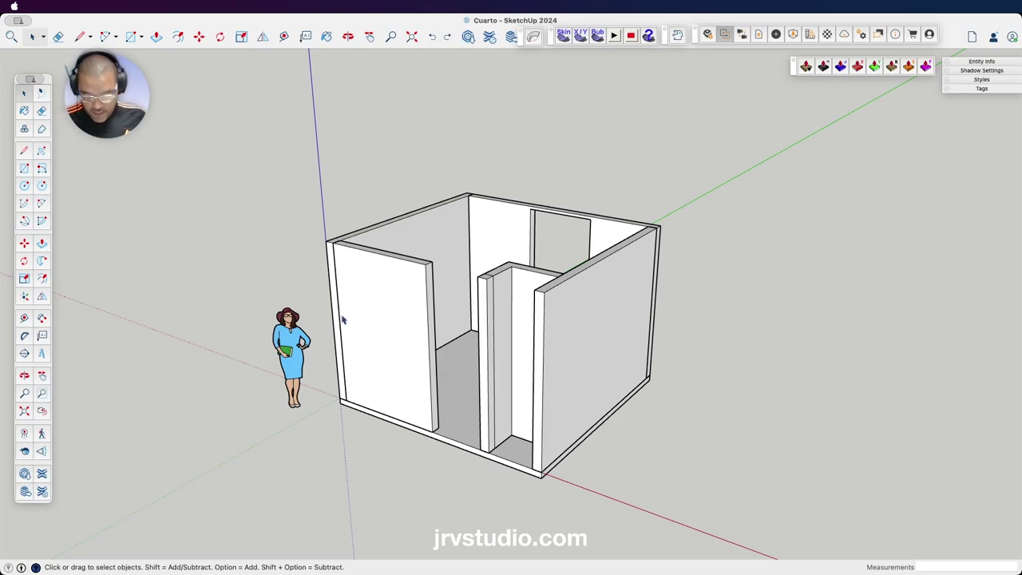
mouse_move(343, 319)
middle_mouse_down()
mouse_move(418, 280)
mouse_move(471, 269)
mouse_move(431, 278)
mouse_move(474, 415)
mouse_move(436, 376)
mouse_move(443, 340)
mouse_move(630, 341)
mouse_move(520, 387)
mouse_move(730, 358)
mouse_move(584, 327)
mouse_move(526, 329)
mouse_move(796, 346)
mouse_move(518, 322)
mouse_move(801, 317)
middle_mouse_up()
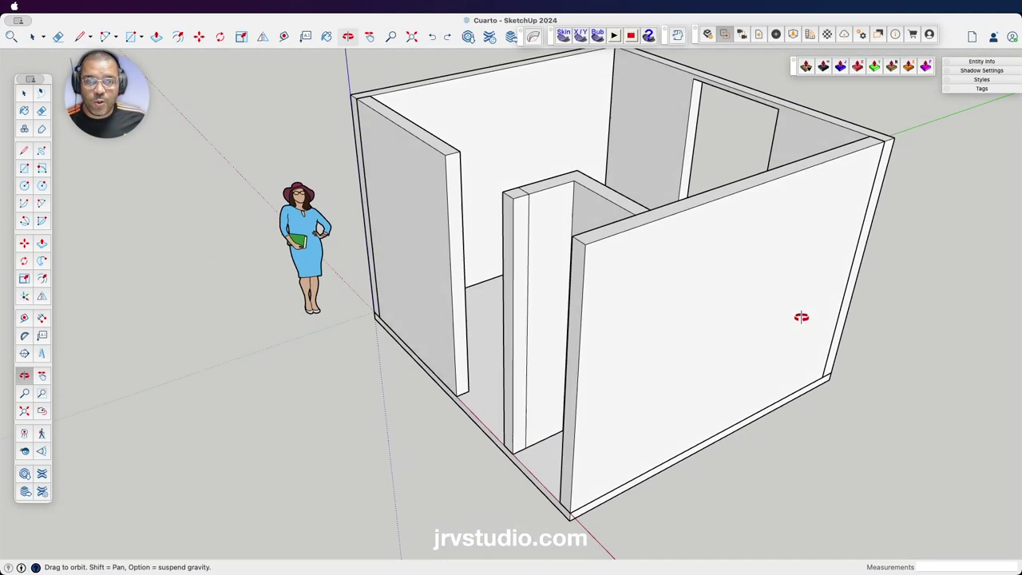
mouse_move(800, 317)
left_mouse_down()
mouse_move(727, 242)
mouse_move(703, 301)
mouse_move(705, 264)
mouse_move(675, 293)
mouse_move(666, 286)
left_mouse_up()
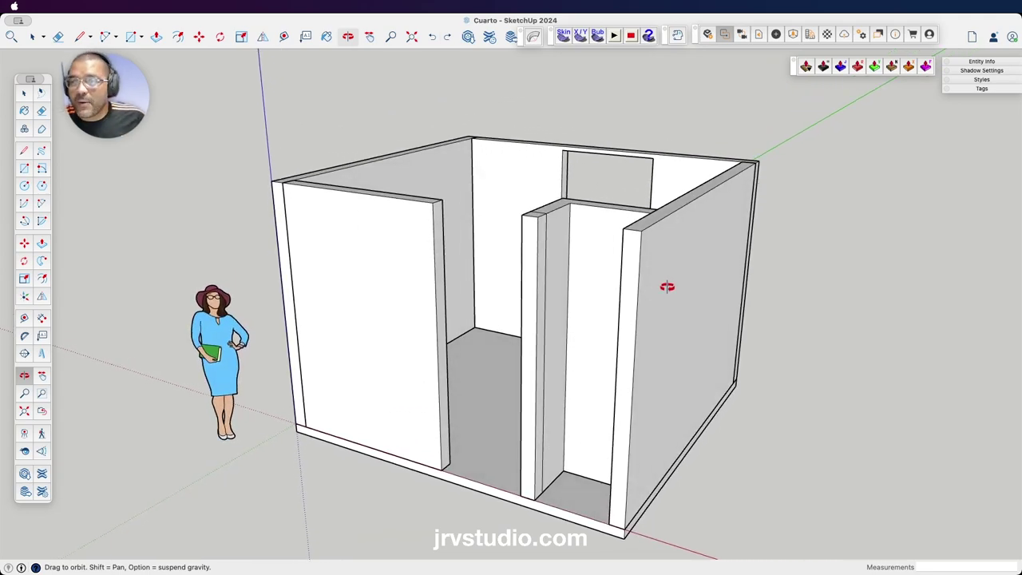